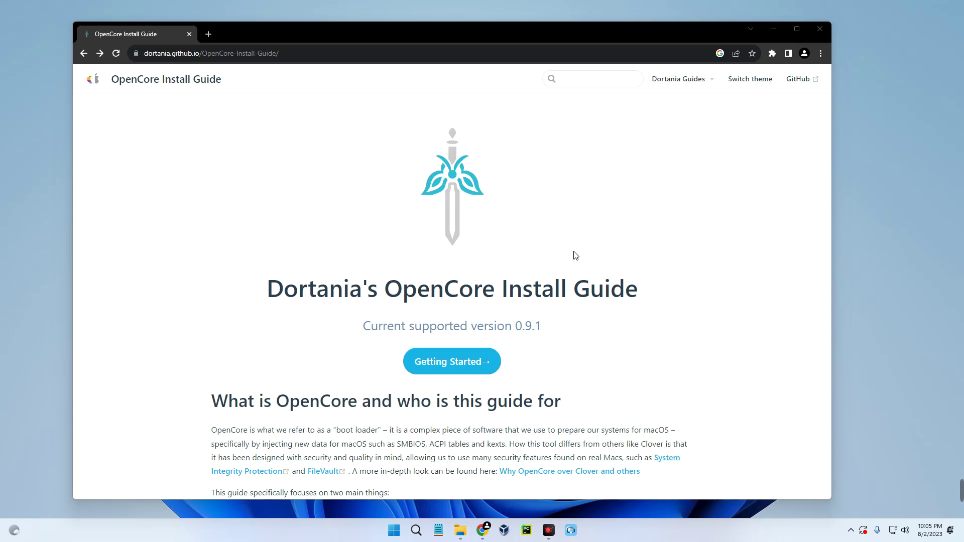
Reposition the browser window near the desktop's upper-left corner and make it narrower and slightly taller.
scroll(602, 256, down, 2)
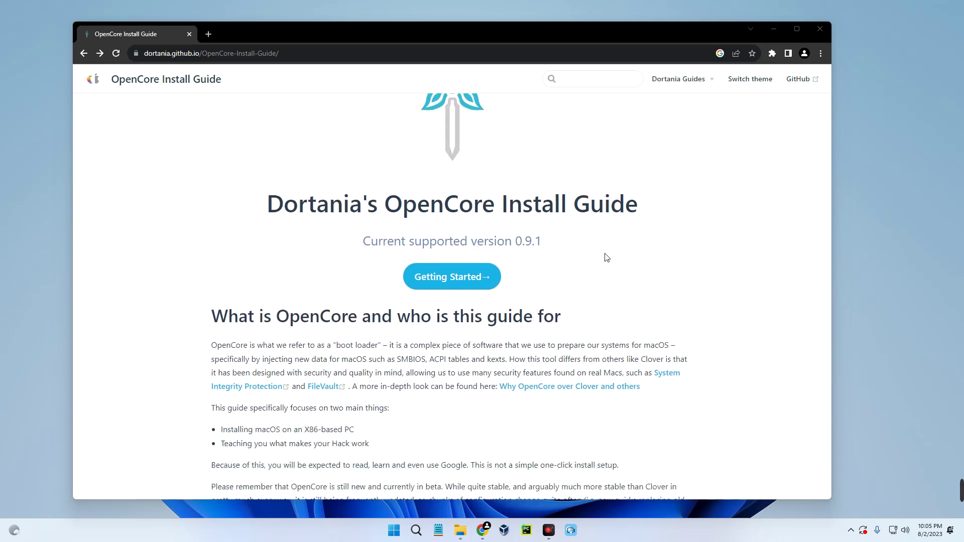
scroll(618, 264, up, 2)
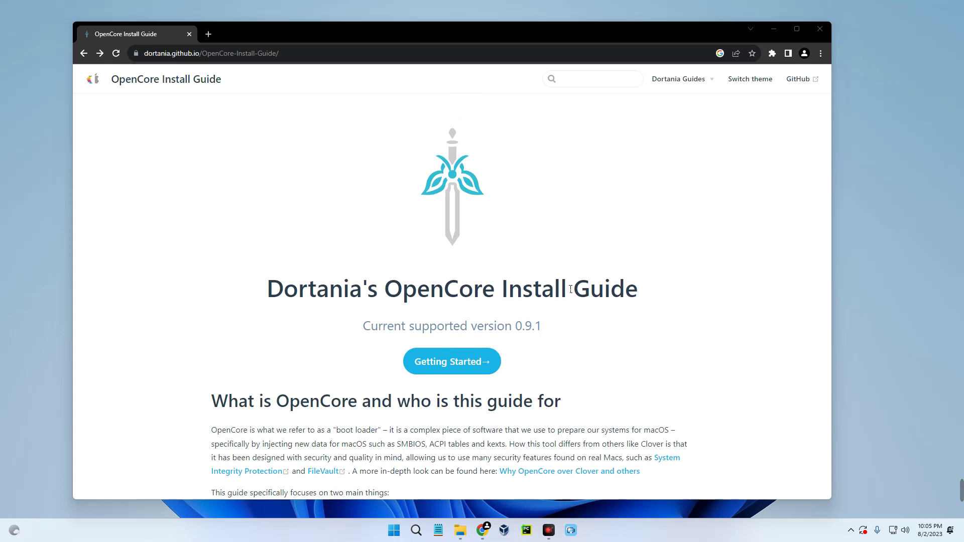
drag(438, 35, 404, 25)
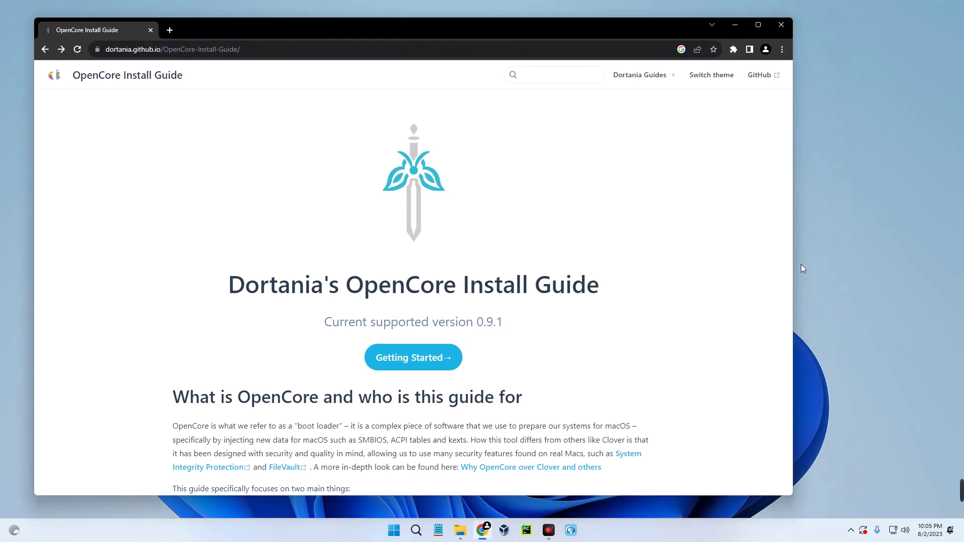
drag(800, 269, 651, 302)
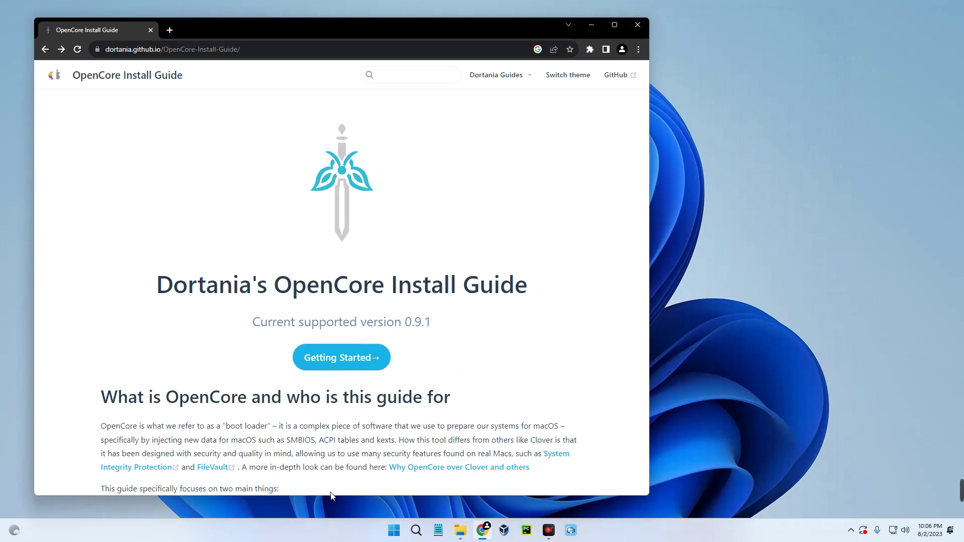
drag(332, 502, 330, 515)
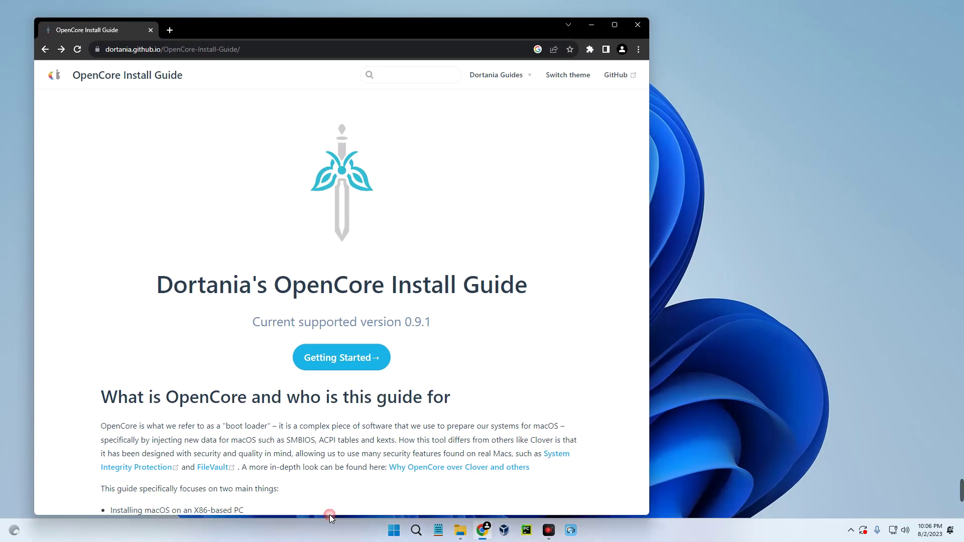
Open the Getting Started page of the OpenCore guide and read the time, CPU and GPU items under Prerequisites.
click(337, 363)
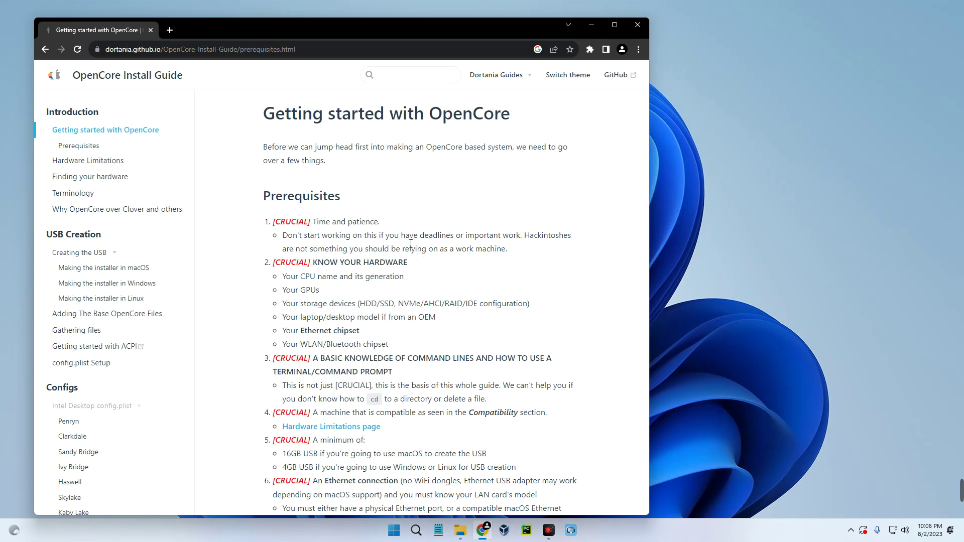
drag(382, 228, 337, 227)
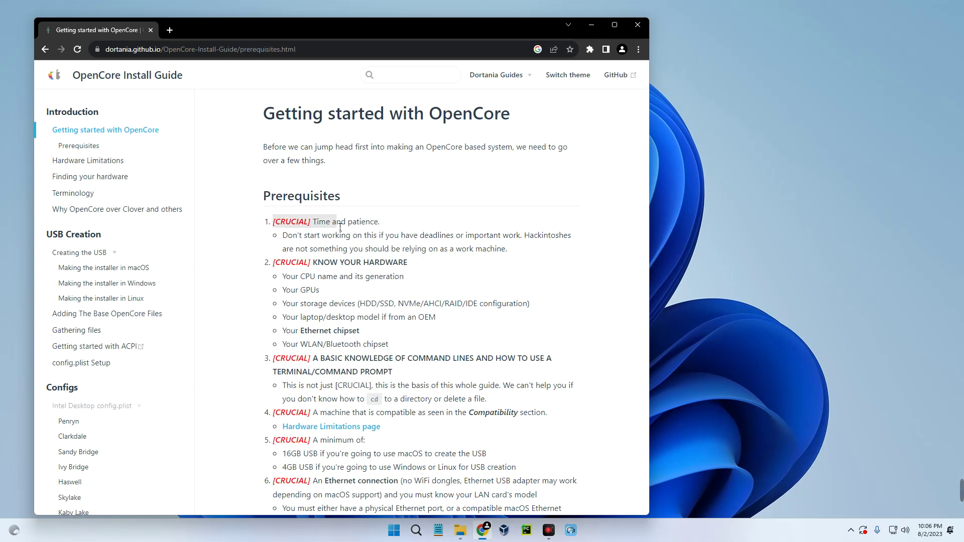
click(375, 223)
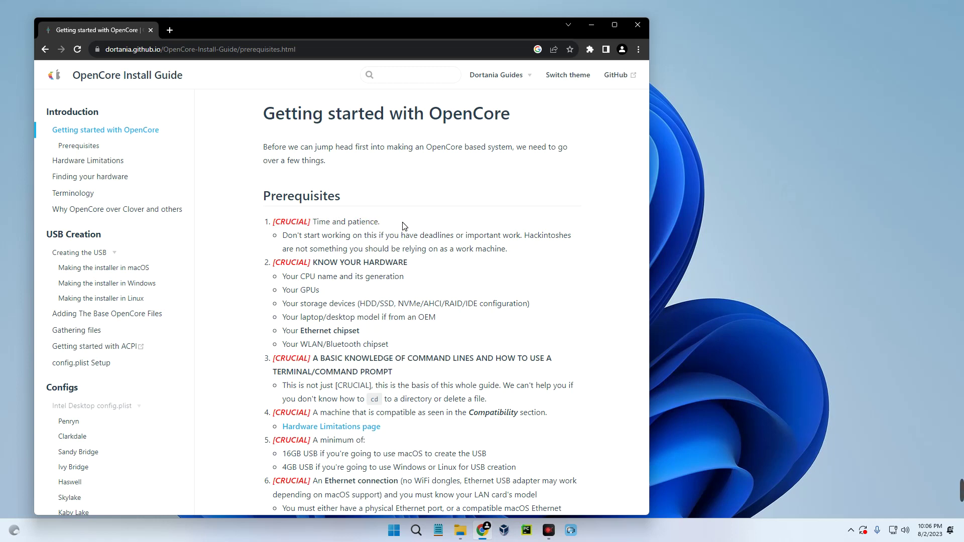
click(403, 227)
scroll(390, 259, down, 1)
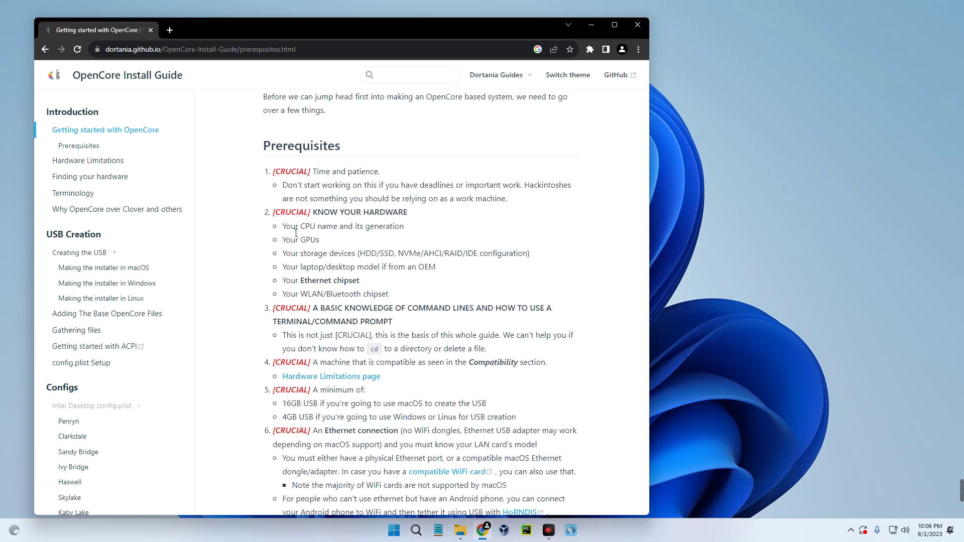
drag(286, 227, 337, 232)
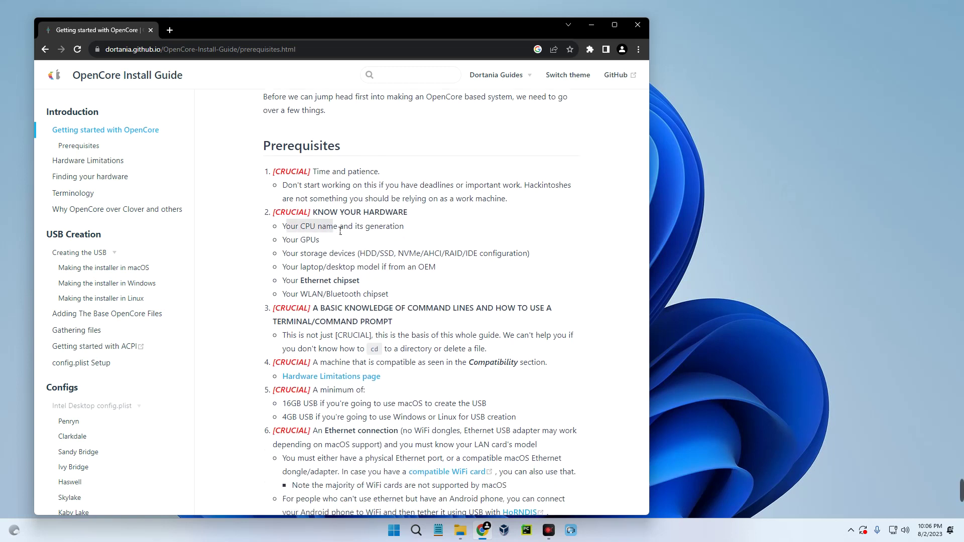
click(325, 240)
drag(322, 240, 294, 243)
click(323, 237)
click(334, 236)
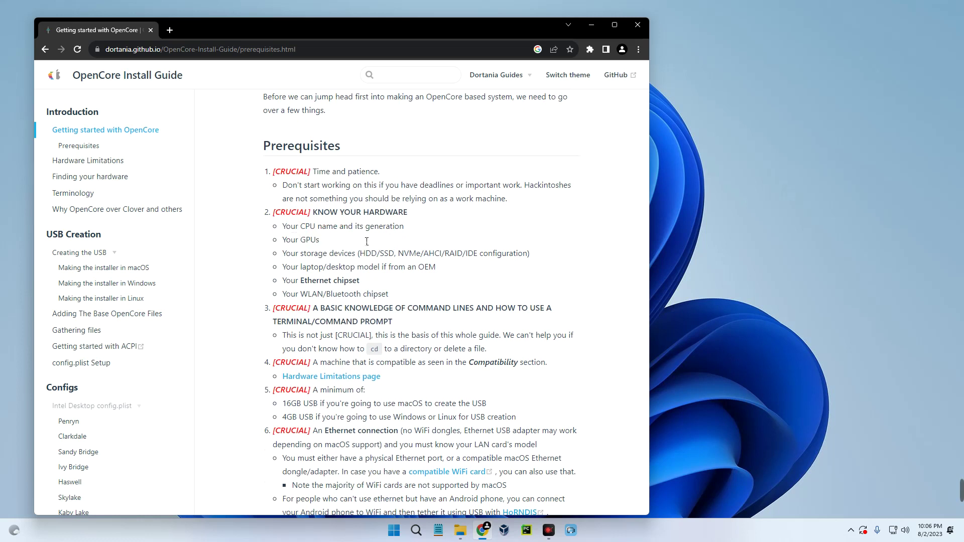
Check the processor's model name in Task Manager's CPU performance view, and minimize Task Manager.
click(712, 245)
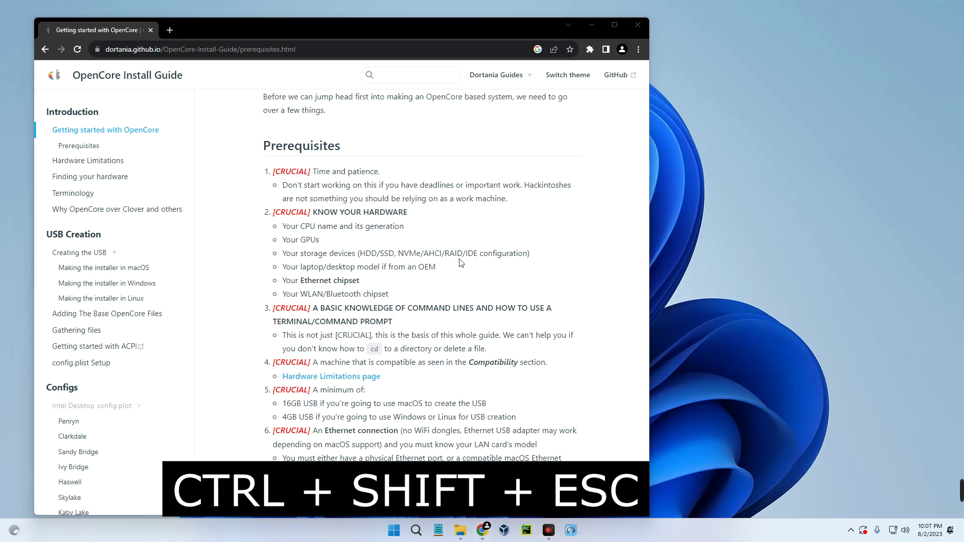
key(ctrl+shift+Escape)
drag(223, 98, 432, 81)
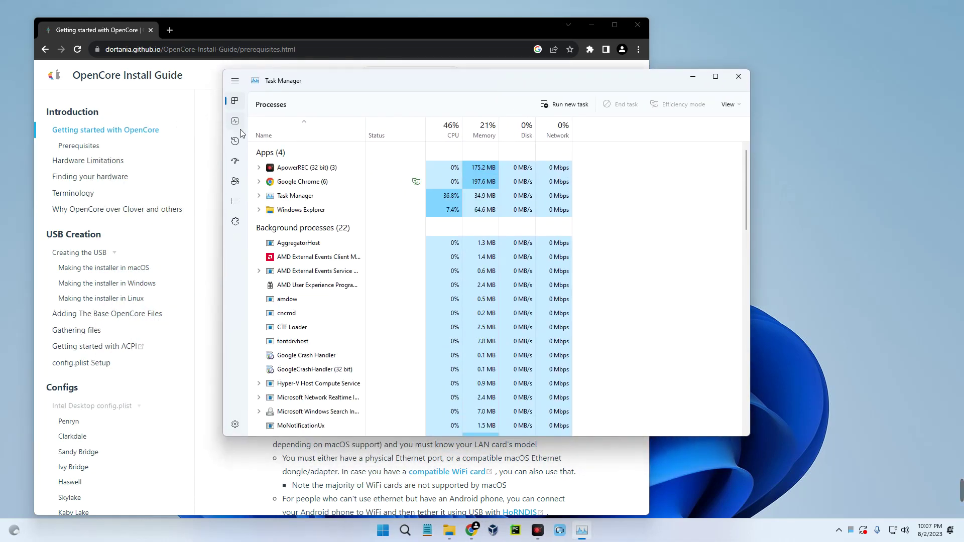
click(235, 121)
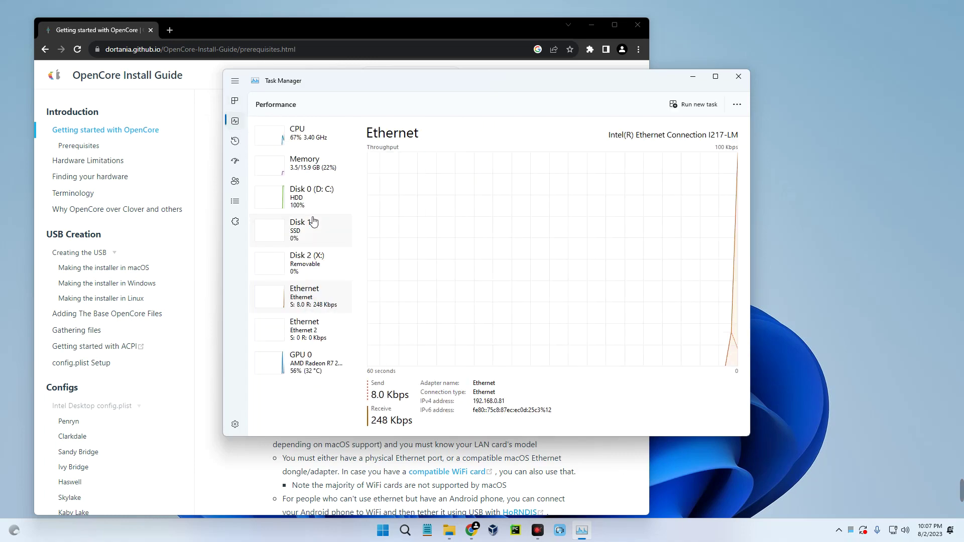
click(308, 141)
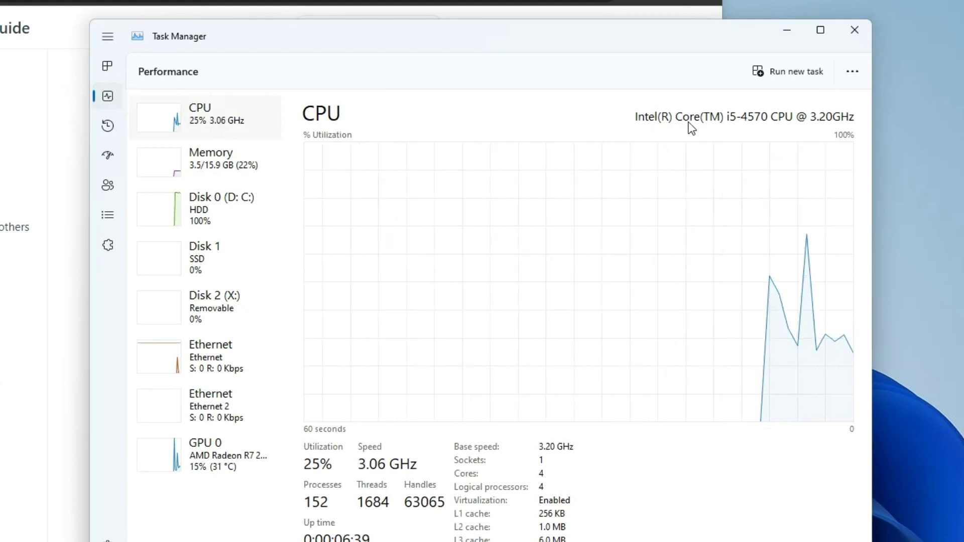
click(743, 125)
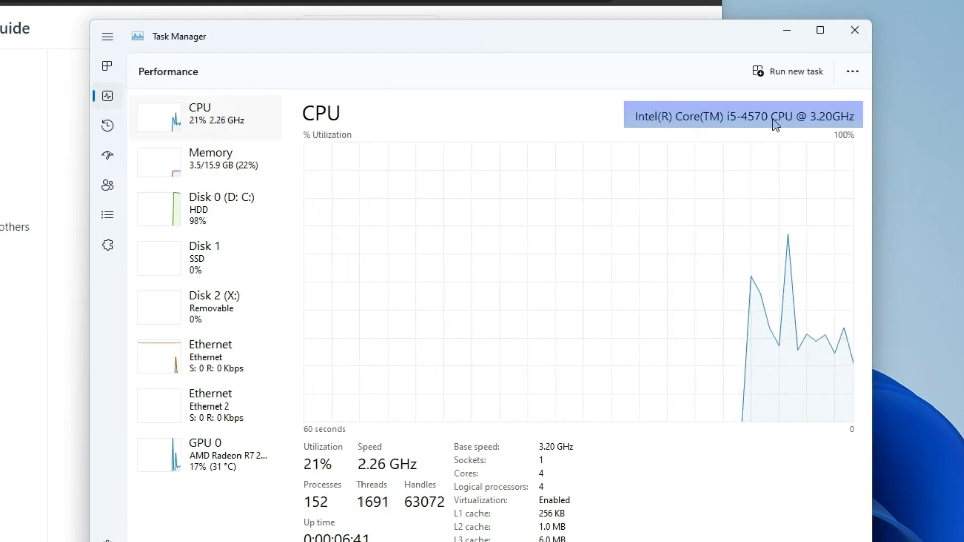
click(760, 119)
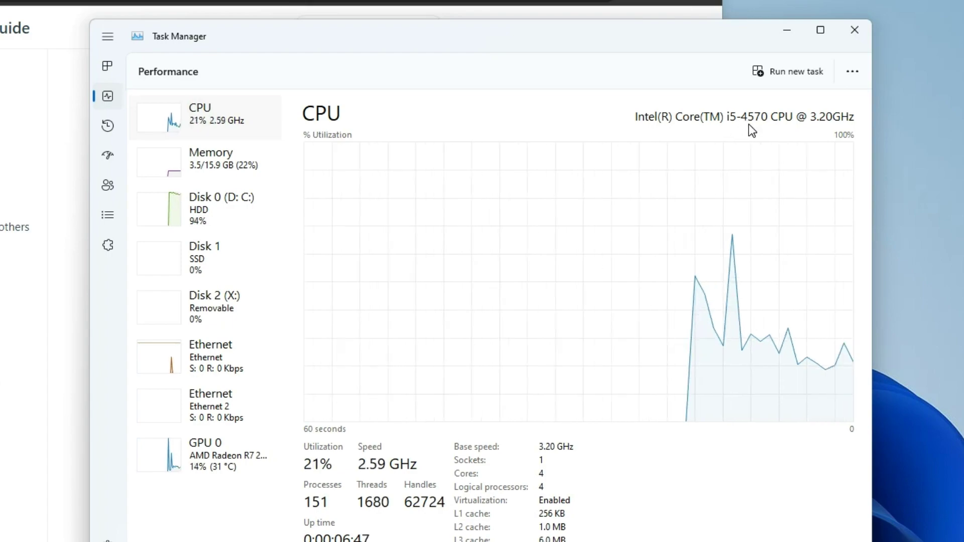
click(787, 30)
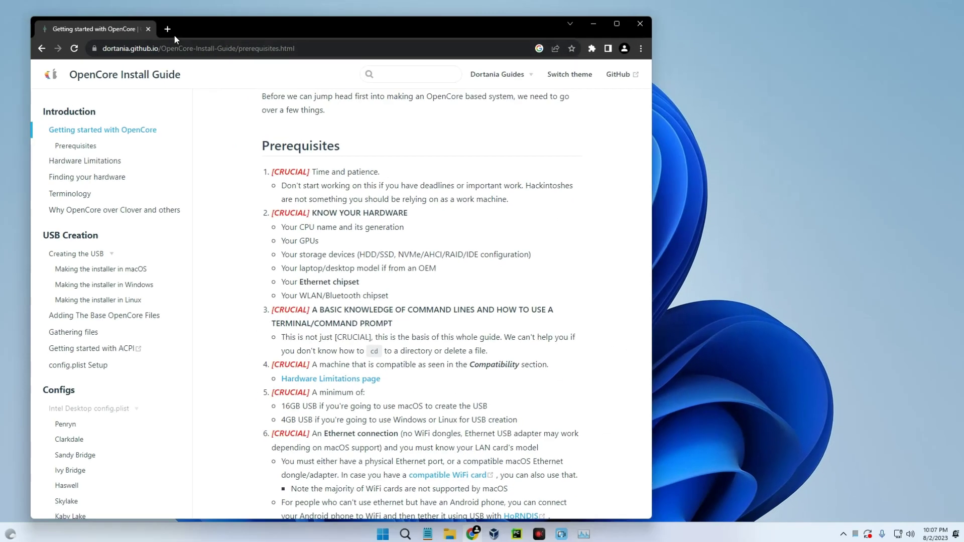
Search the web for "4th gen cpu" in a new tab, read what that generation is called, and close the tab.
click(173, 31)
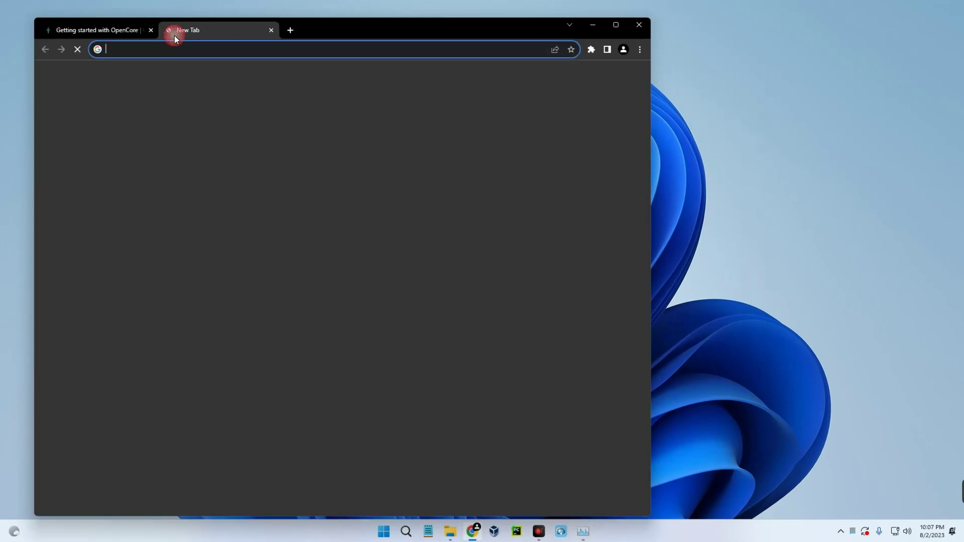
text(4t)
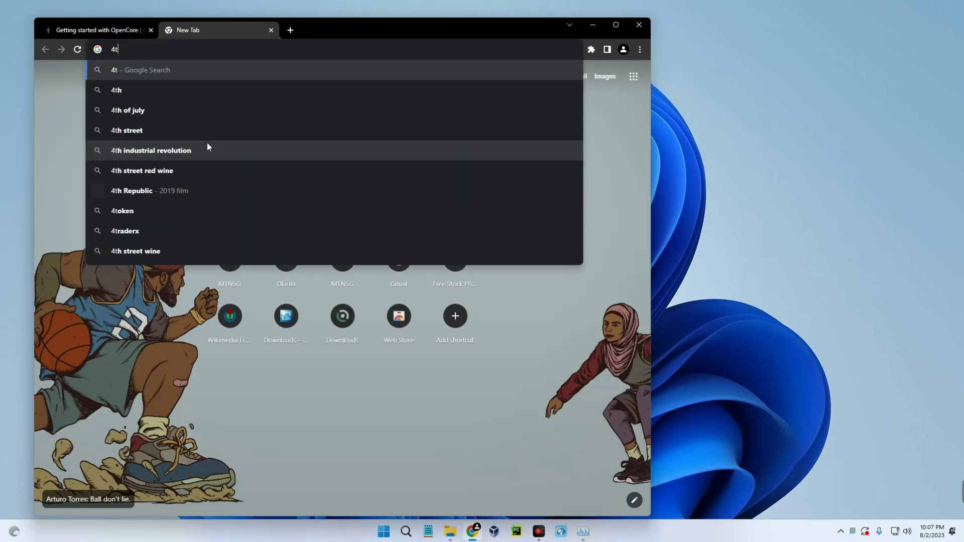
text(h gen cpu)
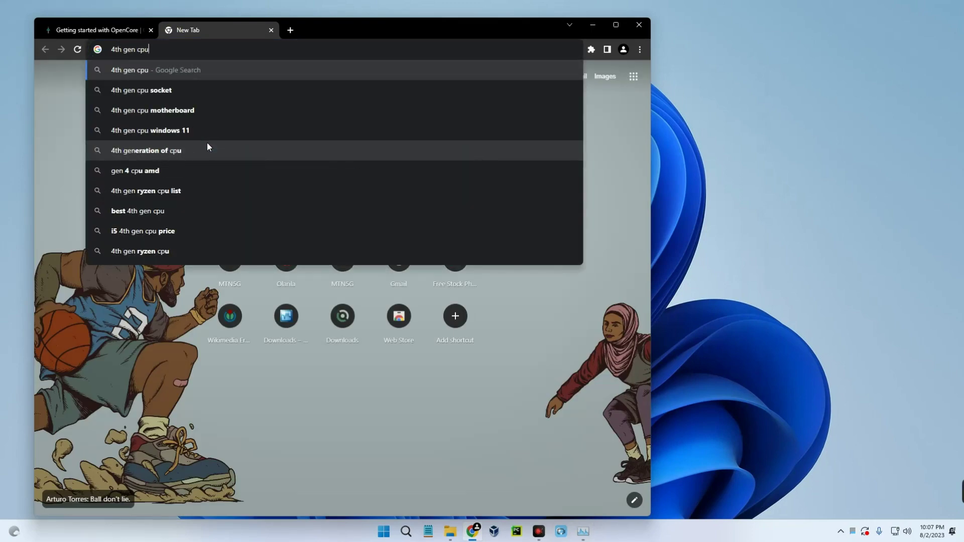
key(Return)
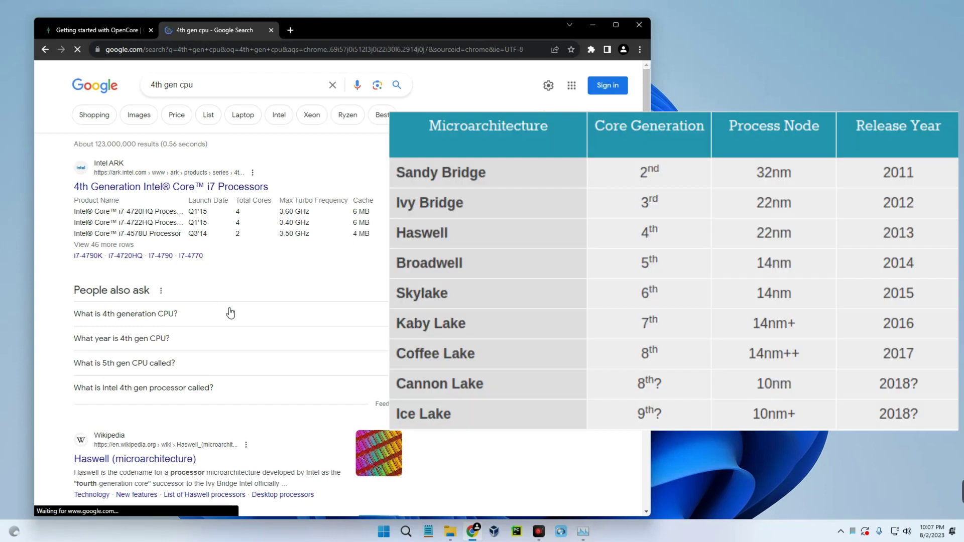
click(230, 313)
scroll(178, 233, down, 2)
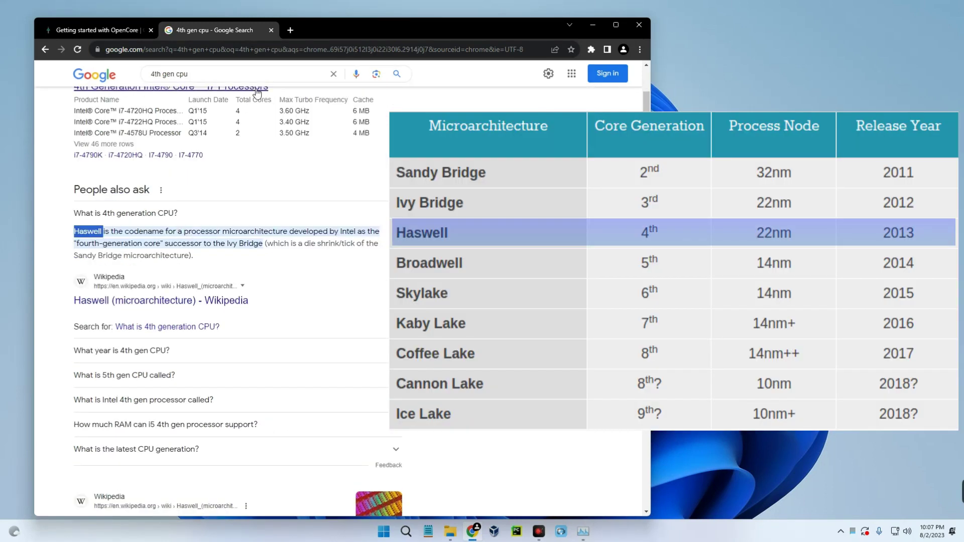
key(ctrl+w)
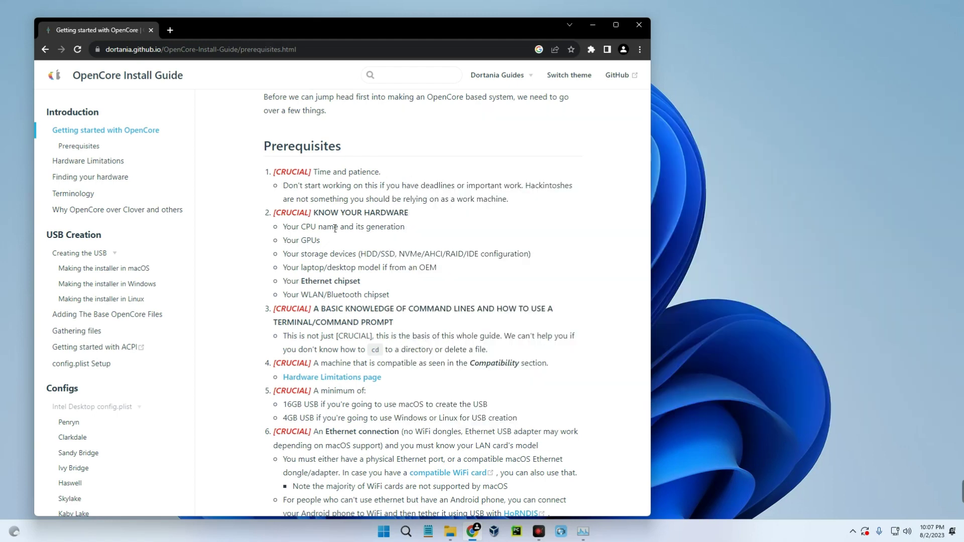
Go on to the guide's Hardware Limitations page and open its CPU Support and GPU Support links in new tabs.
scroll(335, 229, down, 6)
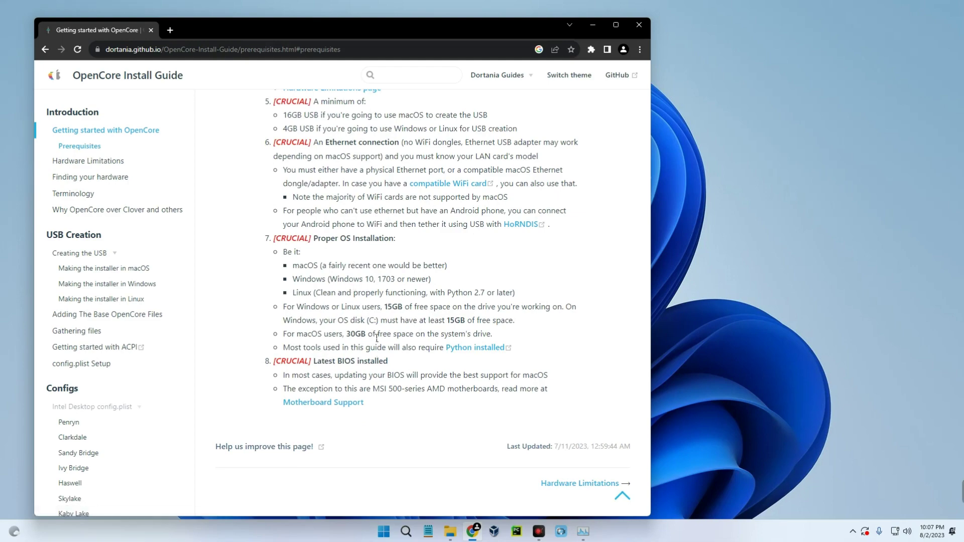
click(556, 483)
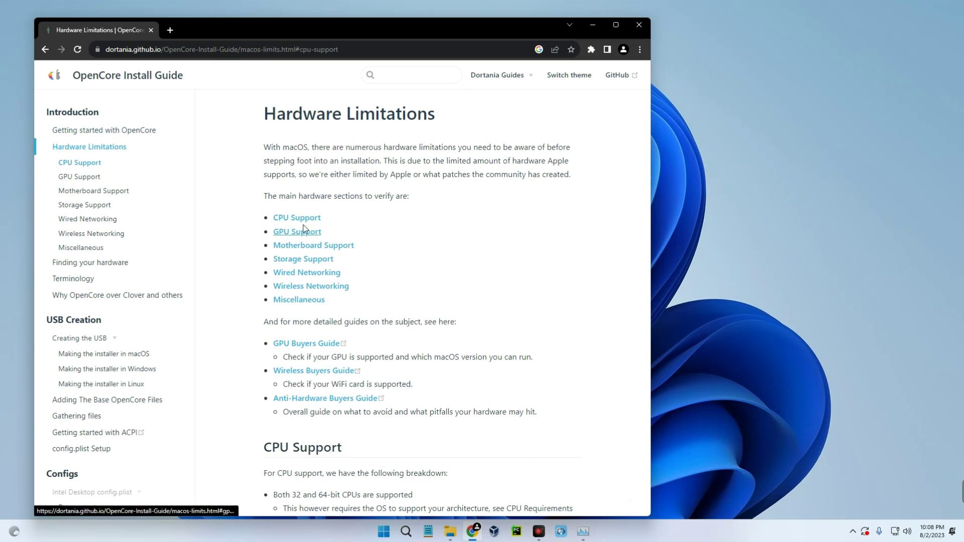
right_click(307, 219)
click(325, 229)
right_click(308, 233)
click(321, 242)
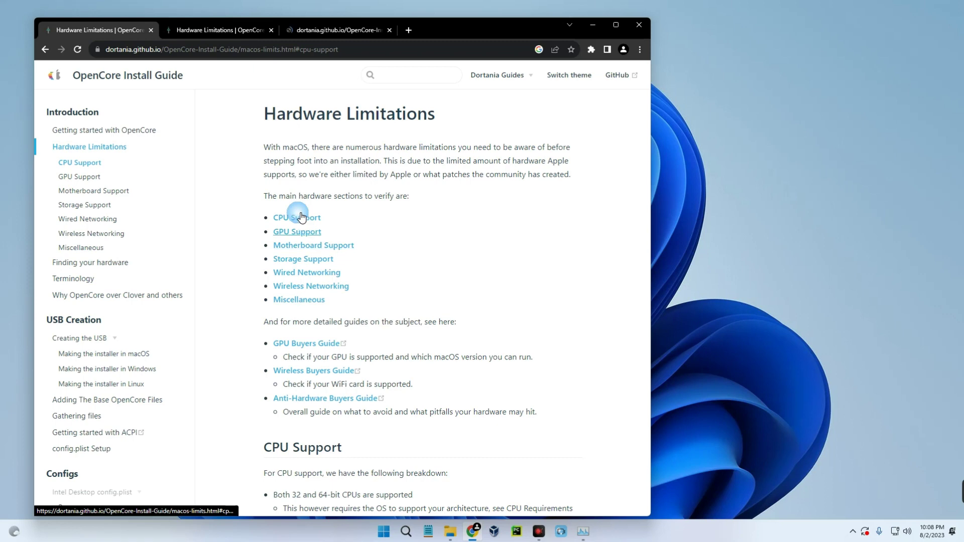
click(219, 35)
key(ctrl+shift+Tab)
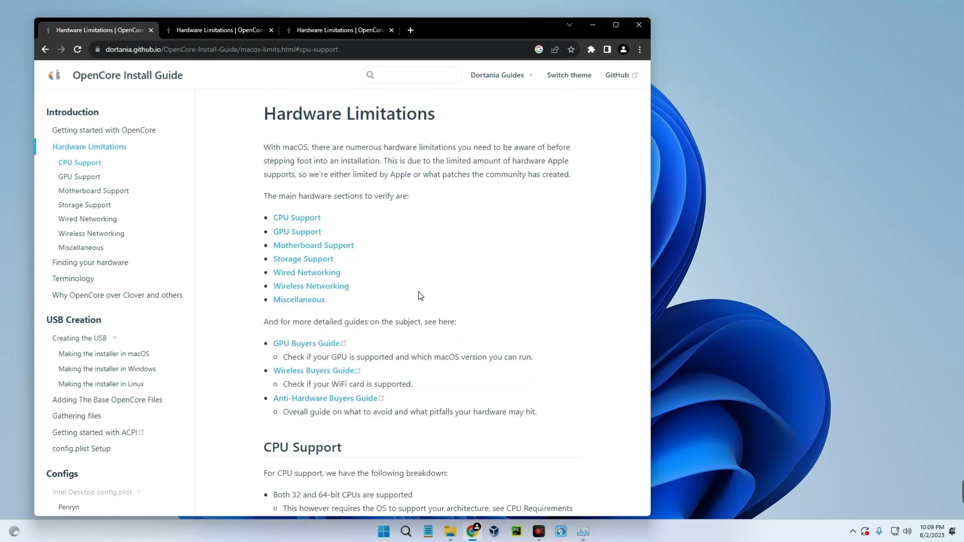
Expand CPU Requirements on the Hardware Limitations page and review the hardware support information through Storage Support.
scroll(391, 257, down, 1)
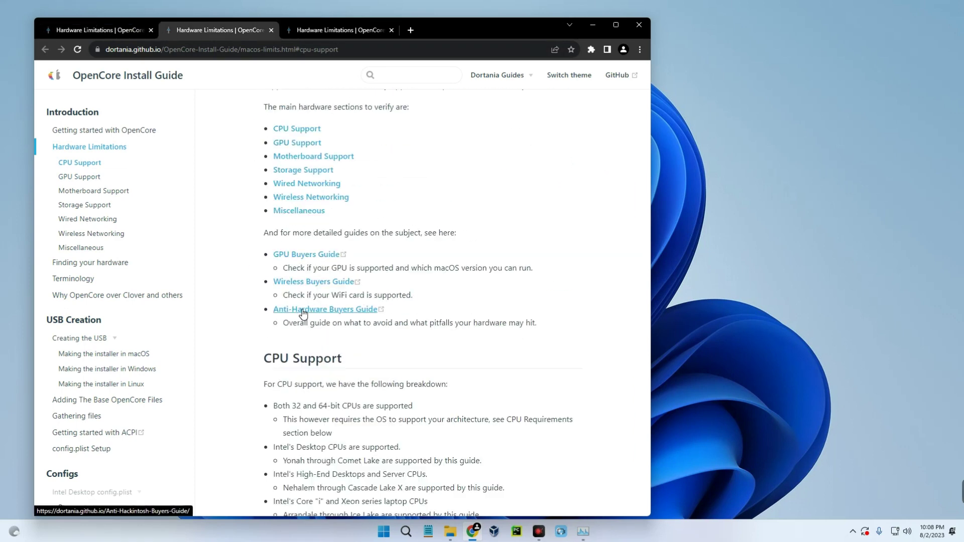
scroll(309, 345, down, 5)
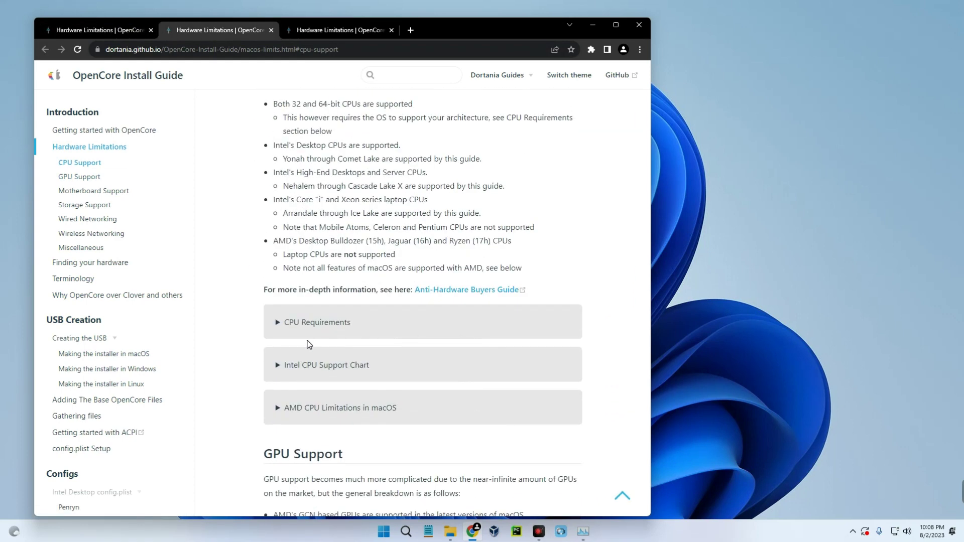
click(306, 326)
scroll(325, 332, down, 1)
scroll(321, 326, down, 5)
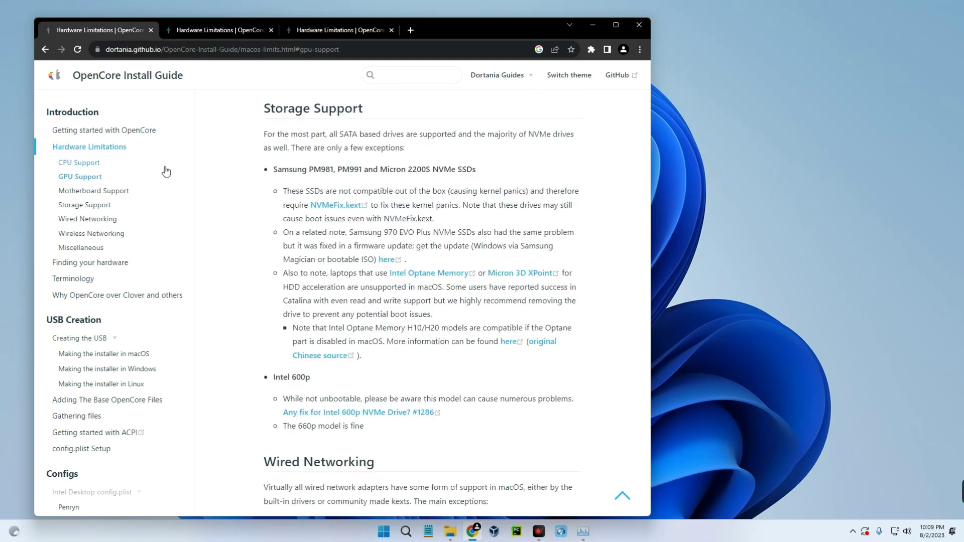
Go to the guide's Creating the USB page and open the OpenCorePkg link in a new tab.
scroll(162, 200, down, 3)
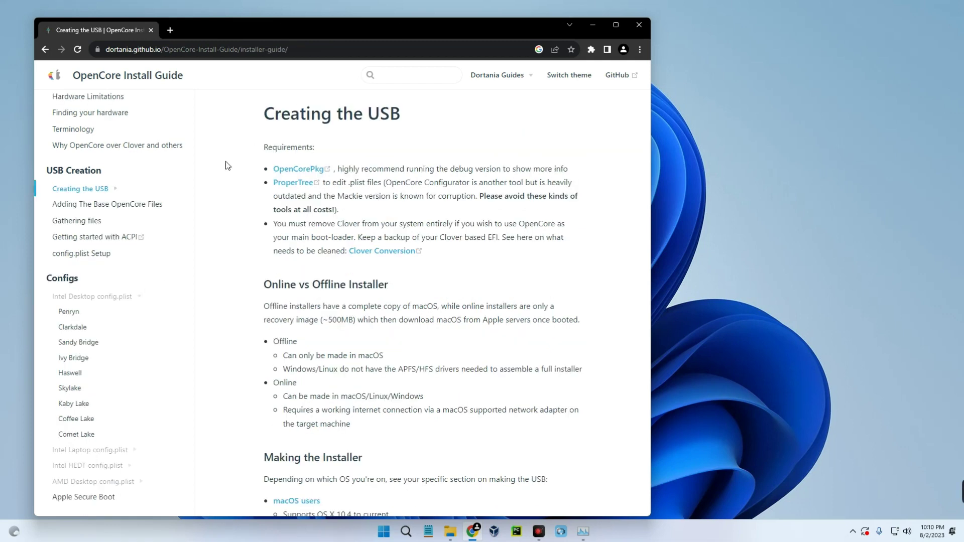
click(83, 192)
click(84, 194)
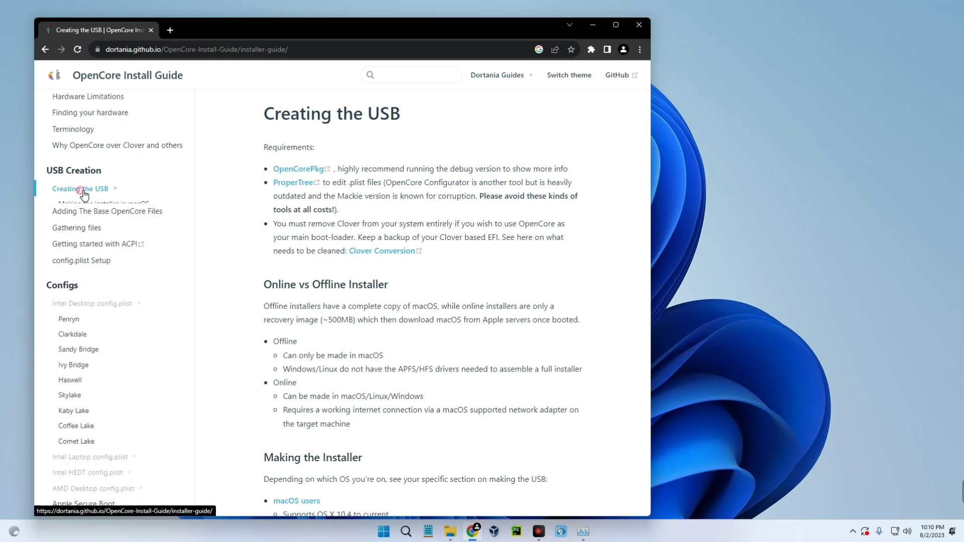
right_click(312, 174)
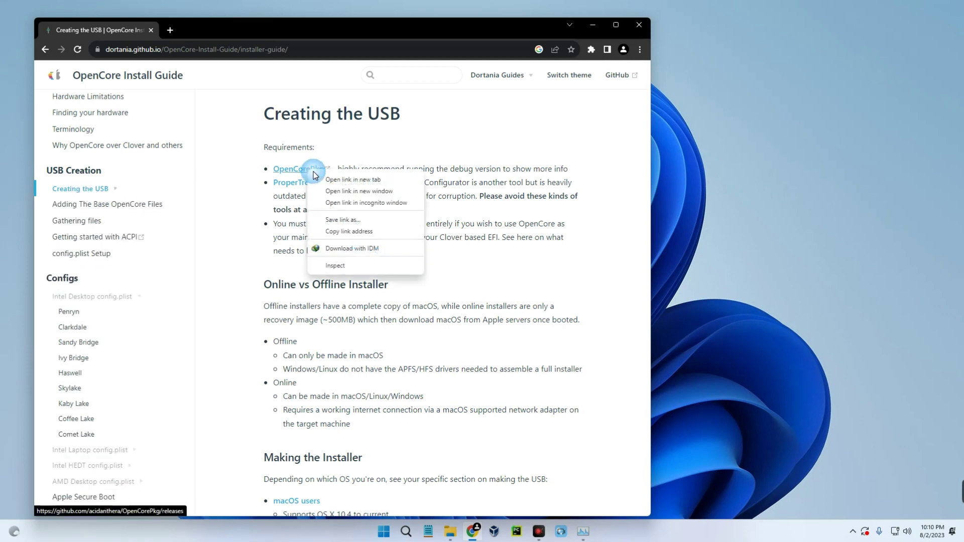
click(328, 180)
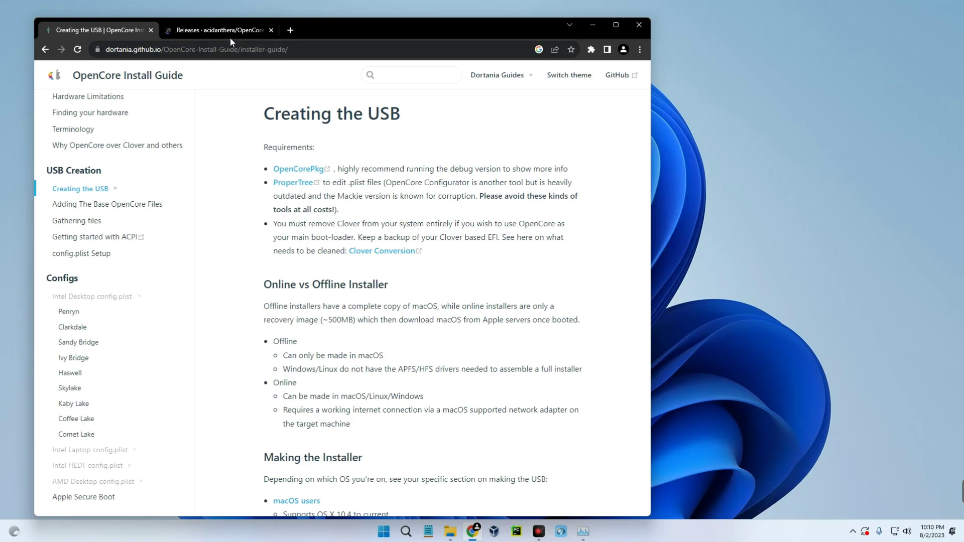
Download OpenCore-0.9.3-RELEASE.zip from the latest release's assets on the OpenCorePkg releases page.
click(229, 32)
scroll(352, 232, down, 9)
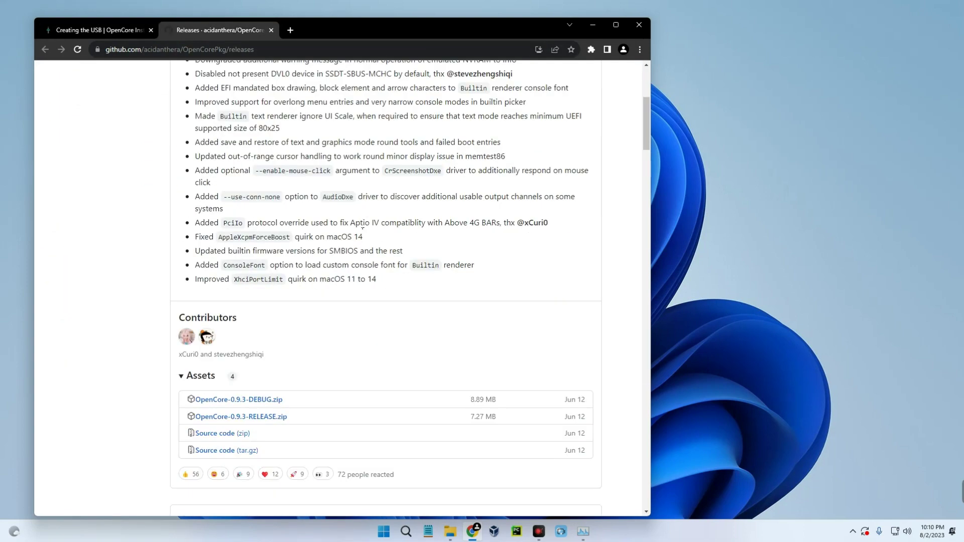
scroll(246, 224, up, 9)
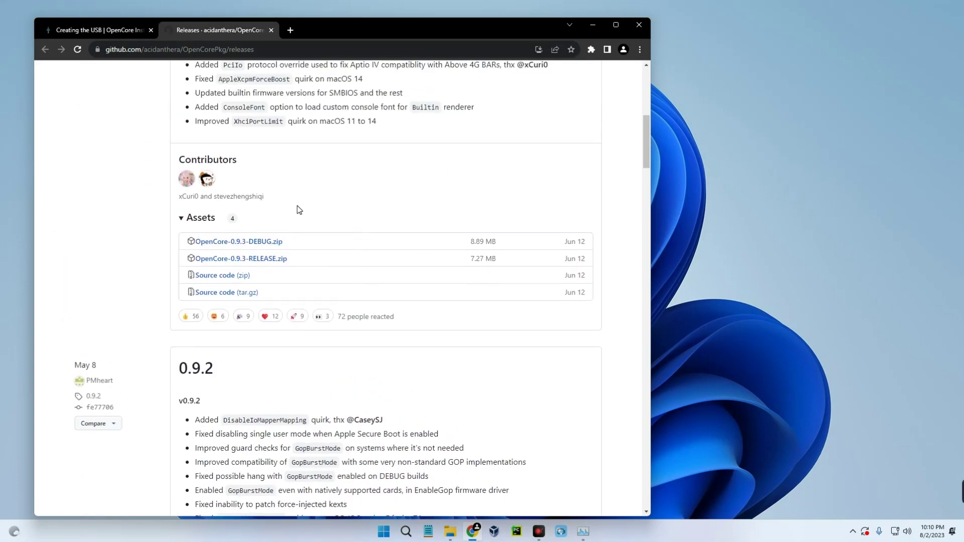
scroll(278, 207, down, 1)
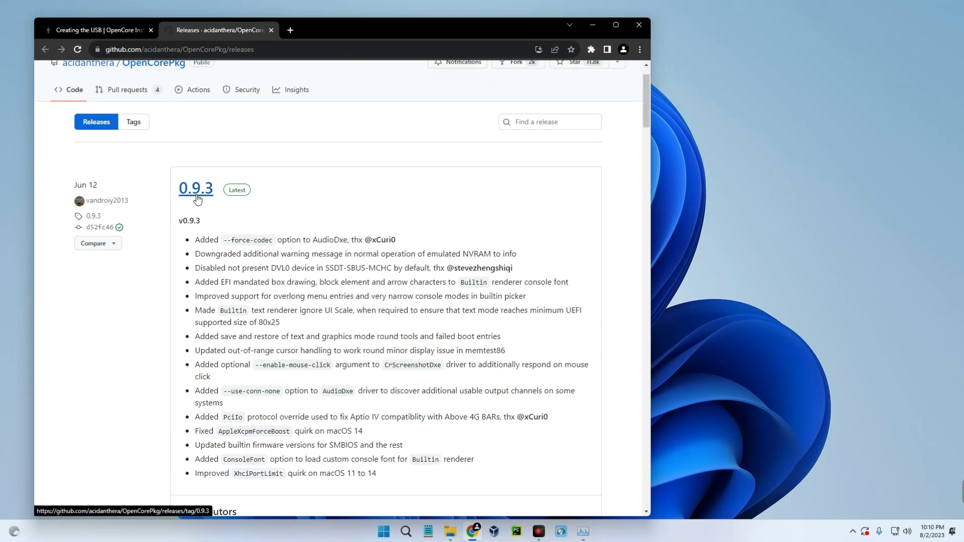
scroll(296, 199, down, 6)
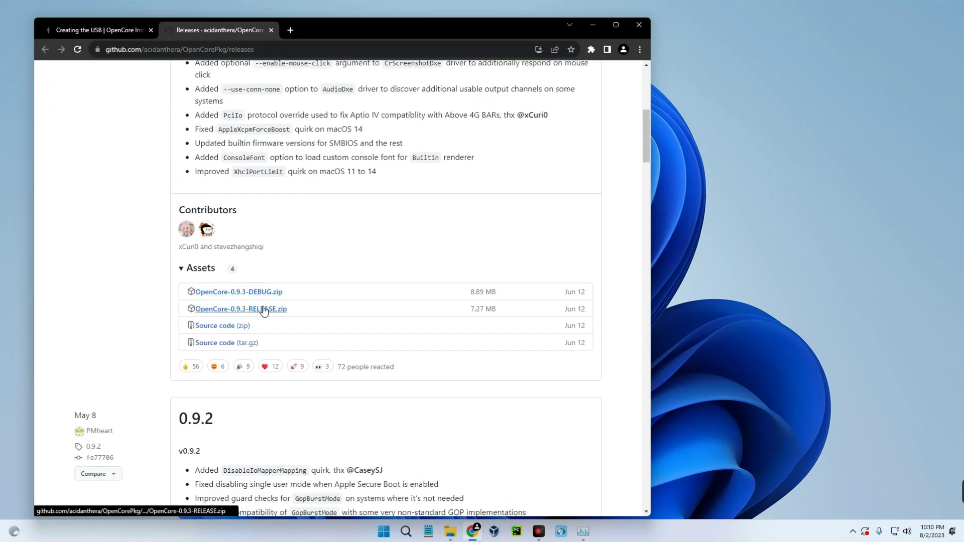
click(263, 310)
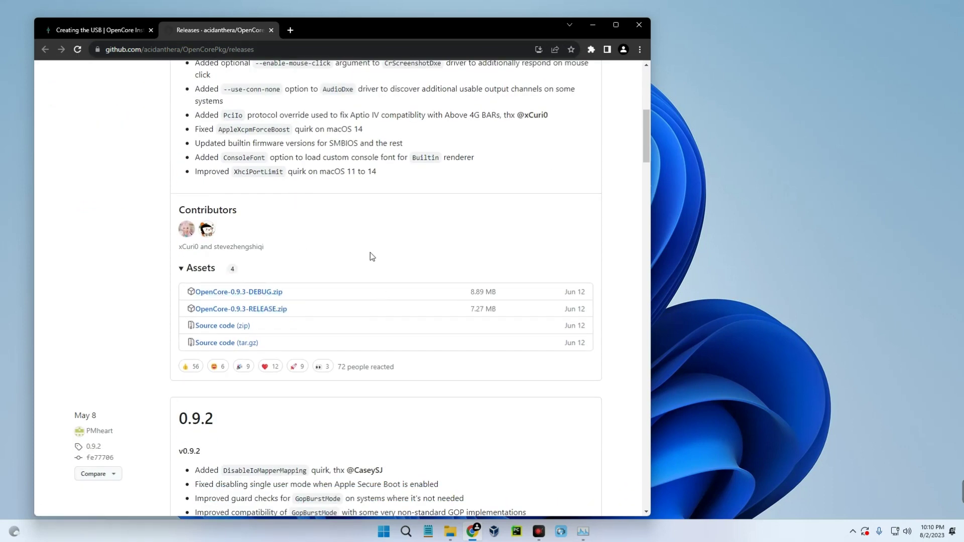
click(569, 297)
Narrow the browser window, place the Downloads folder beside it in File Explorer, and delete its Compressed folder.
drag(657, 288, 558, 302)
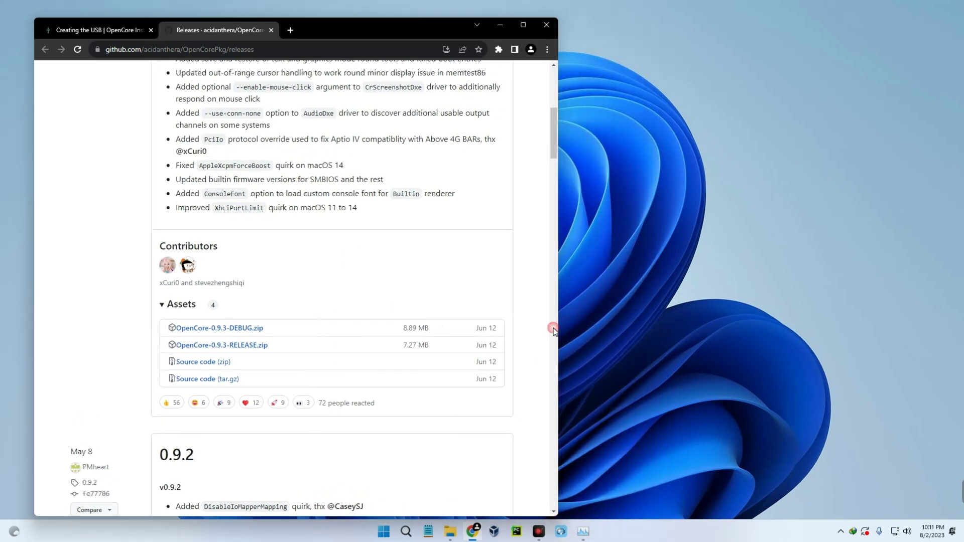
click(450, 532)
drag(378, 104, 706, 82)
double_click(671, 159)
drag(673, 178, 668, 131)
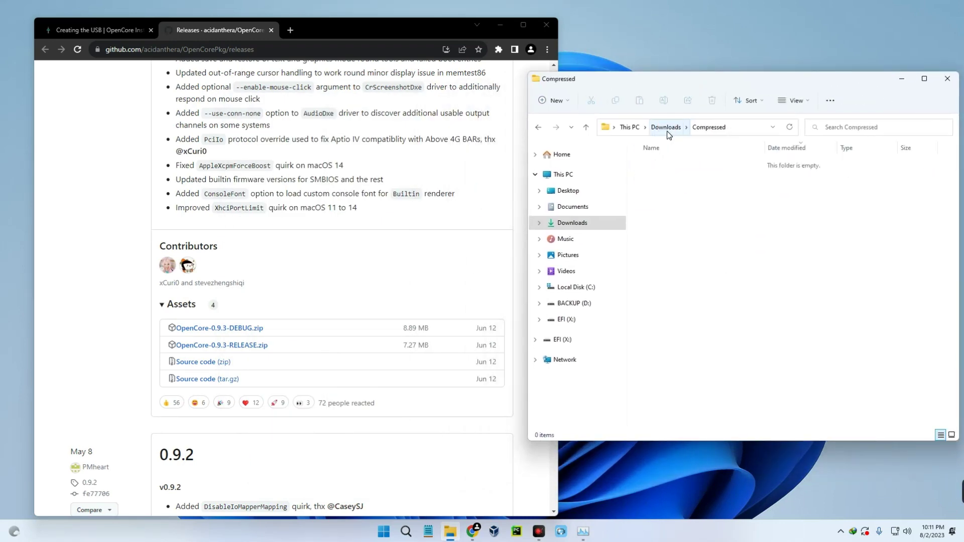
click(667, 130)
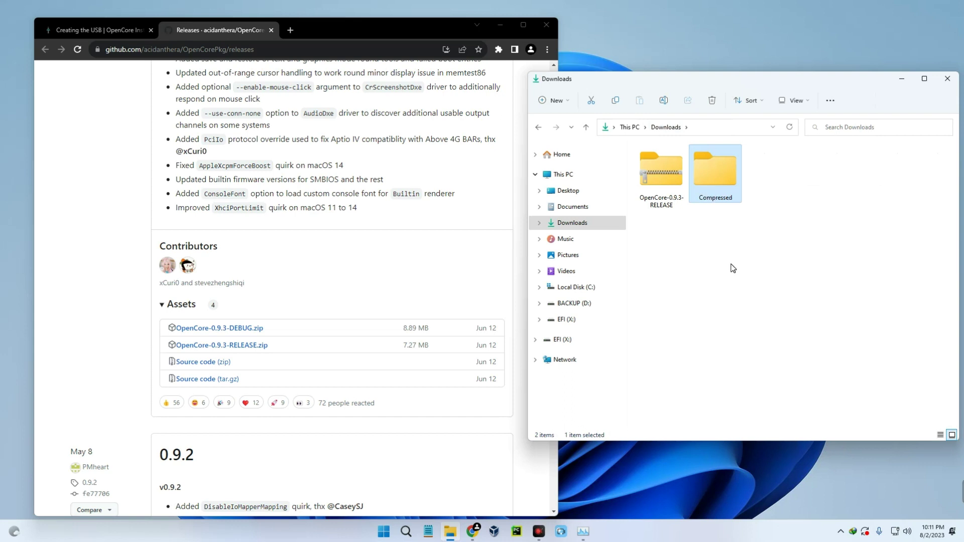
key(Delete)
Extract the OpenCore-0.9.3-RELEASE archive with WinRAR into a folder of the same name in Downloads.
click(653, 175)
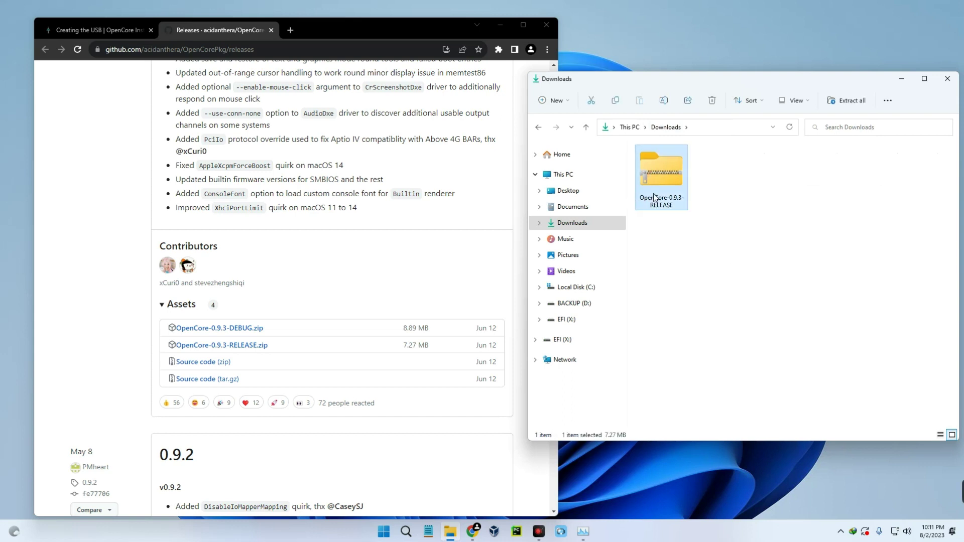
right_click(656, 174)
mouse_move(723, 373)
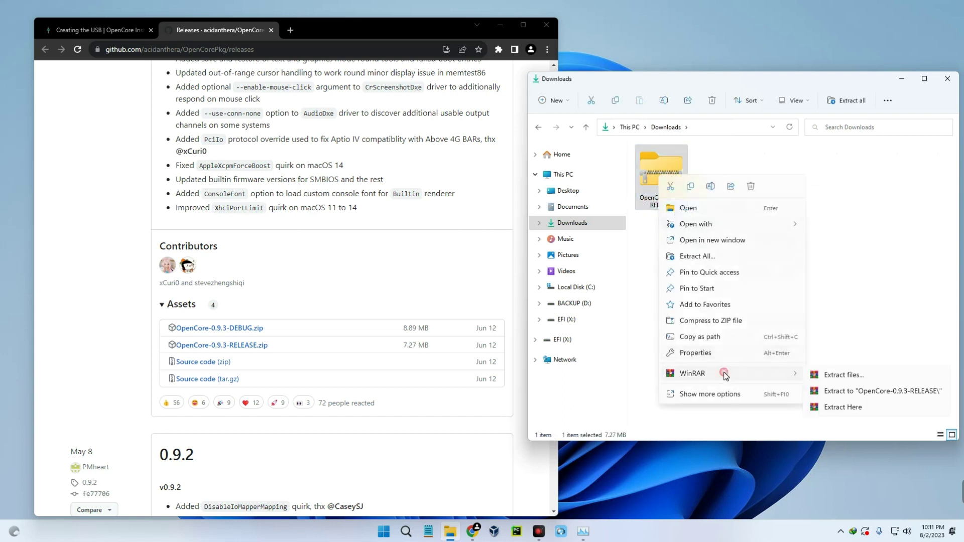
click(826, 389)
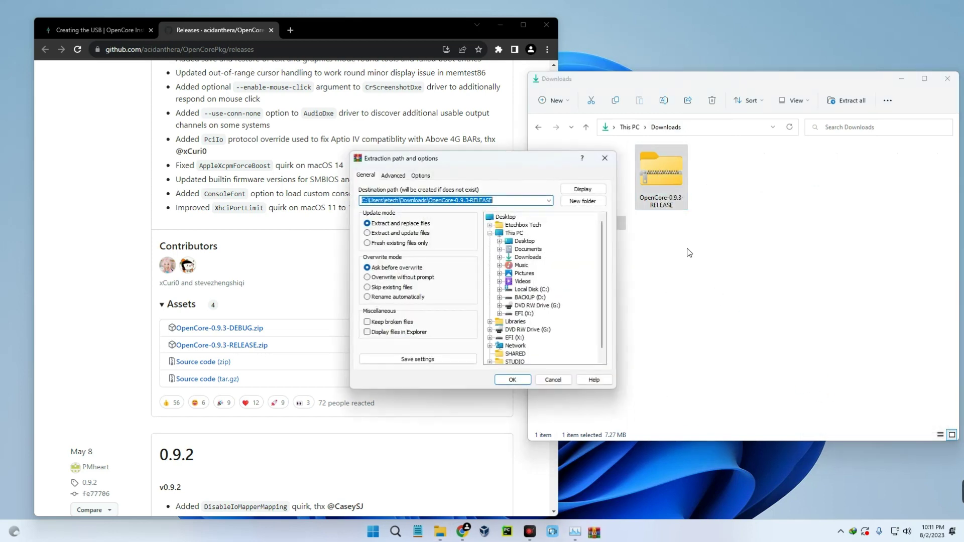
click(527, 380)
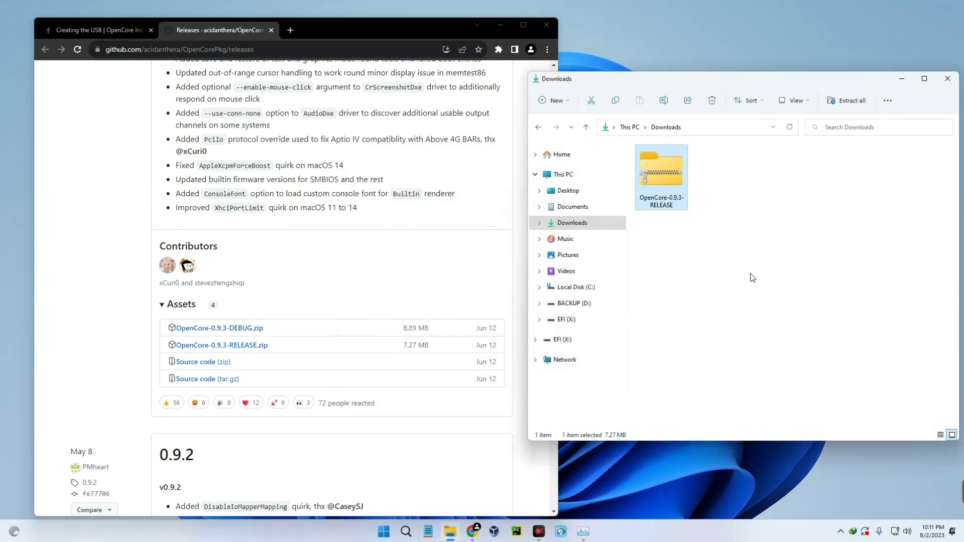
Move the EFI folder from the extracted release's X64 folder into Downloads and remove the OpenCore-0.9.3-RELEASE archive.
click(723, 242)
double_click(713, 181)
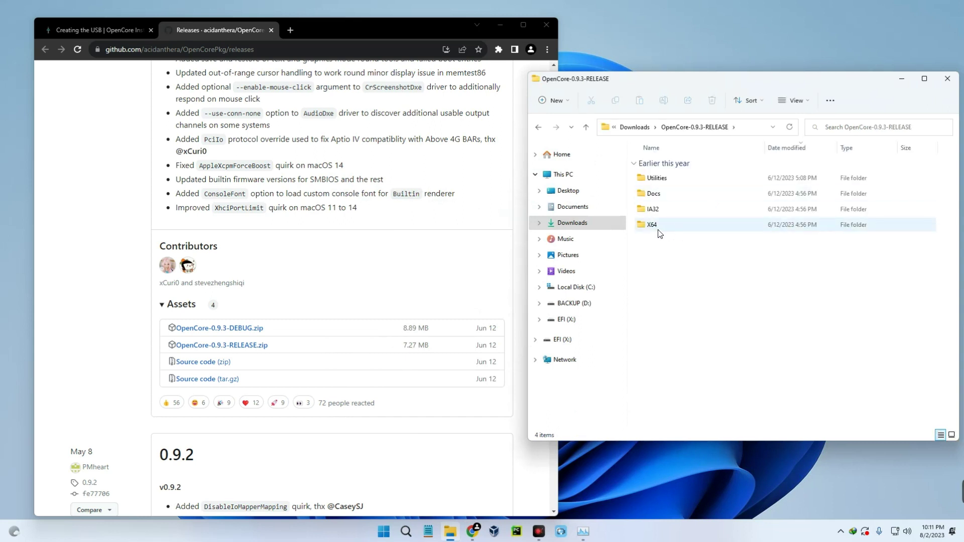
double_click(678, 224)
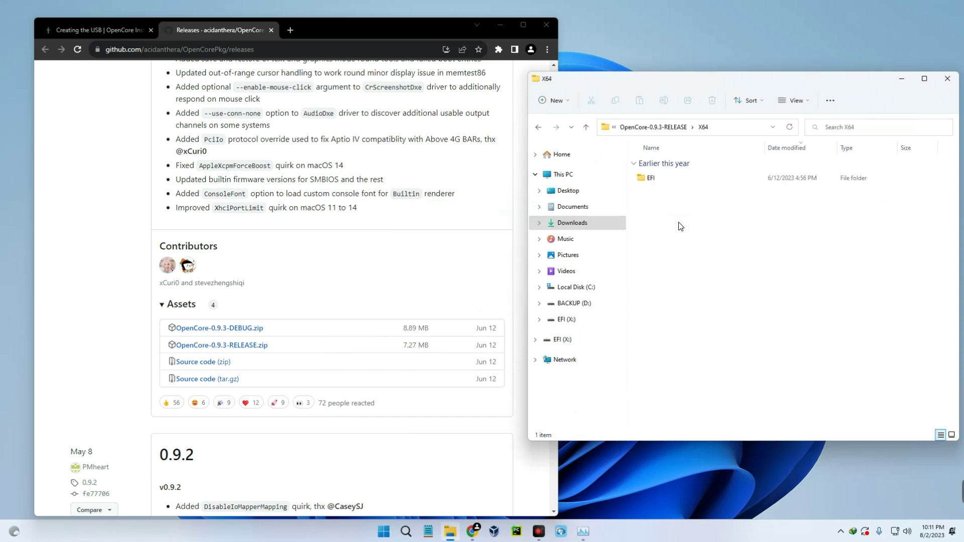
click(668, 181)
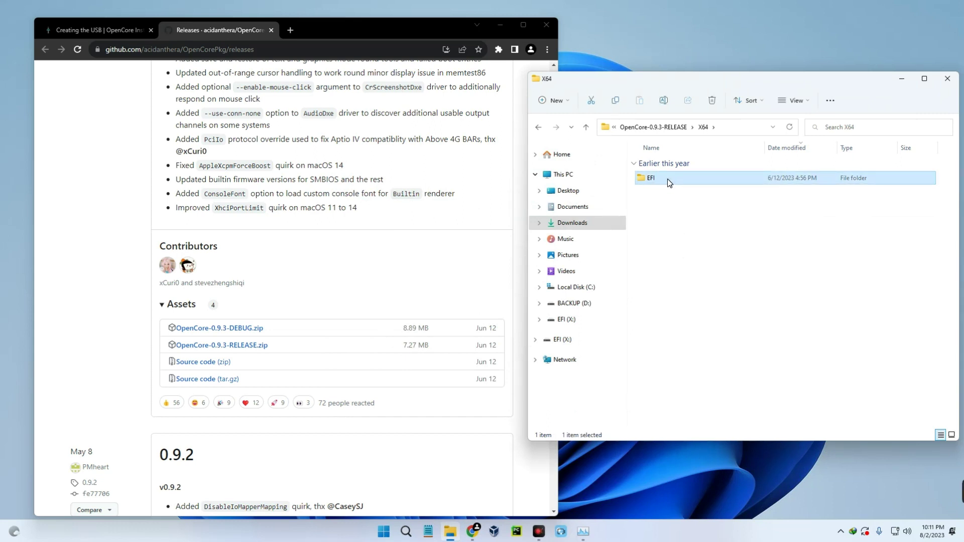
right_click(668, 179)
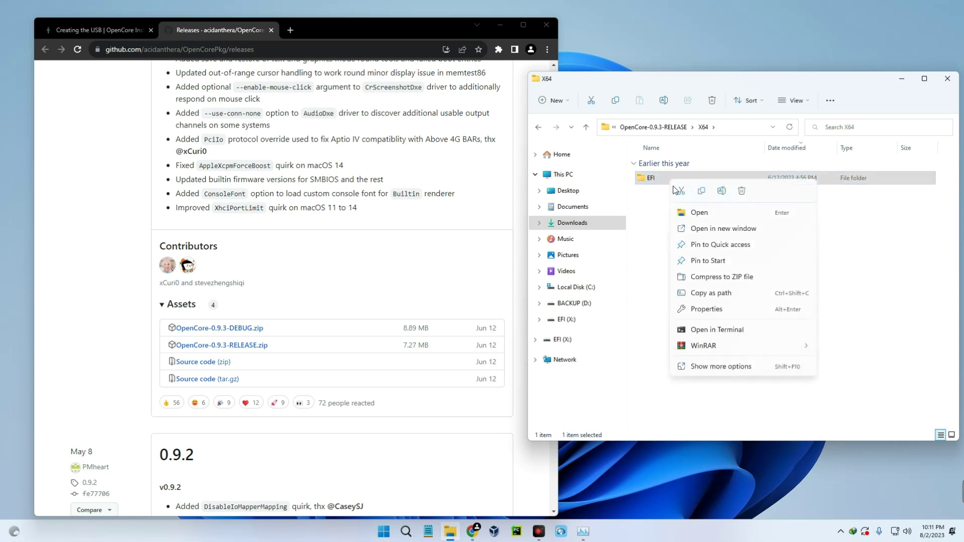
click(678, 196)
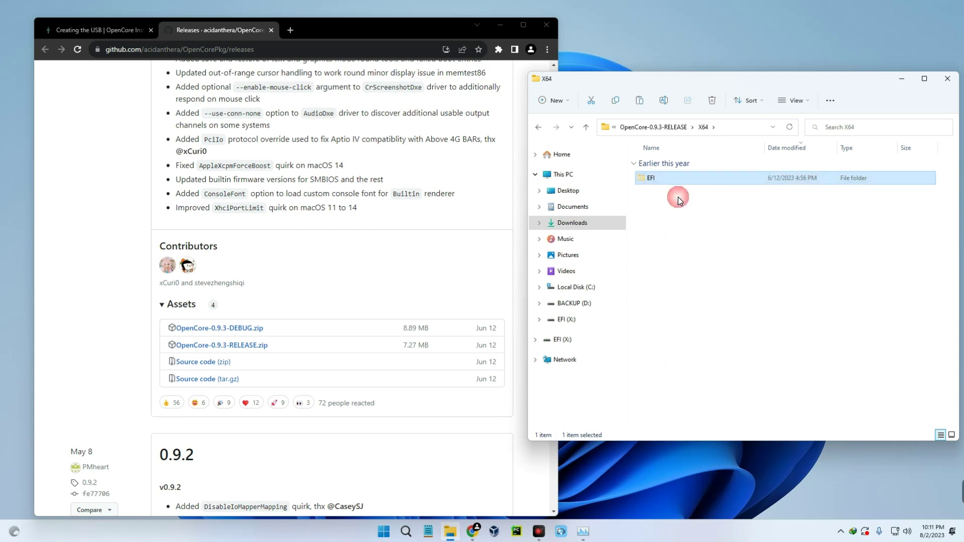
click(597, 222)
right_click(673, 234)
click(680, 239)
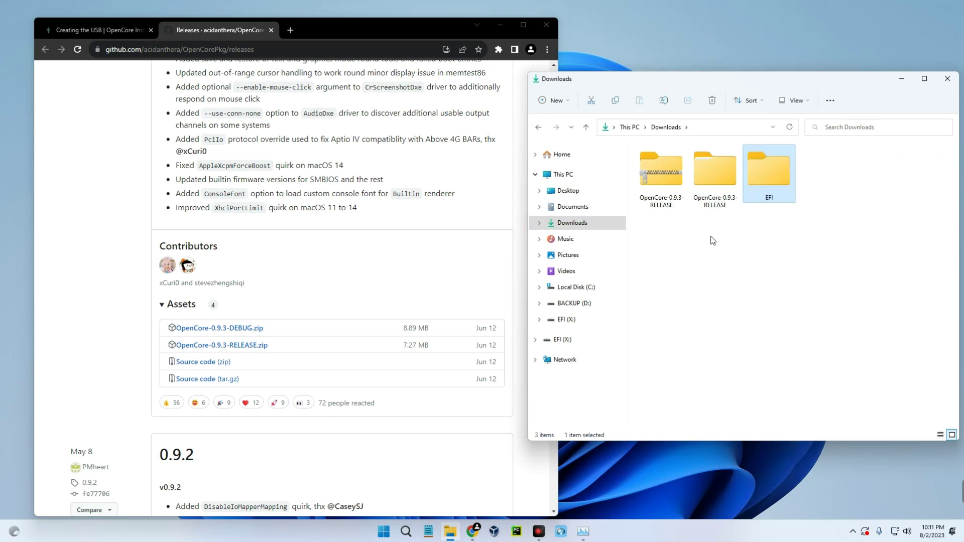
drag(717, 227, 652, 176)
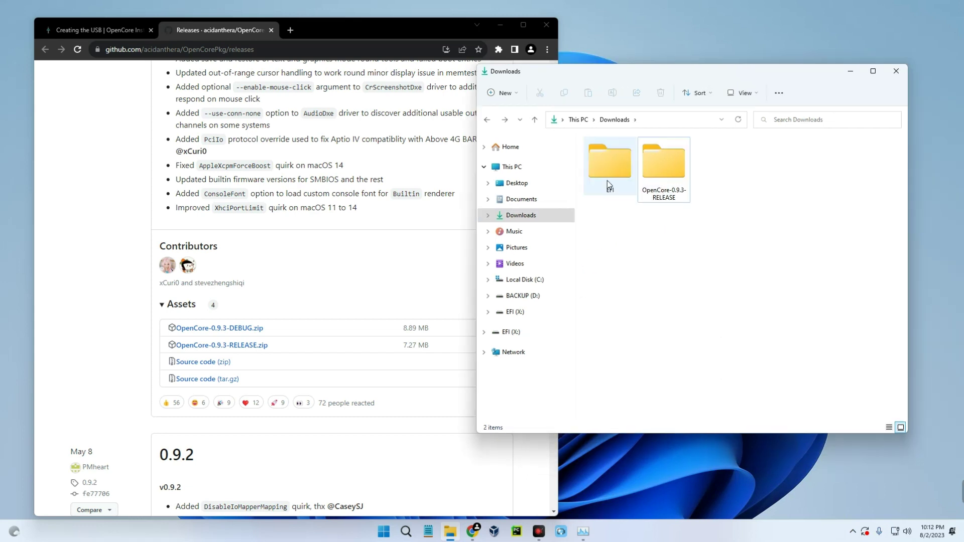
Look through the EFI folder's OC and Kexts subfolders, return to Downloads, and set the window beside the browser.
double_click(607, 180)
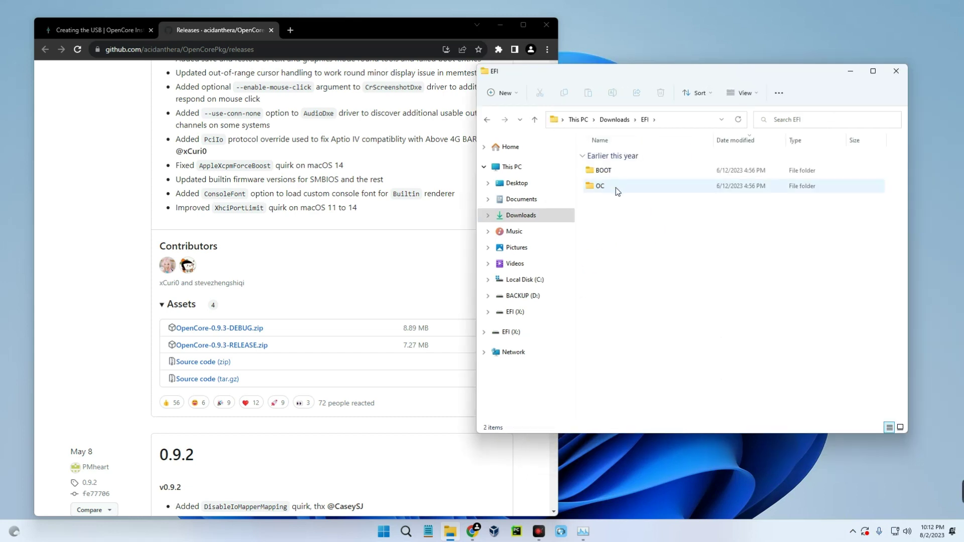
double_click(614, 186)
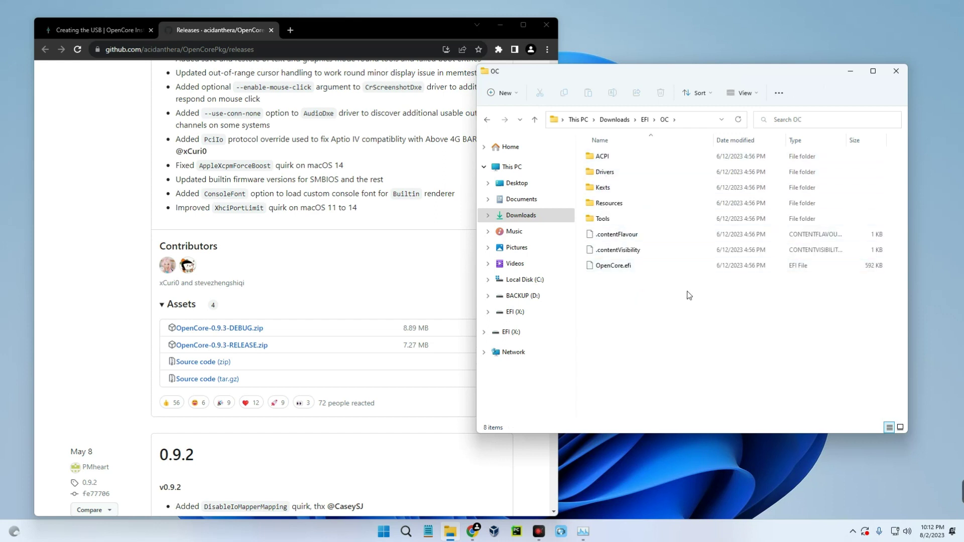
double_click(622, 187)
click(634, 123)
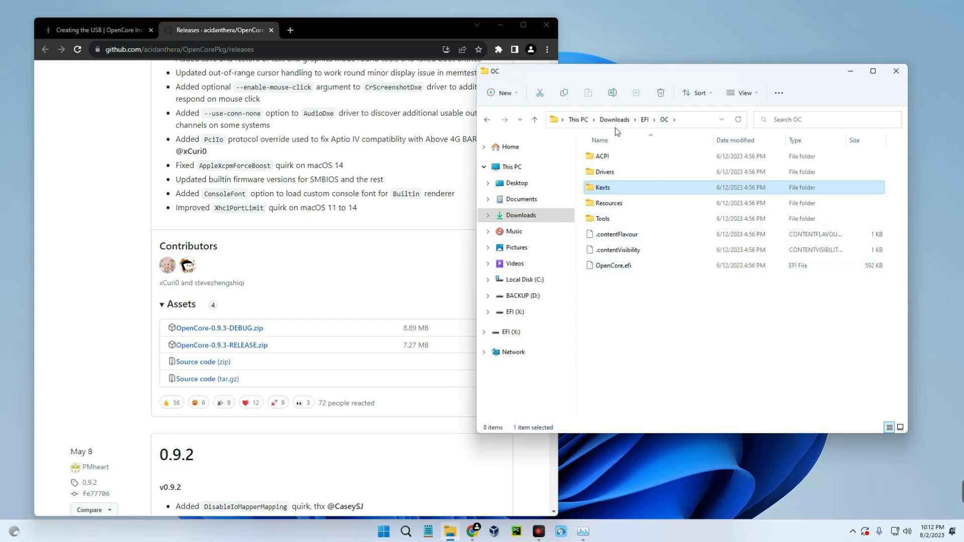
click(614, 120)
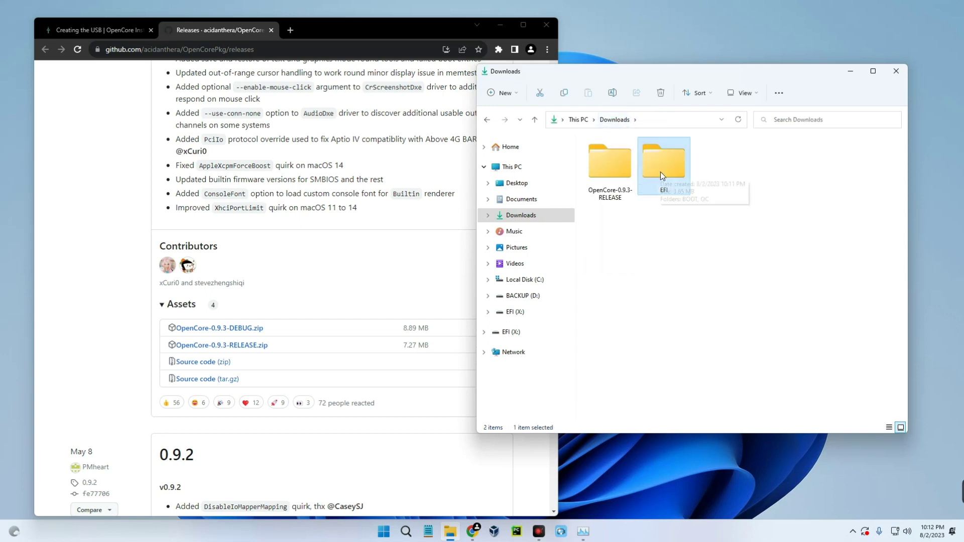
drag(649, 81, 688, 82)
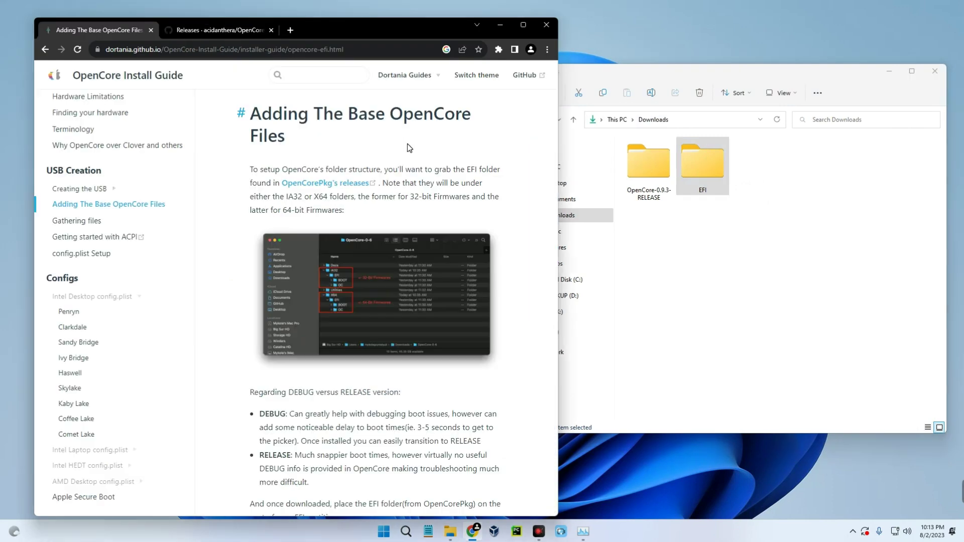
Read the guide's Adding The Base OpenCore Files page down to the image of the EFI folder's contents.
scroll(316, 150, down, 5)
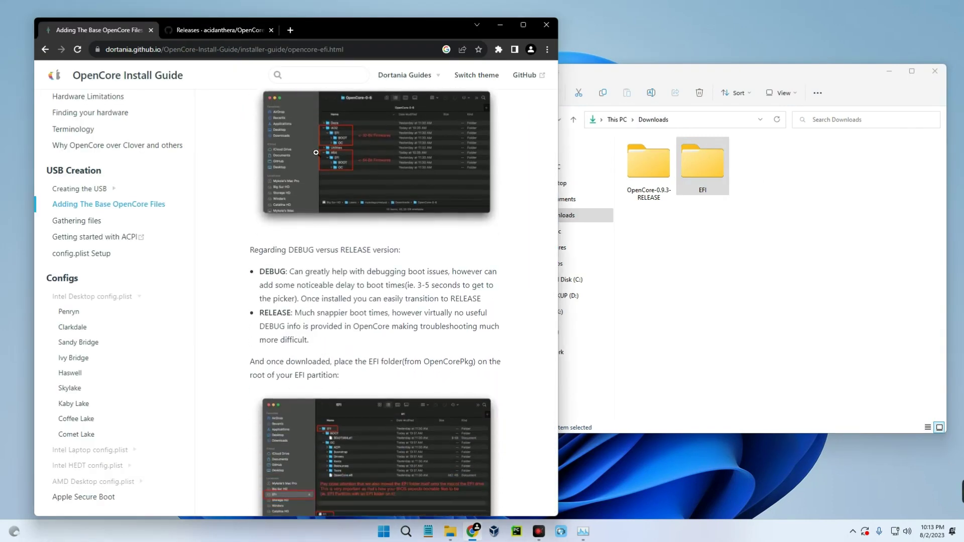
scroll(341, 209, down, 5)
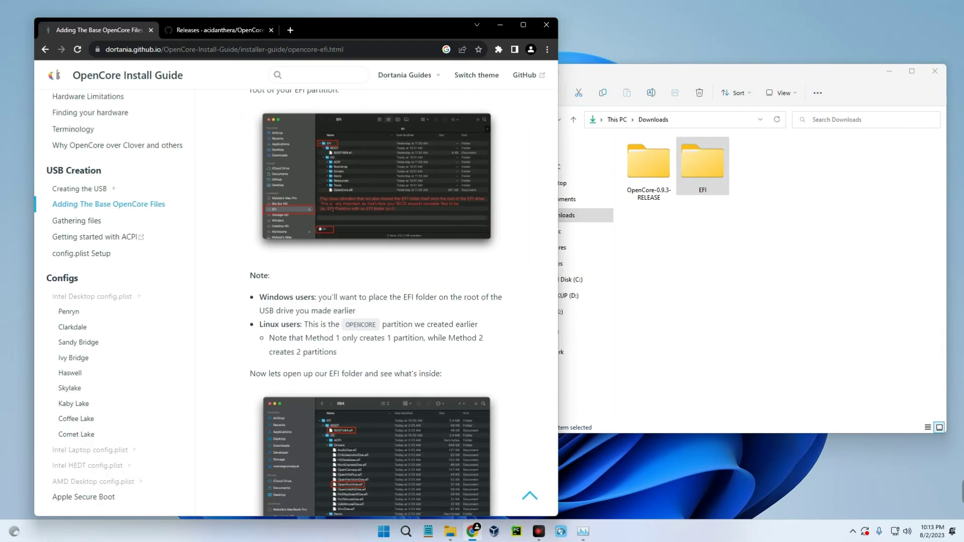
scroll(316, 208, down, 3)
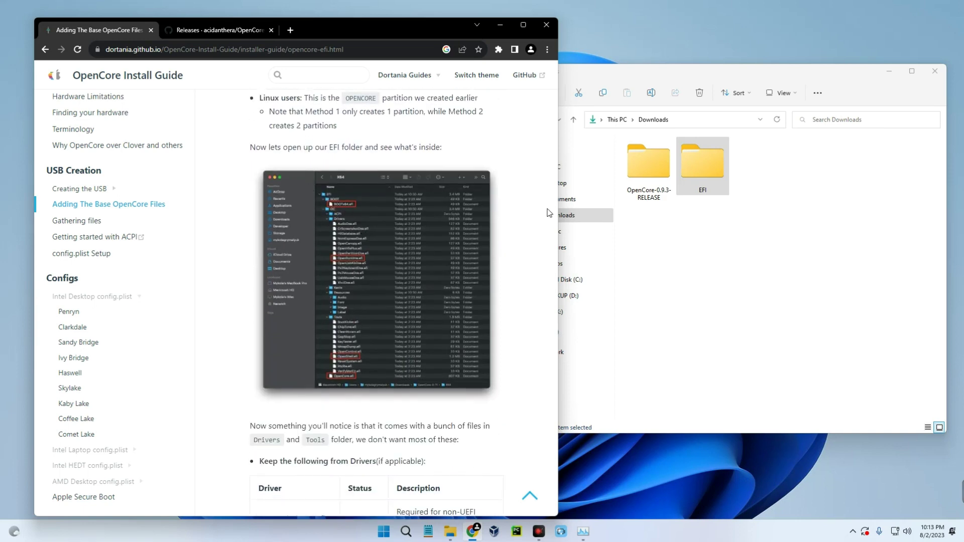
Check the EFI folder's BOOT subfolder against the guide's image and delete its .contentFlavour and .contentVisibility files.
click(701, 249)
double_click(698, 173)
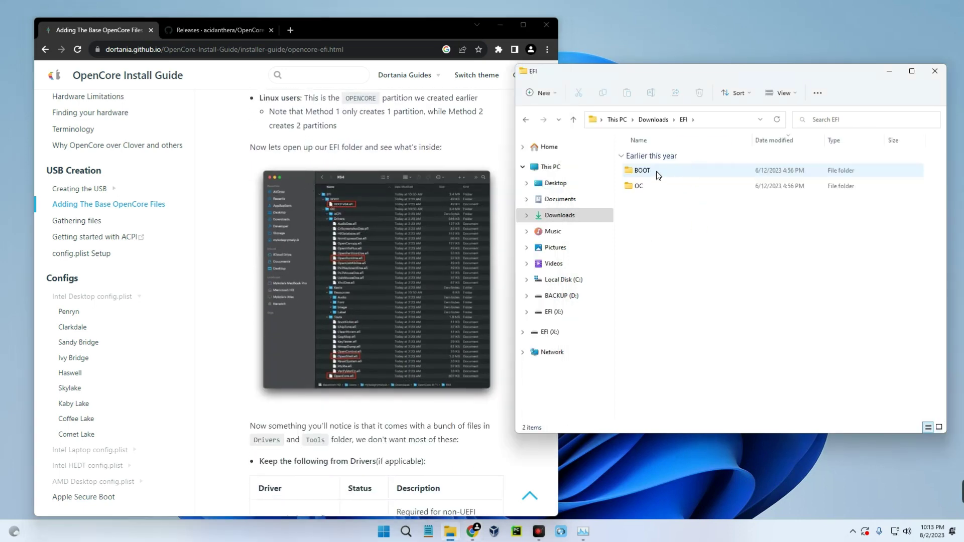
double_click(642, 170)
click(355, 210)
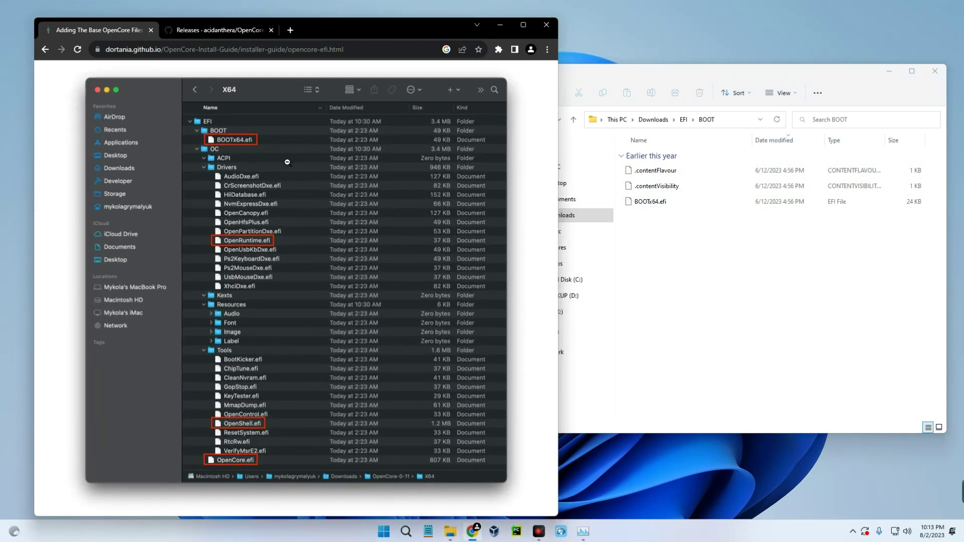
click(315, 230)
click(670, 221)
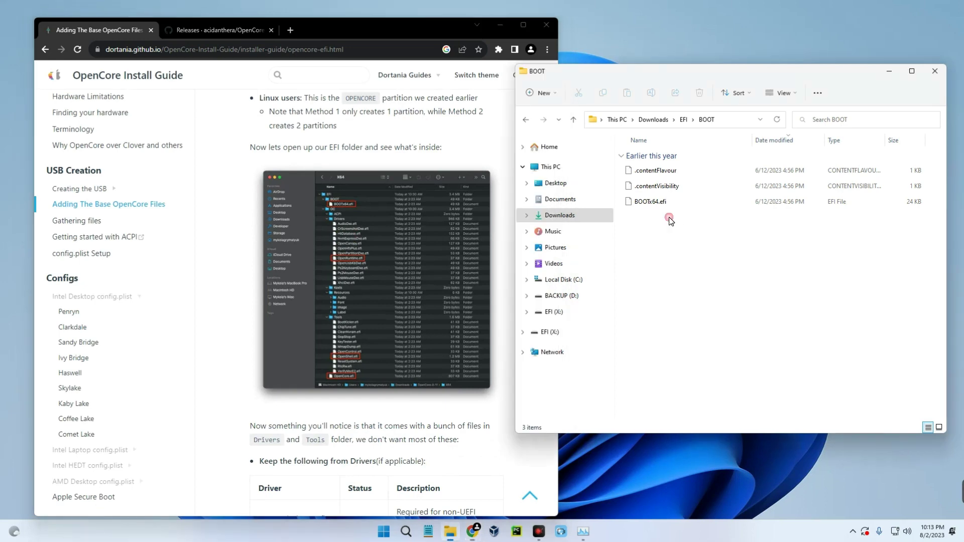
drag(619, 171, 631, 212)
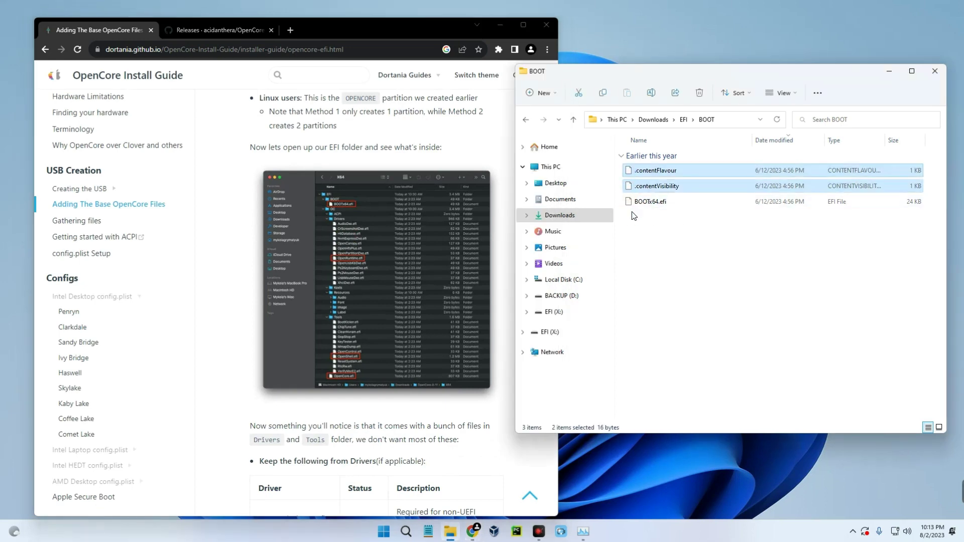
key(Delete)
click(684, 120)
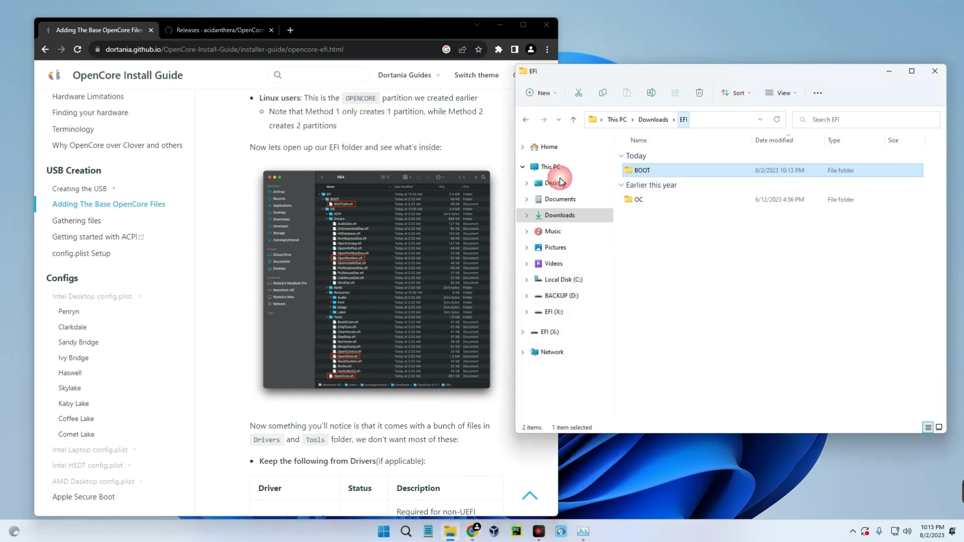
Review which Drivers and Tools files the guide says to keep, and enlarge its cleaned-up EFI image for comparison.
click(235, 246)
scroll(245, 242, down, 6)
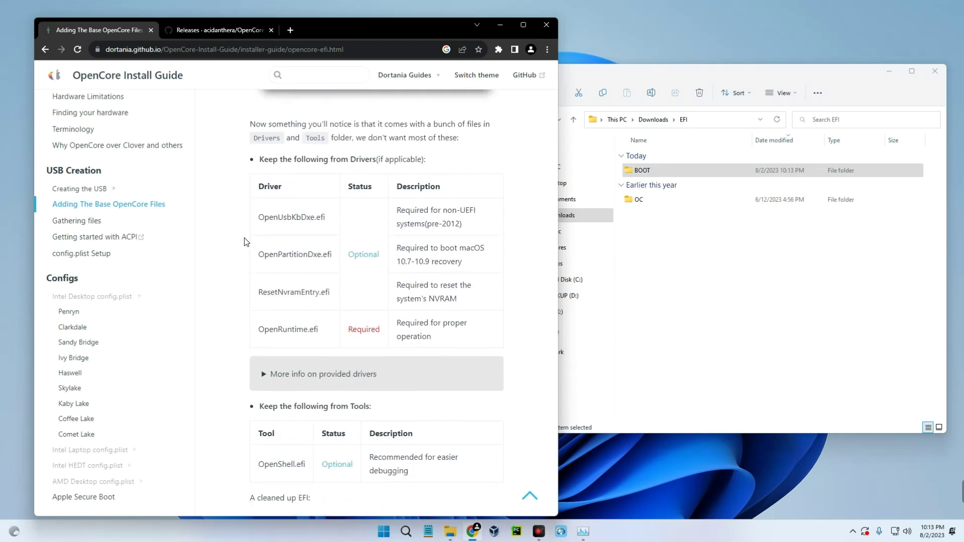
scroll(246, 242, down, 6)
click(377, 262)
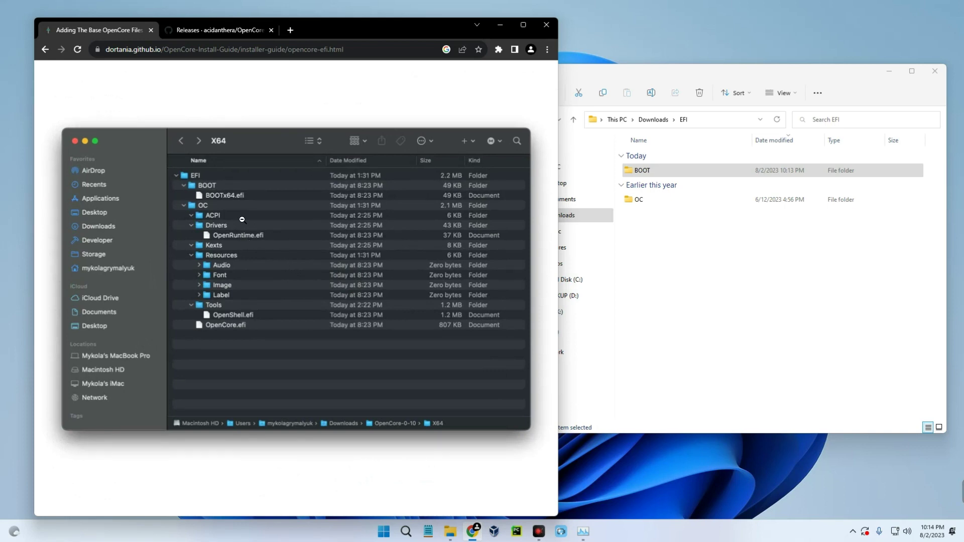
click(683, 222)
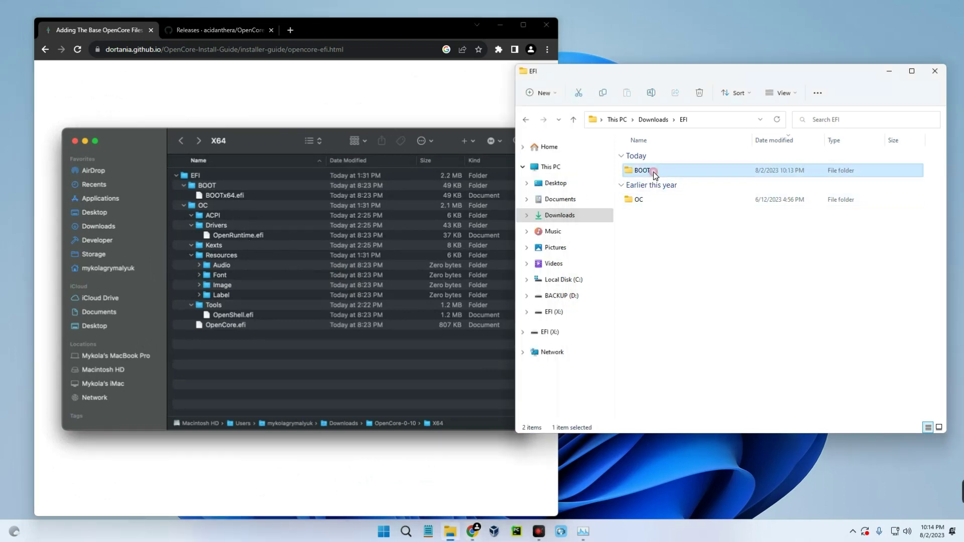
Check the EFI folder's BOOT subfolder and the OC folder's ACPI subfolder against the guide's cleaned-up EFI image.
double_click(653, 172)
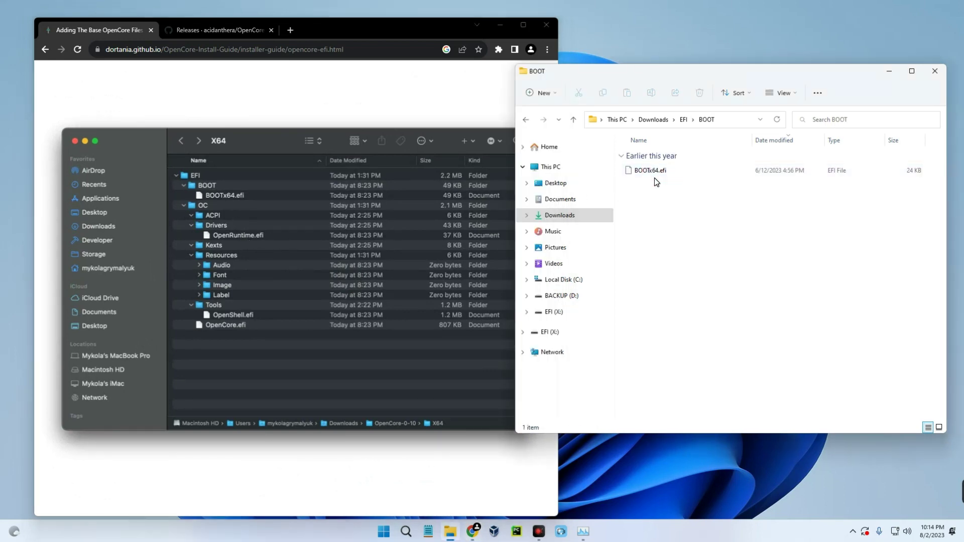
click(683, 120)
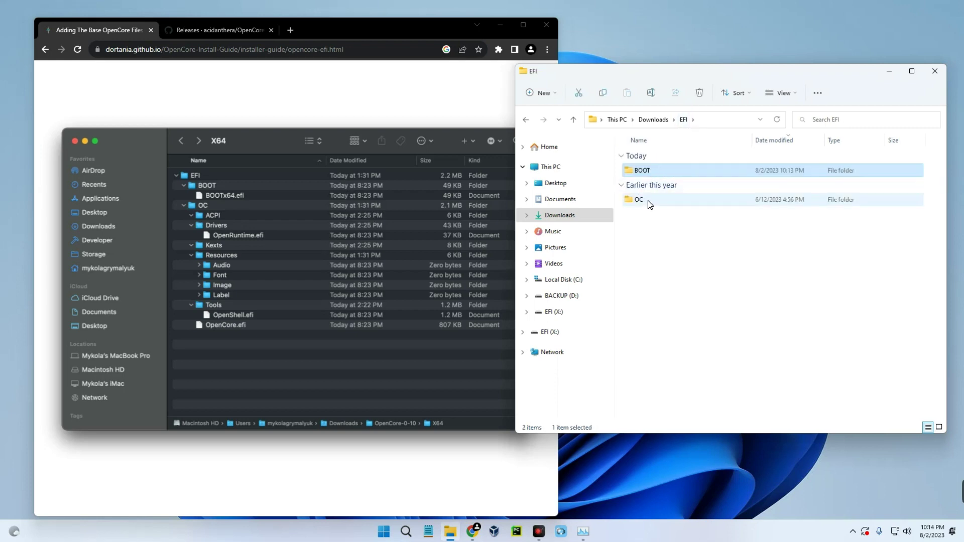
double_click(648, 201)
double_click(647, 155)
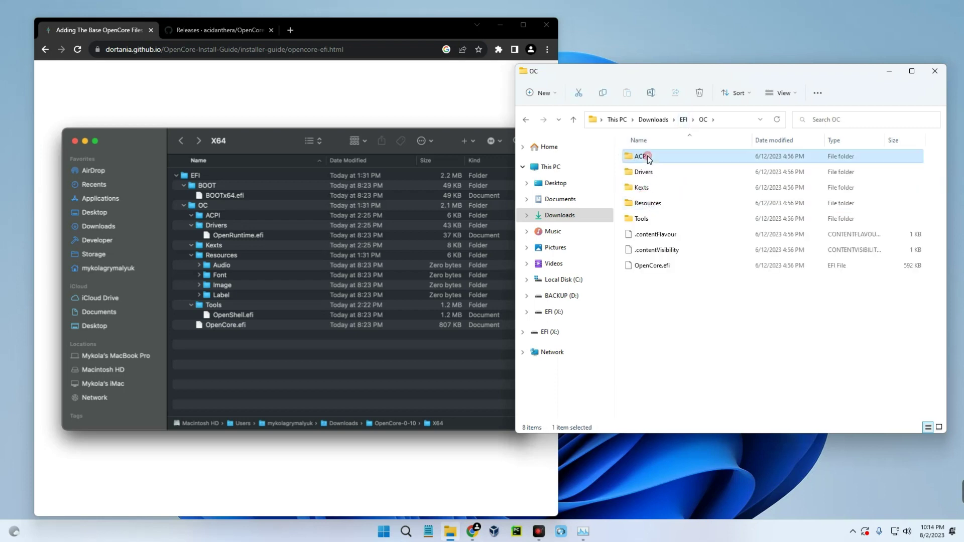
click(704, 120)
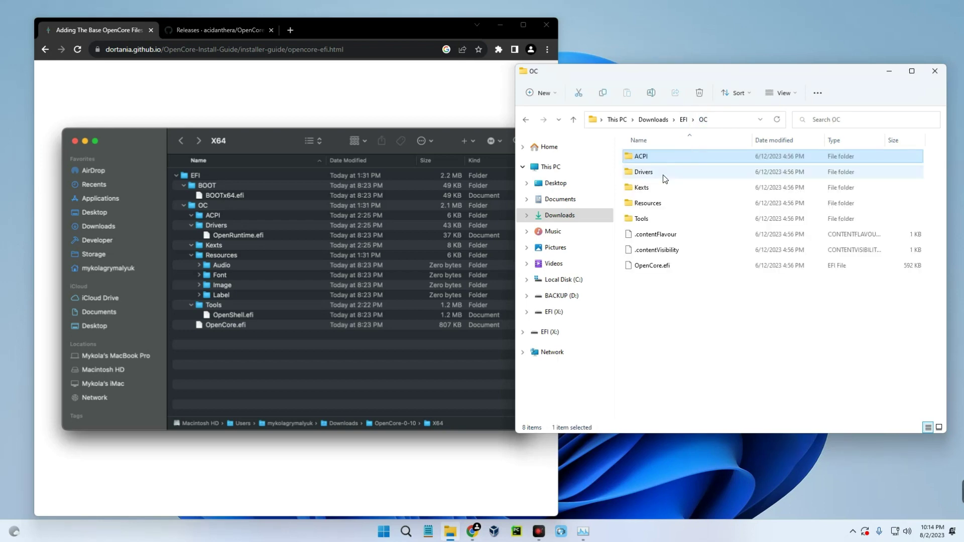
Delete every file in the EFI/OC/Drivers folder except OpenRuntime.efi.
double_click(665, 173)
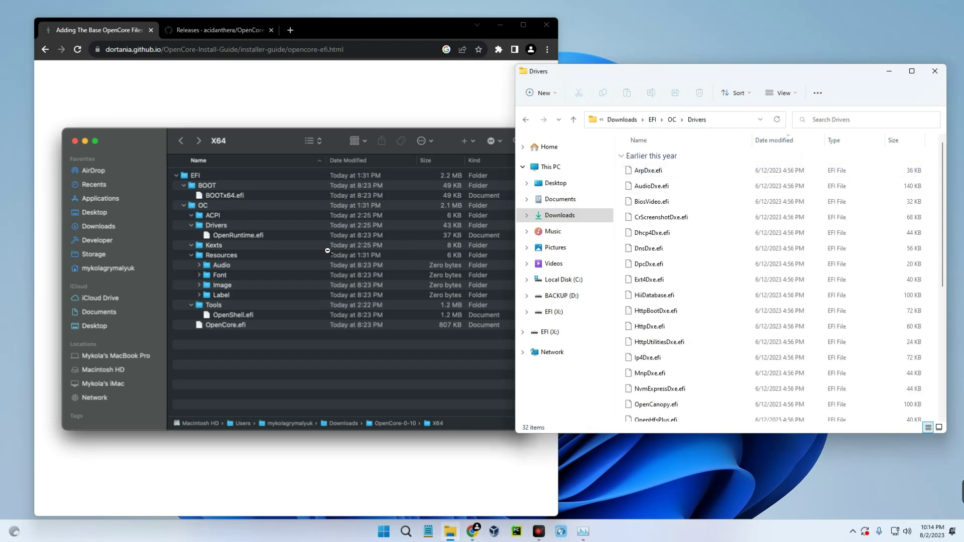
click(678, 265)
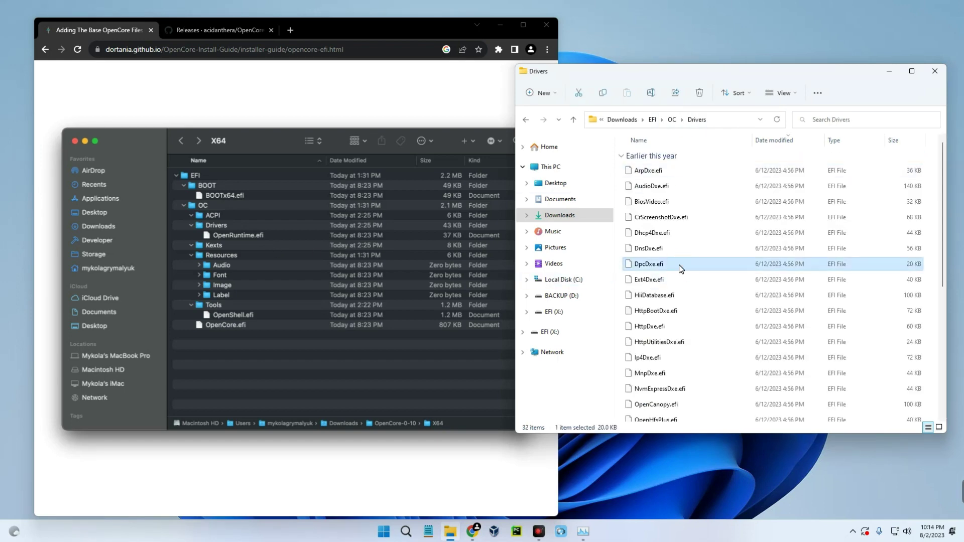
key(ctrl+a)
scroll(662, 260, down, 5)
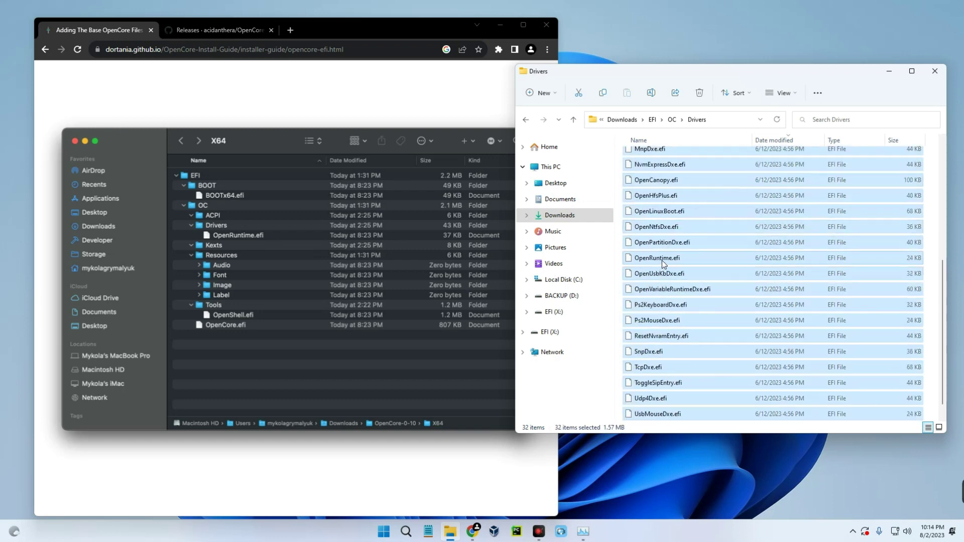
ctrl+click(668, 244)
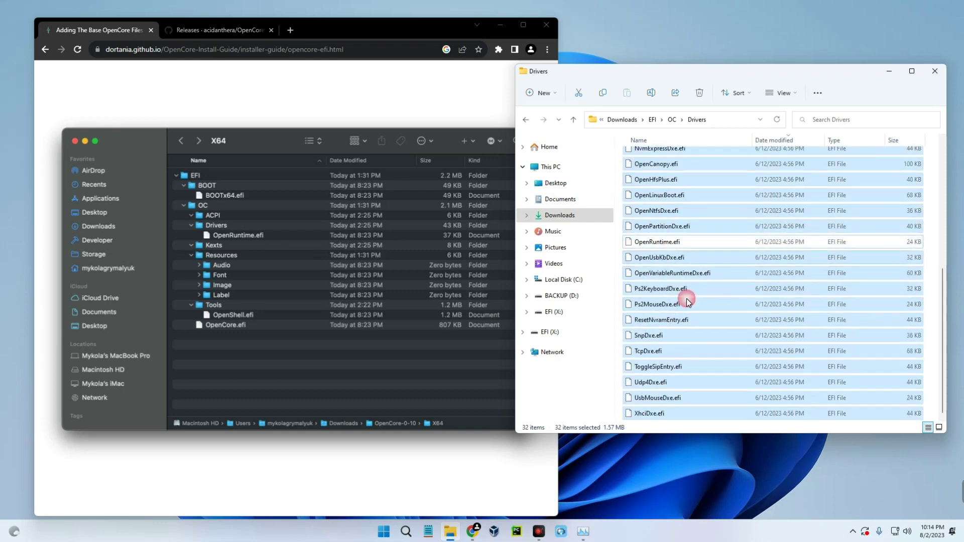
key(Delete)
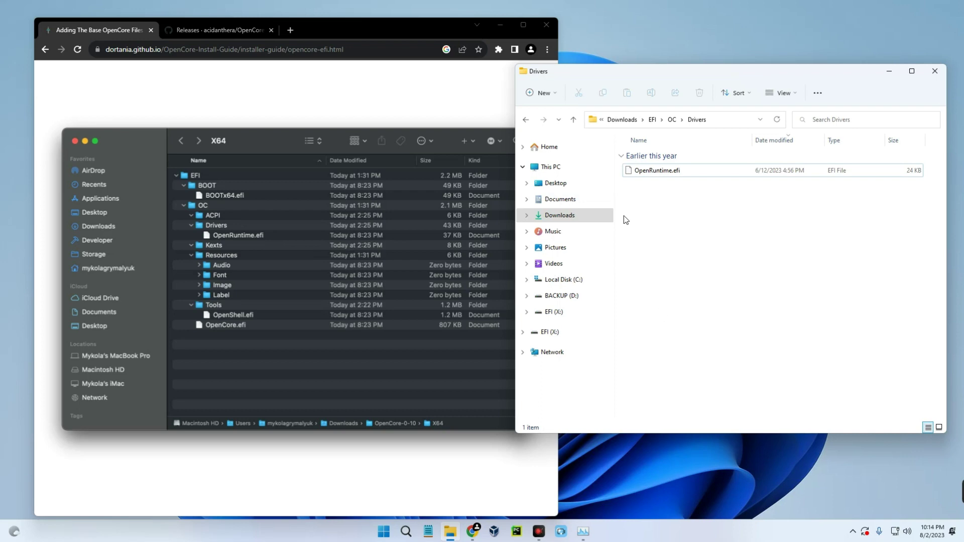
Check the OC folder's Kexts subfolder, and delete every file in its Tools subfolder except OpenShell.efi.
click(674, 123)
double_click(665, 184)
click(672, 121)
double_click(664, 221)
click(683, 282)
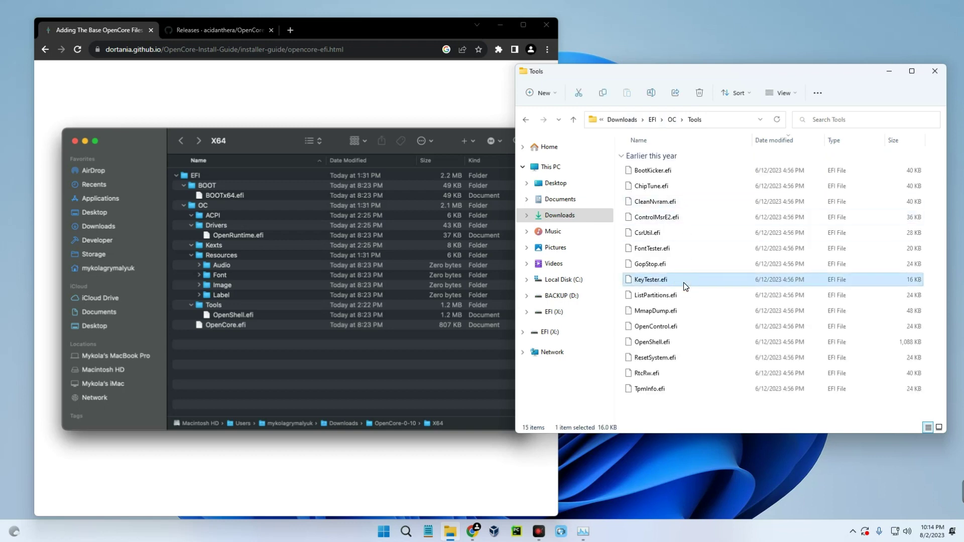
key(ctrl+a)
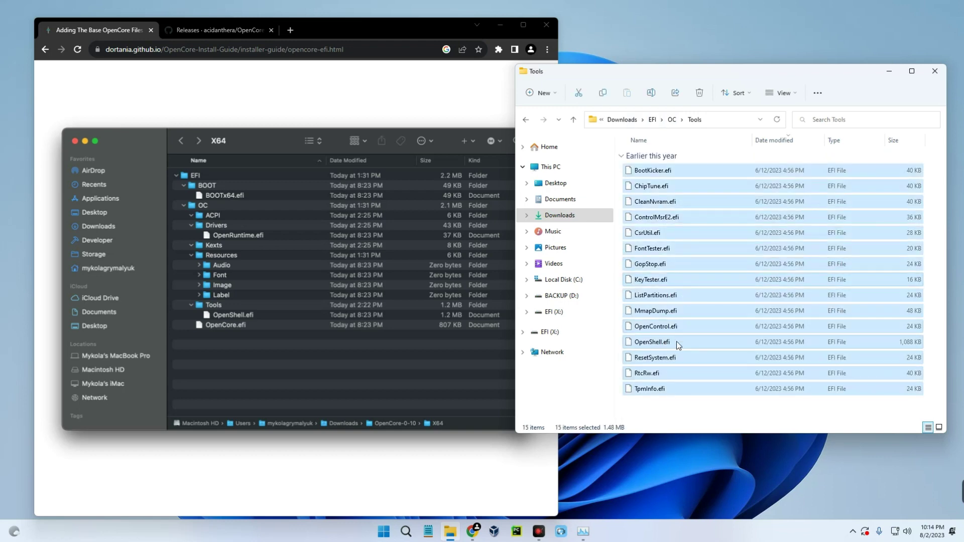
ctrl+click(680, 338)
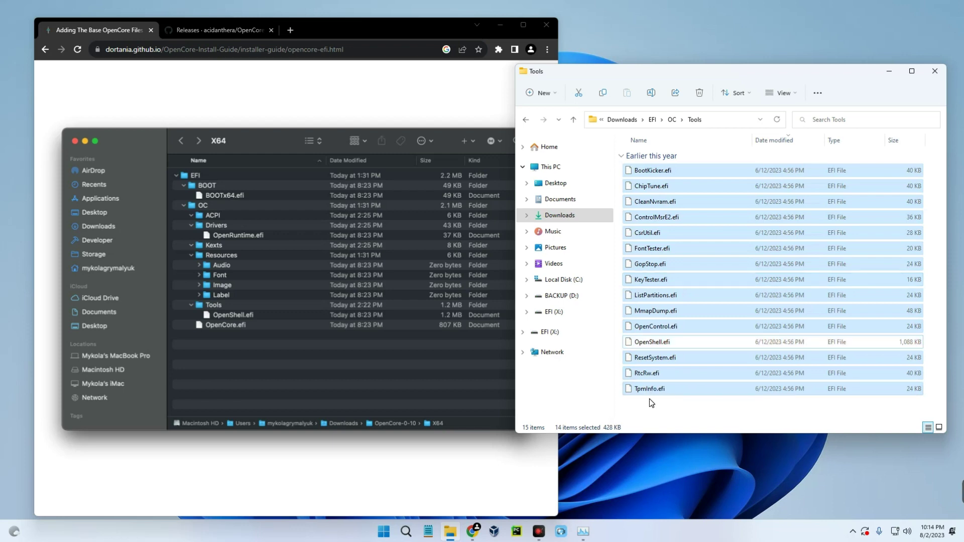
key(Delete)
Delete the .contentFlavour and .contentVisibility files from the OC folder.
click(672, 119)
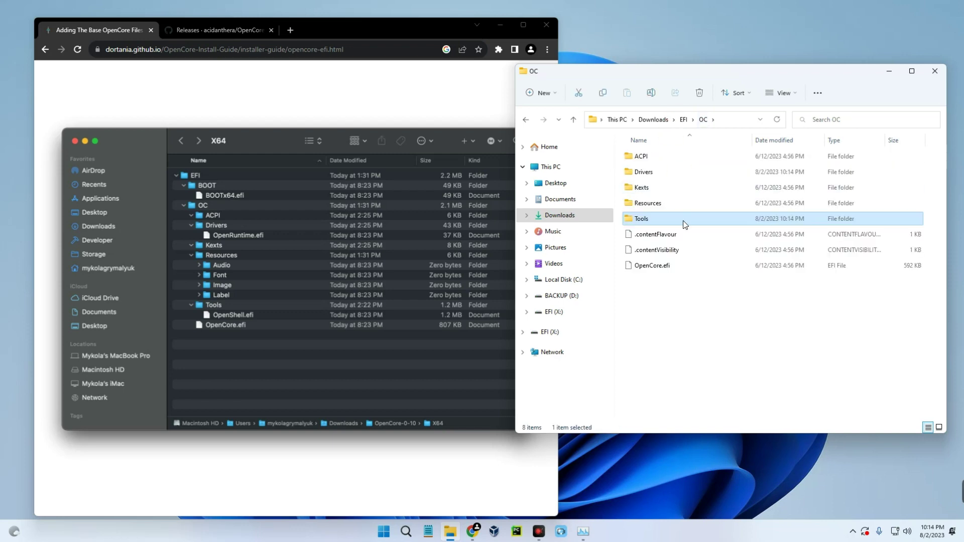
drag(621, 236, 678, 250)
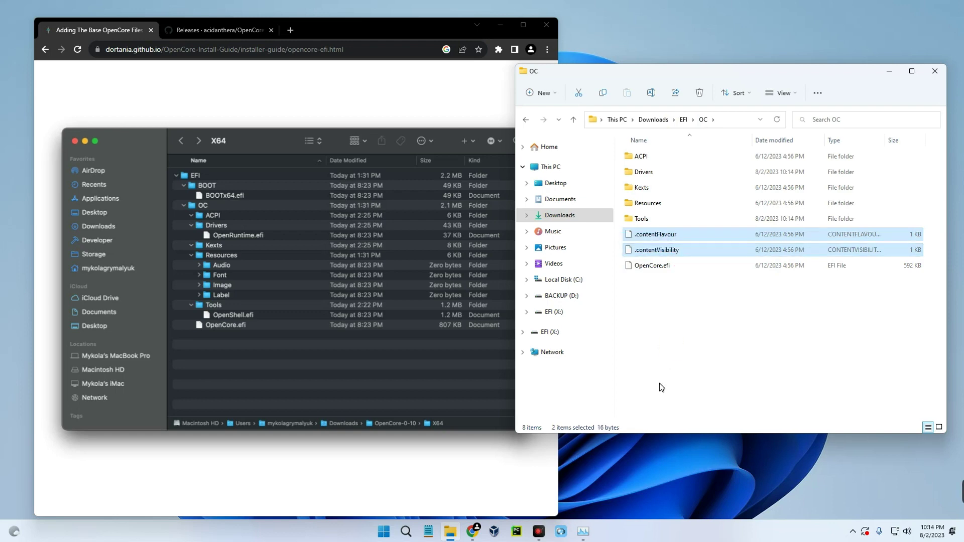
key(Delete)
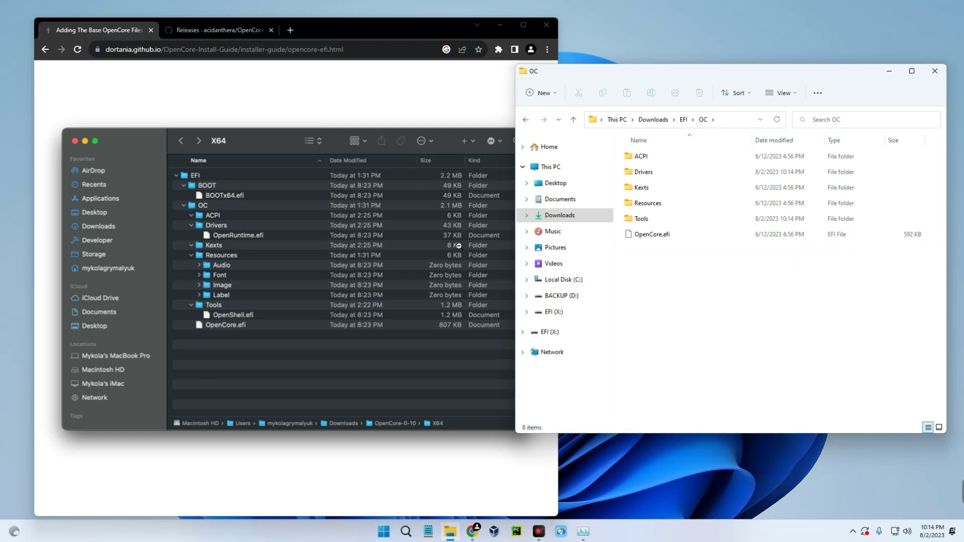
Close the enlarged cleaned-up EFI image and read the required Universal drivers under Firmware Drivers on the guide's Gathering files page.
click(221, 218)
click(297, 268)
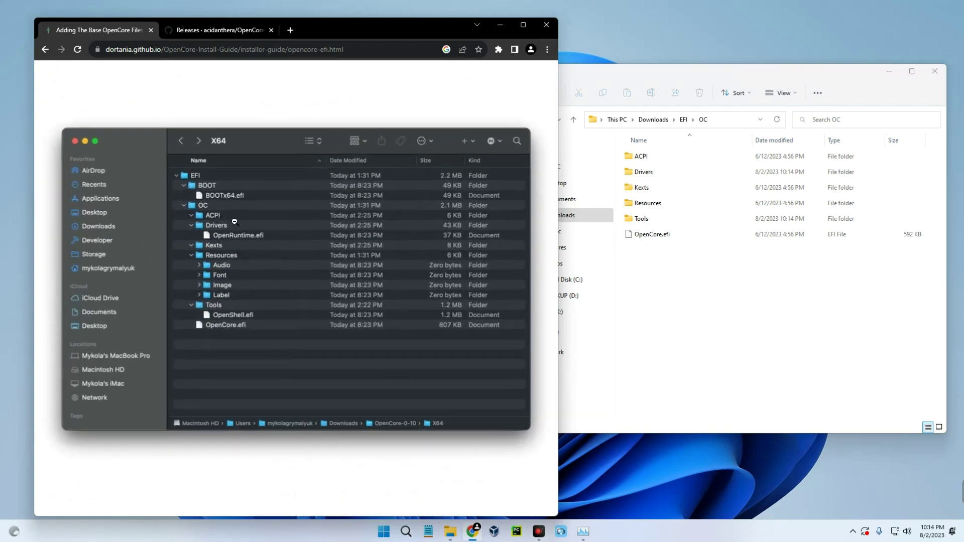
click(234, 254)
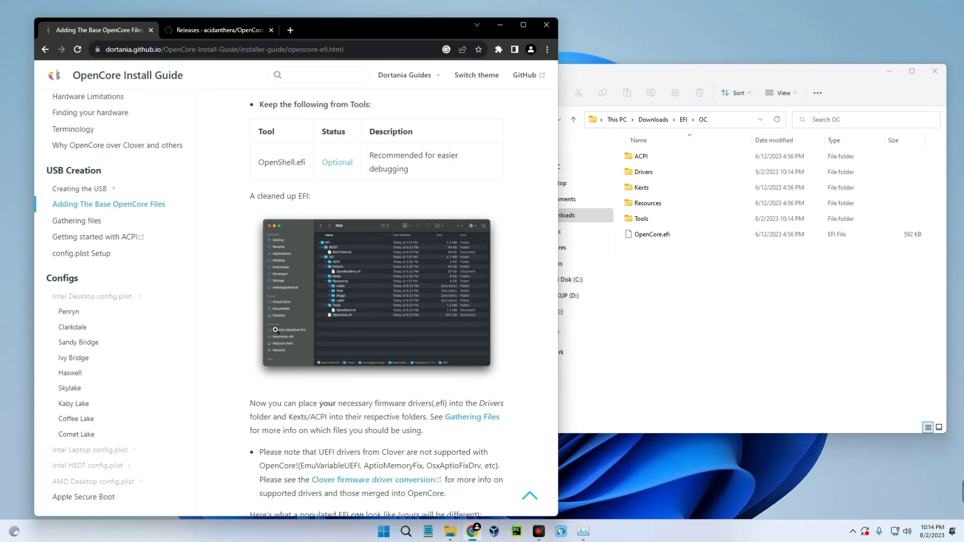
scroll(239, 316, down, 1)
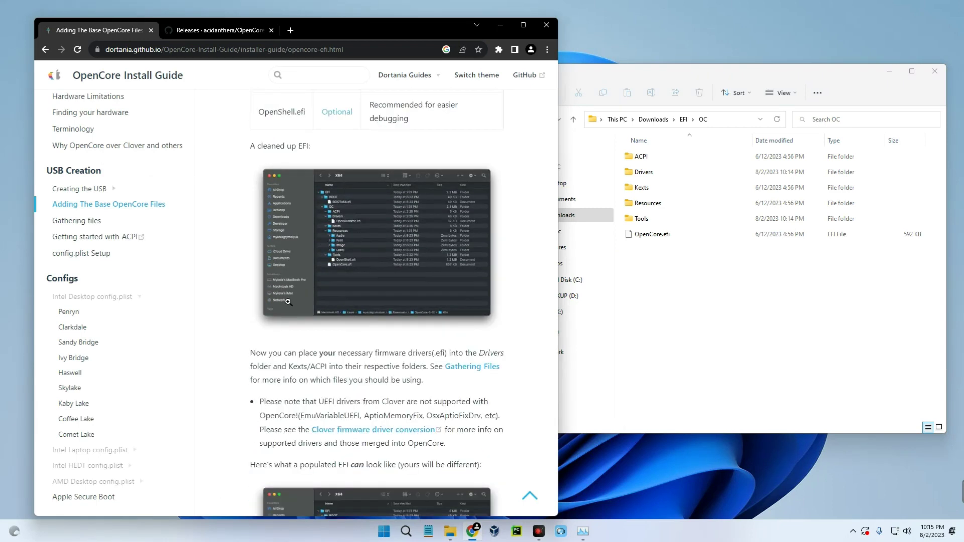
click(87, 222)
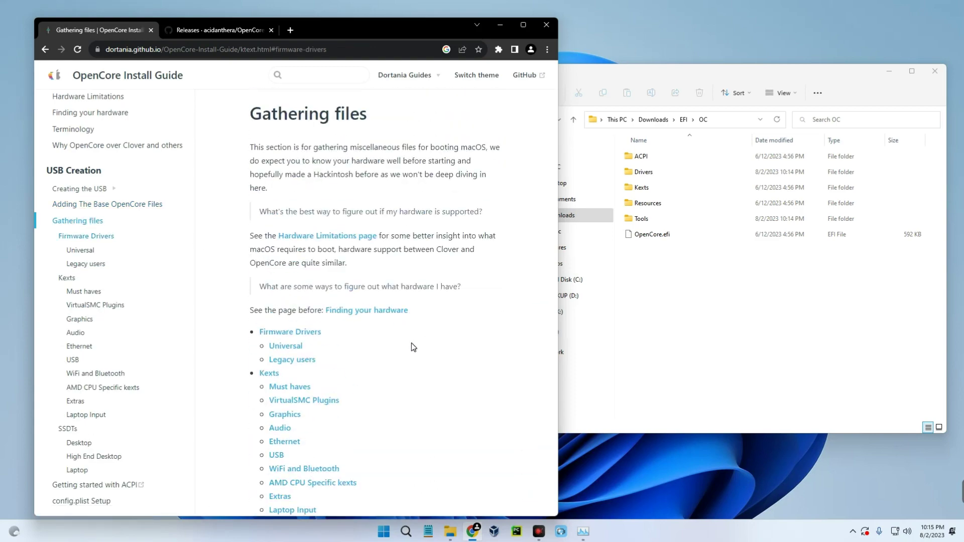
click(311, 335)
scroll(334, 260, down, 1)
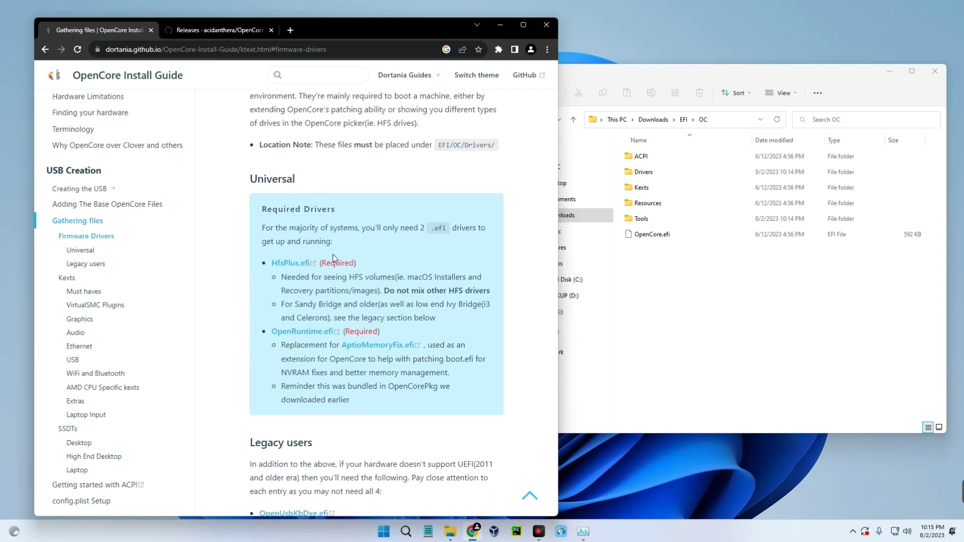
scroll(302, 270, down, 1)
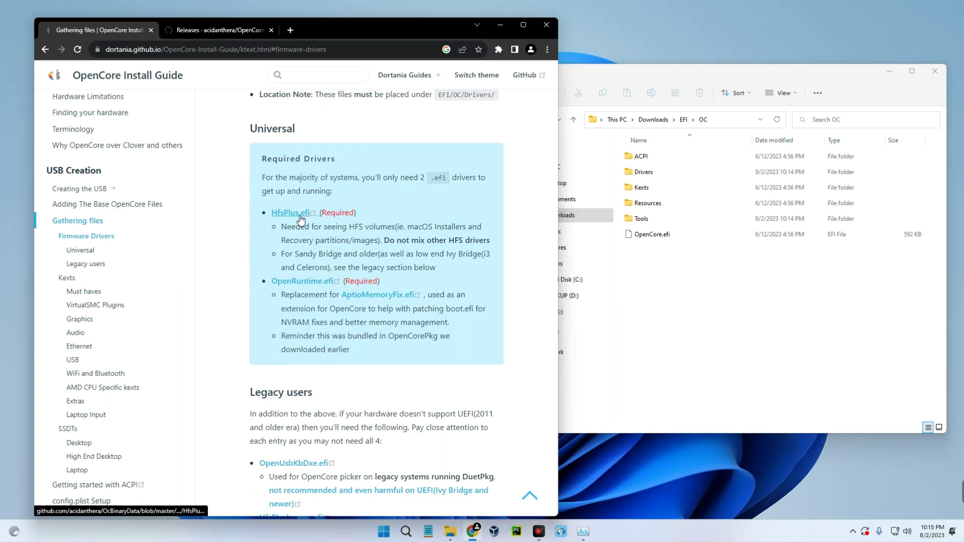
Open the guide's HfsPlus.efi link in a new browser tab and download the raw file from GitHub.
right_click(301, 219)
click(322, 224)
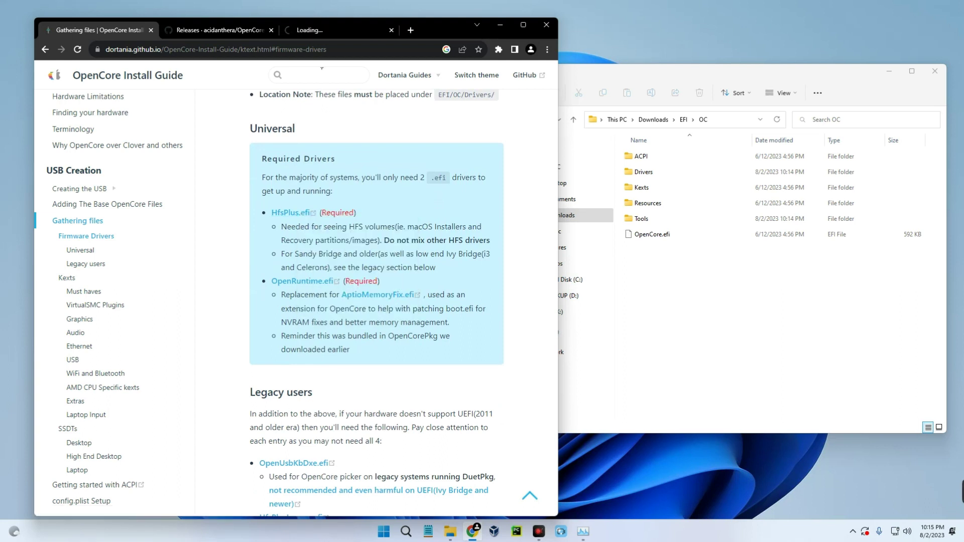
click(317, 29)
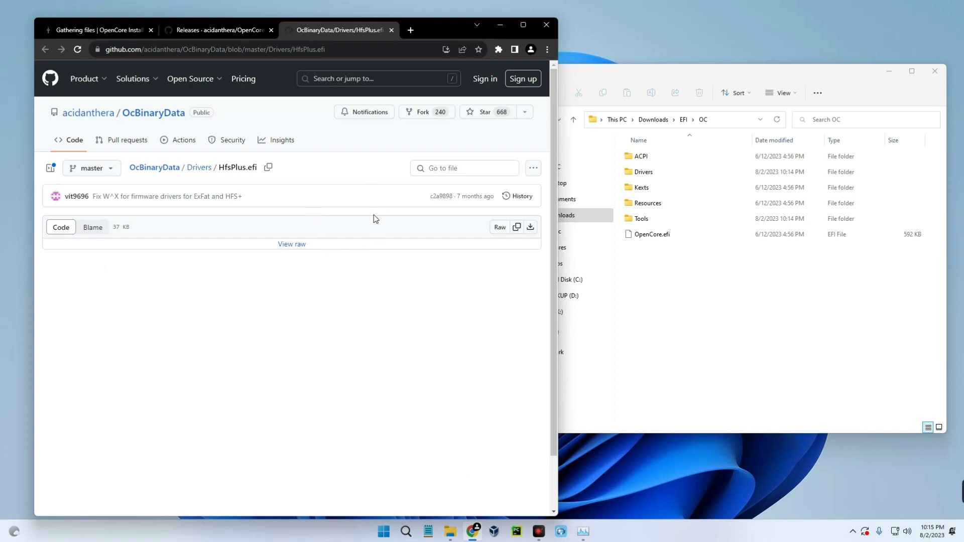
scroll(351, 170, down, 1)
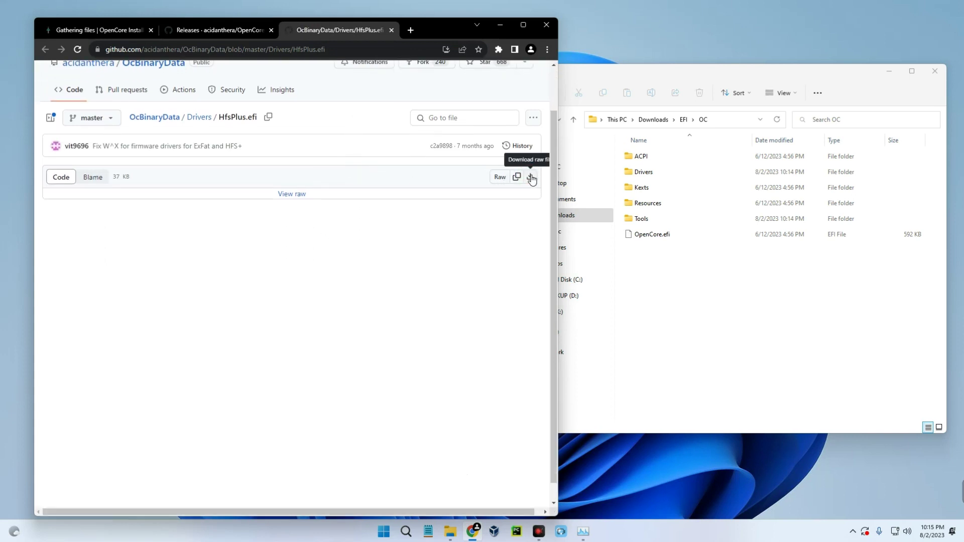
click(532, 180)
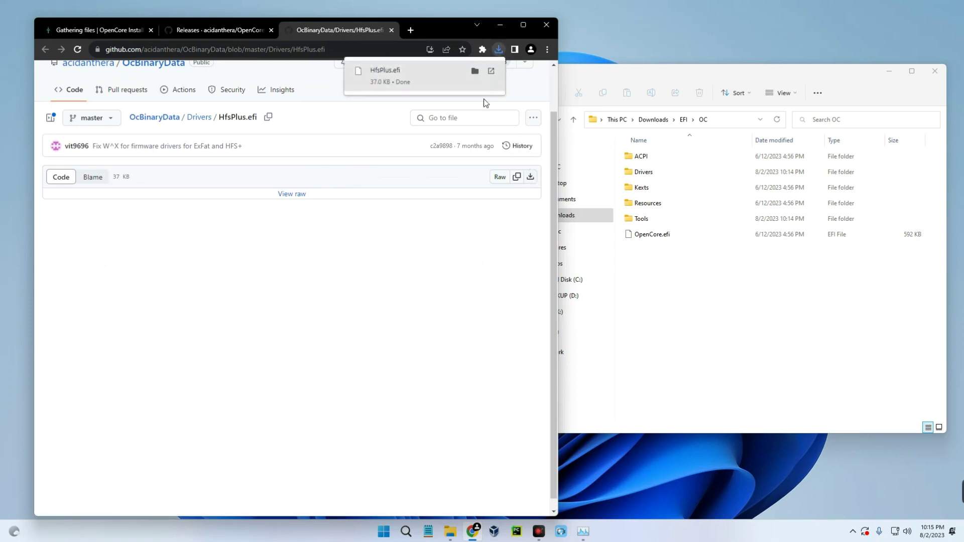
Return to the guide's Gathering files page and check the Drivers folder against its required drivers list.
click(100, 30)
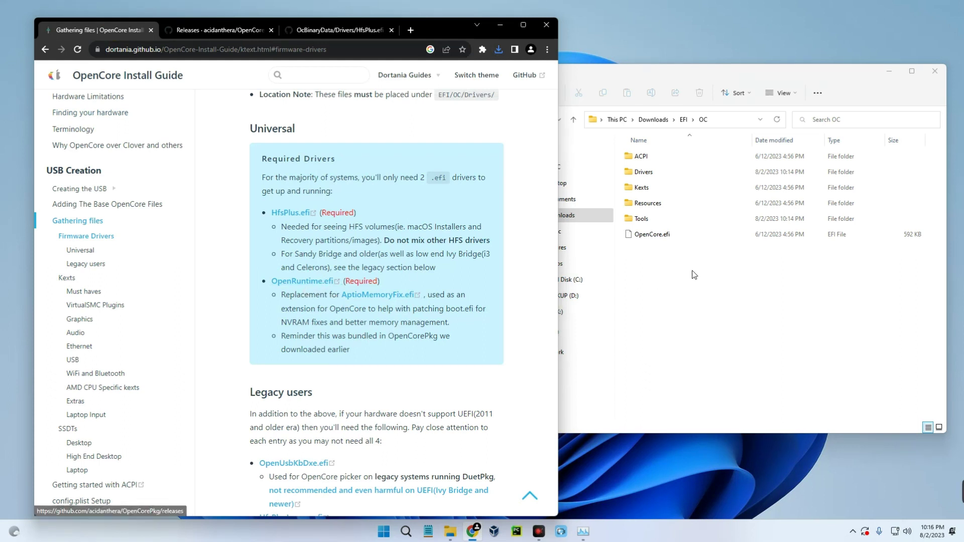
click(668, 251)
double_click(668, 172)
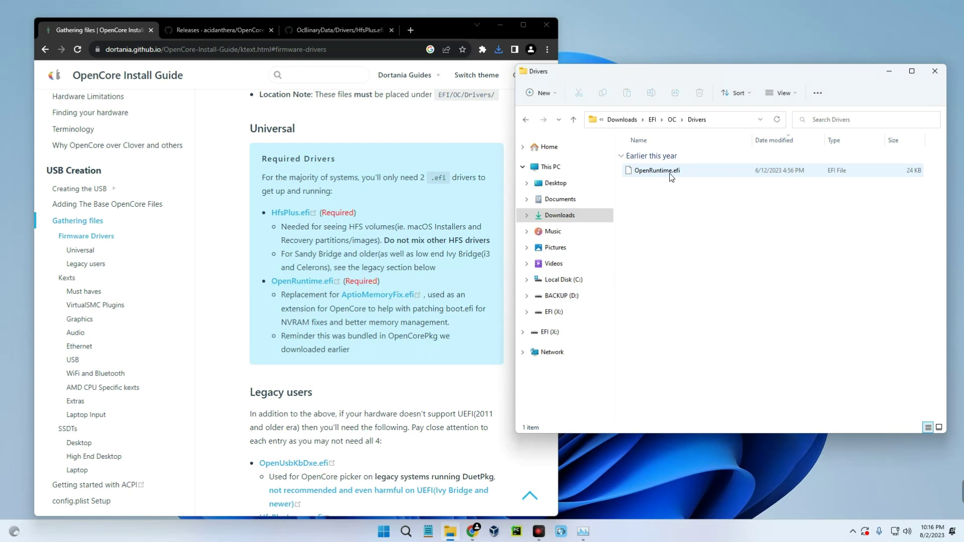
Place the downloaded HfsPlus.efi from Downloads into the EFI/OC/Drivers folder.
click(565, 219)
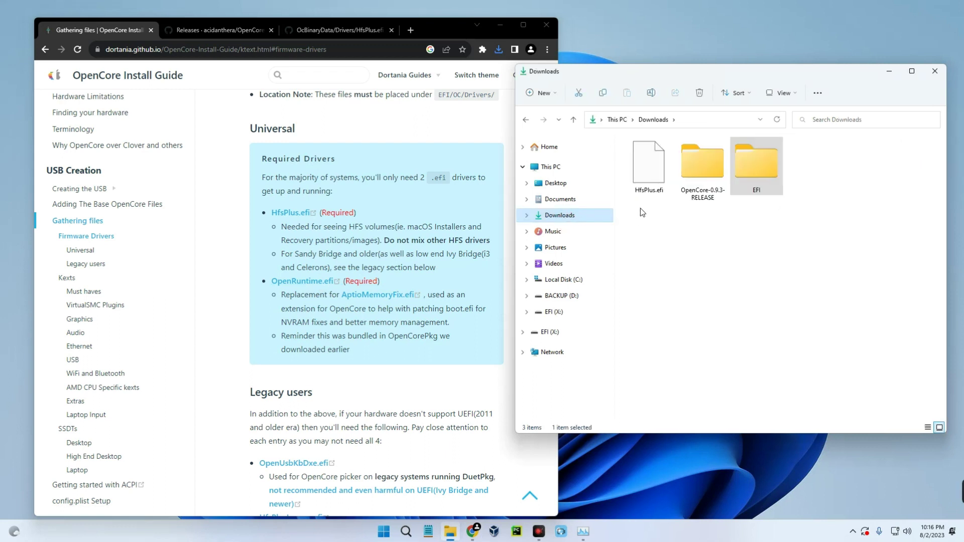
click(646, 191)
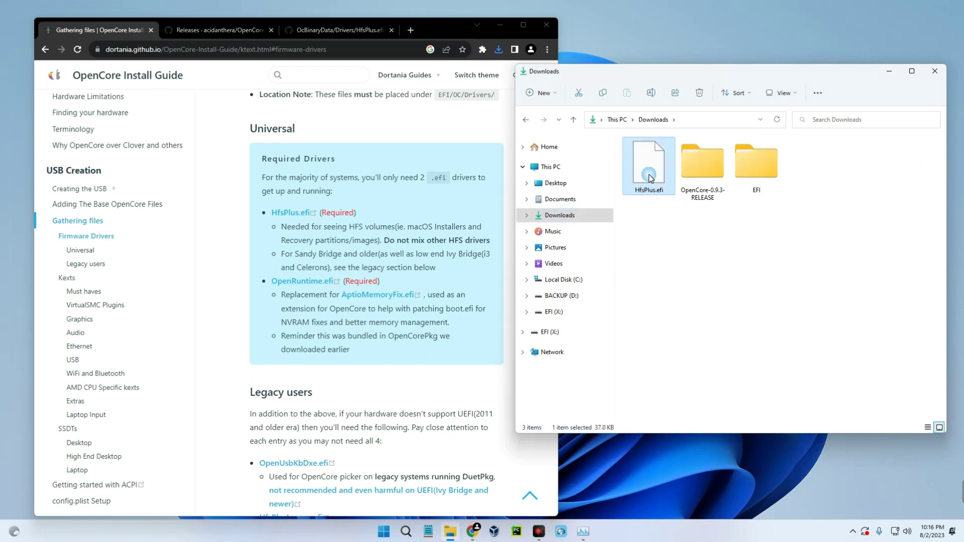
right_click(652, 180)
click(663, 187)
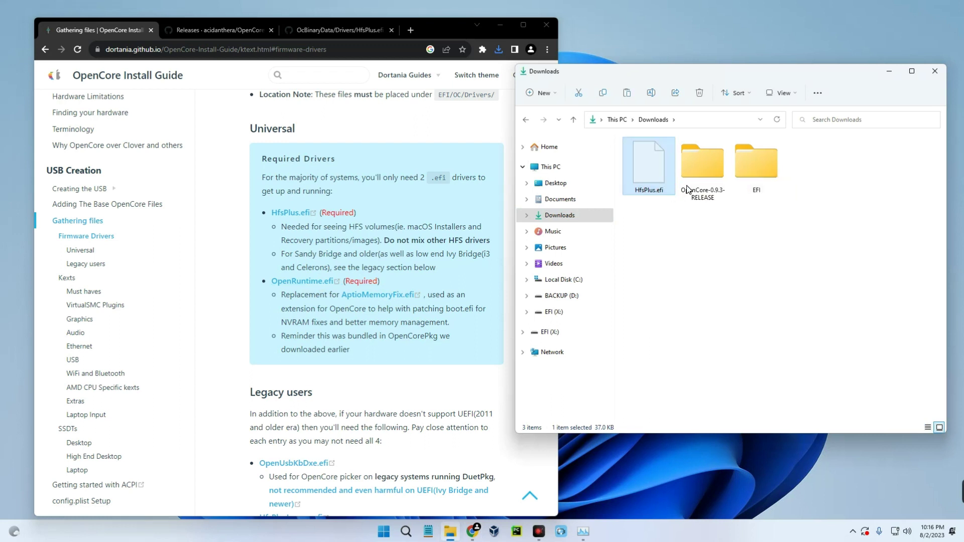
double_click(753, 161)
double_click(655, 170)
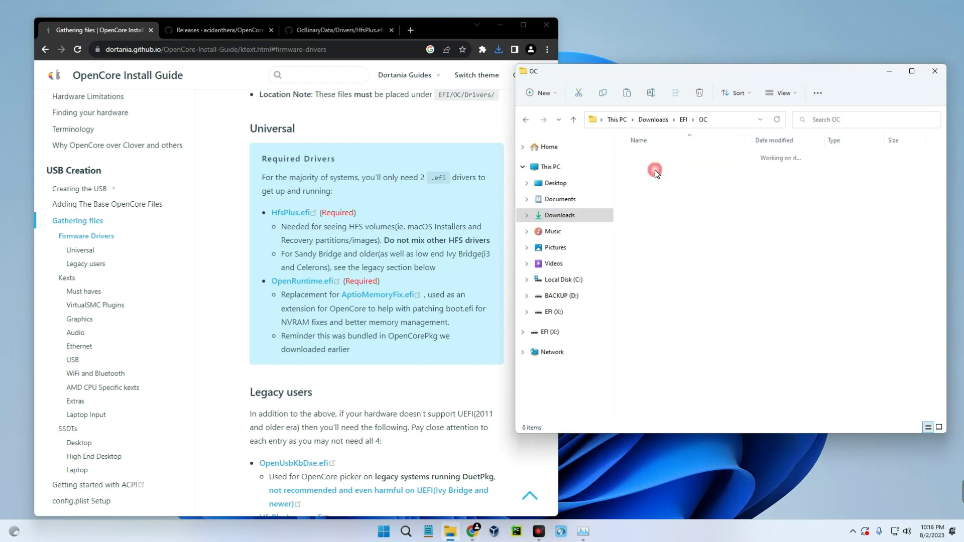
double_click(654, 171)
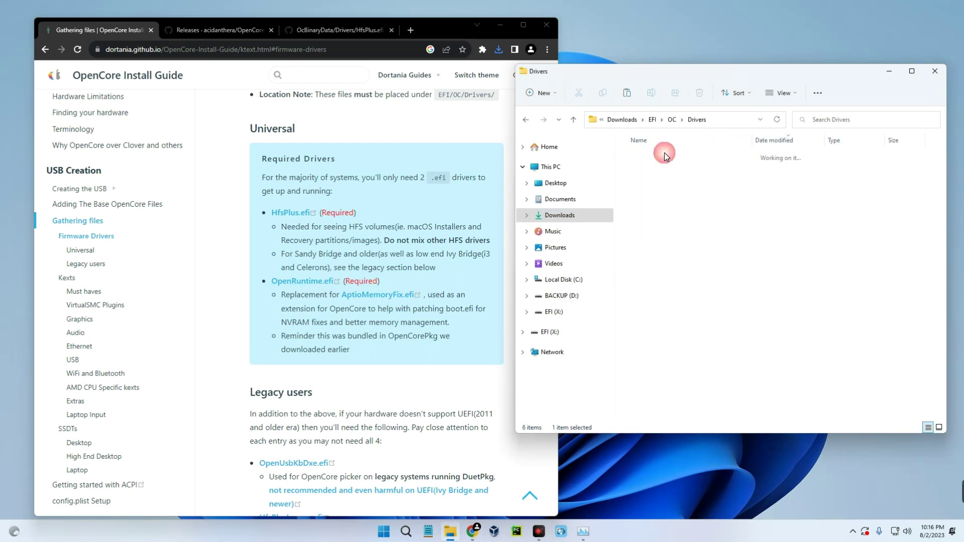
drag(676, 81, 572, 87)
right_click(572, 225)
click(572, 236)
click(566, 235)
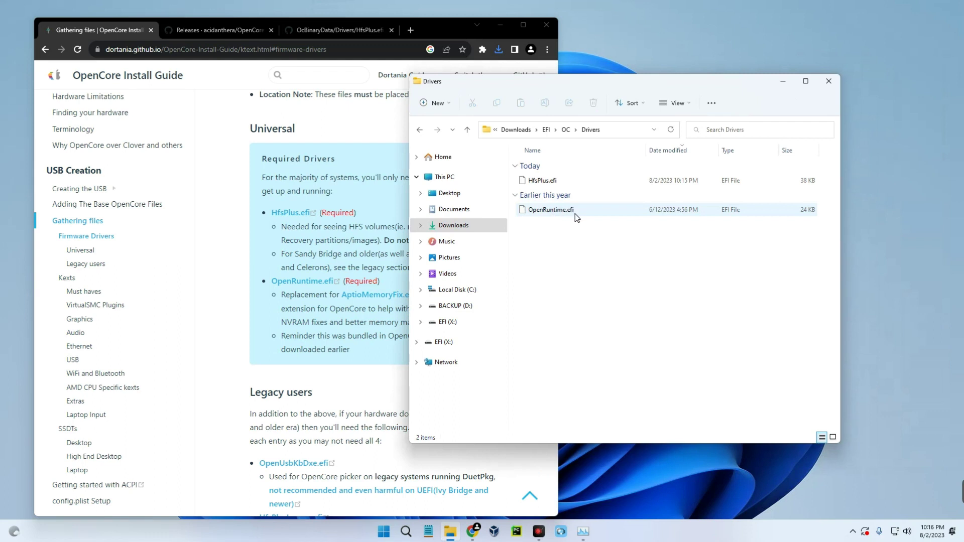
Return to the OC folder and review the Firmware Drivers section of the guide's Gathering files page.
click(566, 132)
click(393, 337)
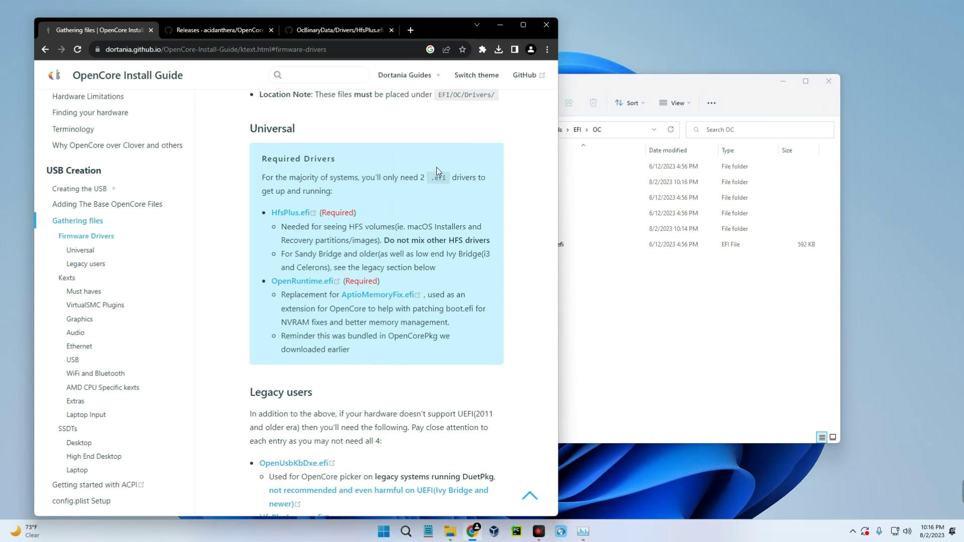
scroll(450, 160, up, 2)
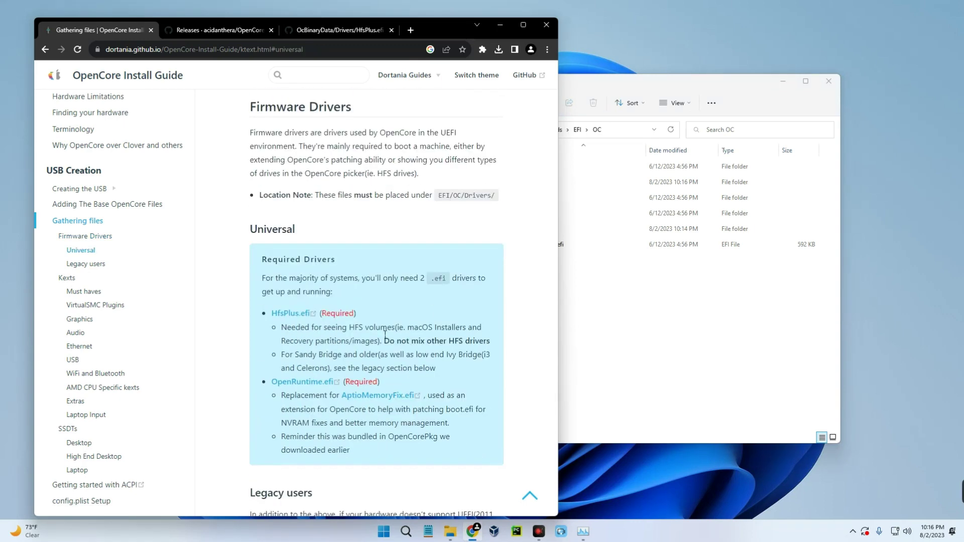
Read the guide's Legacy users driver section and the Required Kexts entries for Lilu and VirtualSMC.
scroll(386, 335, down, 1)
scroll(409, 342, down, 3)
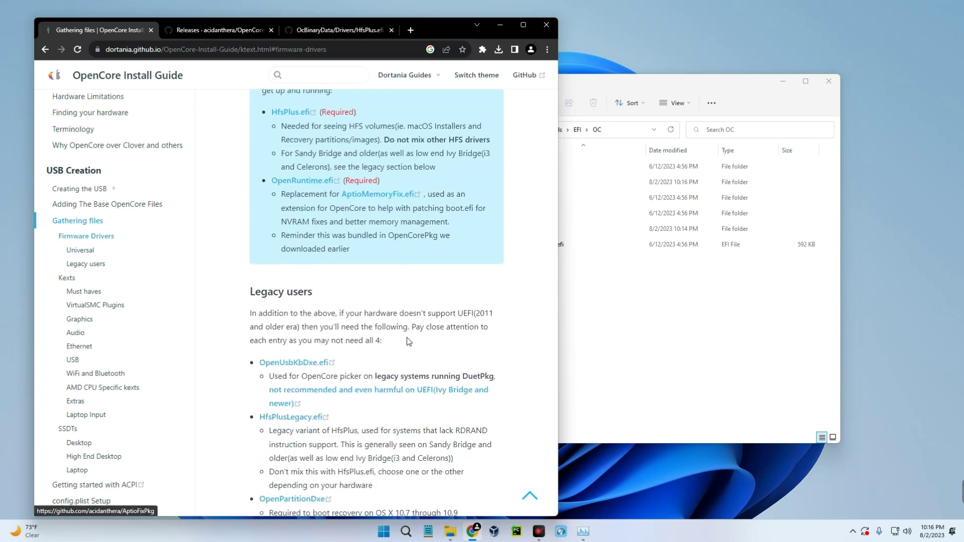
scroll(321, 307, down, 3)
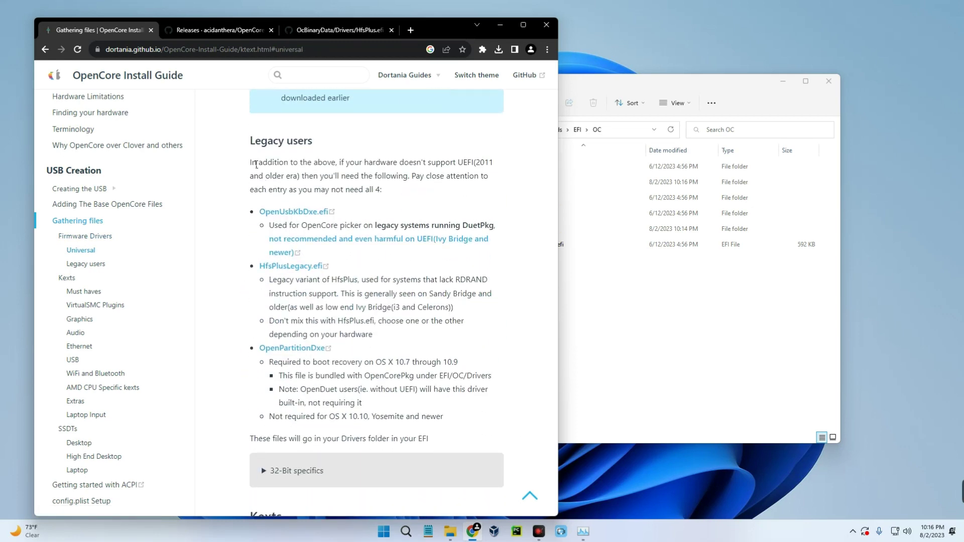
drag(251, 163, 374, 337)
click(416, 382)
scroll(412, 371, up, 5)
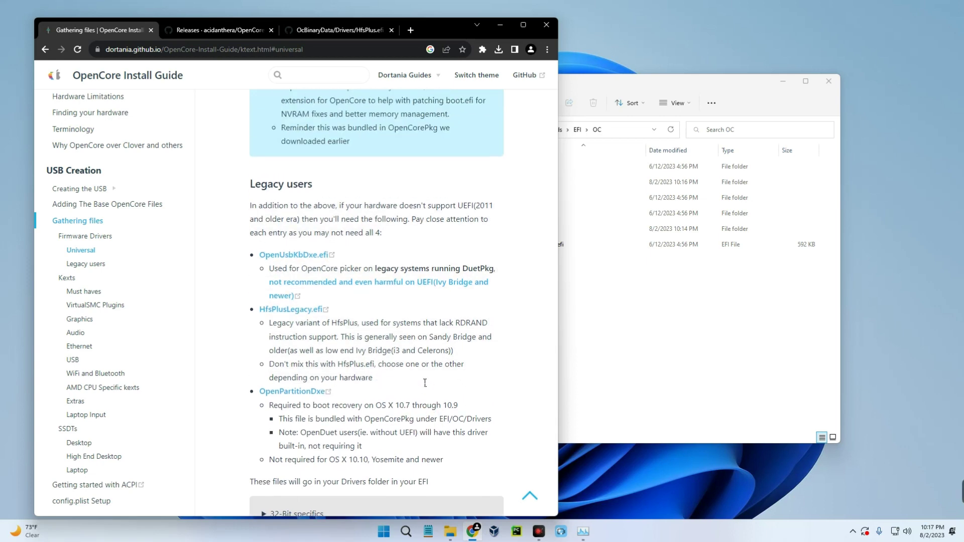
scroll(397, 350, down, 8)
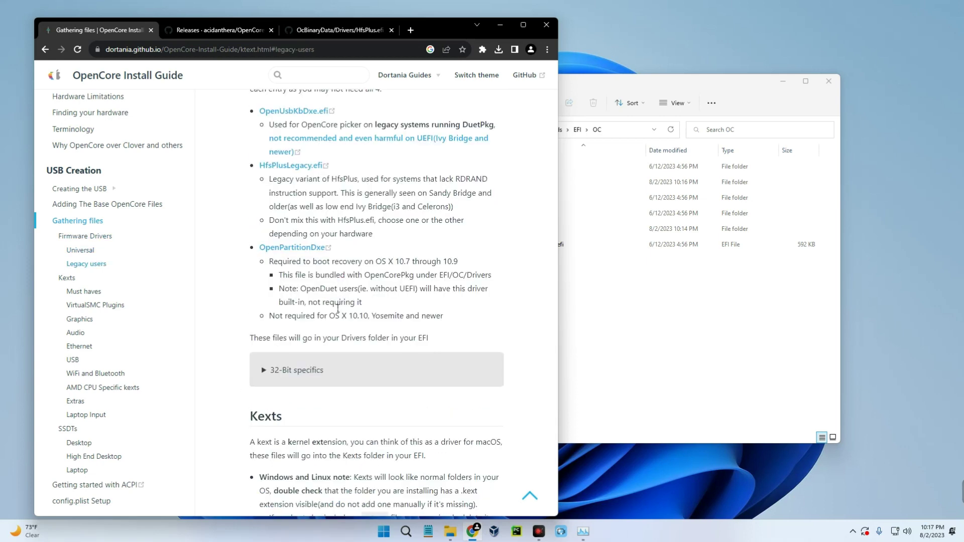
scroll(340, 295, down, 4)
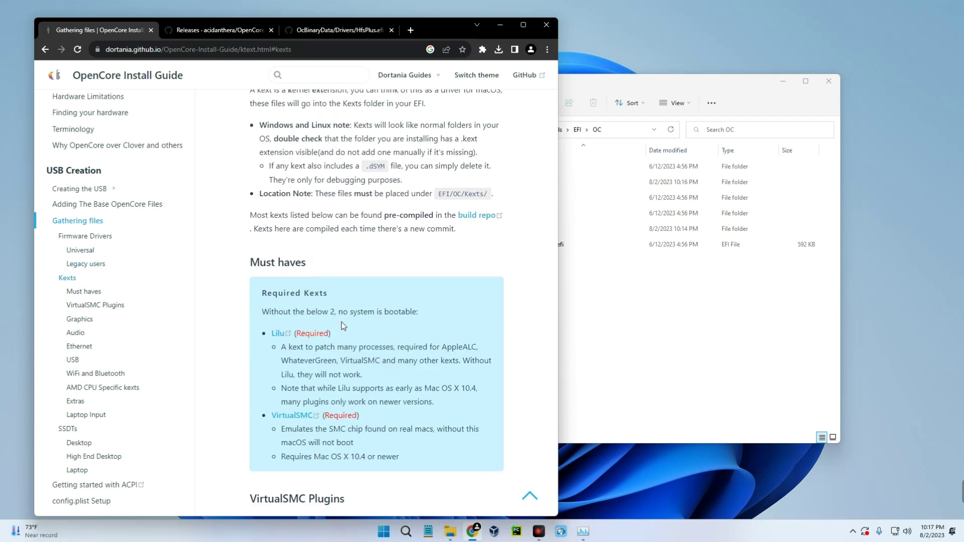
scroll(360, 304, down, 1)
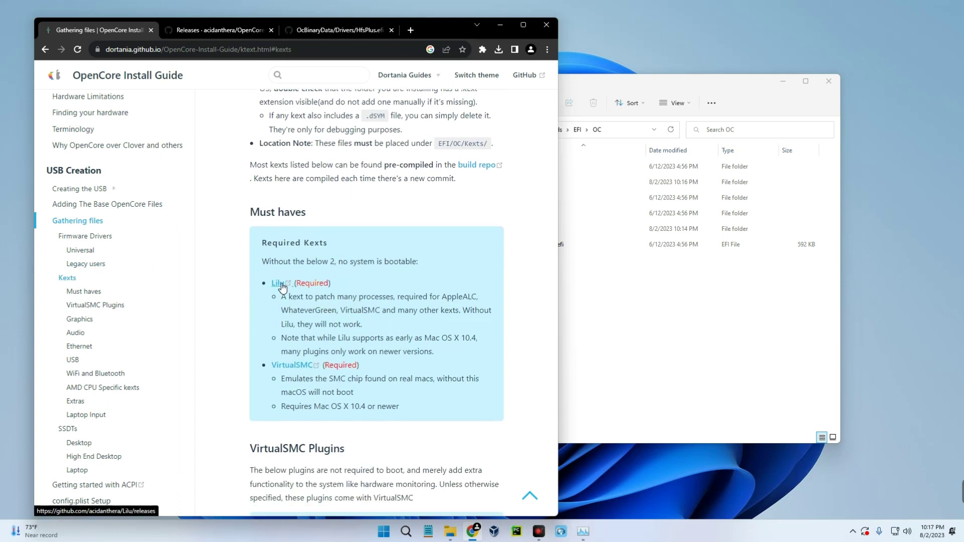
drag(282, 302, 456, 311)
click(351, 308)
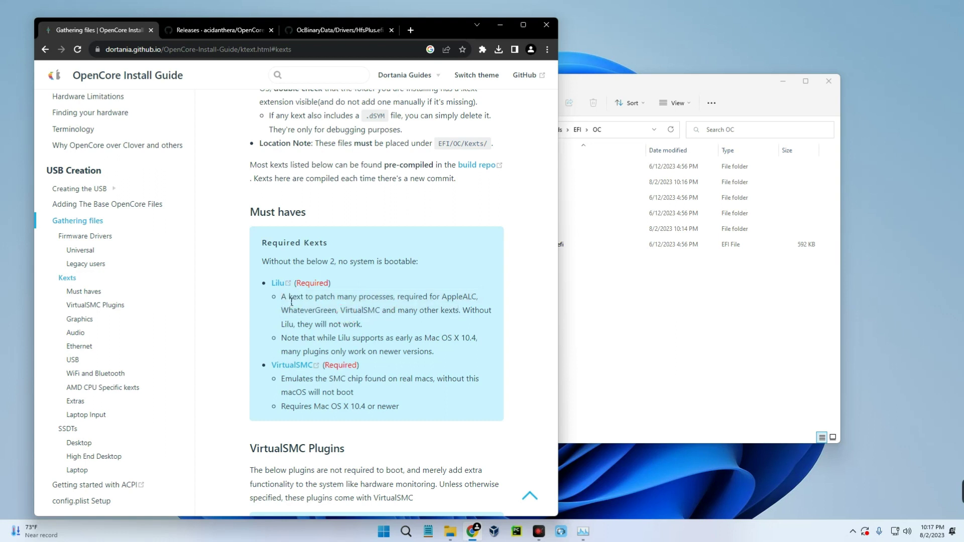
Open the guide's Lilu link in a new browser tab and close the OpenCore releases and OcBinaryData tabs.
right_click(282, 290)
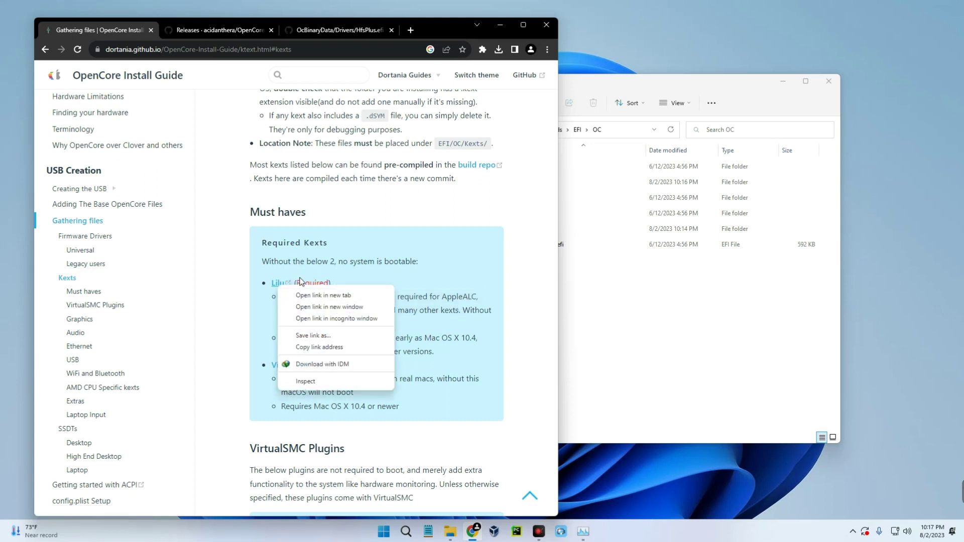
click(301, 296)
click(319, 30)
click(221, 31)
click(186, 31)
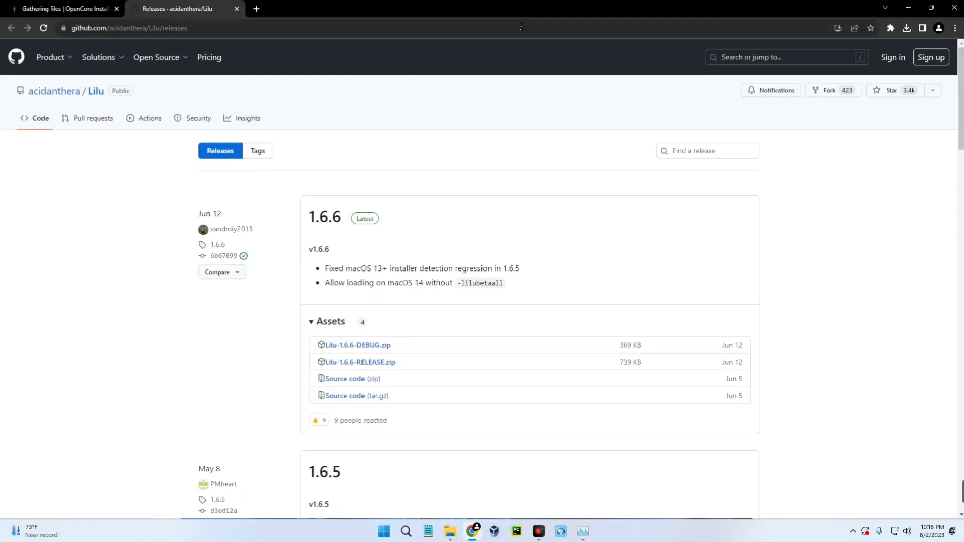
Download Lilu-1.6.6-RELEASE.zip from the Lilu releases page on GitHub.
click(523, 24)
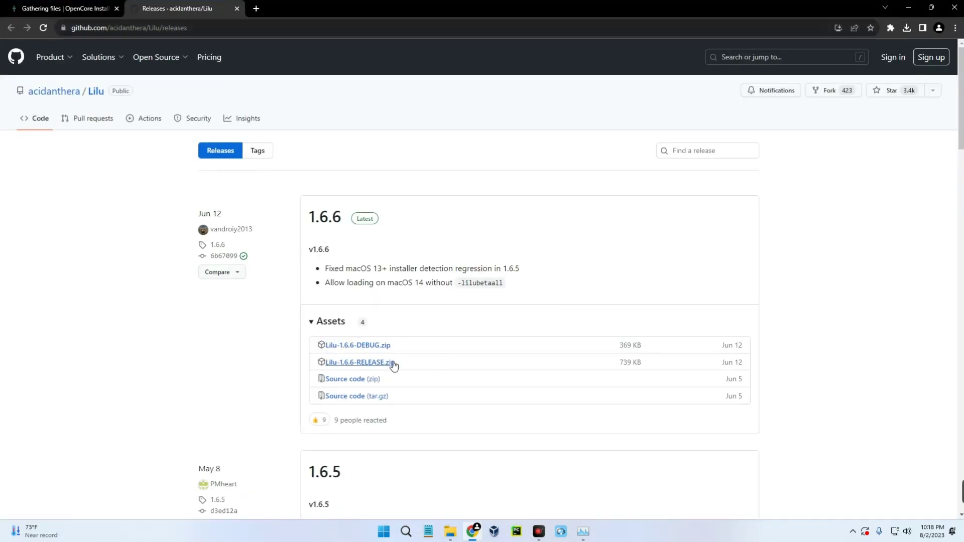
click(363, 362)
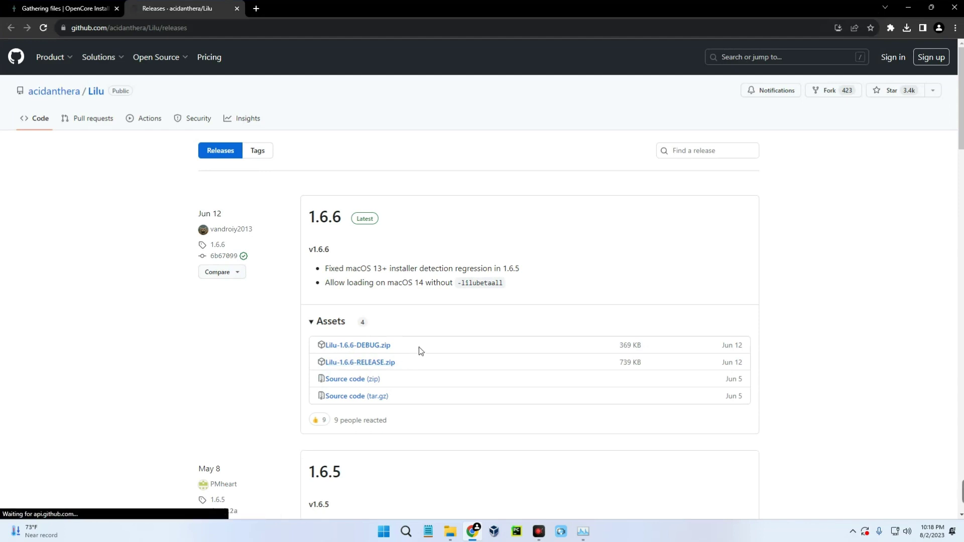
click(478, 308)
click(567, 296)
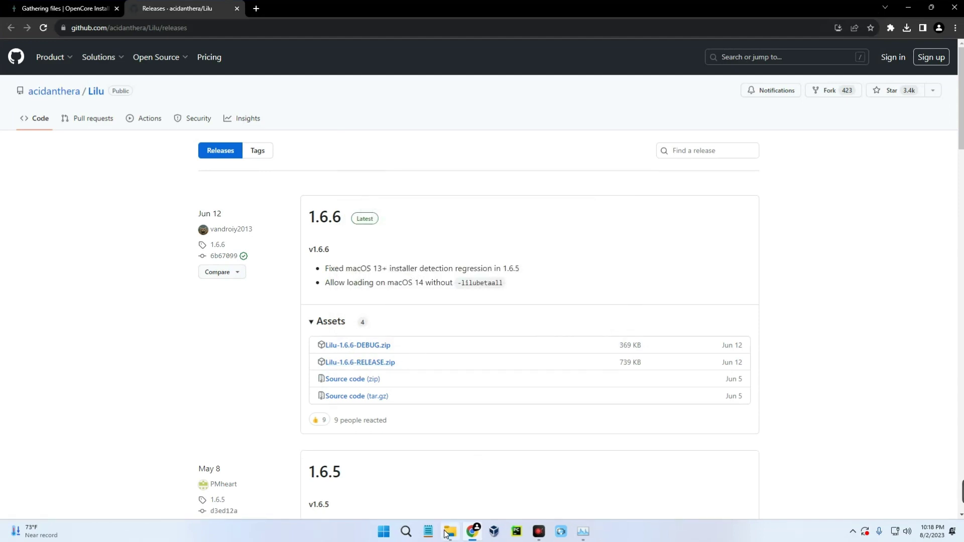
Switch to File Explorer and extract the Lilu-1.6.6-RELEASE archive in Downloads/Compressed into its own folder.
drag(548, 81, 473, 58)
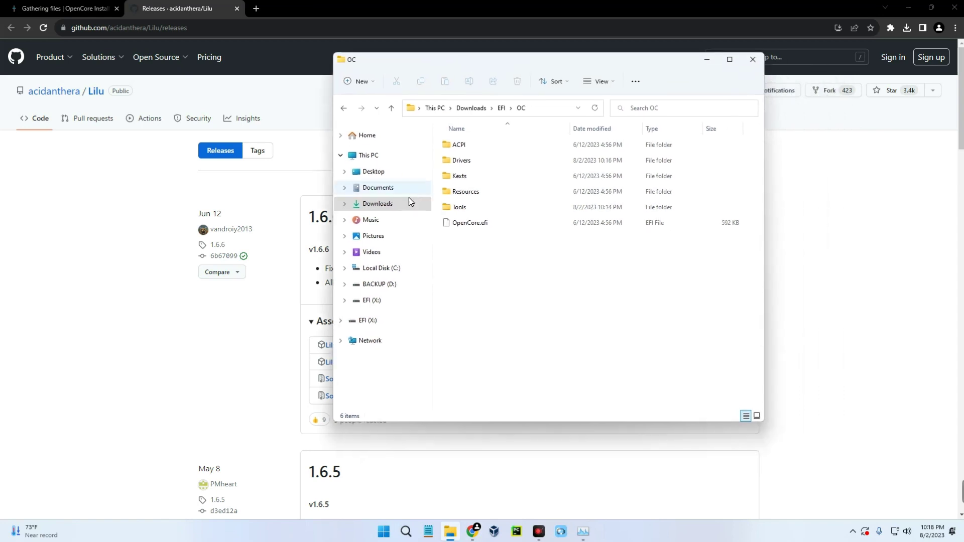
click(399, 207)
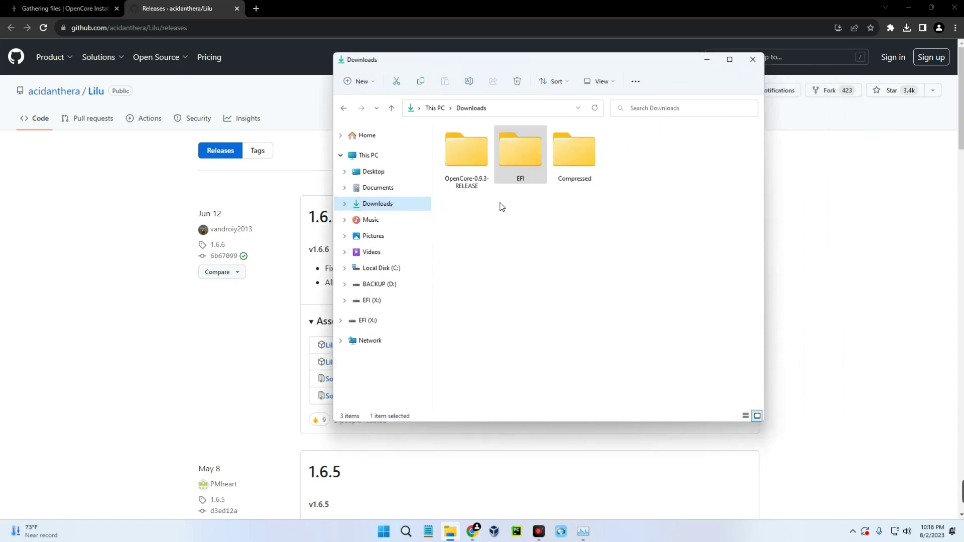
double_click(560, 166)
click(466, 163)
right_click(466, 164)
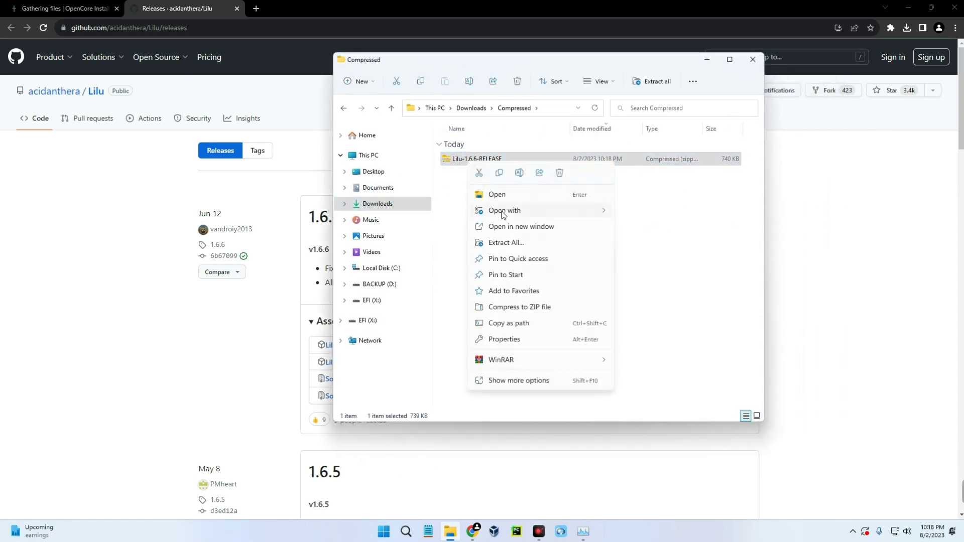
mouse_move(525, 362)
click(631, 375)
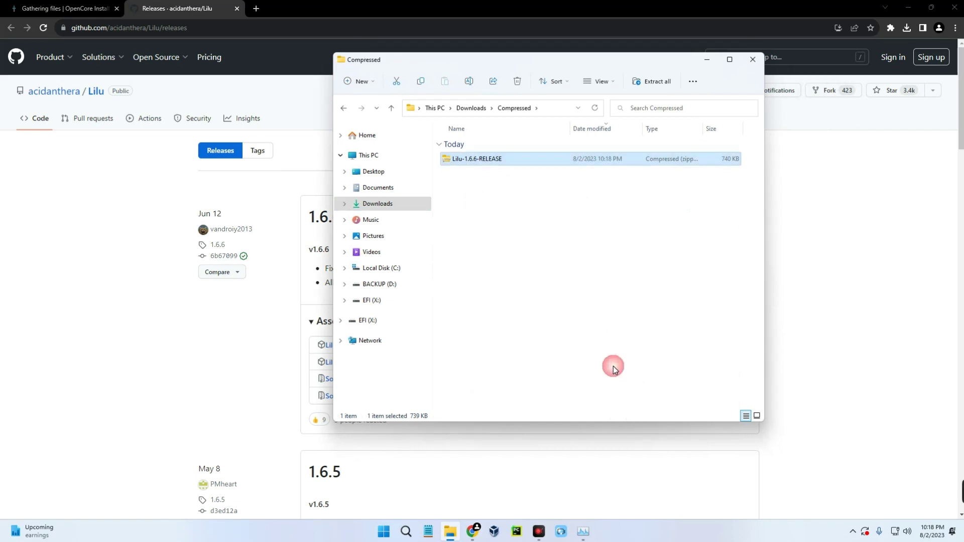
click(513, 380)
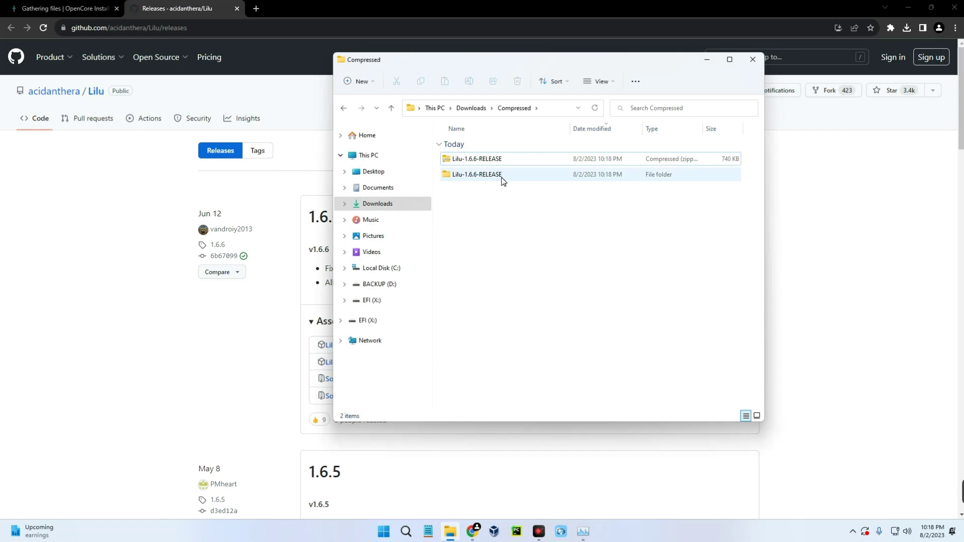
Move Lilu.kext from the extracted Lilu-1.6.6-RELEASE folder into the EFI/OC/Kexts folder in Downloads.
double_click(502, 177)
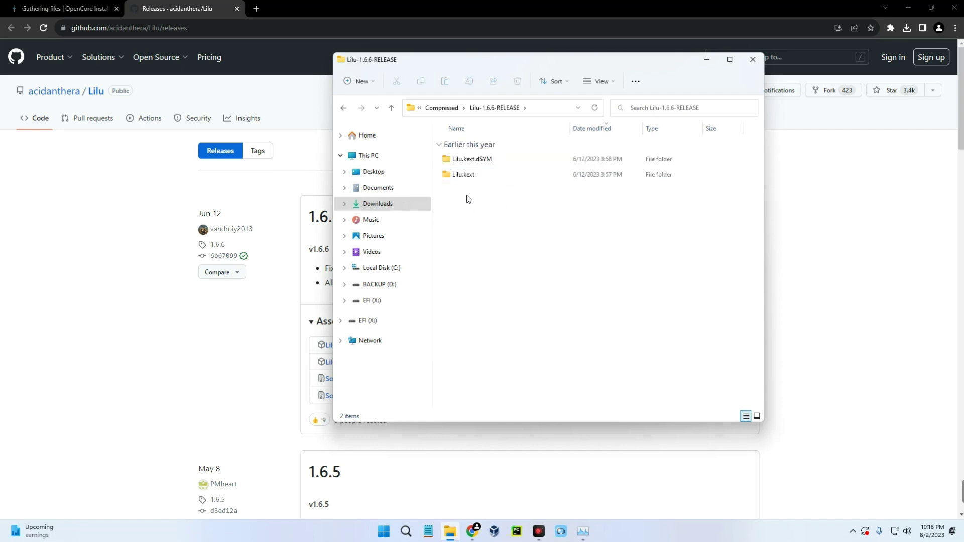
click(480, 178)
right_click(487, 179)
click(494, 187)
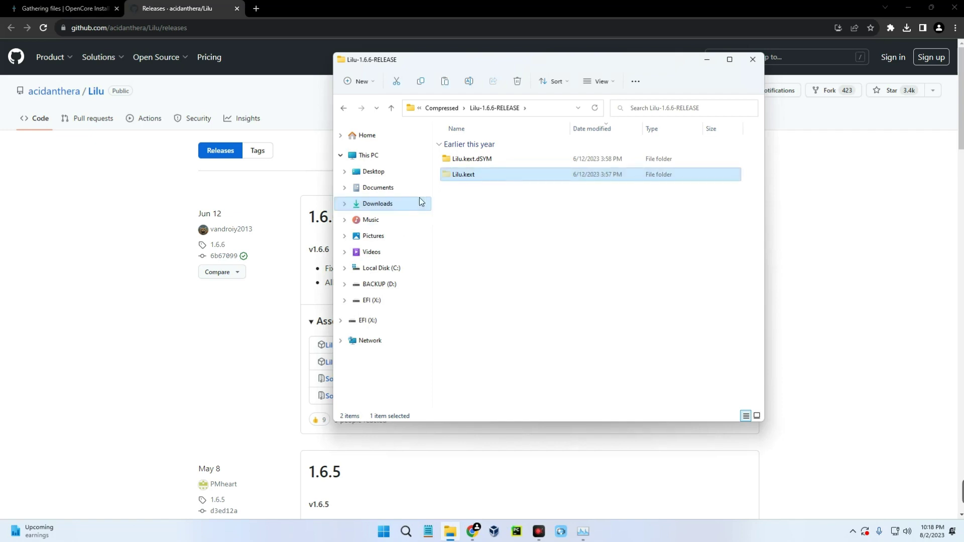
click(403, 201)
double_click(513, 163)
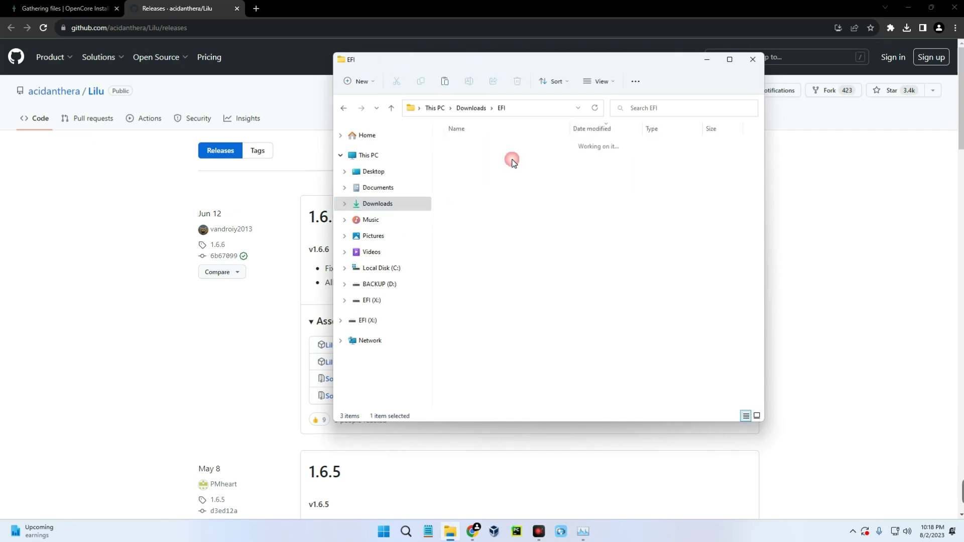
double_click(478, 159)
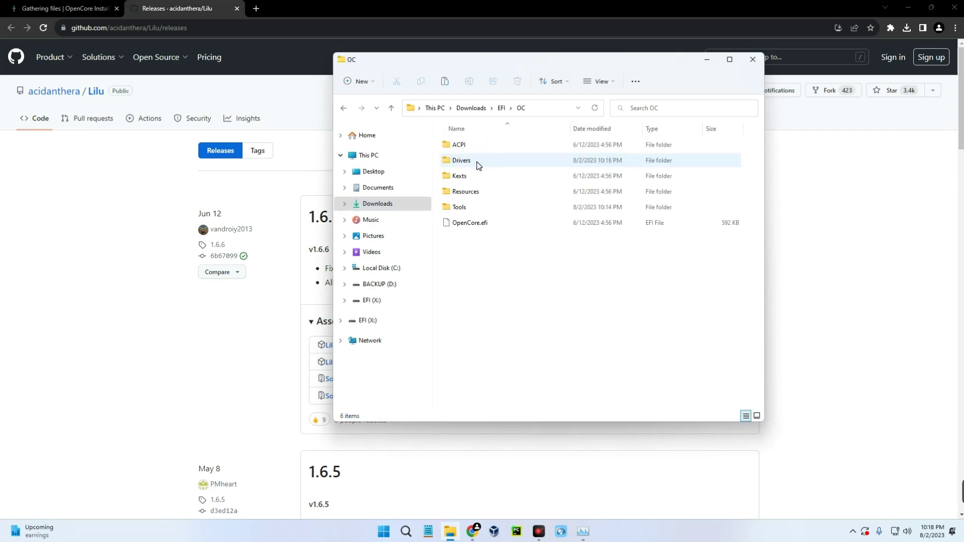
double_click(476, 179)
right_click(467, 186)
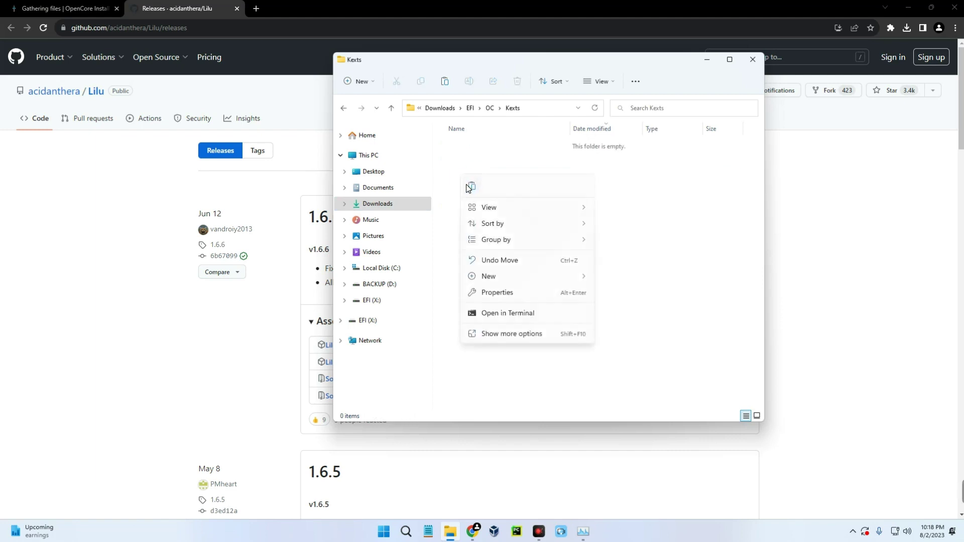
click(470, 187)
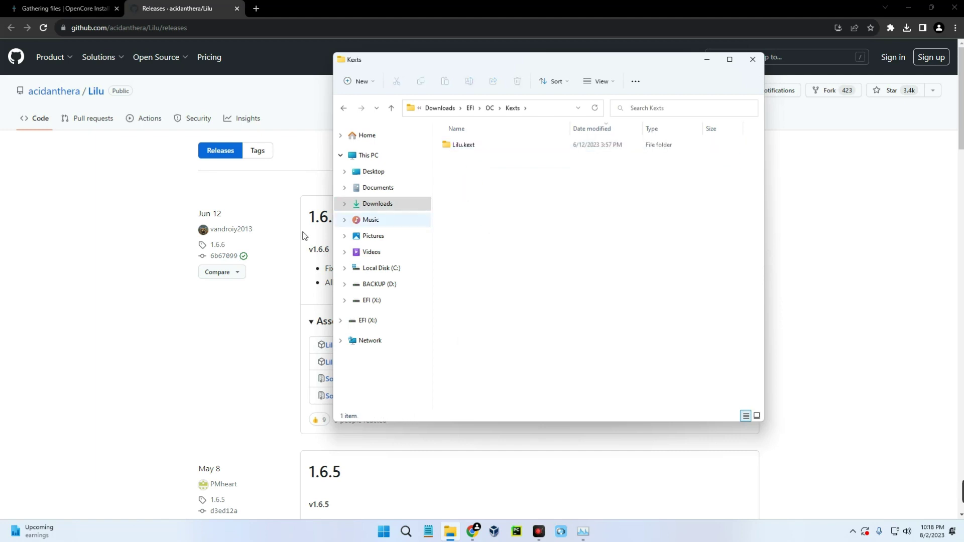
Return to the guide's Must haves section in the browser and open the VirtualSMC link in a new tab.
click(164, 246)
drag(70, 7, 188, 8)
scroll(372, 246, up, 4)
scroll(371, 246, up, 1)
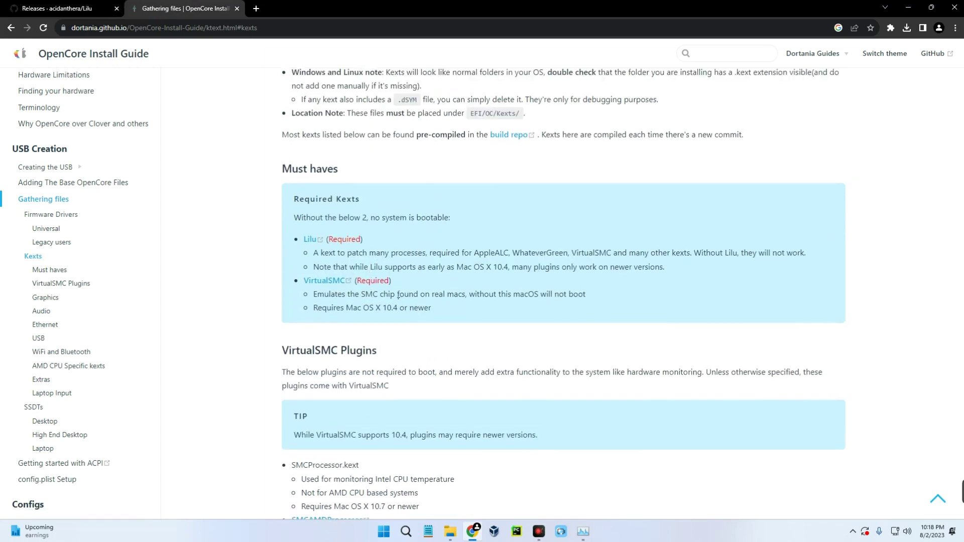
right_click(339, 287)
click(363, 292)
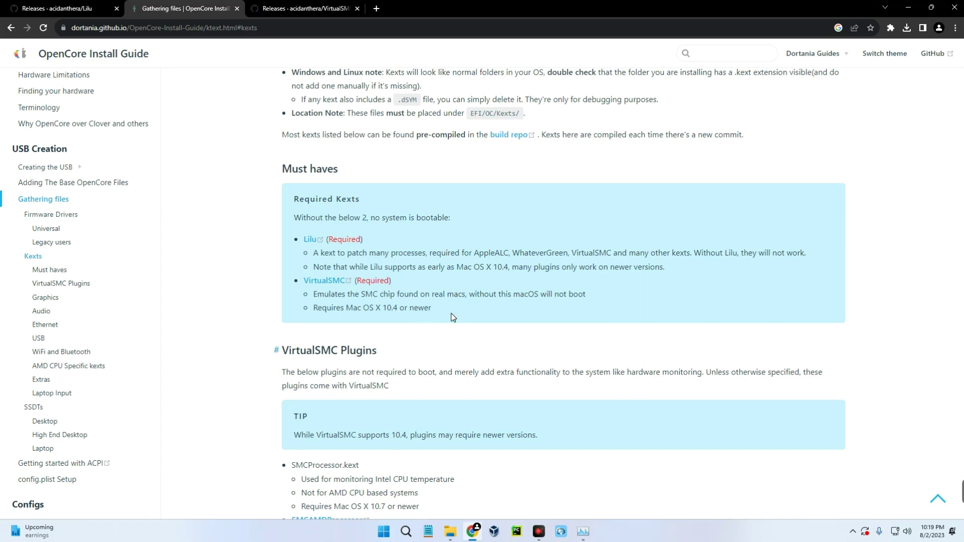
mouse_move(435, 309)
mouse_down()
mouse_move(320, 310)
mouse_move(450, 312)
mouse_up()
Download VirtualSMC-1.3.2-RELEASE.zip from the VirtualSMC releases page, then close that tab.
key(ctrl+Tab)
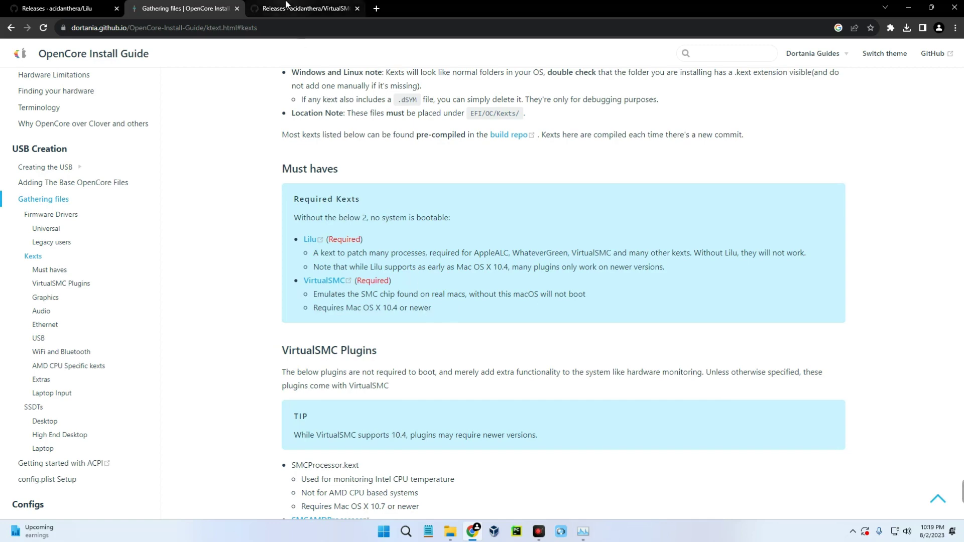
scroll(383, 264, down, 4)
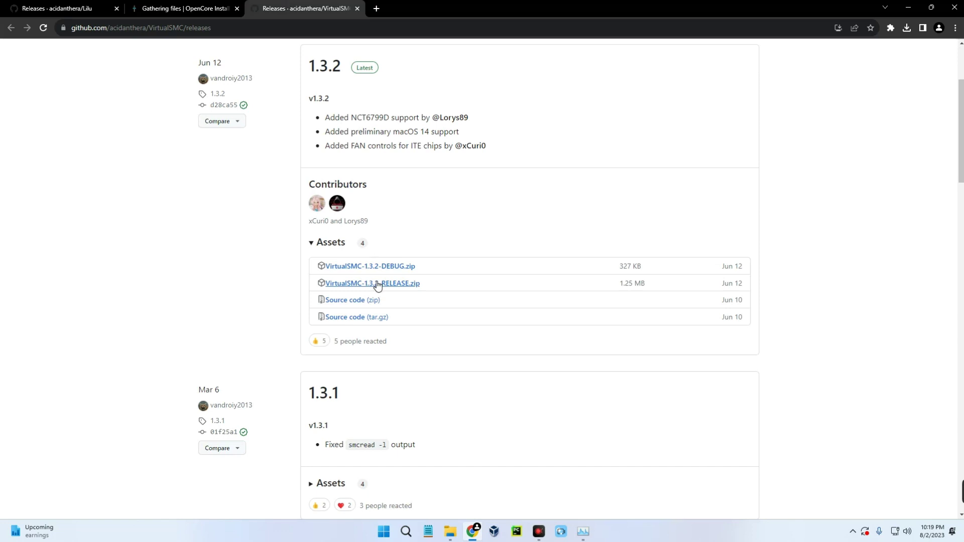
click(378, 284)
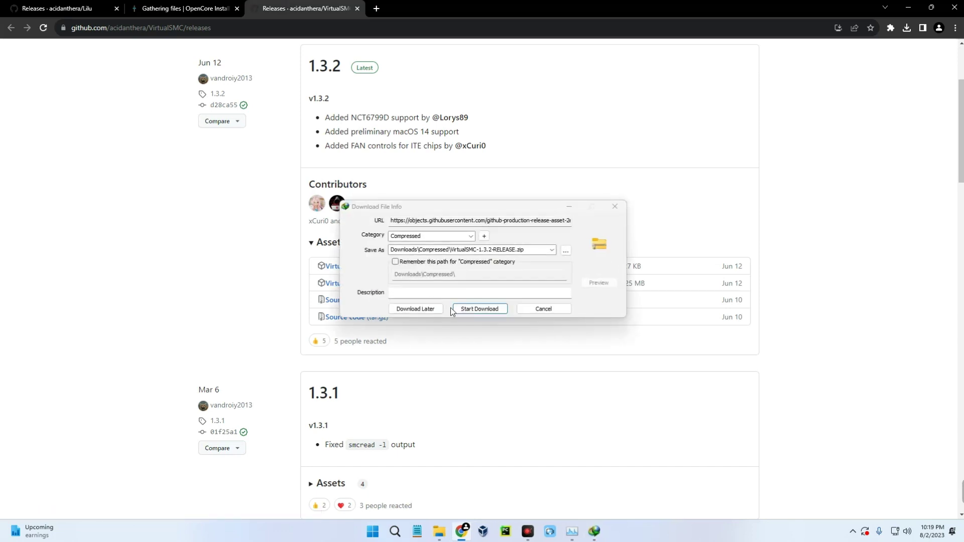
click(463, 308)
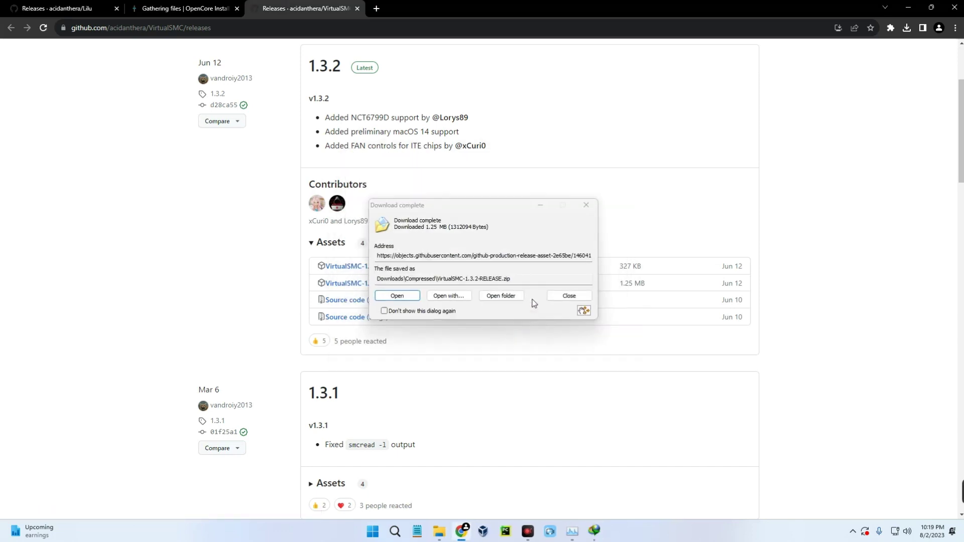
click(569, 296)
click(357, 8)
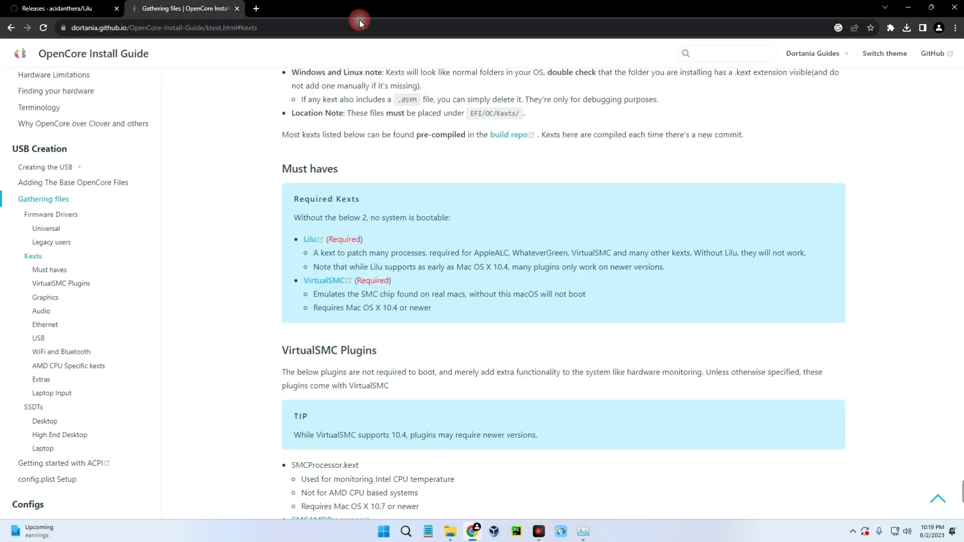
Switch to File Explorer and extract the VirtualSMC-1.3.2-RELEASE archive in Downloads/Compressed into its own folder.
click(450, 531)
click(378, 204)
double_click(553, 163)
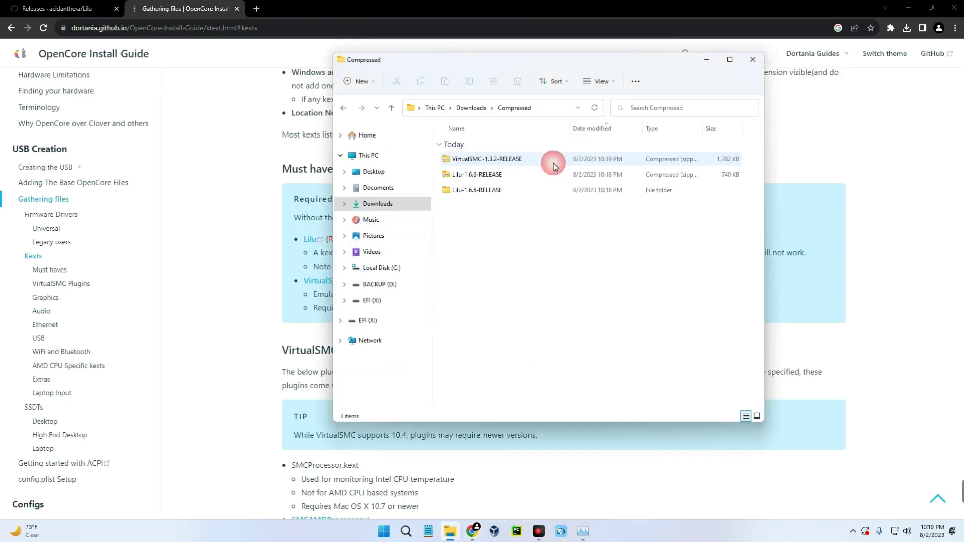
click(496, 160)
right_click(476, 164)
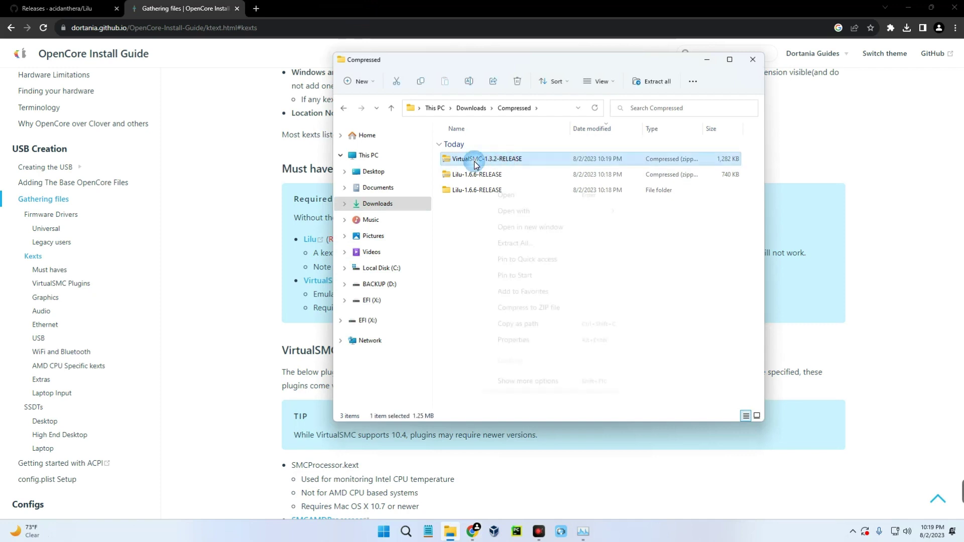
mouse_move(542, 363)
click(654, 381)
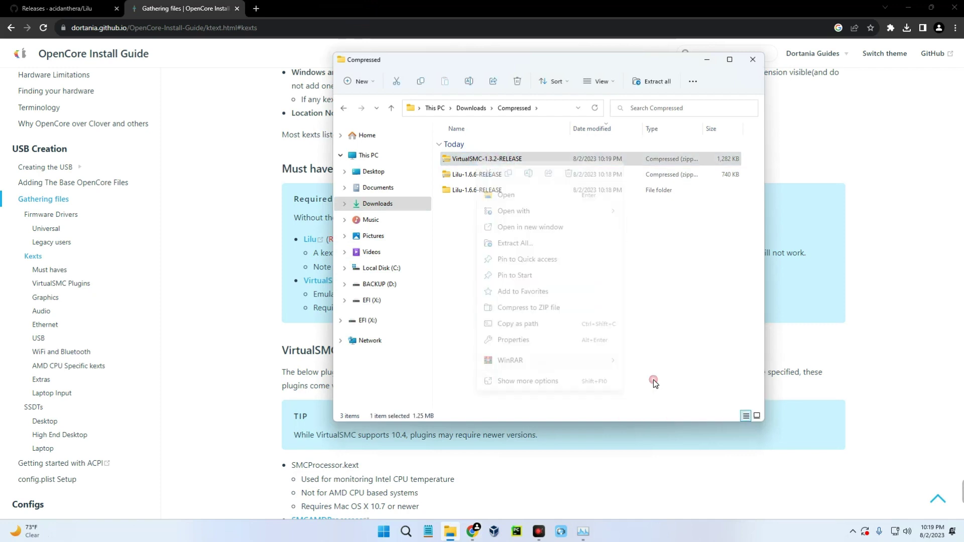
click(526, 377)
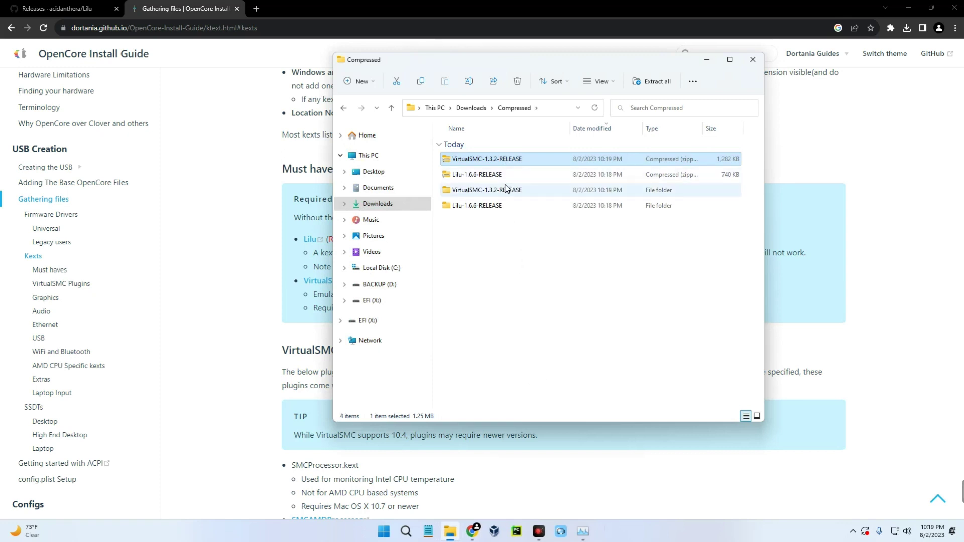
Open the Kexts folder inside the extracted VirtualSMC-1.3.2-RELEASE folder and place its window beside the guide's VirtualSMC Plugins section.
double_click(506, 189)
double_click(477, 177)
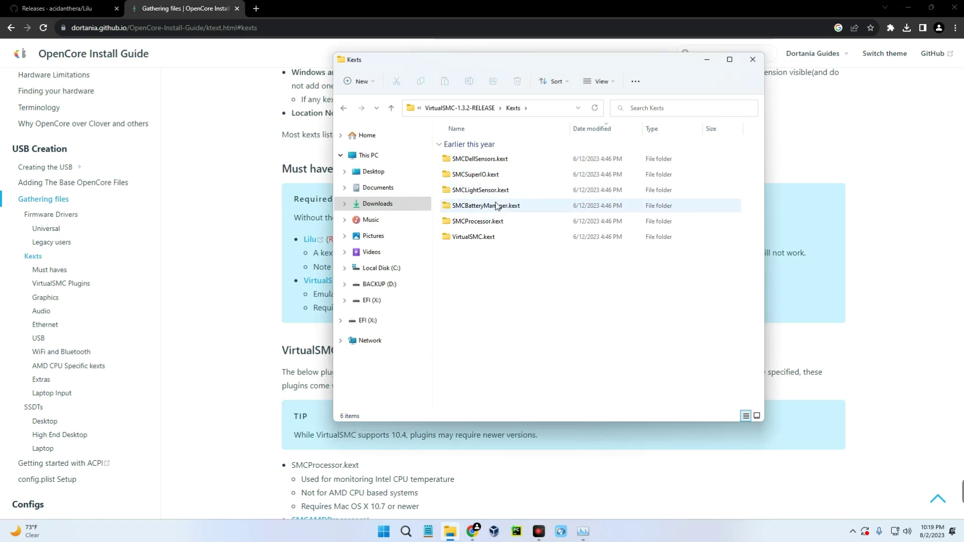
drag(458, 68, 731, 96)
scroll(396, 146, down, 4)
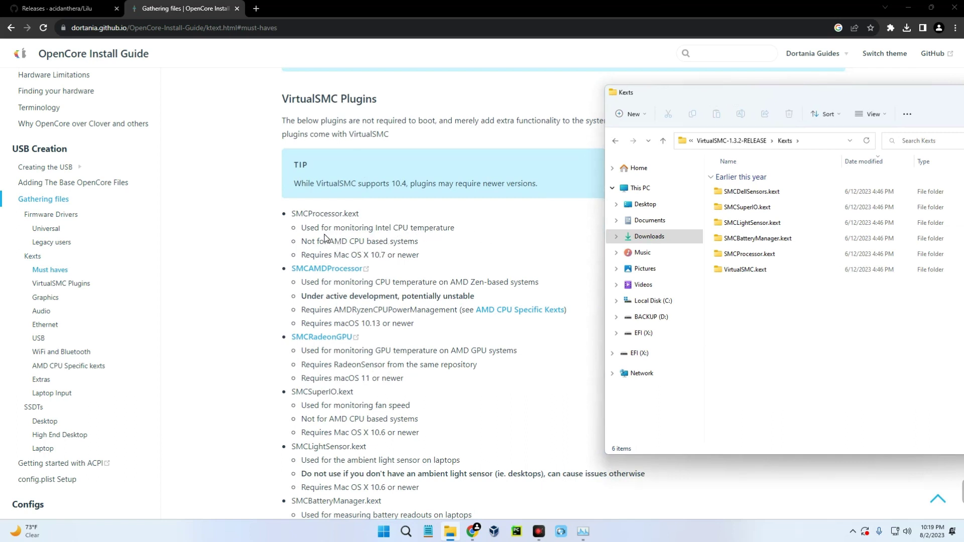
drag(668, 91, 576, 89)
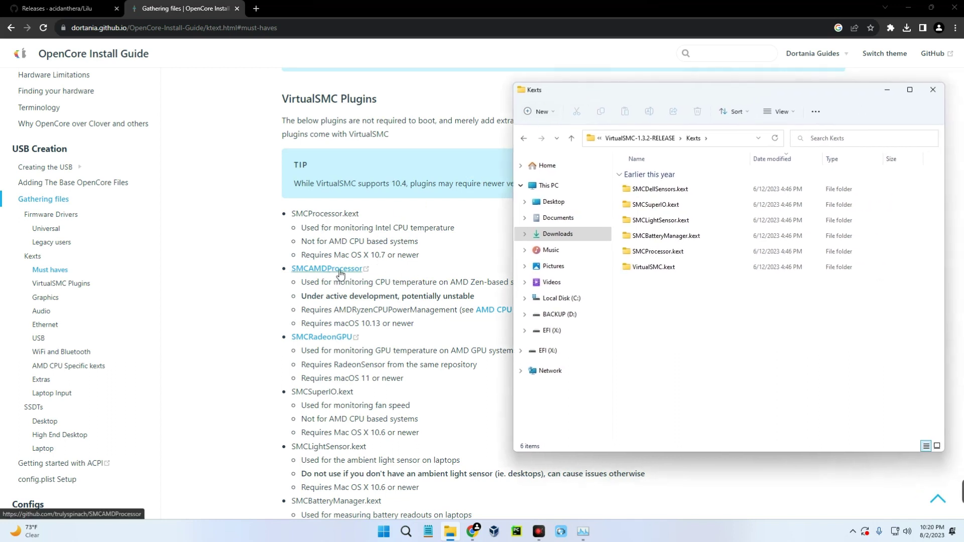
drag(575, 89, 553, 62)
click(225, 308)
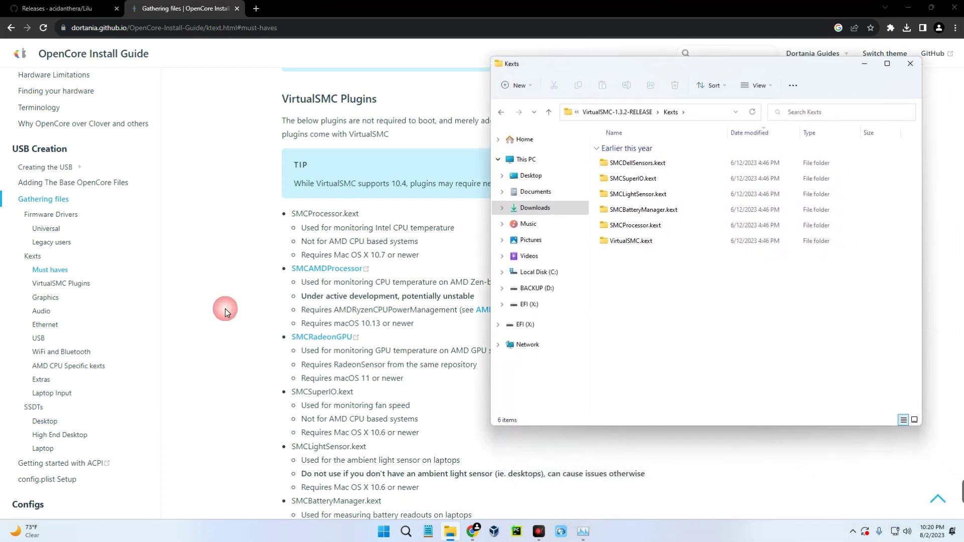
scroll(295, 314, down, 2)
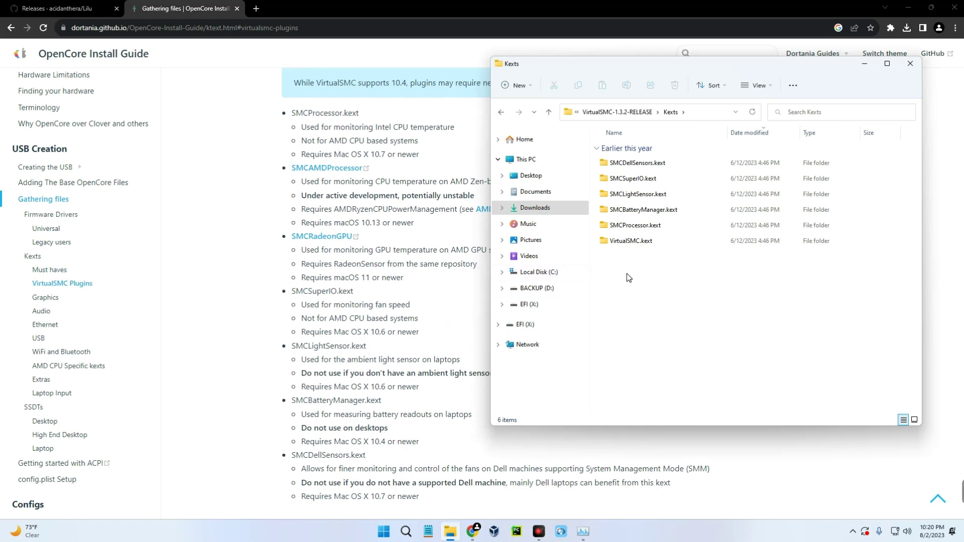
Select VirtualSMC.kext, SMCProcessor.kext and SMCSuperIO.kext together in the VirtualSMC Kexts folder.
click(647, 240)
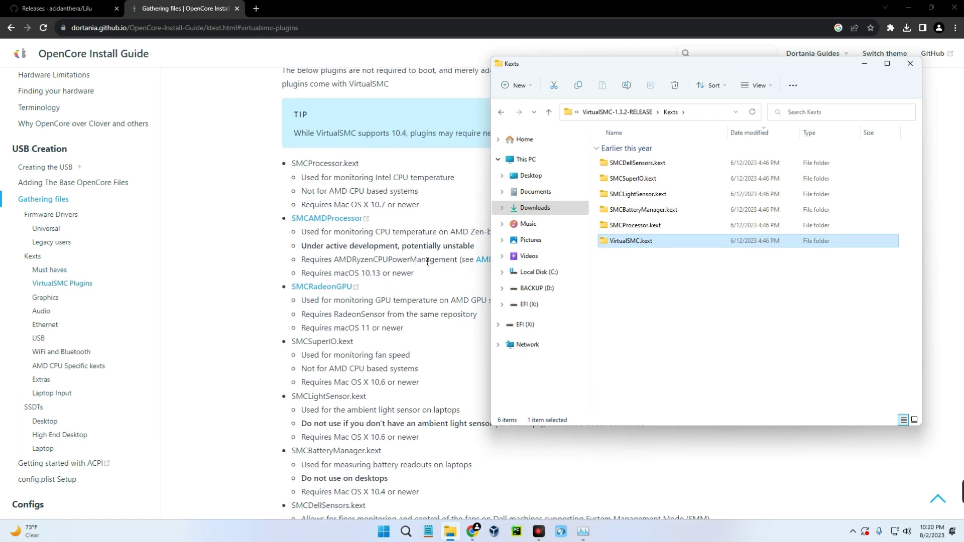
ctrl+click(673, 226)
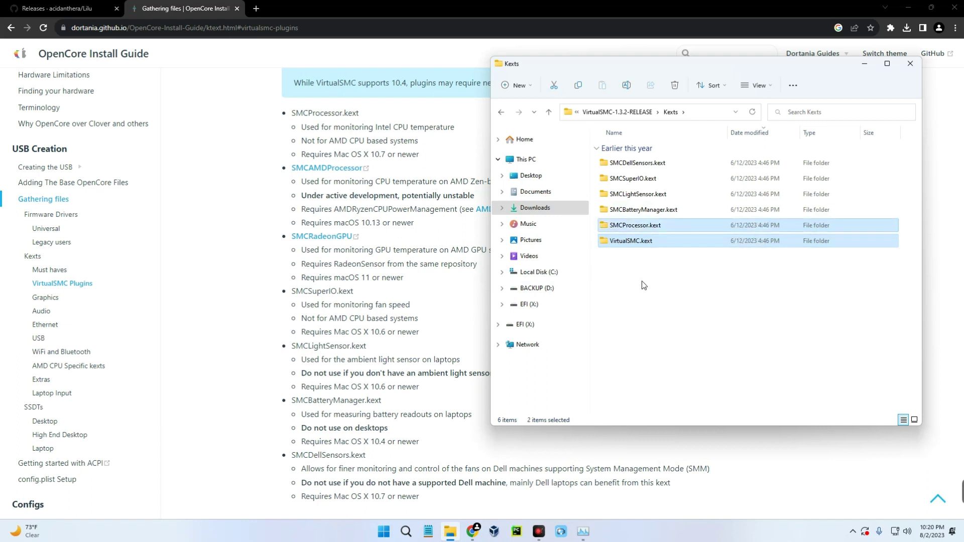
ctrl+click(663, 179)
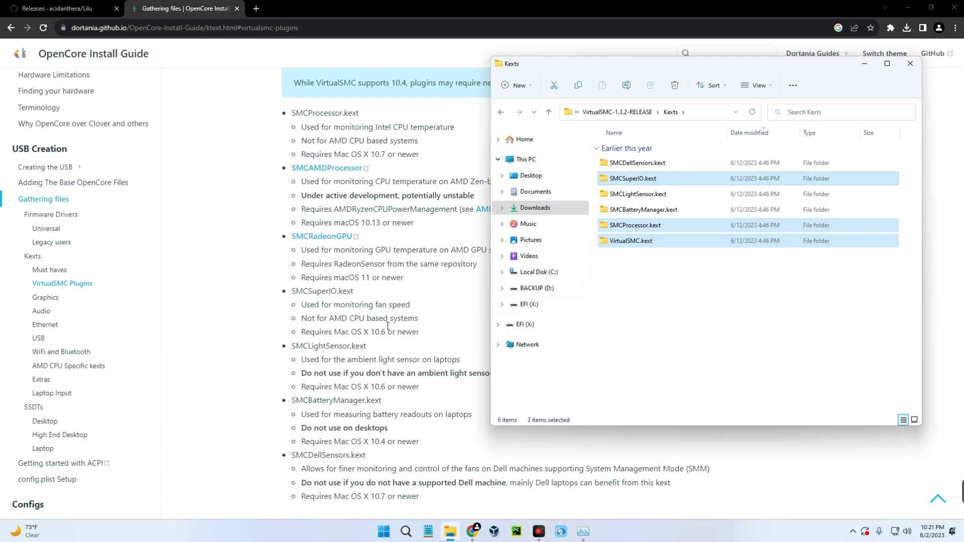
Review the guide's VirtualSMC plugin notes on AMD systems, light sensor, battery and Dell kexts to check which plugins suit the machine.
drag(614, 67, 731, 73)
drag(308, 319, 426, 318)
click(372, 320)
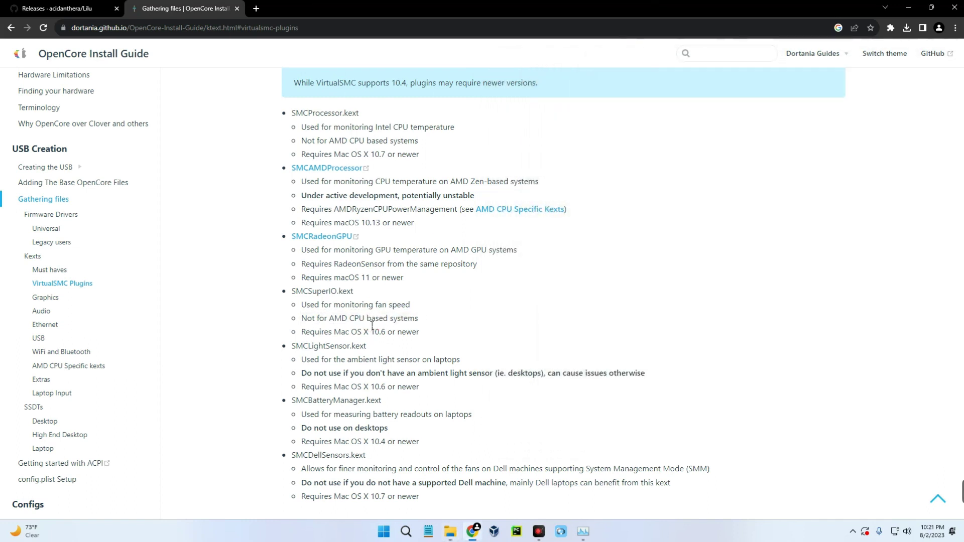
drag(290, 168, 364, 172)
click(381, 170)
scroll(367, 341, down, 1)
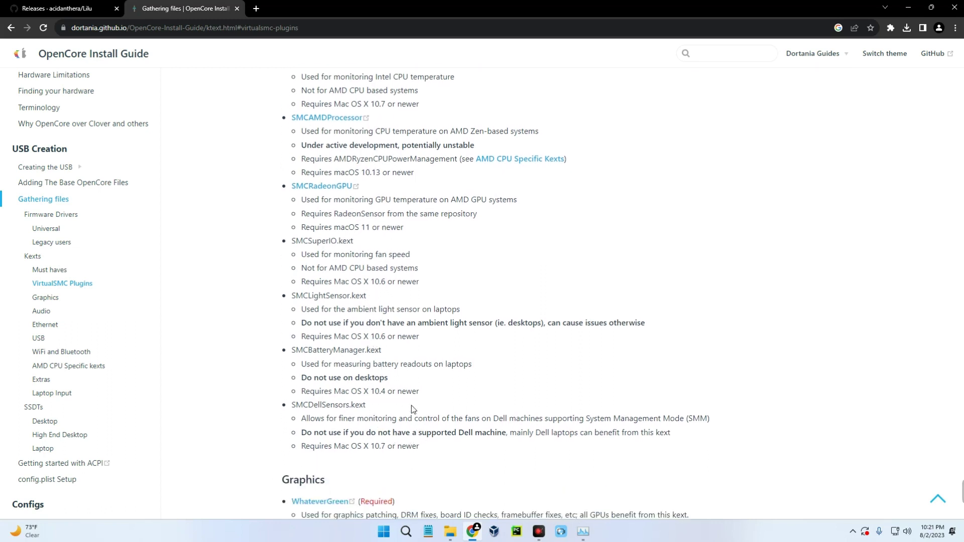
scroll(411, 411, up, 1)
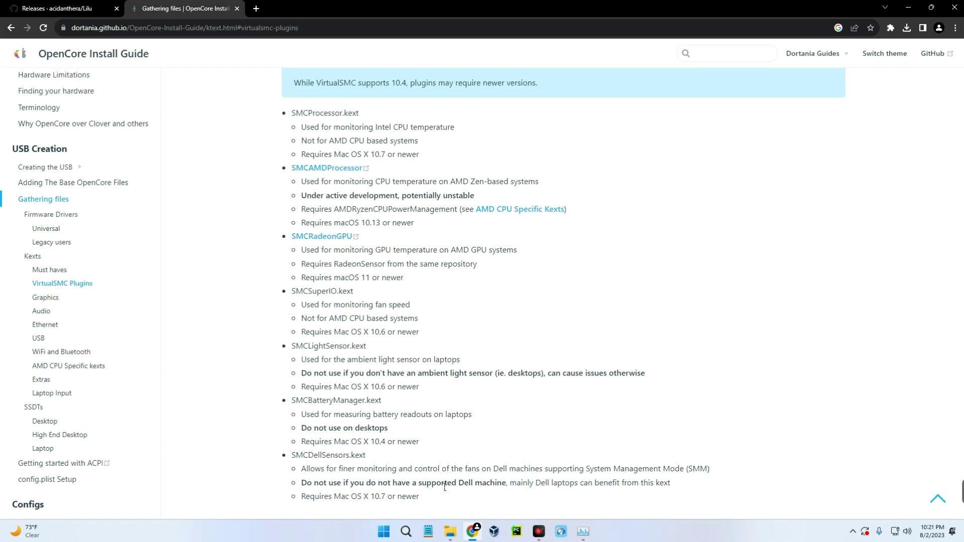
Place the selected VirtualSMC.kext, SMCProcessor.kext and SMCSuperIO.kext into the EFI/OC/Kexts folder in Downloads and check them there.
click(450, 532)
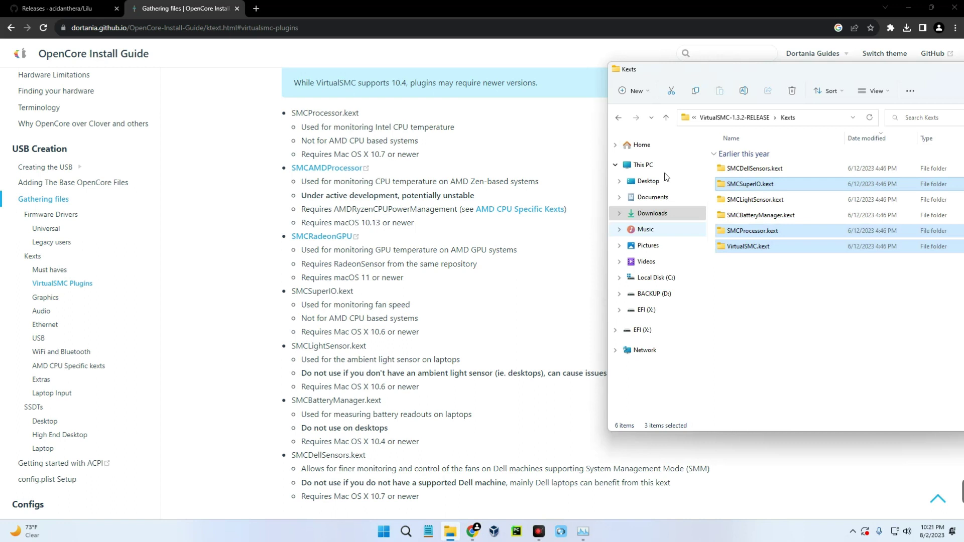
drag(708, 79, 519, 80)
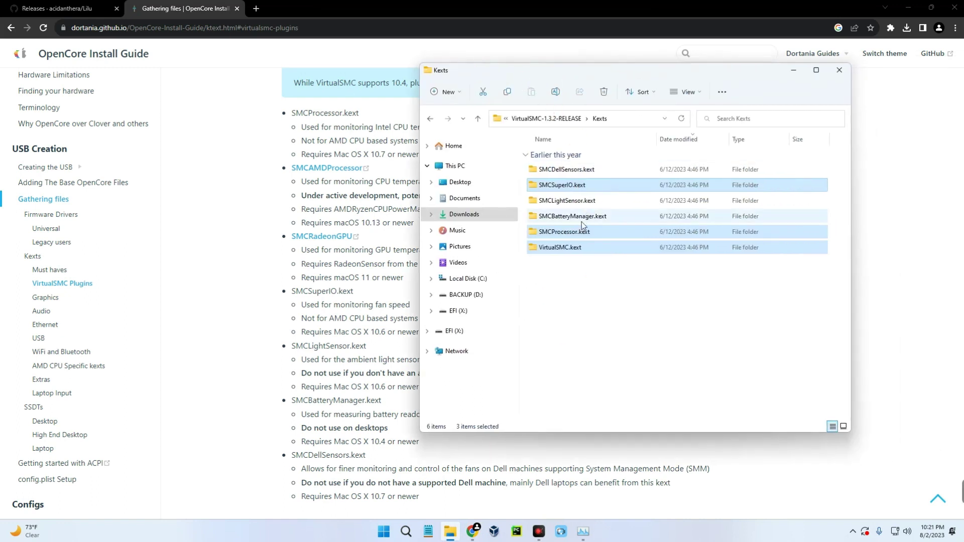
right_click(568, 240)
click(592, 243)
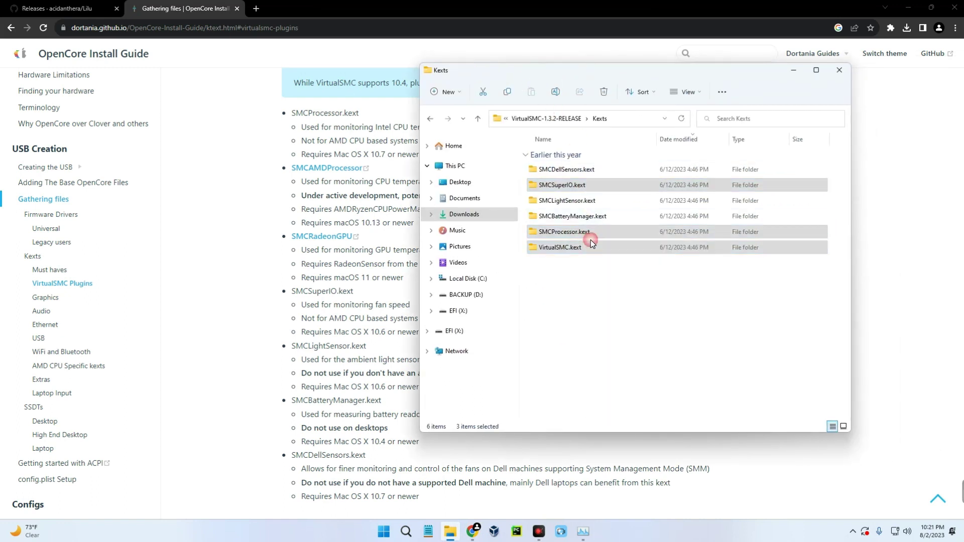
click(479, 214)
double_click(611, 174)
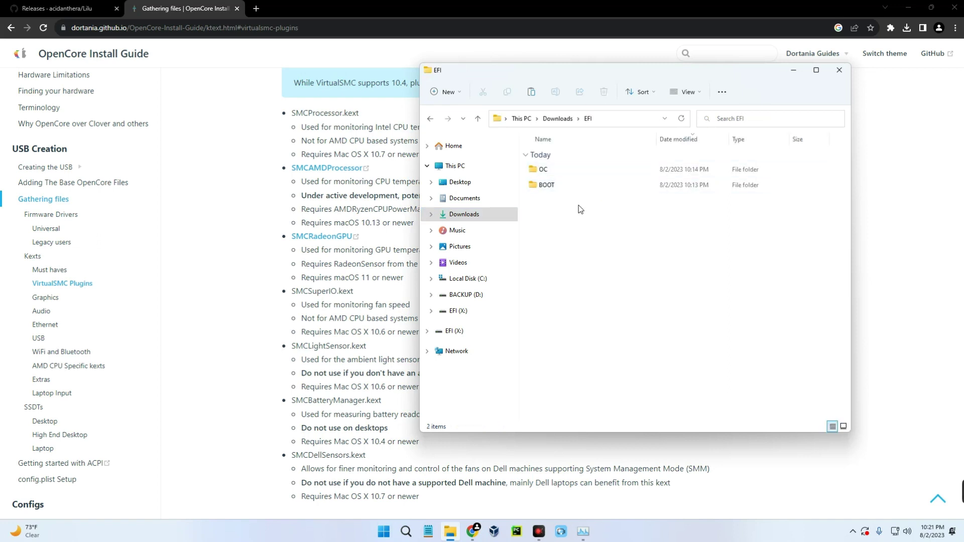
click(571, 172)
double_click(572, 173)
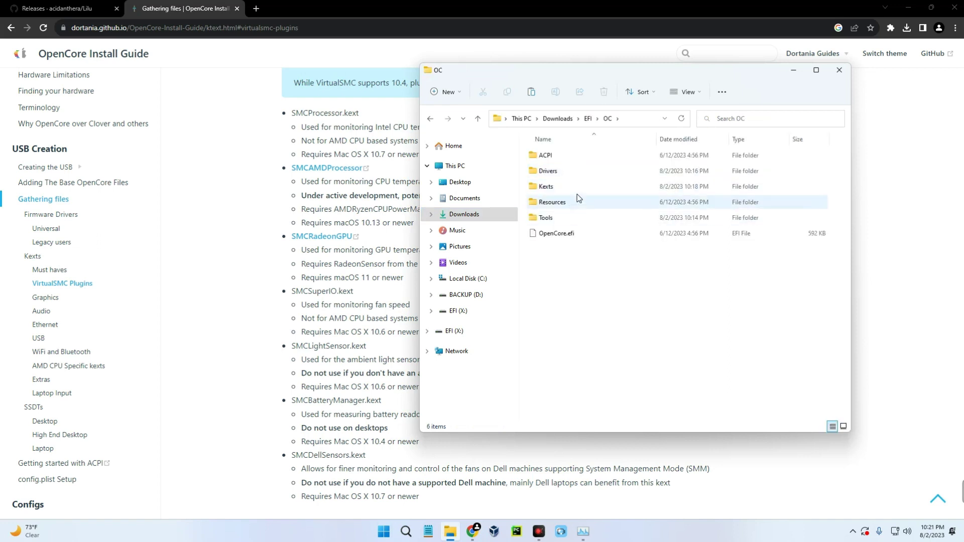
double_click(563, 200)
right_click(551, 191)
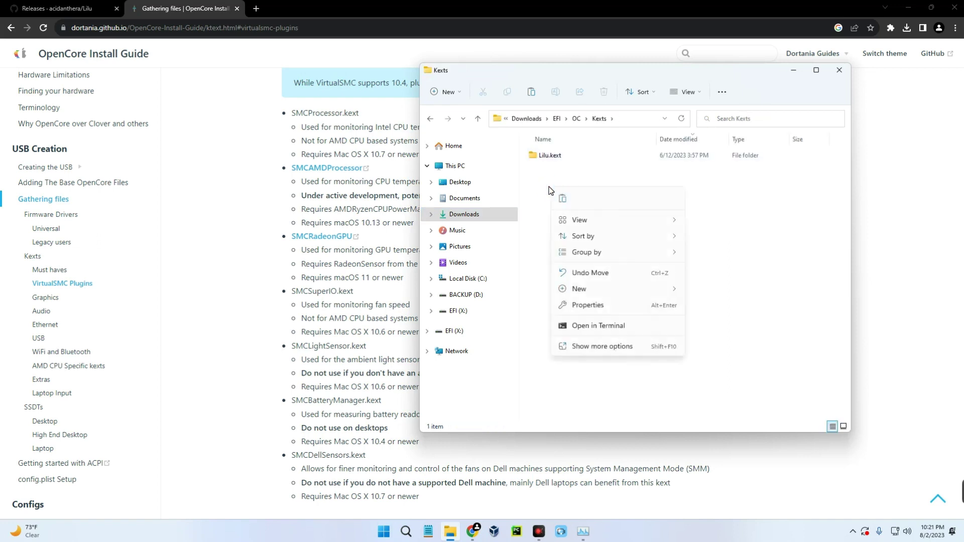
click(565, 199)
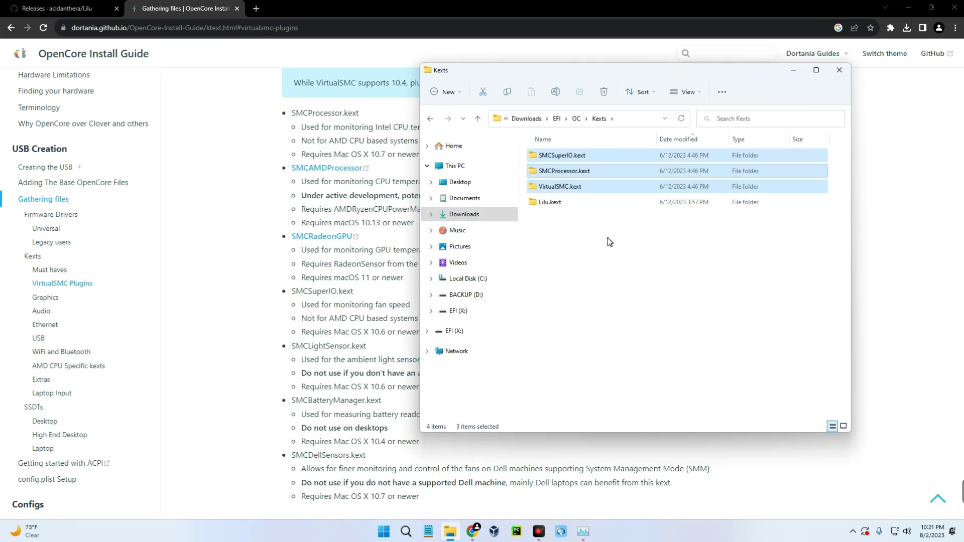
click(609, 241)
click(572, 188)
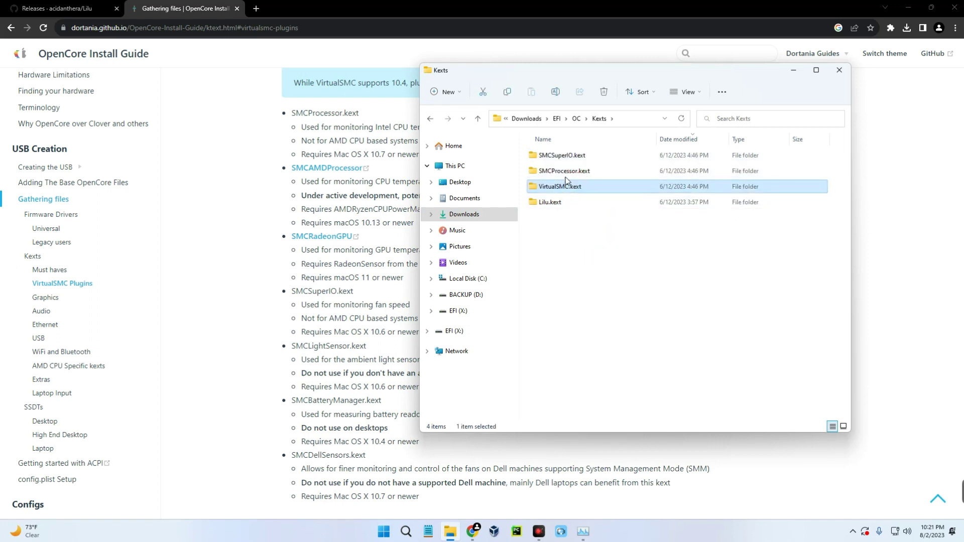
click(568, 171)
click(584, 156)
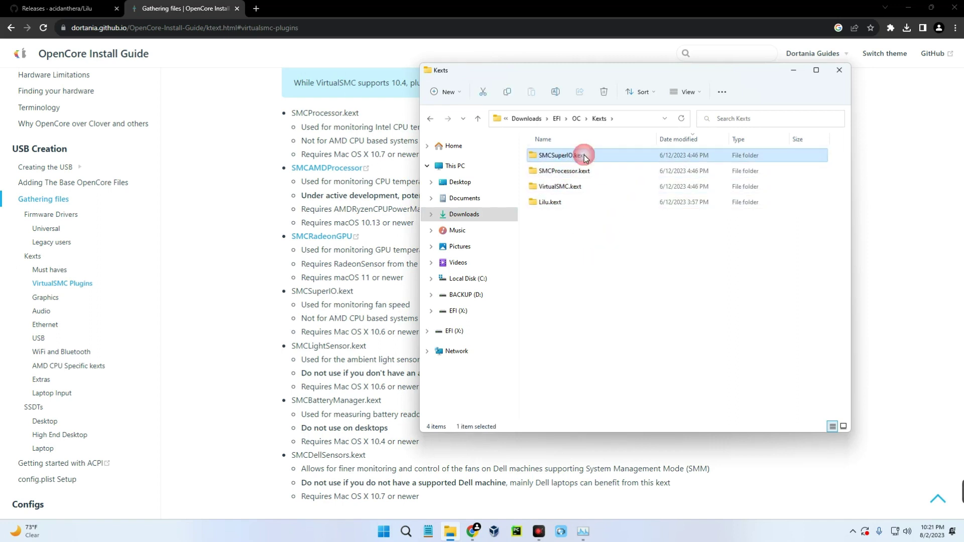
click(597, 237)
Return to the guide's Graphics section in the browser and open the WhateverGreen link in a new tab.
drag(562, 84, 659, 103)
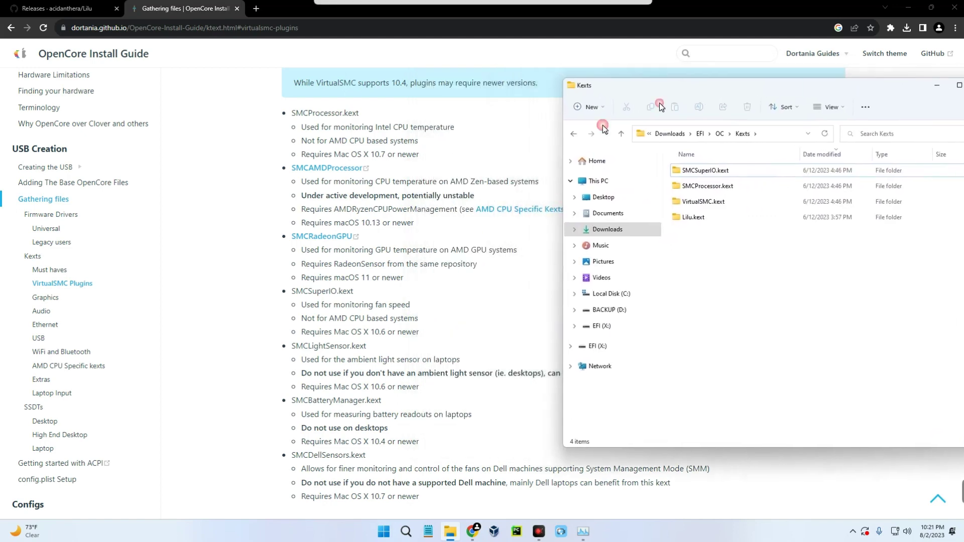
click(247, 316)
scroll(254, 315, down, 6)
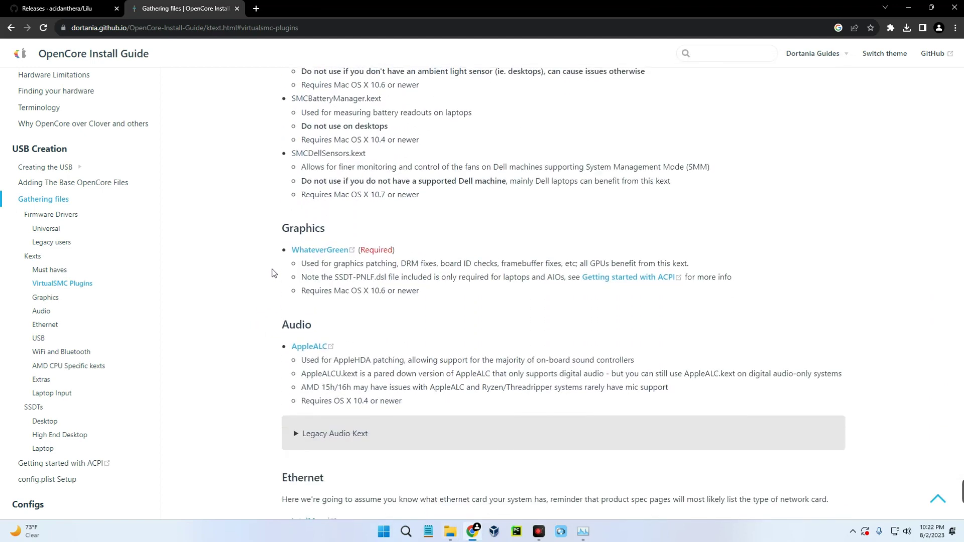
scroll(289, 262, down, 1)
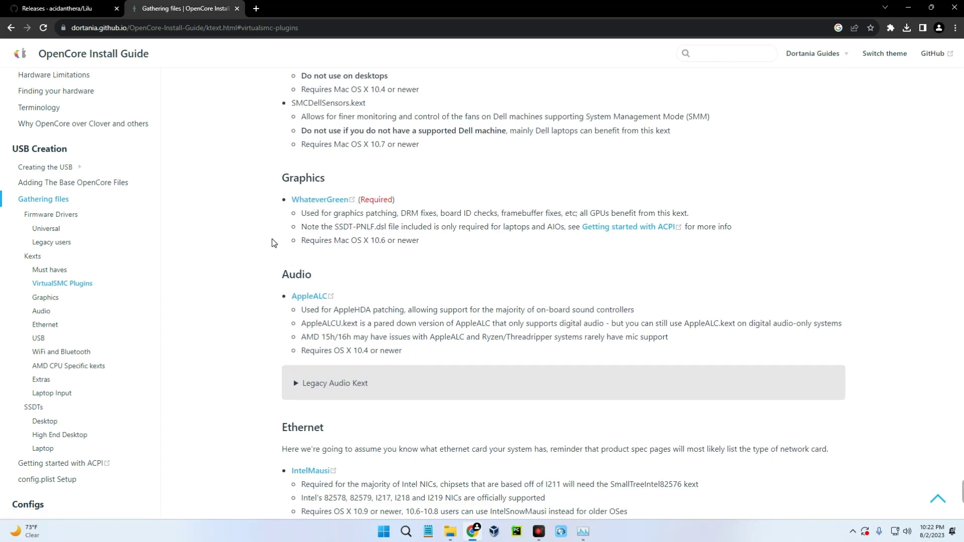
right_click(327, 202)
click(369, 210)
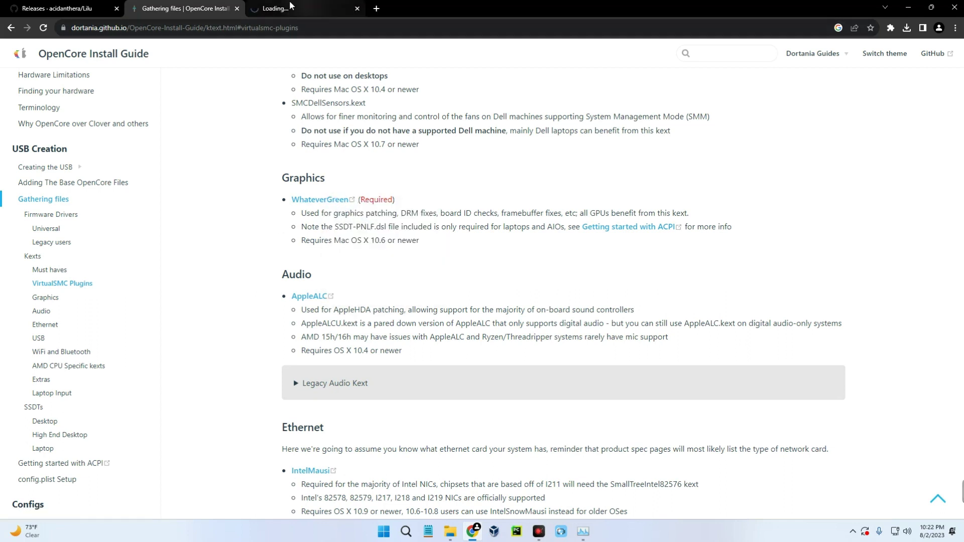
click(299, 10)
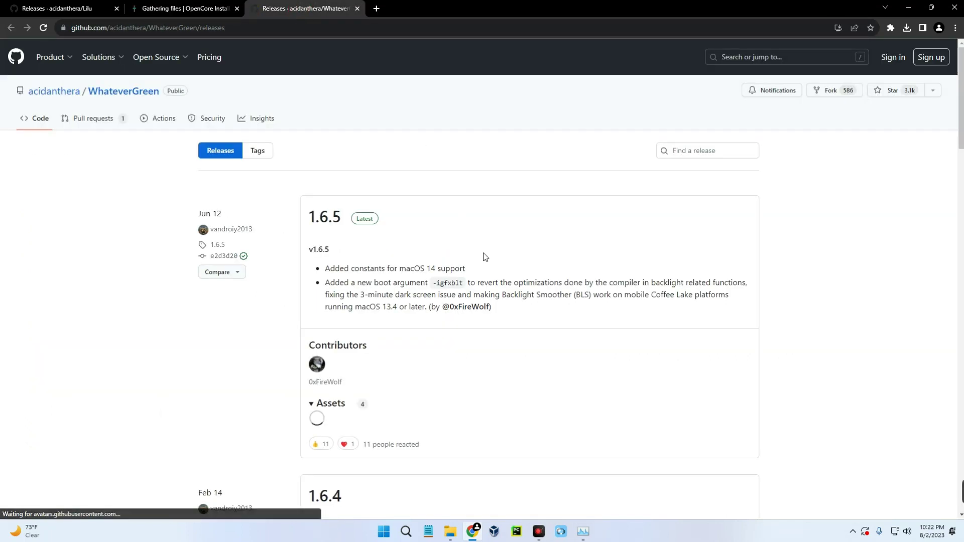
Download WhateverGreen-1.6.5-RELEASE.zip from the WhateverGreen releases page and close that tab.
scroll(352, 205, down, 3)
scroll(354, 205, down, 1)
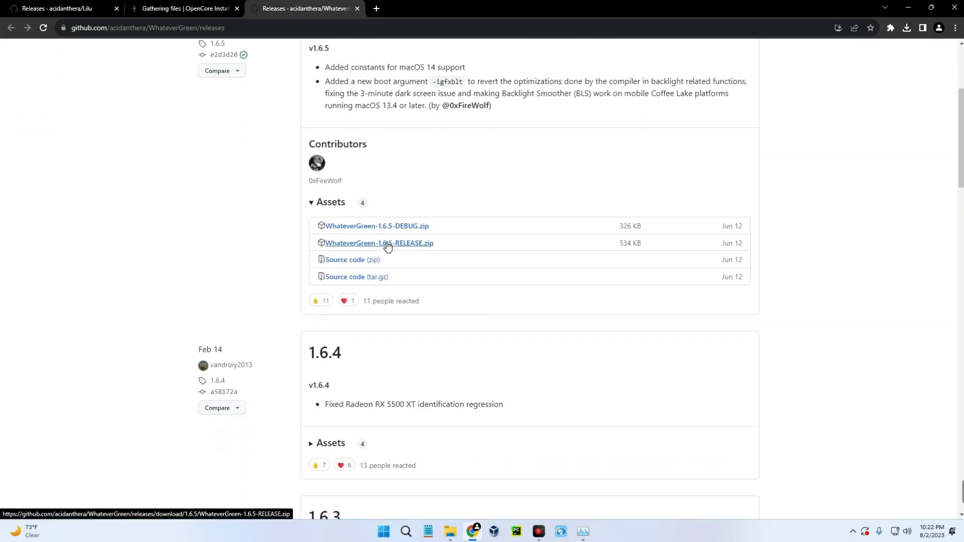
click(385, 244)
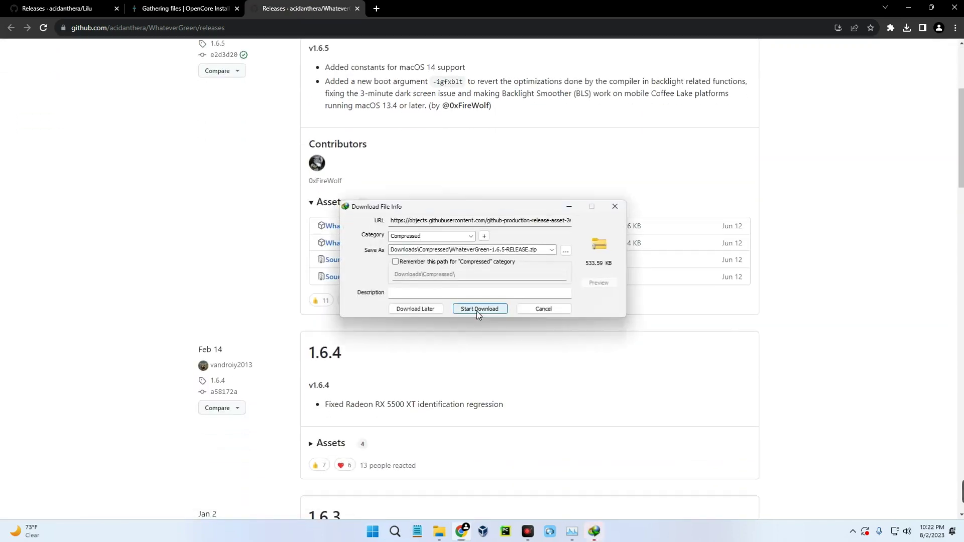
click(478, 307)
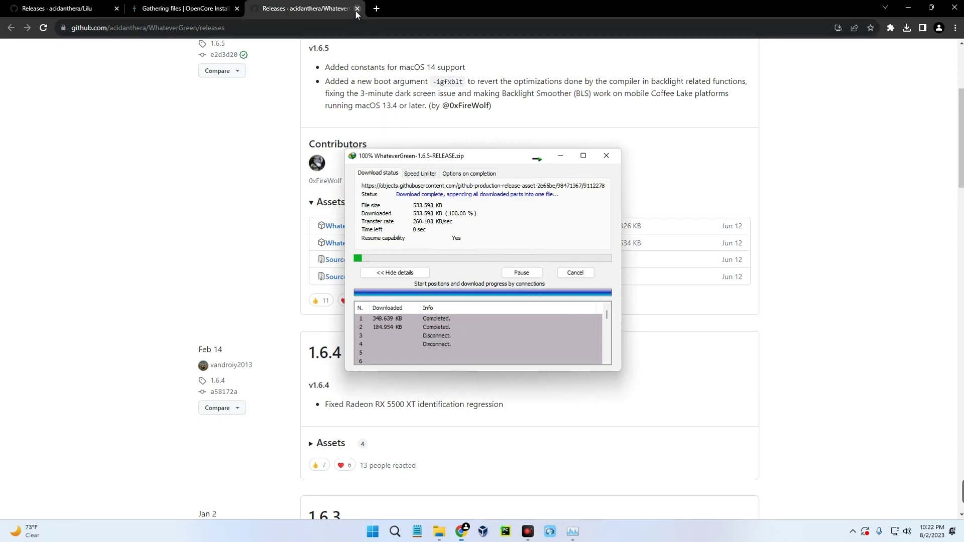
click(357, 8)
click(568, 296)
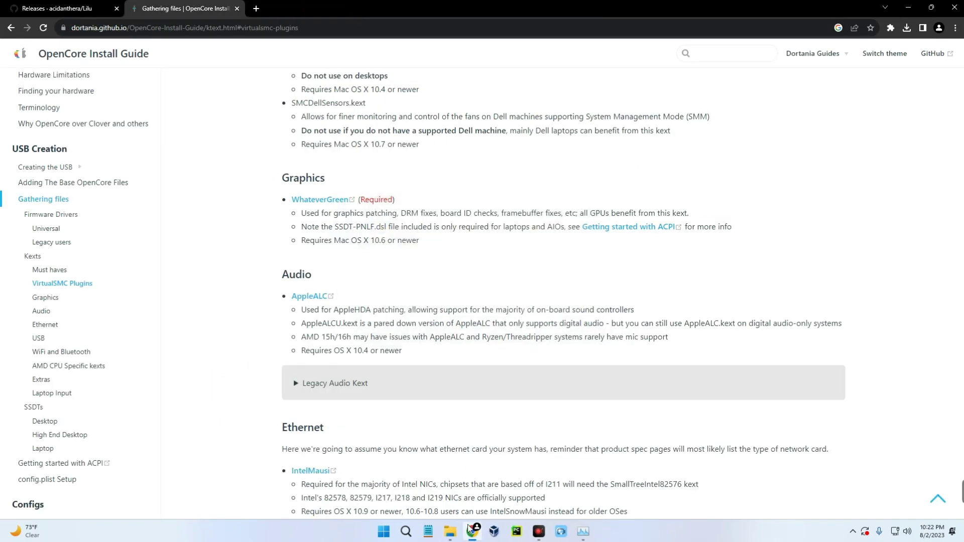
Switch to File Explorer, extract the WhateverGreen-1.6.5-RELEASE archive in Downloads/Compressed into its own folder, and open that folder.
click(451, 531)
click(603, 230)
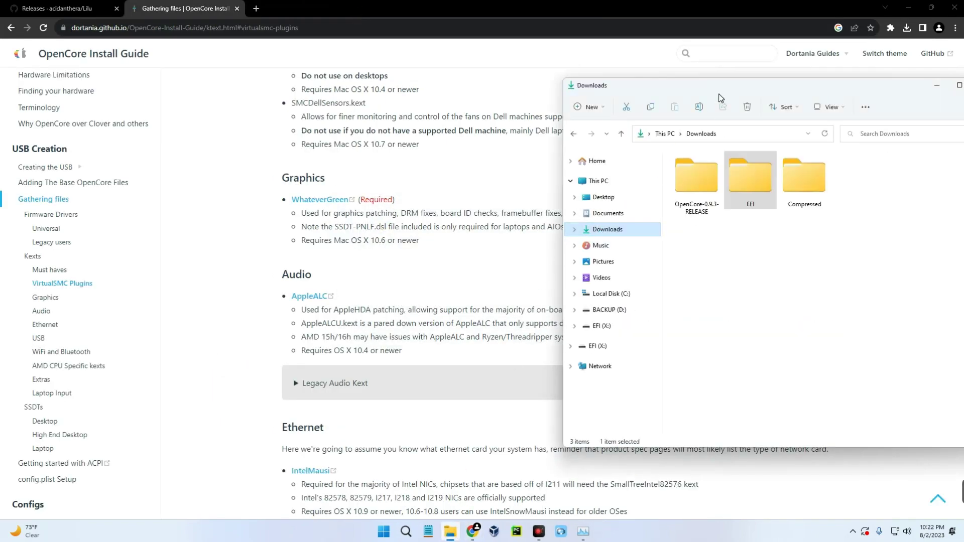
drag(733, 84, 646, 138)
double_click(640, 174)
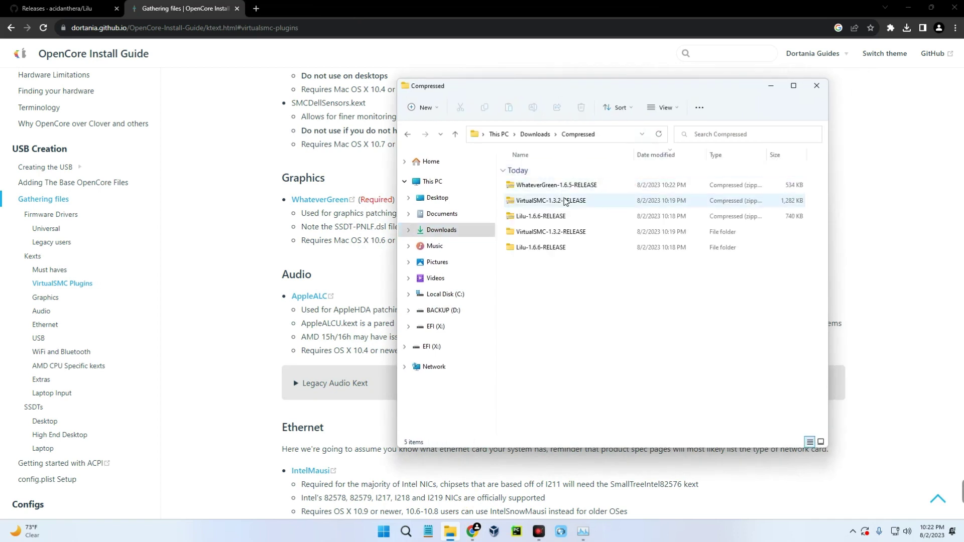
click(536, 186)
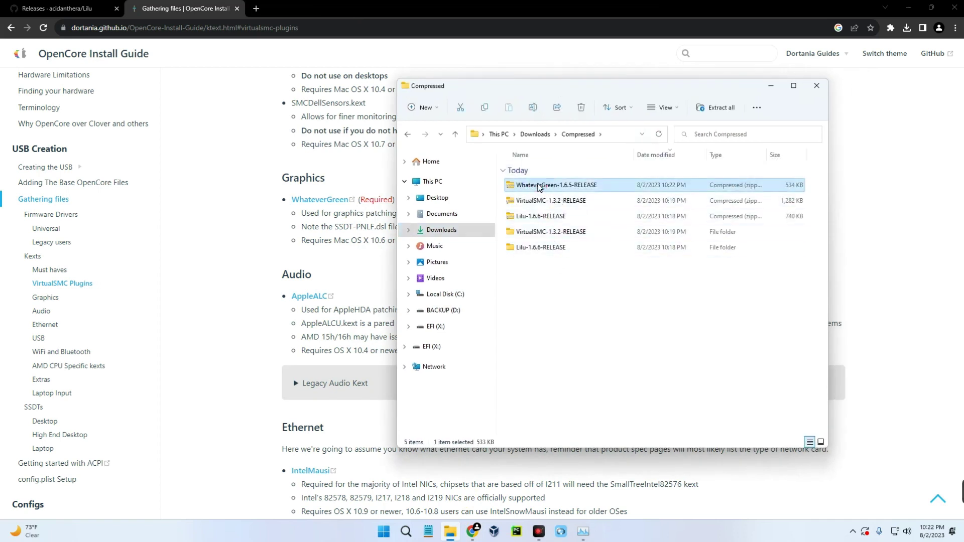
right_click(538, 185)
mouse_move(623, 383)
click(712, 413)
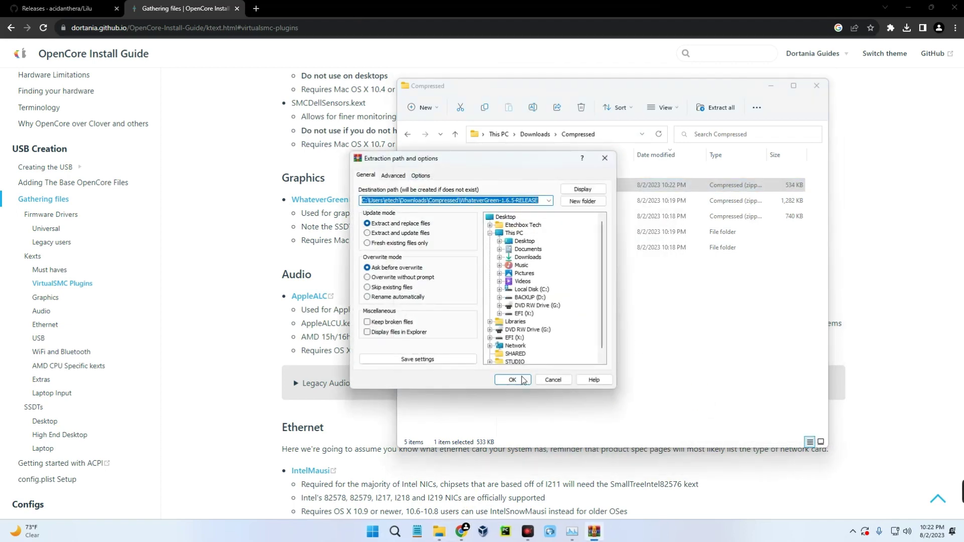
click(518, 382)
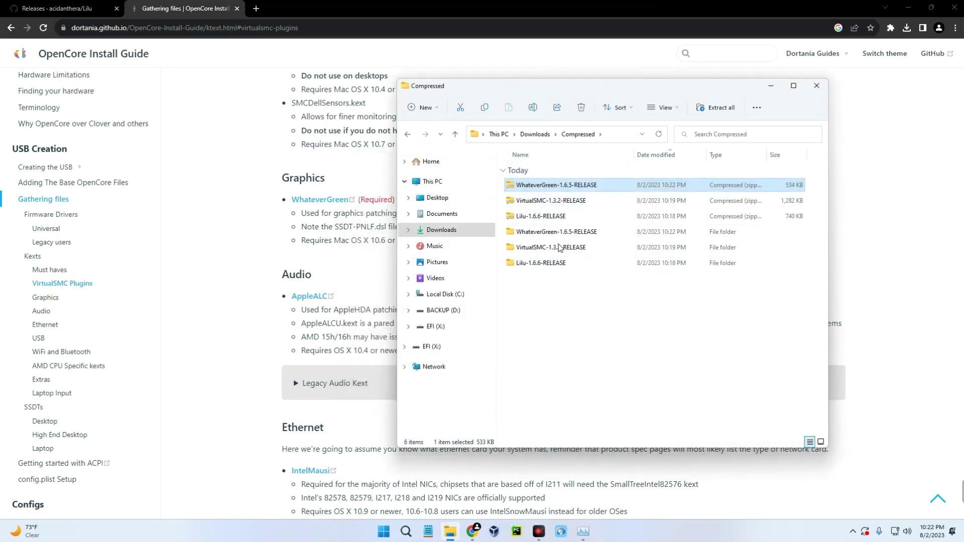
double_click(562, 233)
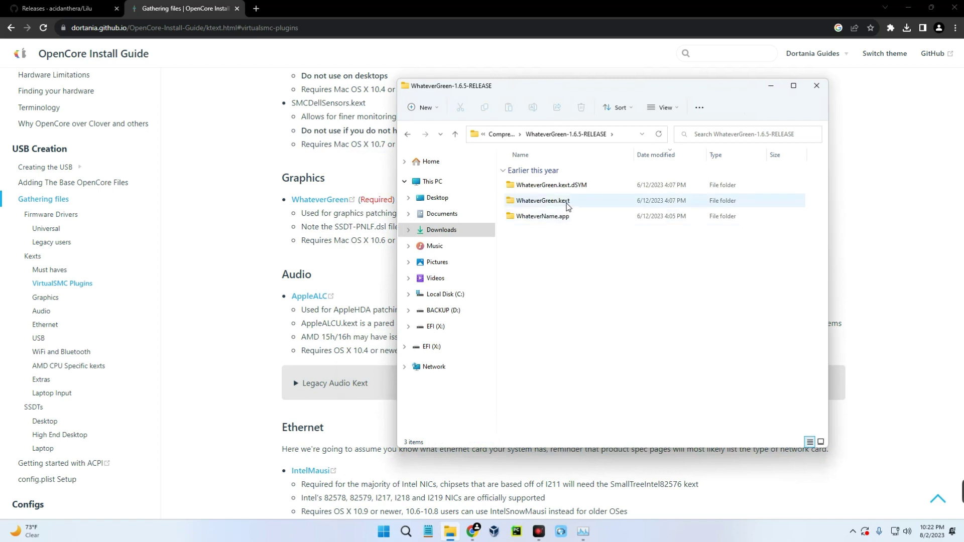
Move WhateverGreen.kext from the extracted folder into the EFI/OC/Kexts folder in Downloads.
click(573, 200)
right_click(550, 202)
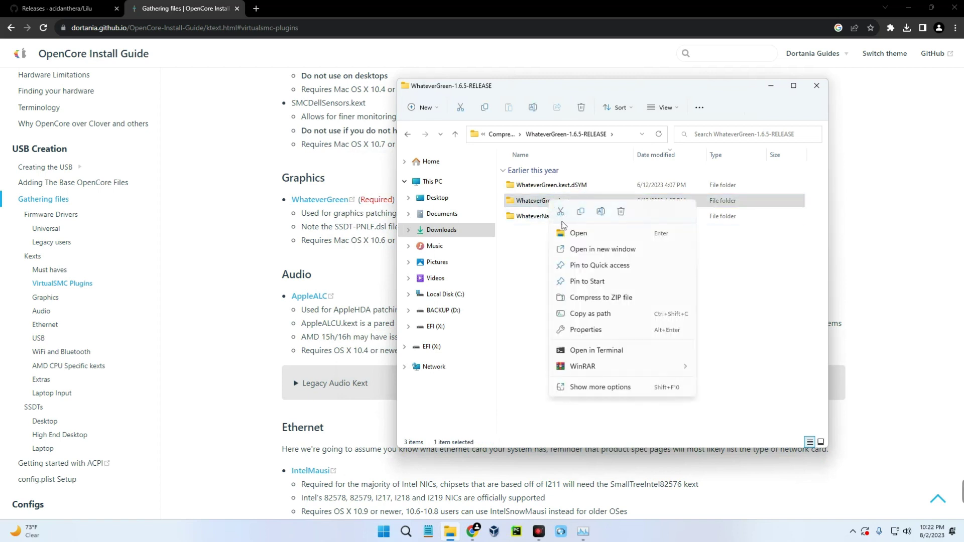
click(561, 212)
click(430, 230)
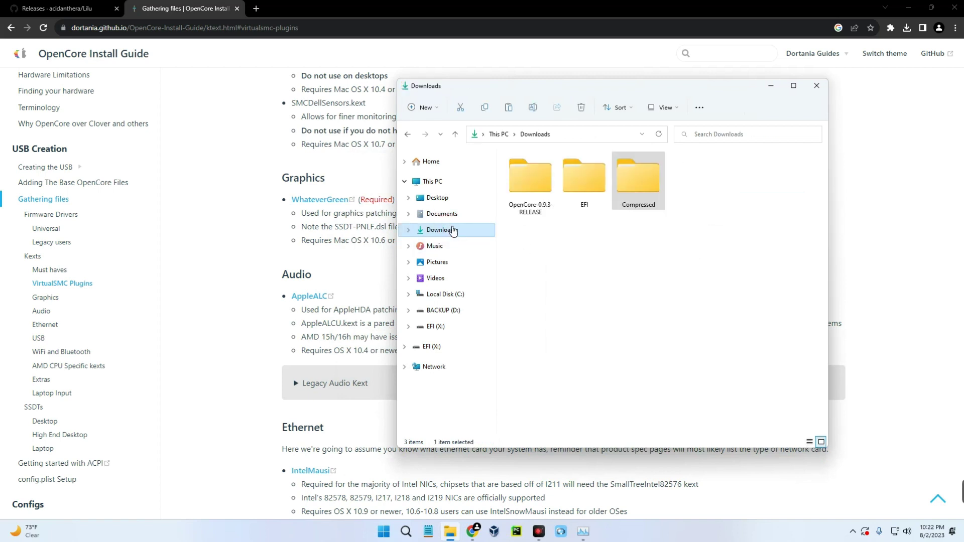
double_click(577, 185)
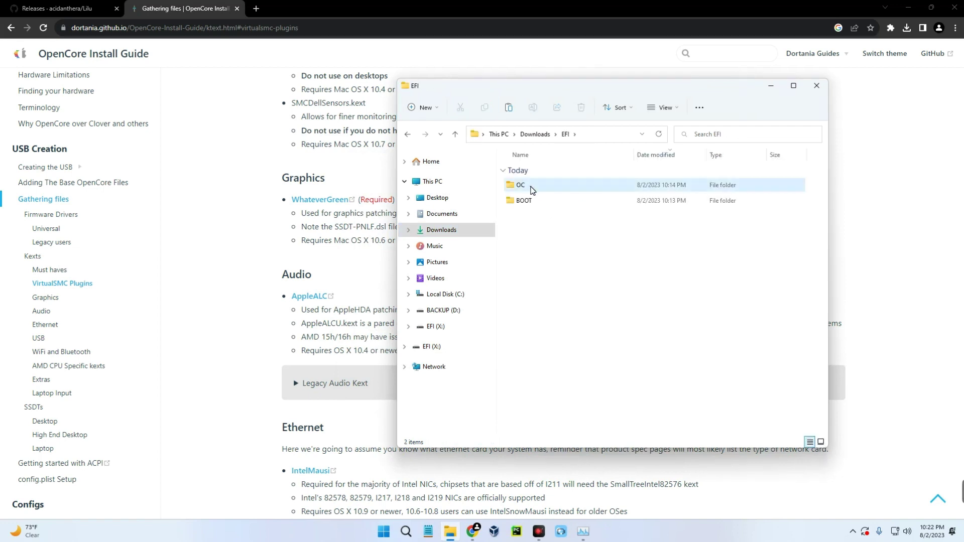
double_click(533, 186)
double_click(545, 205)
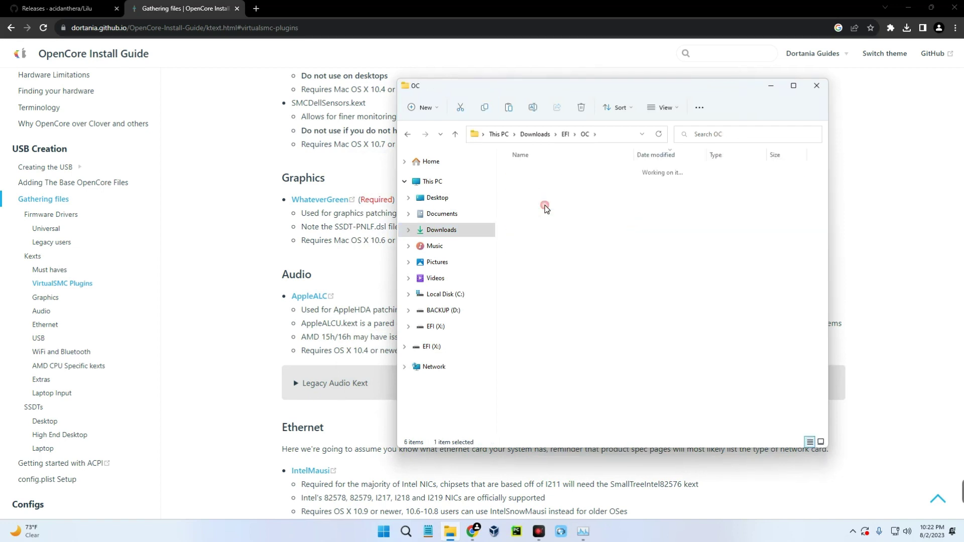
right_click(526, 237)
click(538, 245)
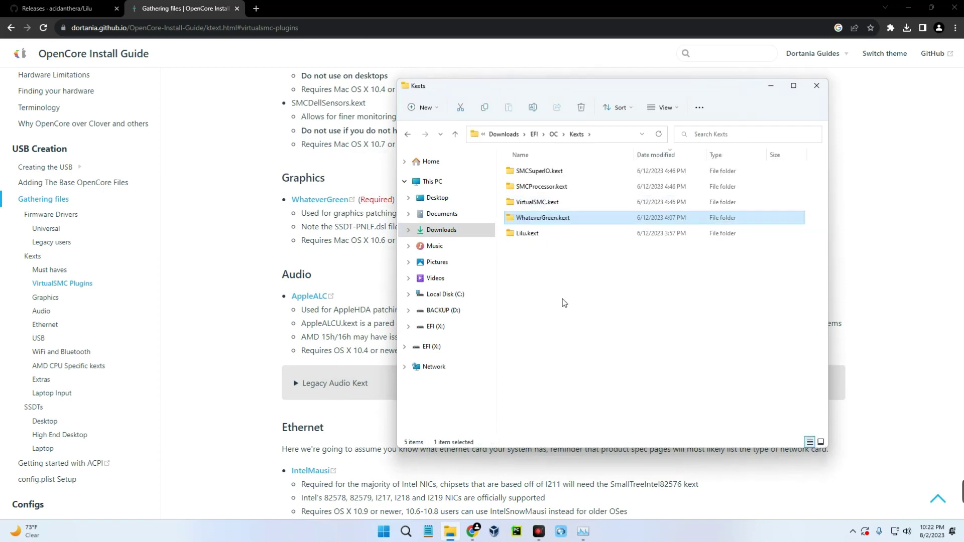
click(565, 278)
Return to the guide's Audio section in the browser and open the AppleALC link in a new tab.
click(384, 270)
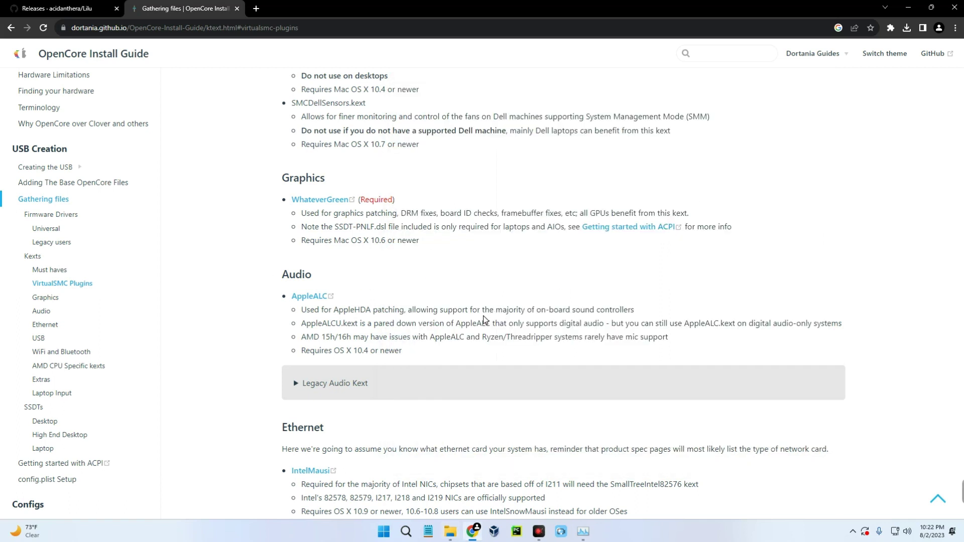
scroll(422, 305, down, 1)
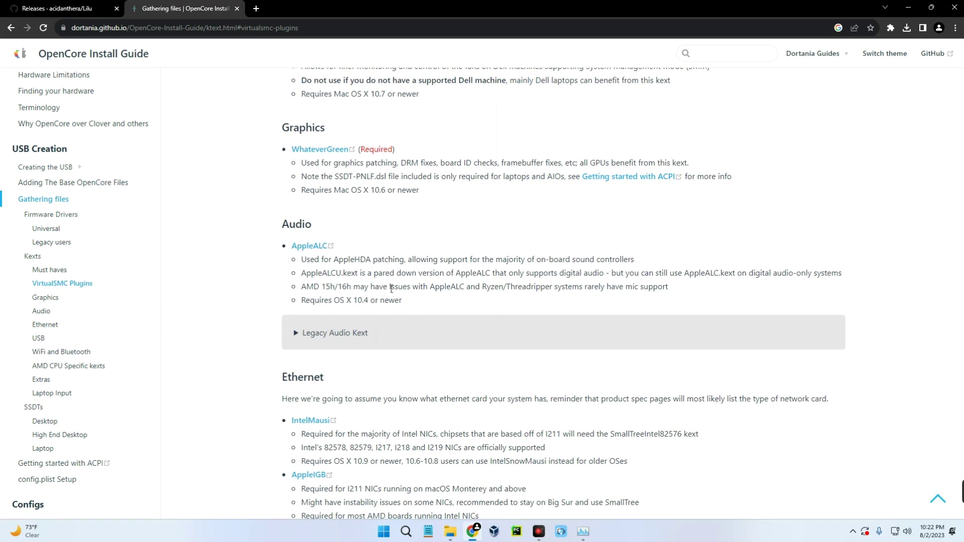
drag(327, 230, 276, 224)
click(387, 231)
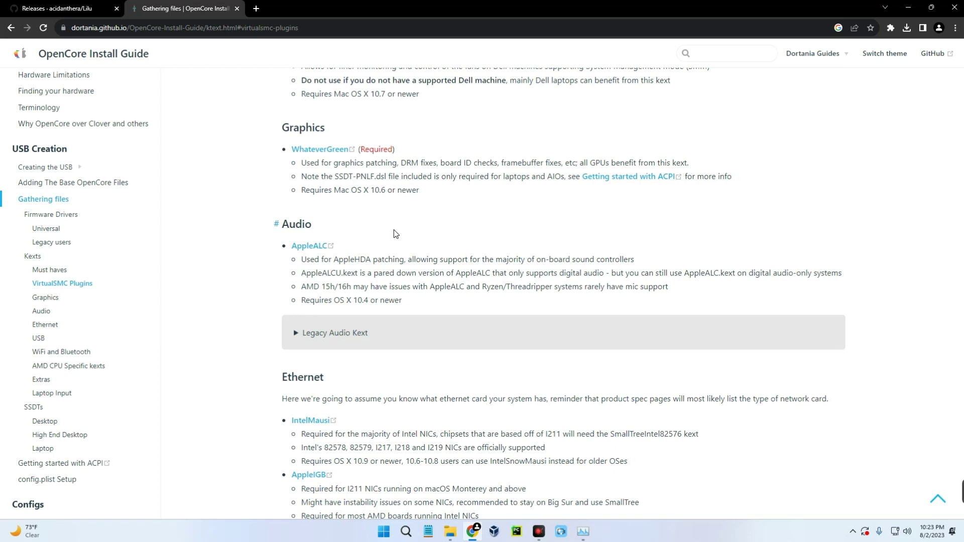
right_click(316, 249)
click(346, 256)
click(322, 10)
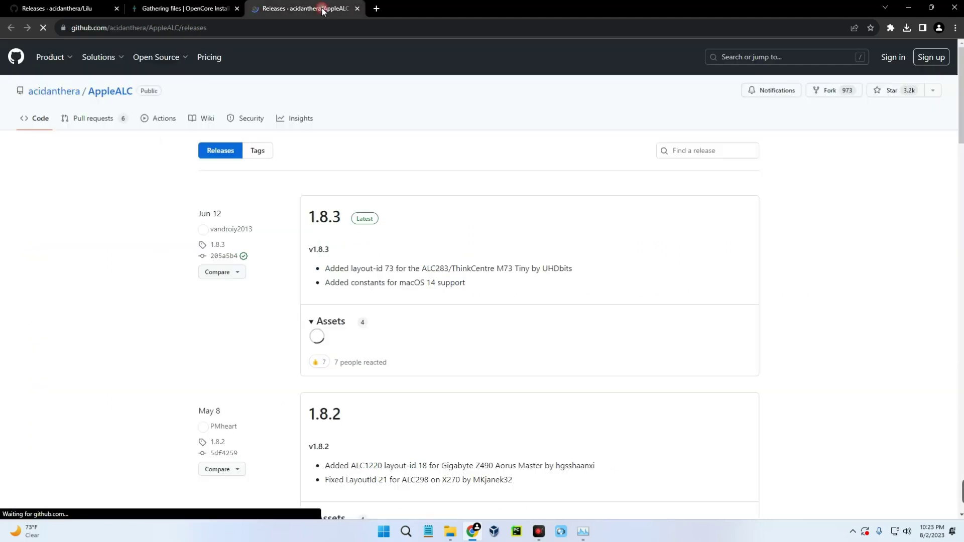
Download AppleALC-1.8.3-RELEASE.zip from the AppleALC releases page, close that tab, and dismiss the download dialog.
click(389, 363)
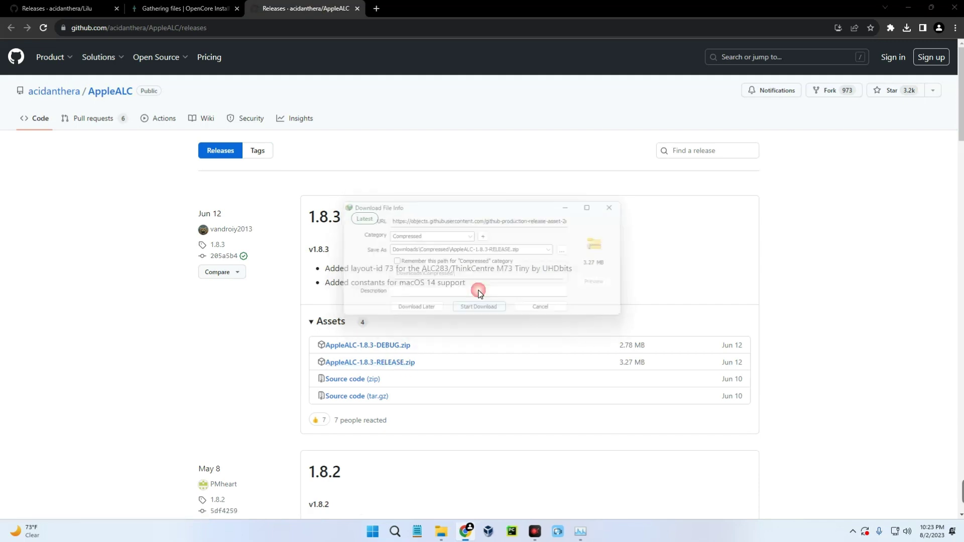
click(489, 309)
click(358, 8)
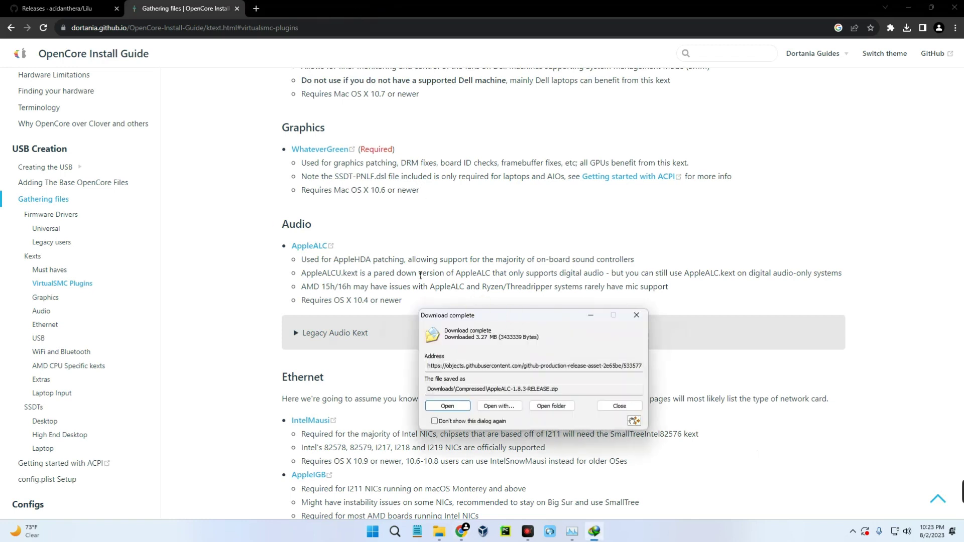
drag(408, 260, 624, 257)
click(617, 406)
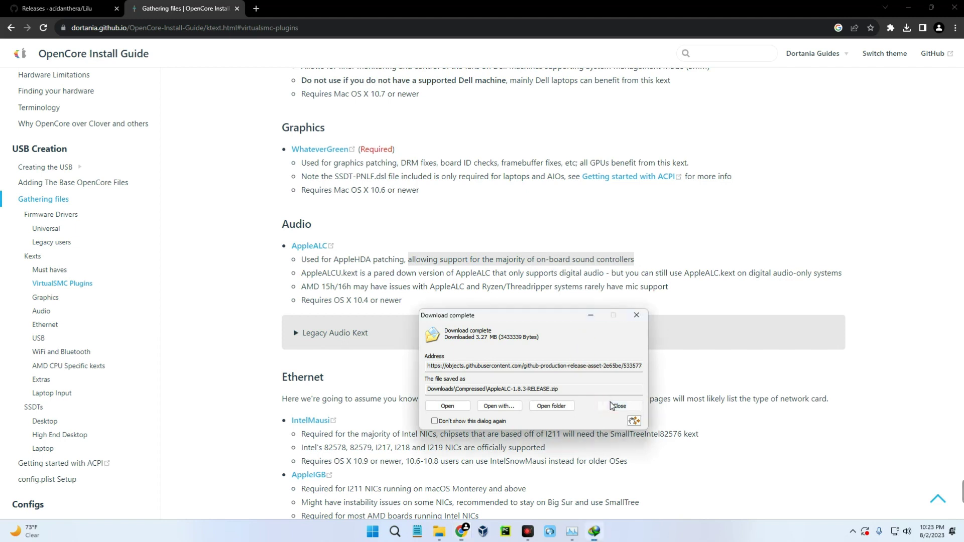
click(476, 301)
Switch to File Explorer, extract the AppleALC-1.8.3-RELEASE archive in Downloads/Compressed into its own folder, and open that folder.
click(451, 532)
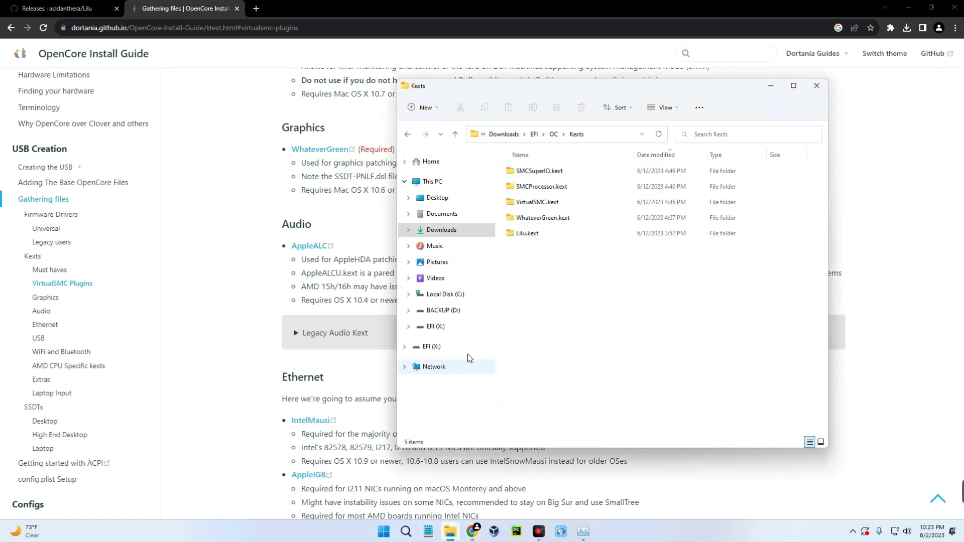
click(451, 232)
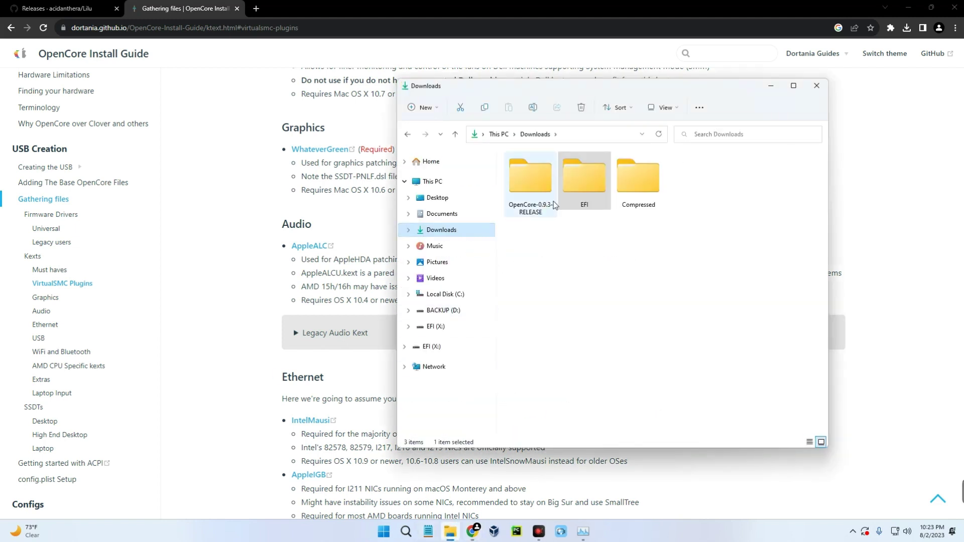
double_click(625, 183)
right_click(545, 187)
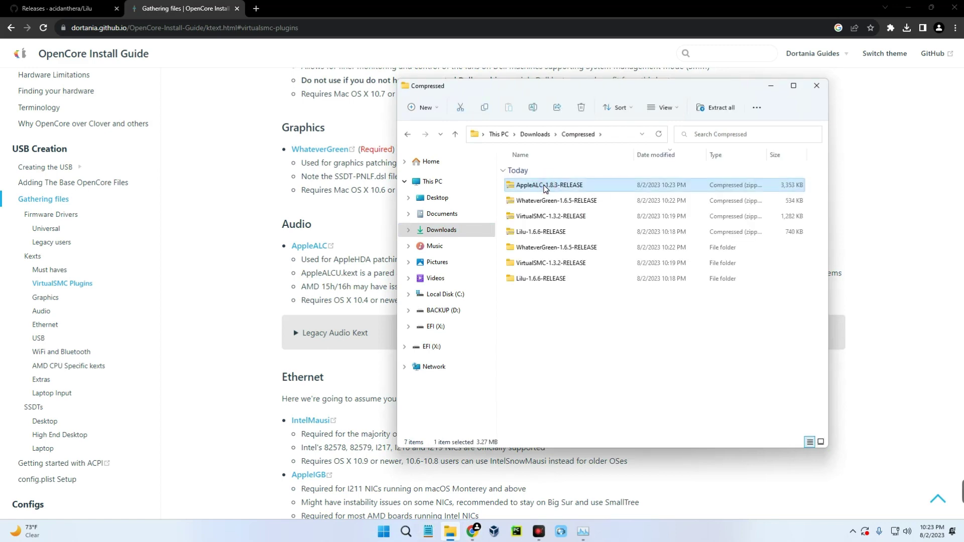
click(666, 388)
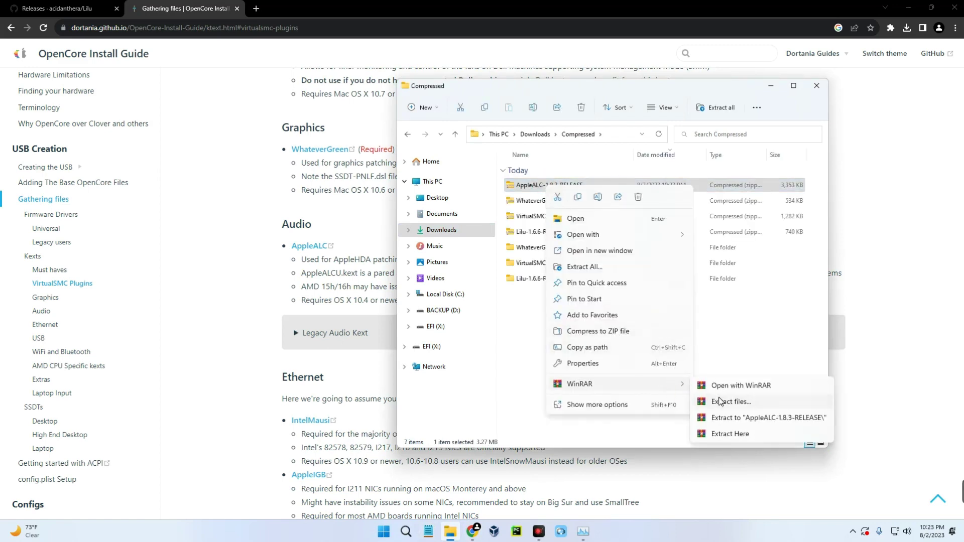
click(731, 389)
click(513, 380)
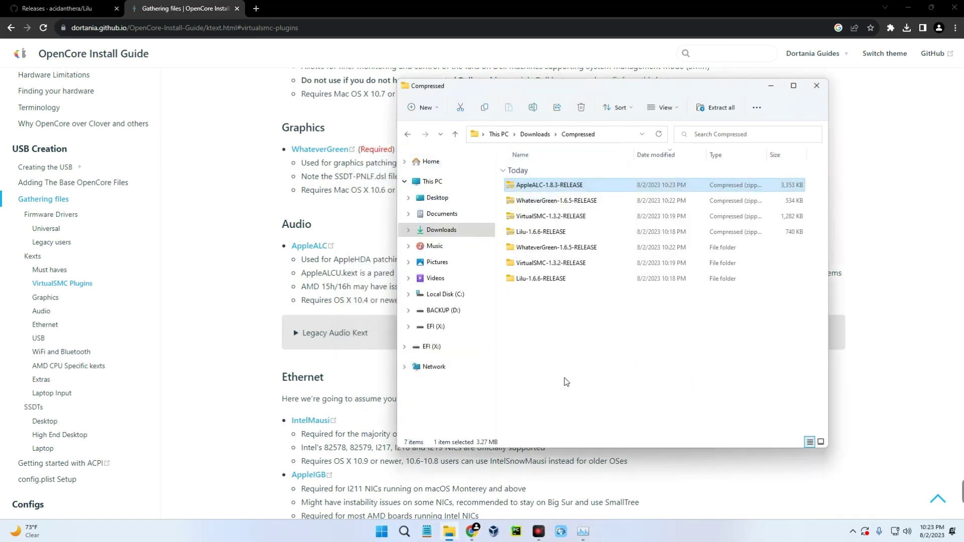
click(566, 275)
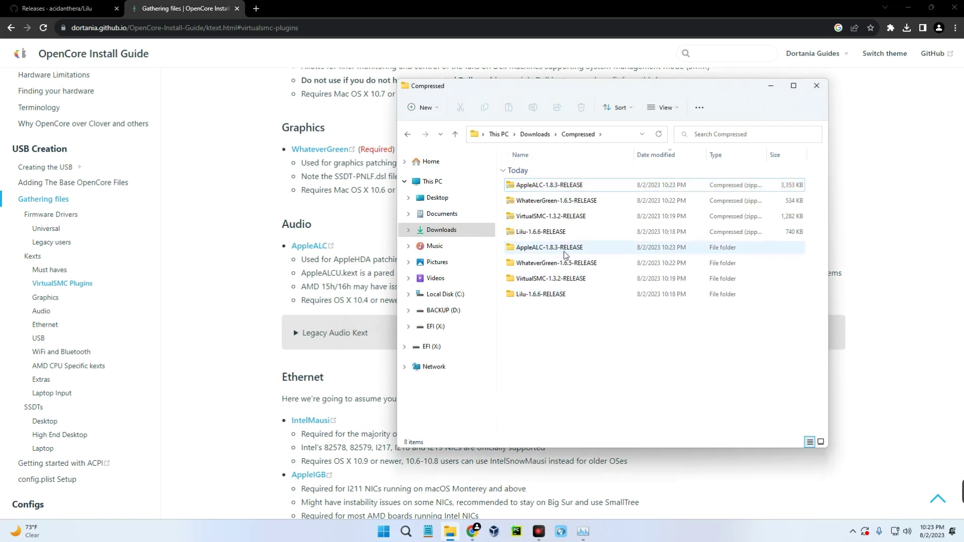
double_click(561, 251)
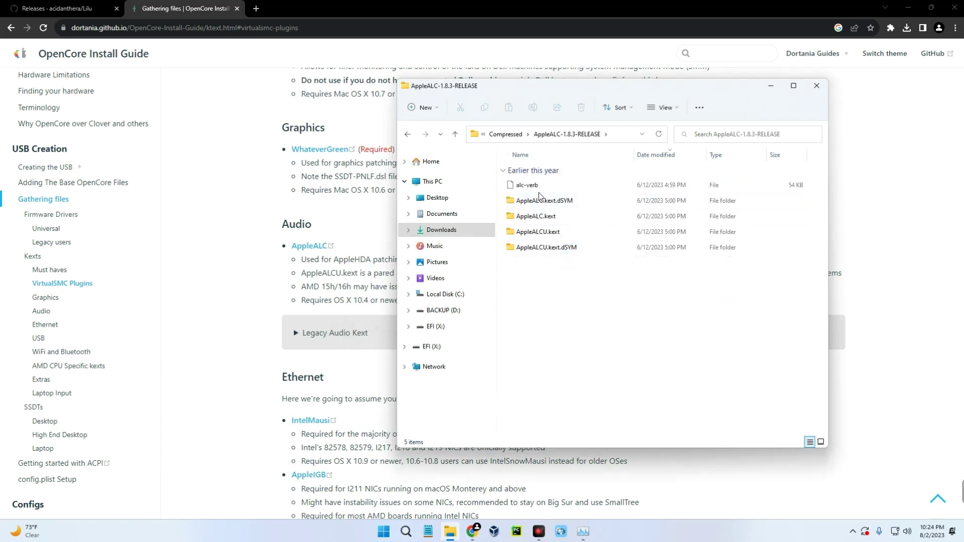
Move AppleALC.kext from the extracted folder into the EFI/OC/Kexts folder in Downloads.
click(566, 214)
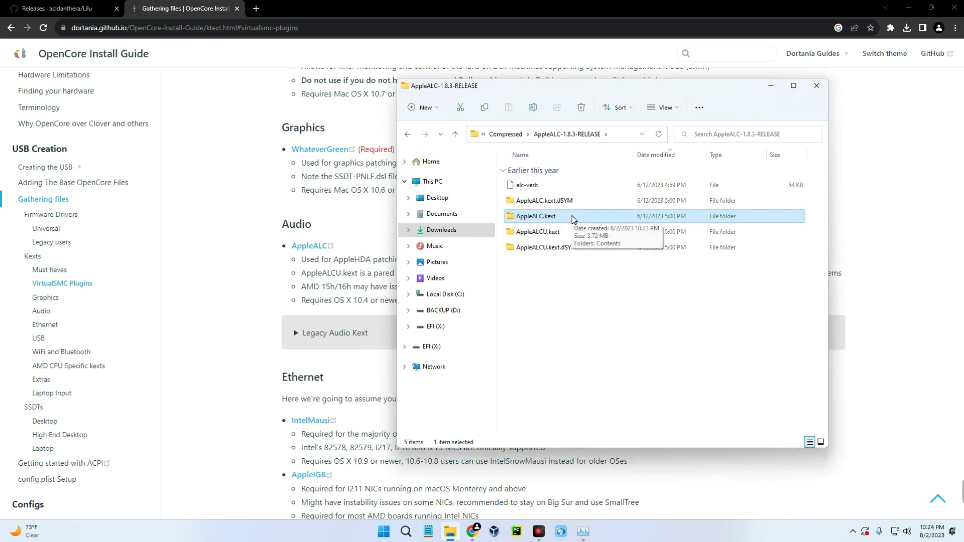
drag(519, 90, 613, 110)
right_click(674, 242)
click(681, 253)
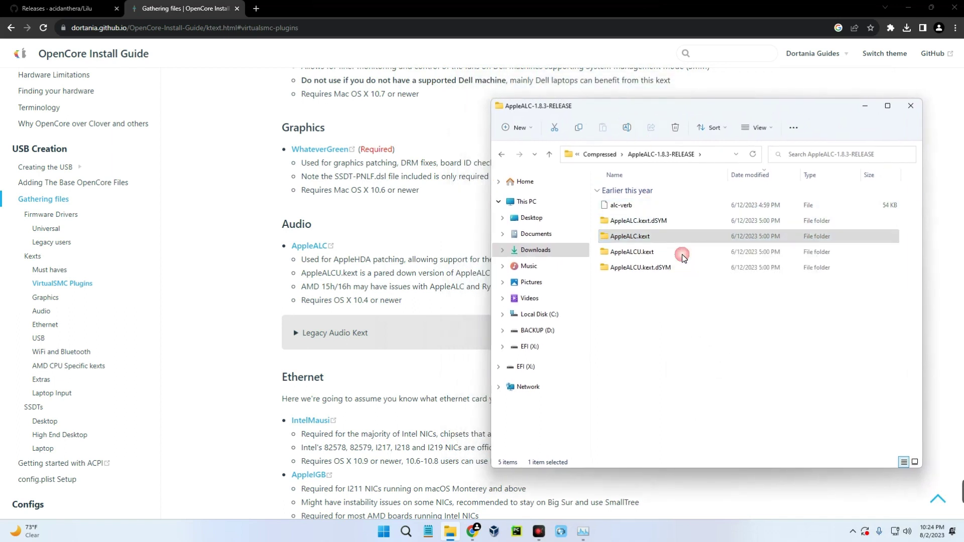
click(536, 250)
double_click(676, 210)
double_click(628, 207)
double_click(629, 223)
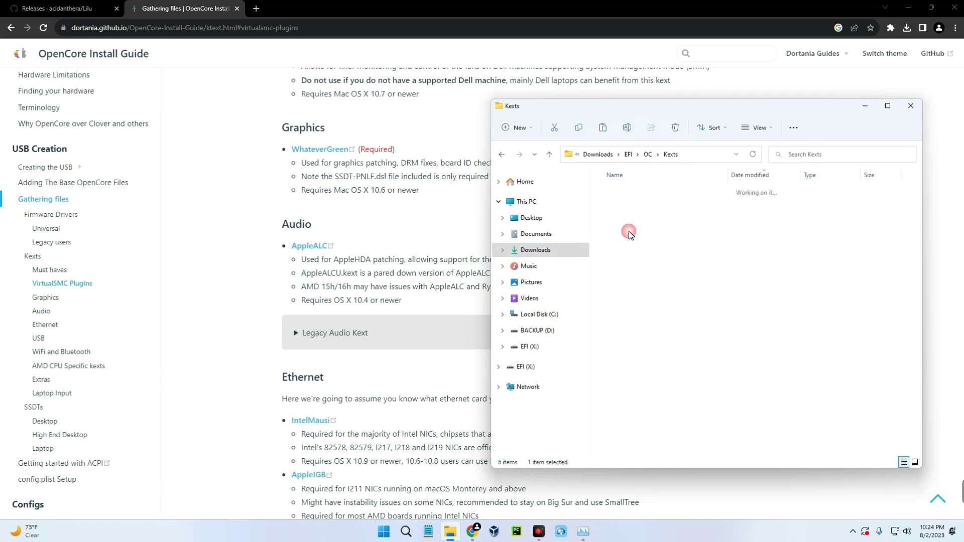
right_click(630, 276)
click(641, 285)
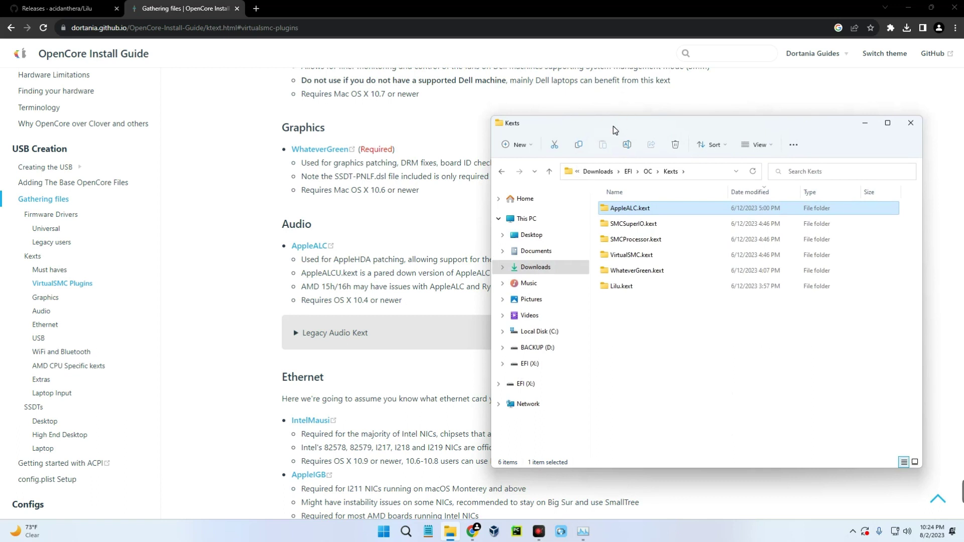
Return to the guide, review the AppleALC requirements, and go on to the list of Ethernet kexts.
drag(571, 106, 744, 192)
drag(403, 301, 315, 308)
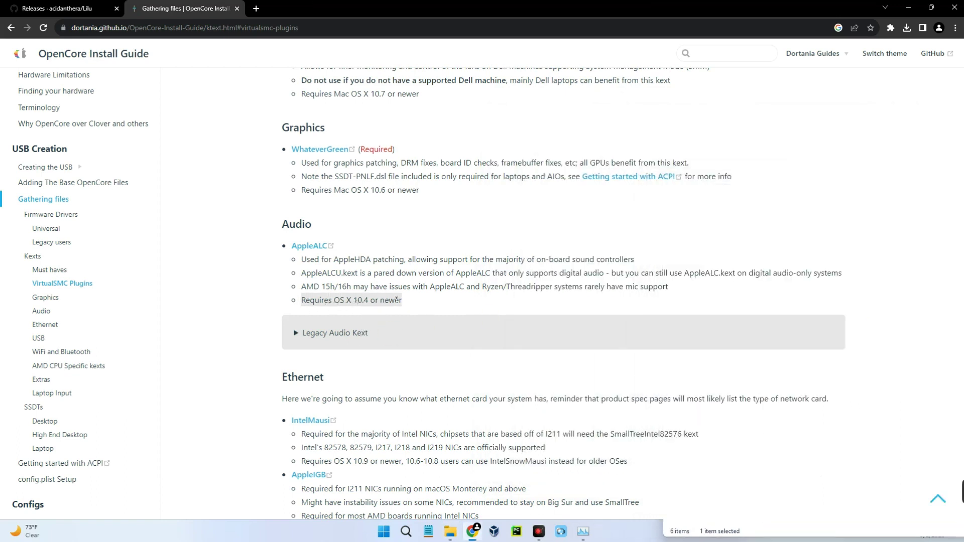
drag(382, 301, 415, 300)
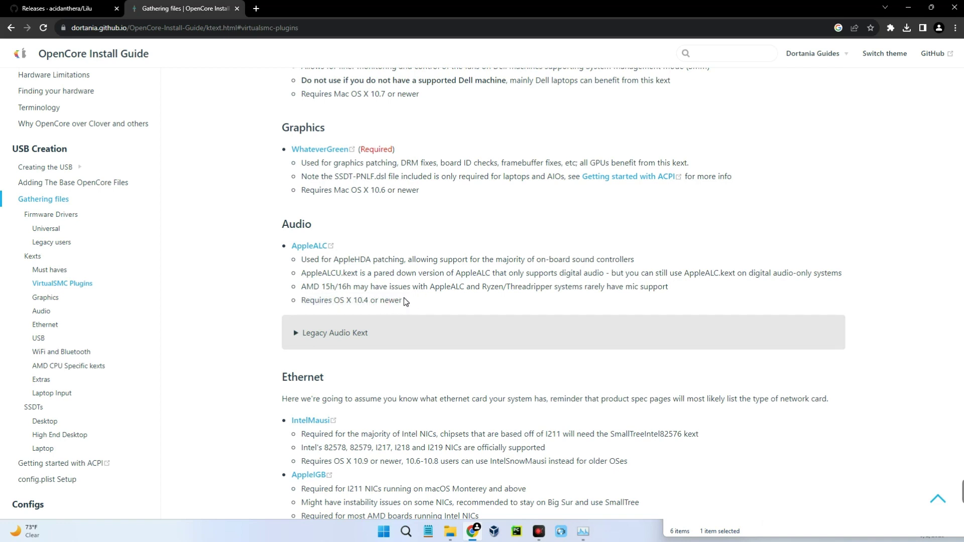
key(alt+Tab)
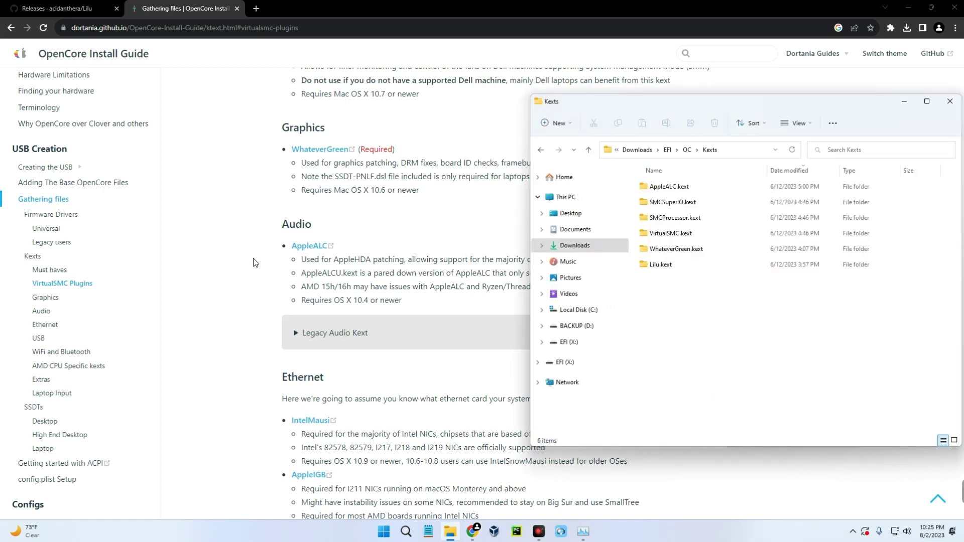
key(alt+Tab)
scroll(252, 239, down, 5)
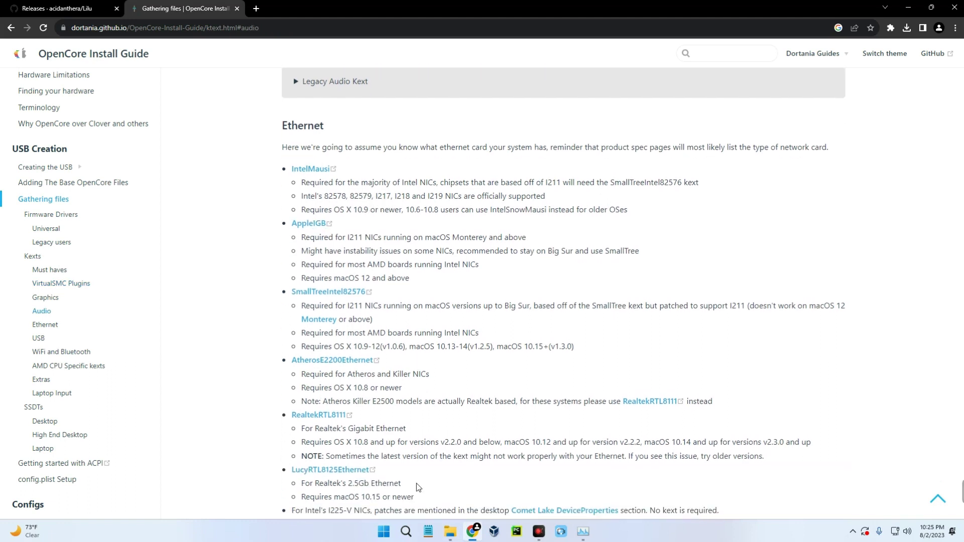
Search Windows for Device Manager, open it, and move its window over the guide.
click(407, 539)
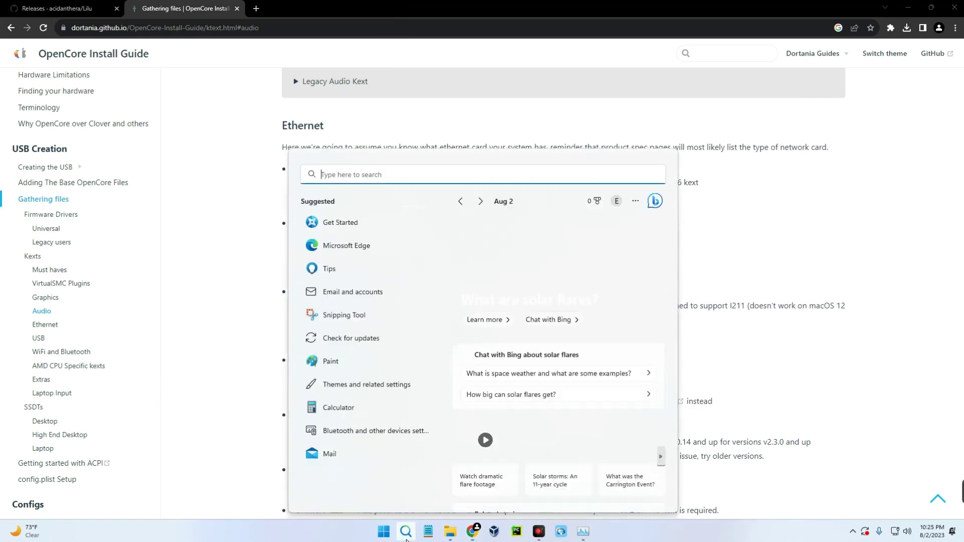
text(dev)
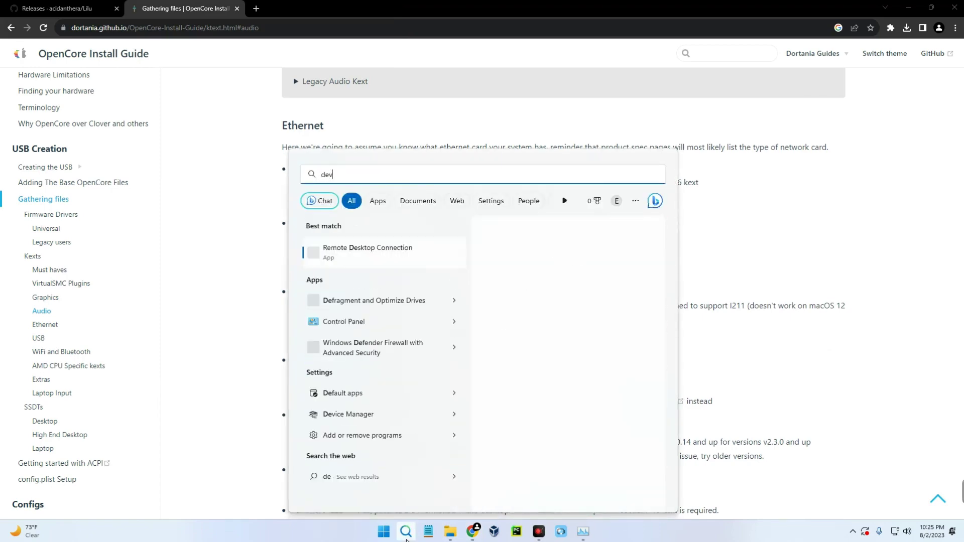
click(384, 253)
drag(200, 35, 309, 92)
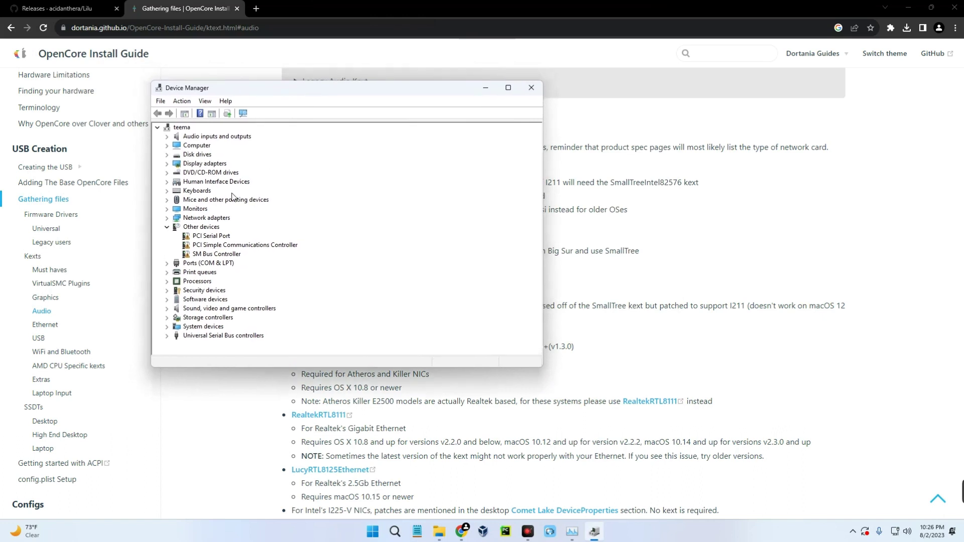
Expand the network adapters, check the Intel Ethernet adapter's model in its properties, and close the properties.
click(167, 219)
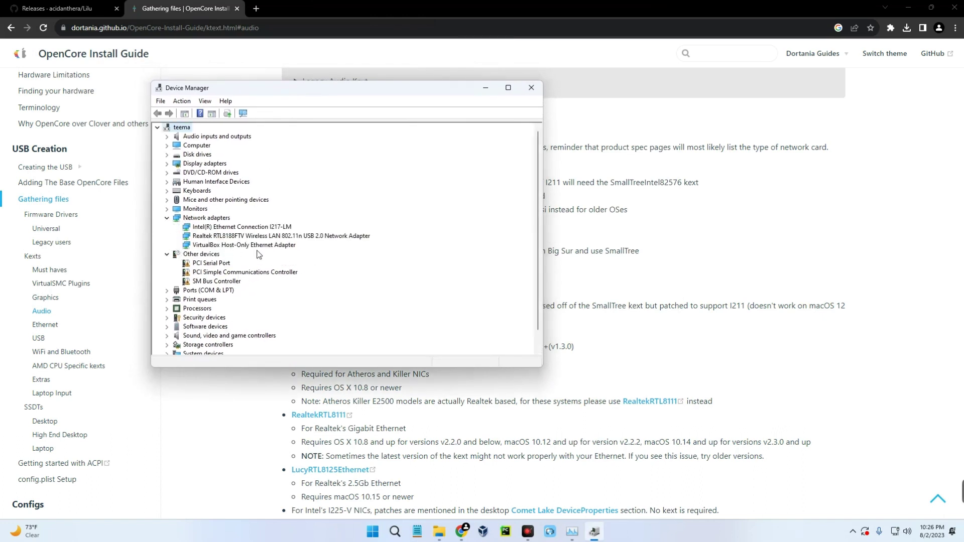
click(241, 227)
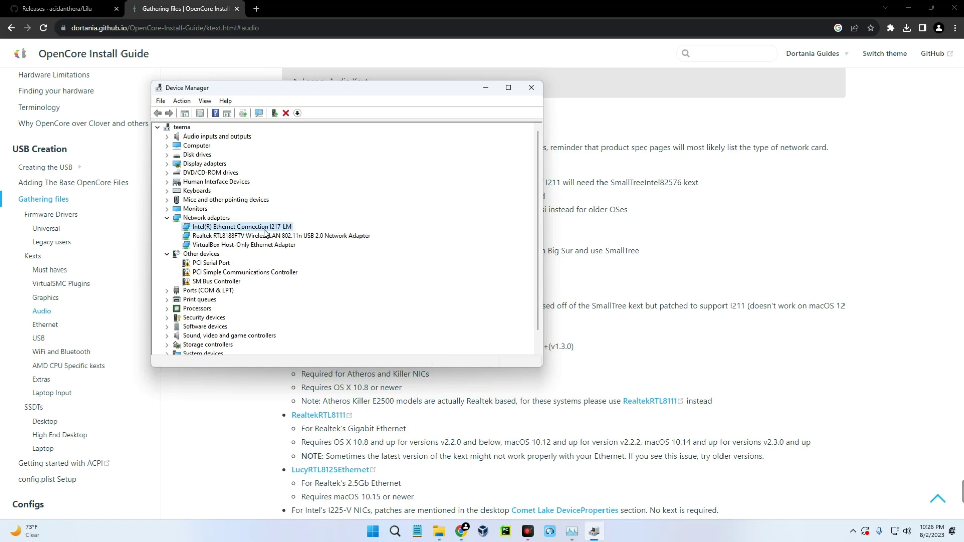
right_click(274, 231)
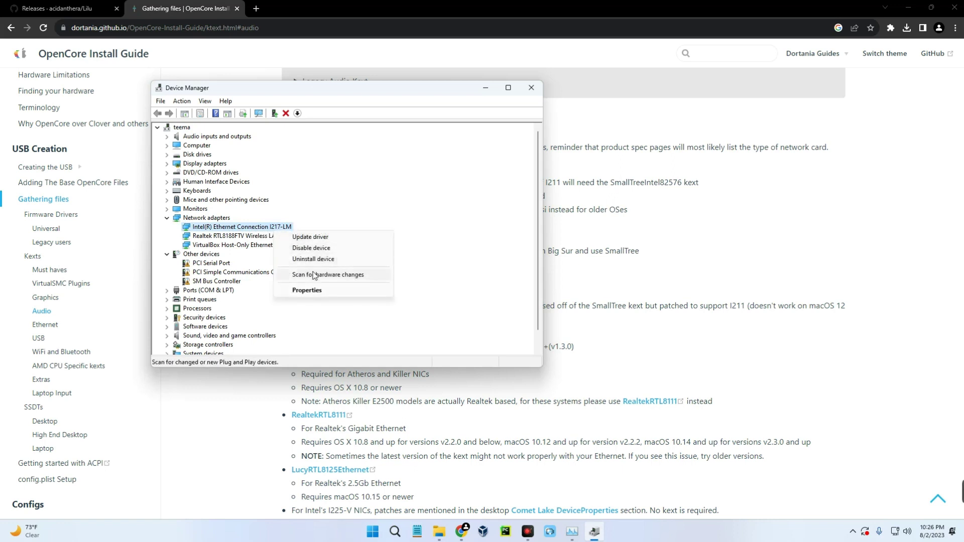
click(321, 288)
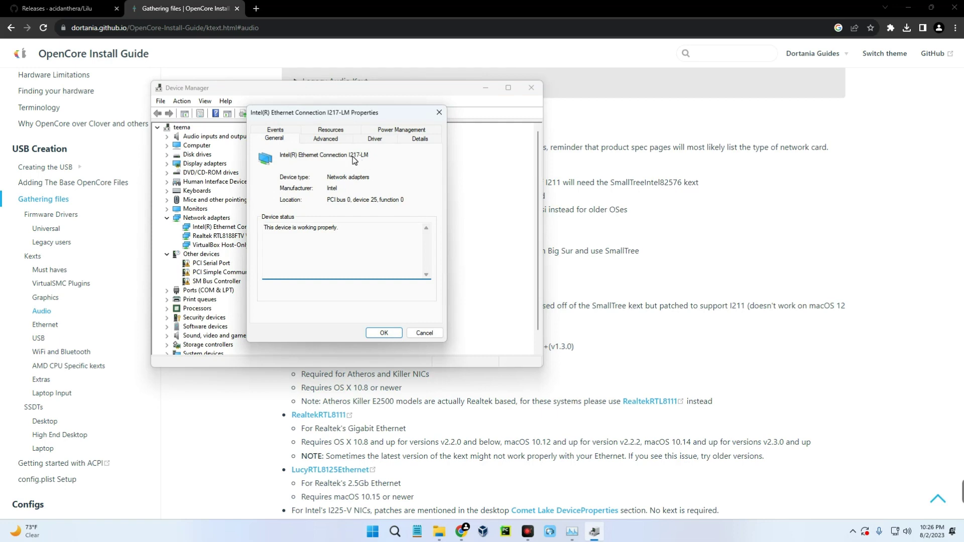
click(383, 332)
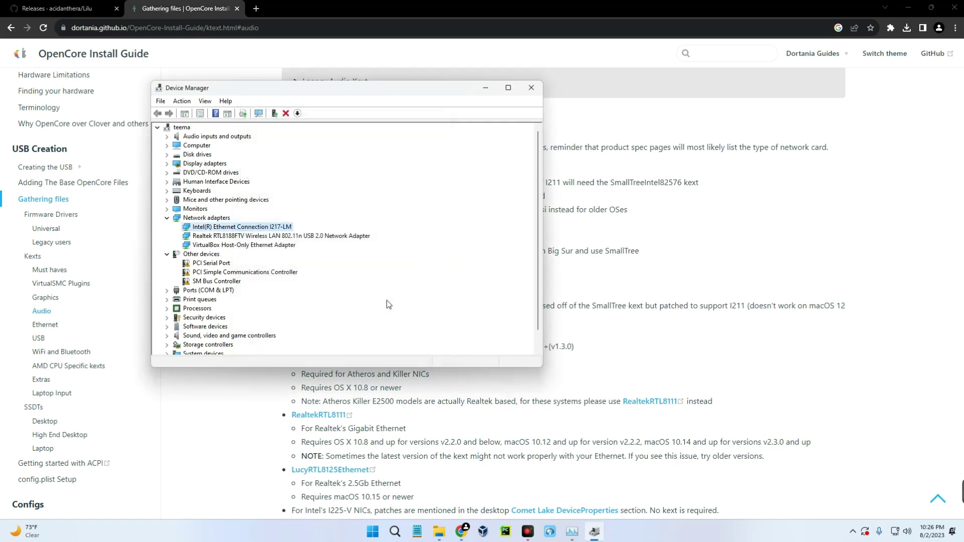
Move Device Manager beside the guide's Ethernet section and compare the Intel adapter's model with the NICs listed for IntelMausi.
drag(361, 86, 748, 228)
scroll(316, 168, down, 1)
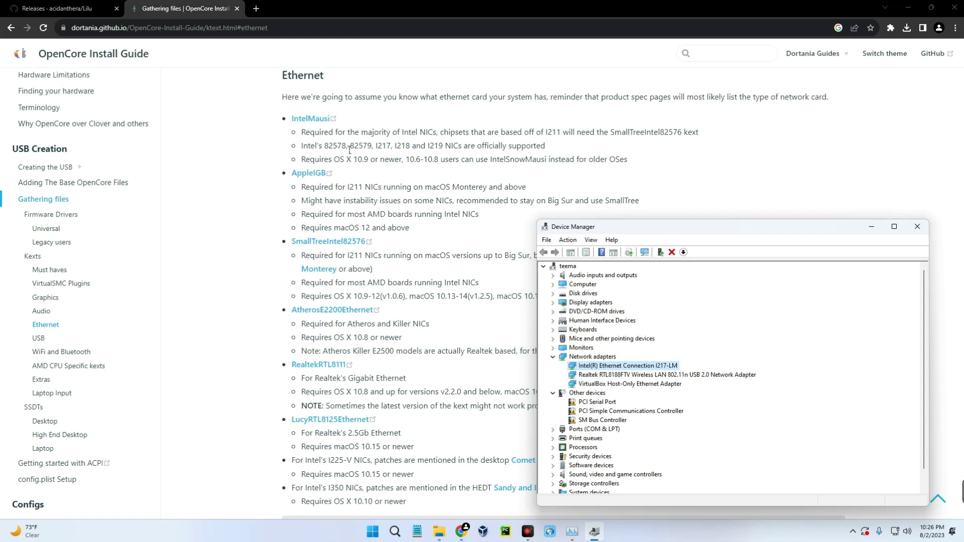
click(381, 149)
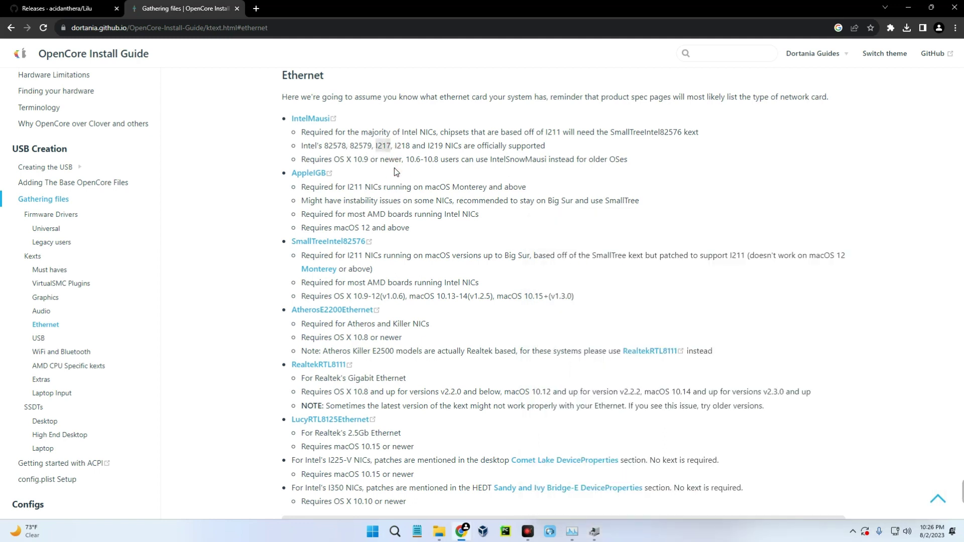
click(594, 531)
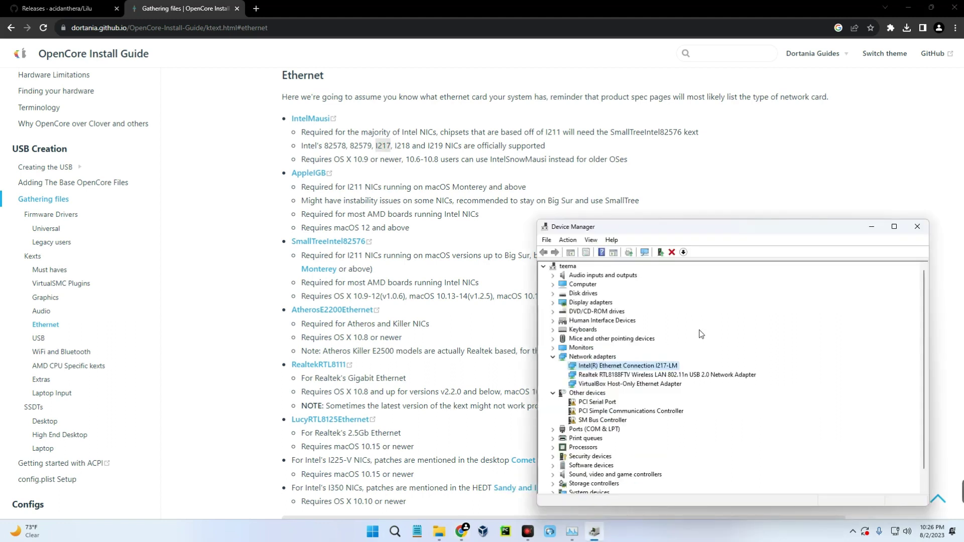
drag(688, 229, 703, 199)
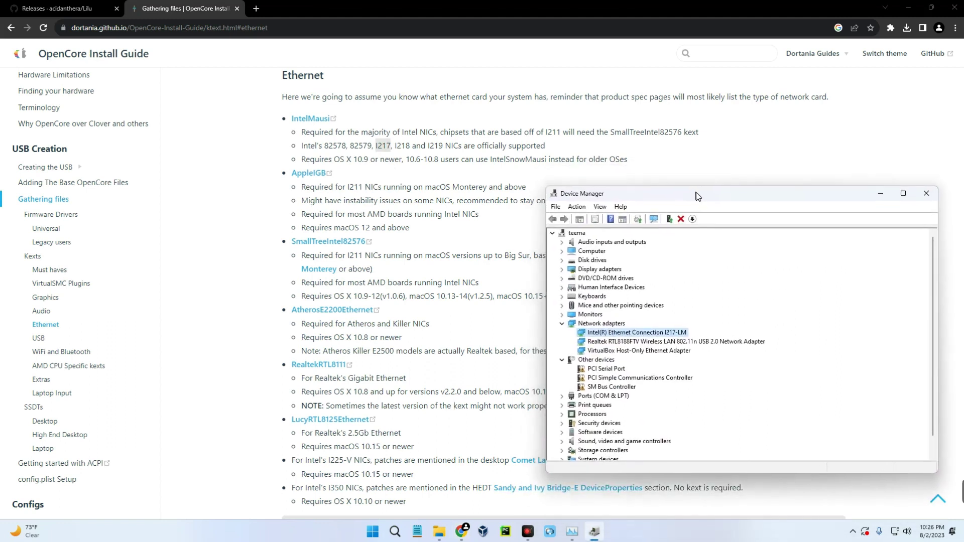
click(373, 194)
scroll(372, 194, down, 3)
scroll(449, 283, up, 3)
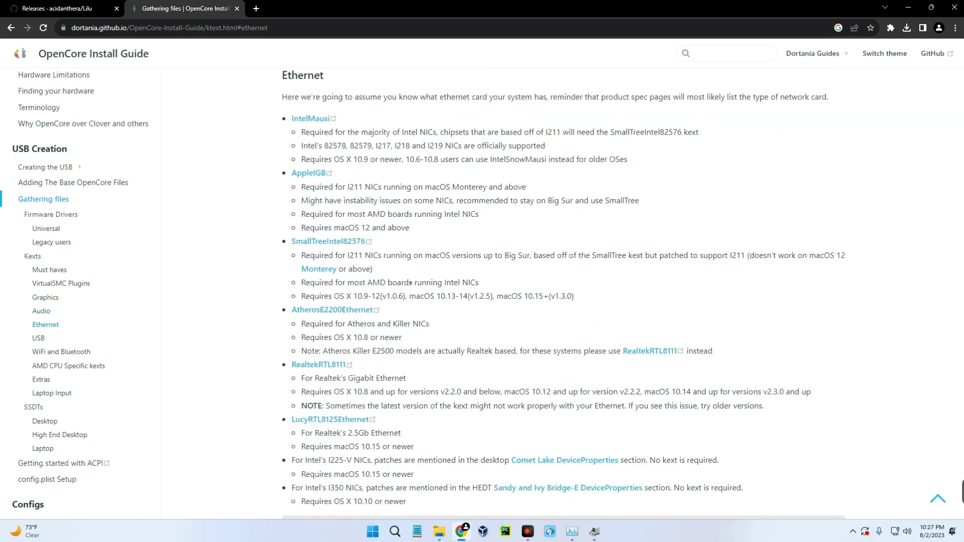
scroll(411, 283, up, 1)
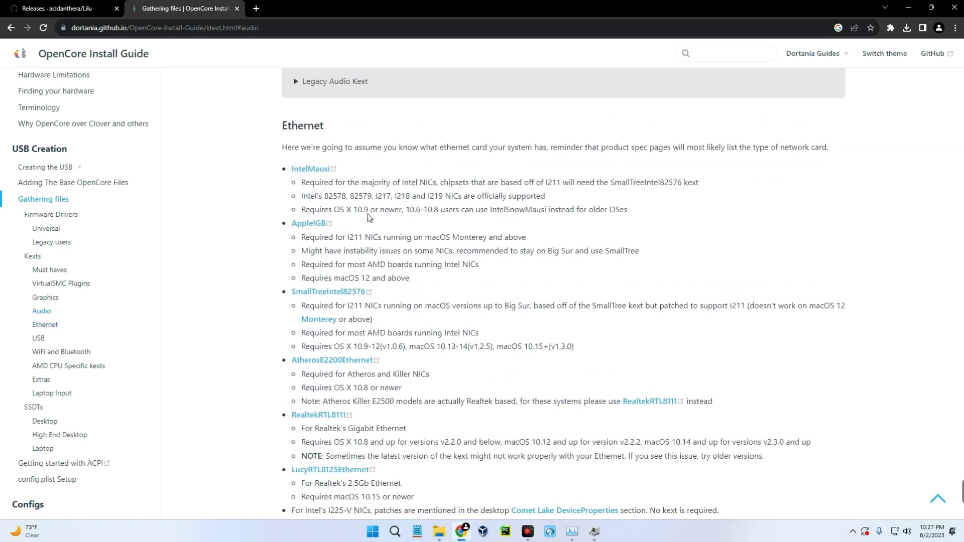
Open the IntelMausi releases page from the guide, download IntelMausi-1.0.7-RELEASE.zip, and close the releases page.
right_click(324, 175)
click(355, 179)
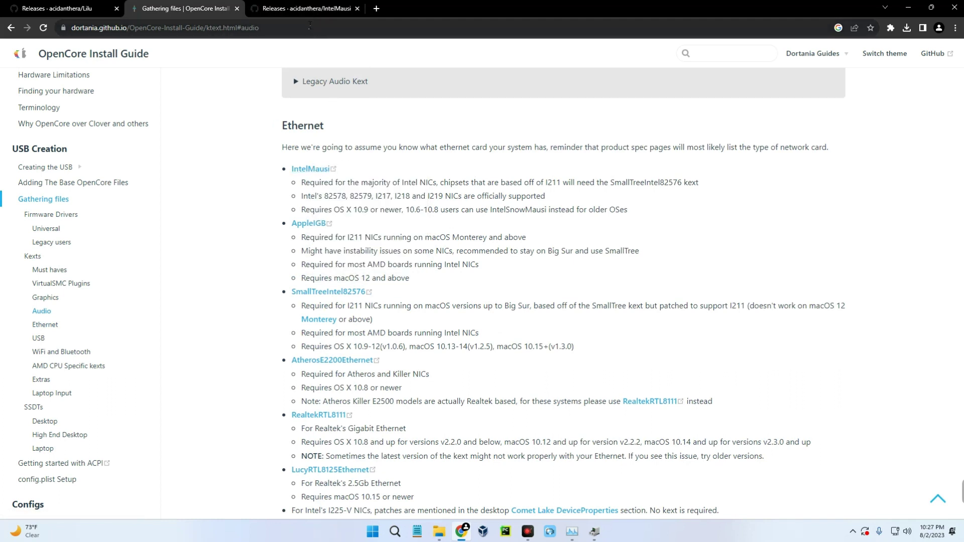
click(302, 8)
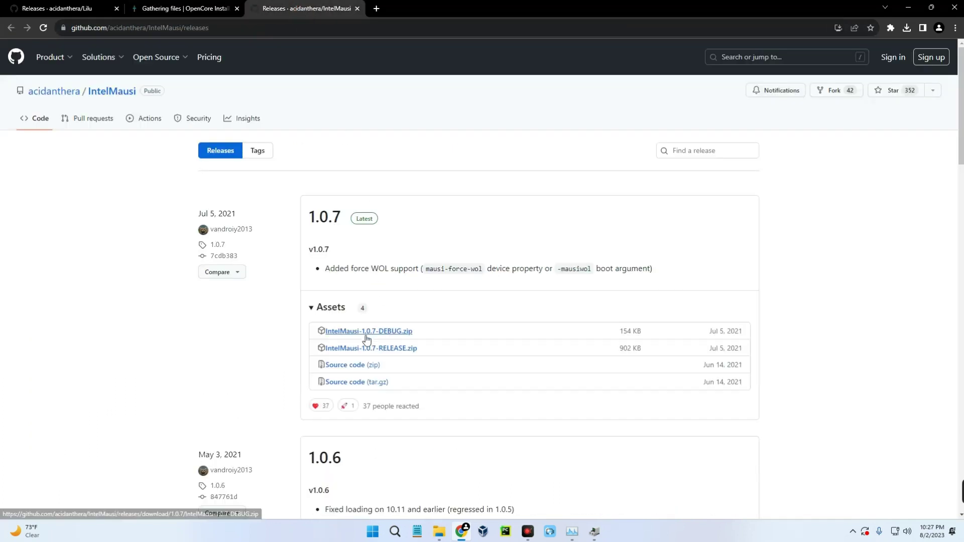
click(394, 348)
click(474, 309)
click(357, 9)
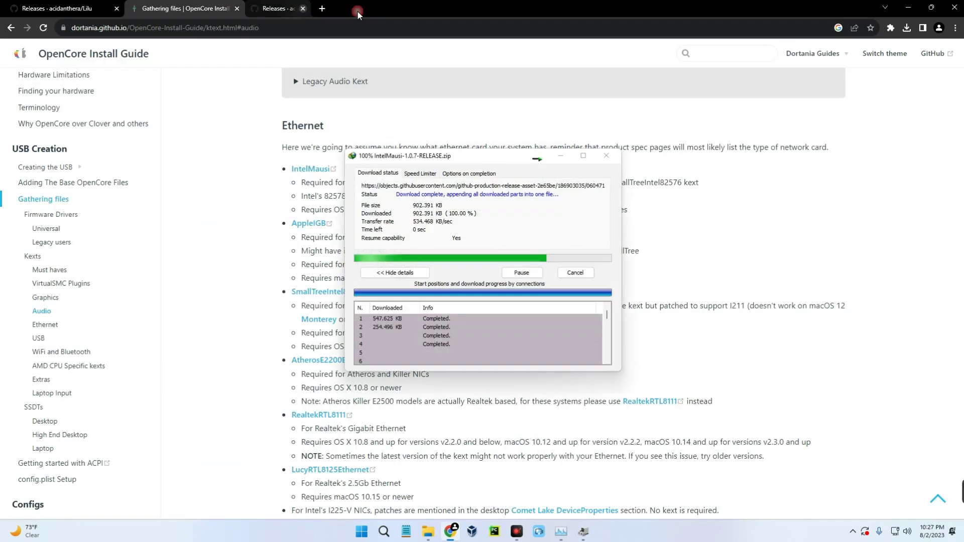
click(435, 535)
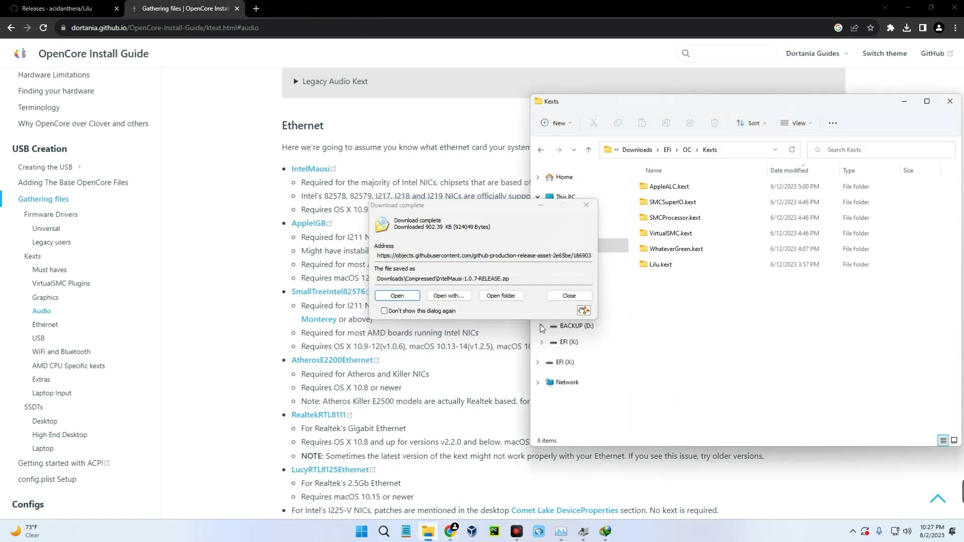
click(569, 295)
Extract the IntelMausi-1.0.7-RELEASE archive with WinRAR into its own folder within Downloads/Compressed.
drag(680, 105, 544, 95)
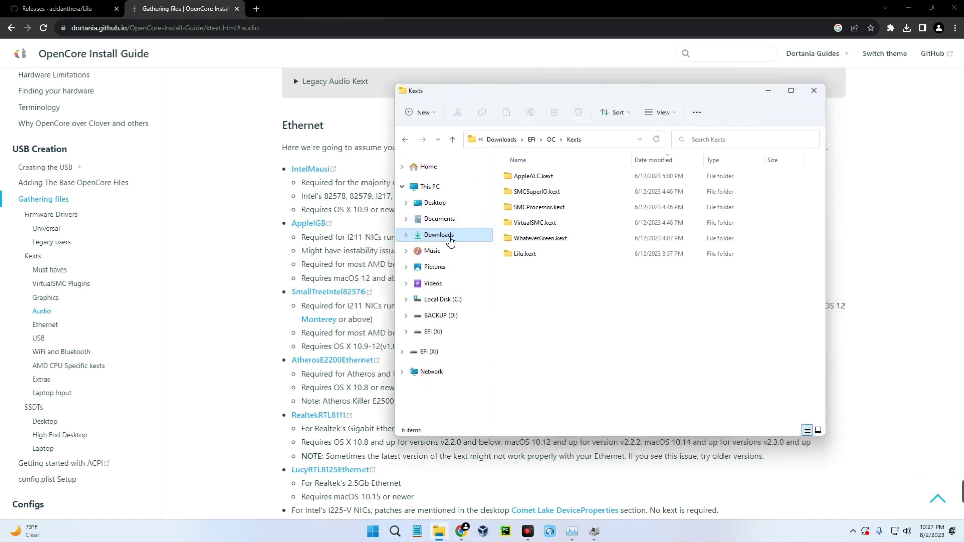
click(449, 236)
double_click(640, 191)
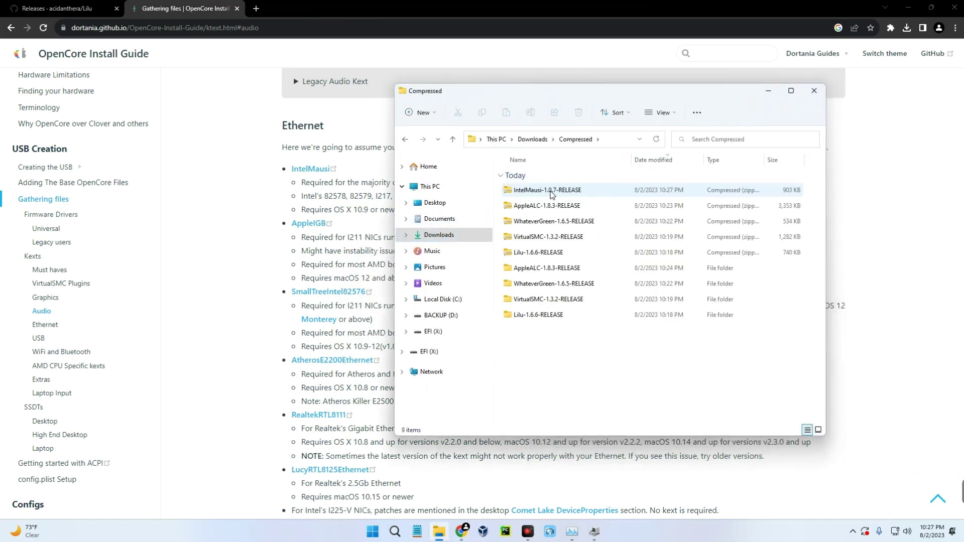
right_click(552, 195)
click(667, 396)
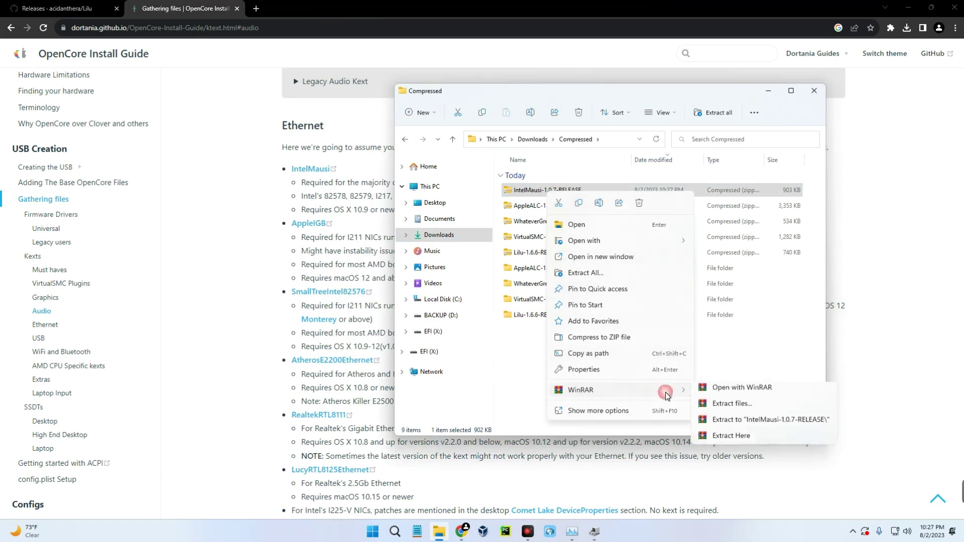
click(725, 405)
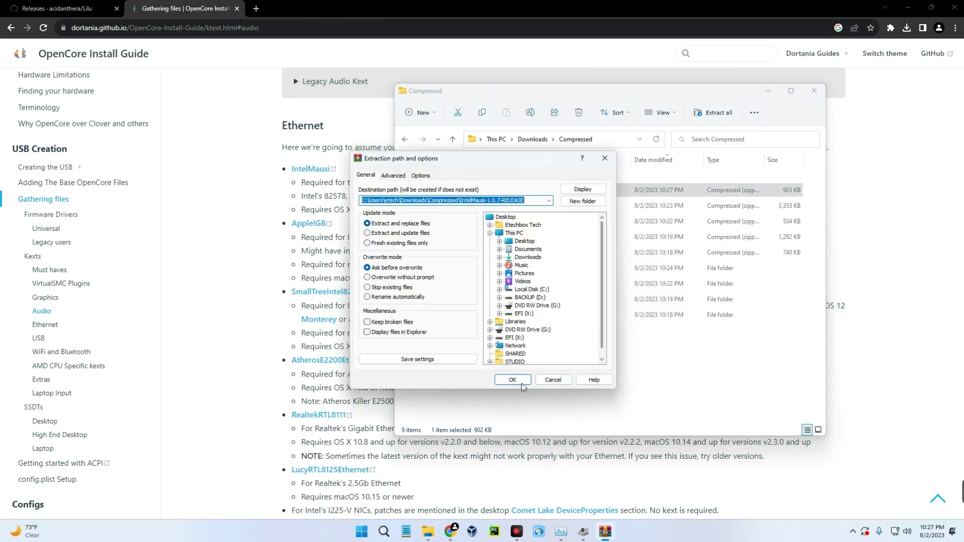
click(514, 381)
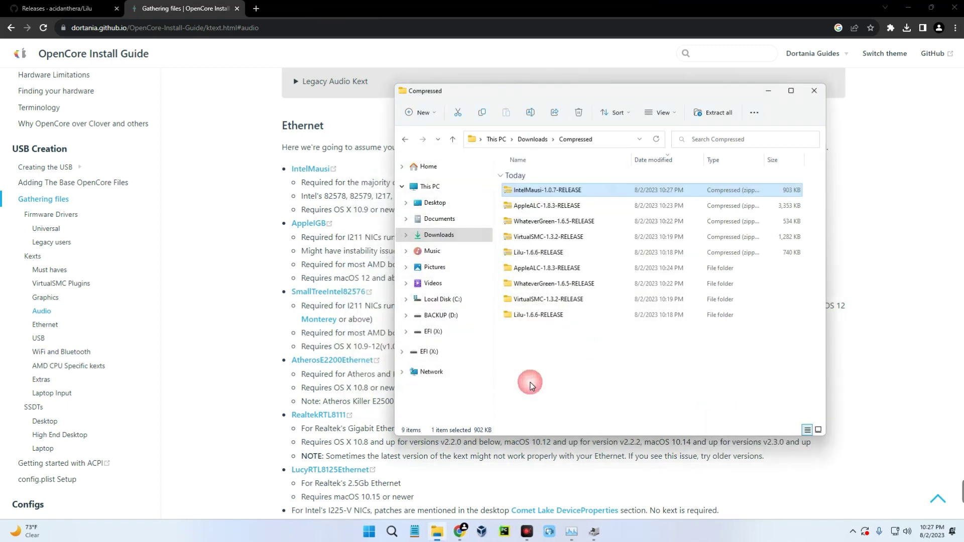
click(577, 355)
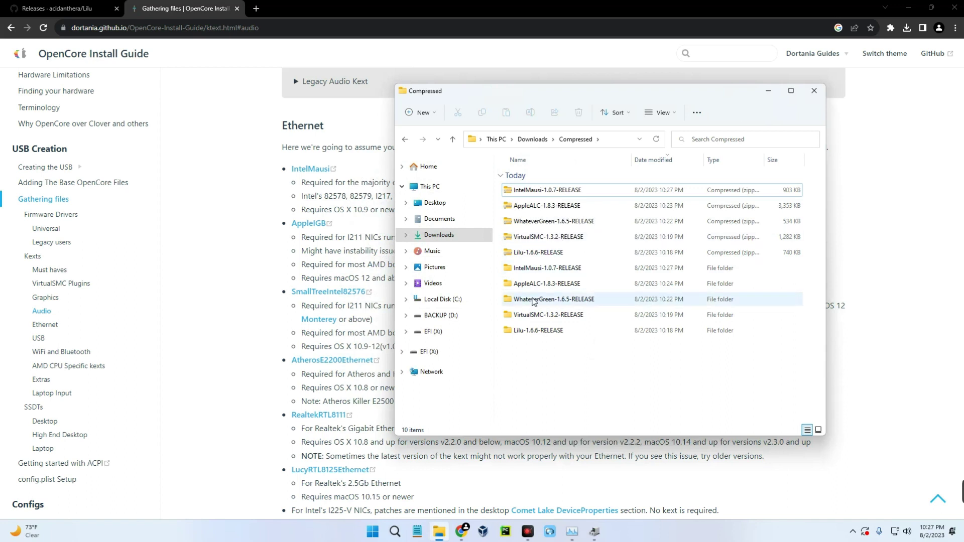
Move IntelMausi.kext from the extracted folder into the EFI/OC/Kexts folder in Downloads.
double_click(554, 268)
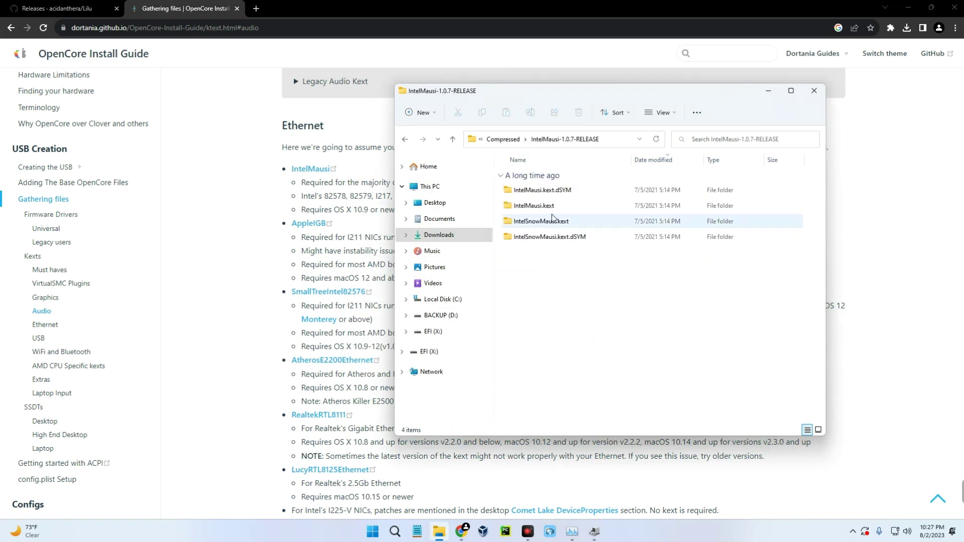
click(551, 206)
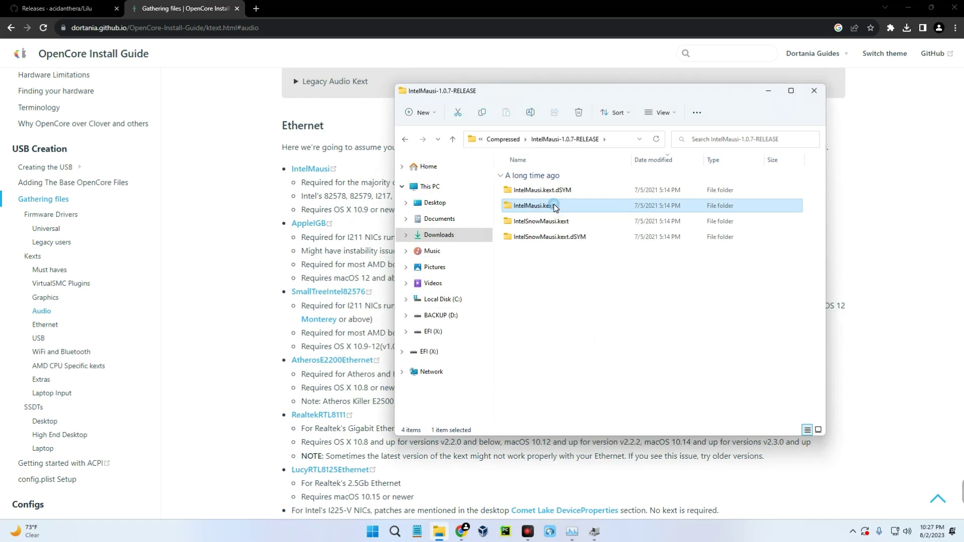
right_click(557, 207)
click(568, 218)
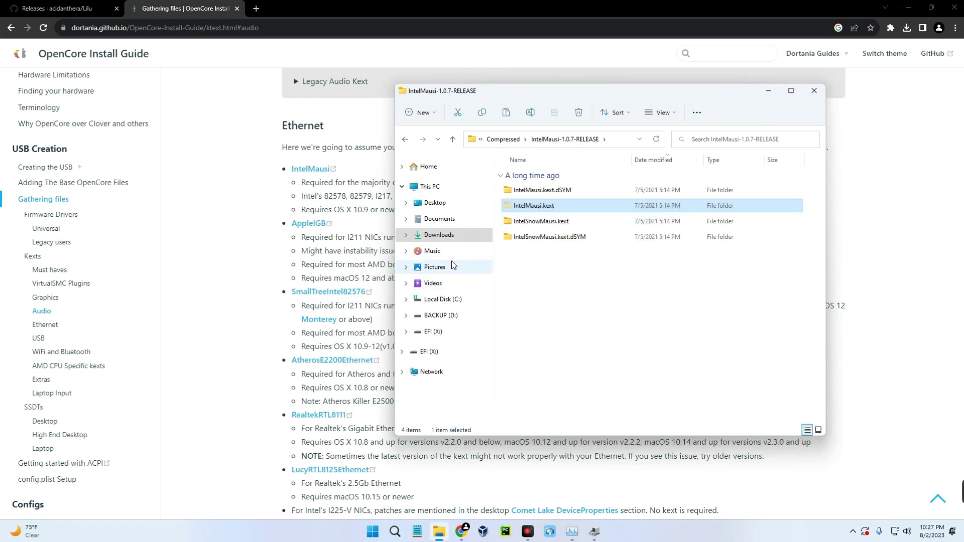
click(448, 237)
double_click(580, 186)
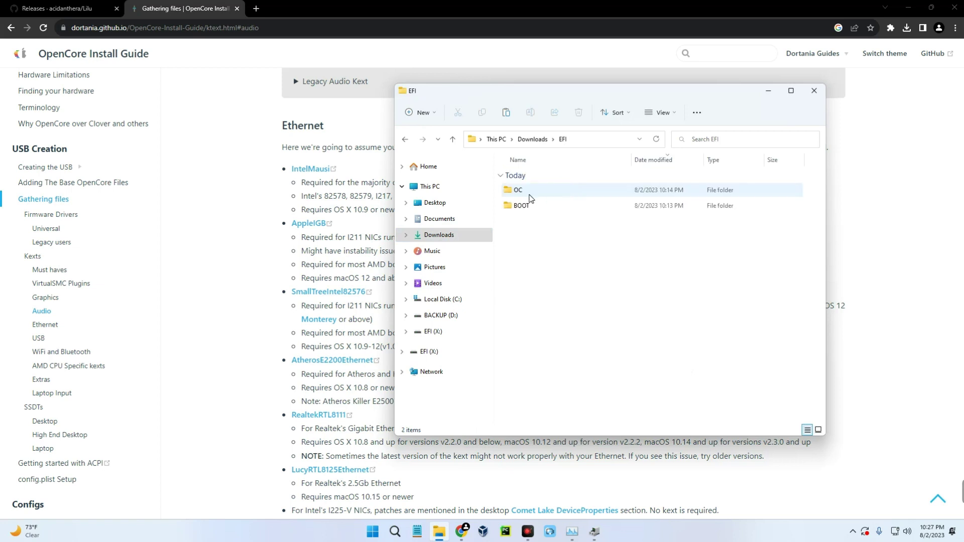
double_click(528, 196)
double_click(535, 208)
right_click(540, 299)
click(547, 304)
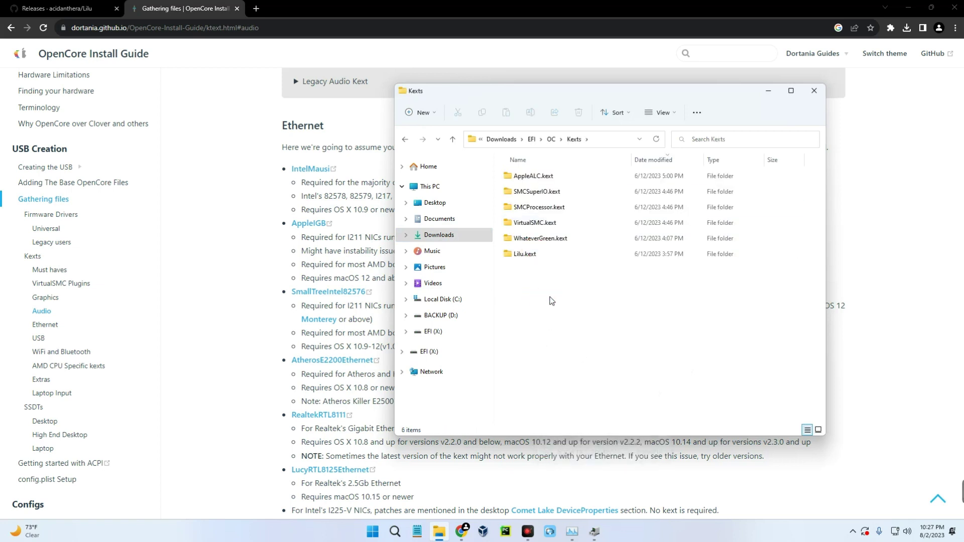
click(569, 306)
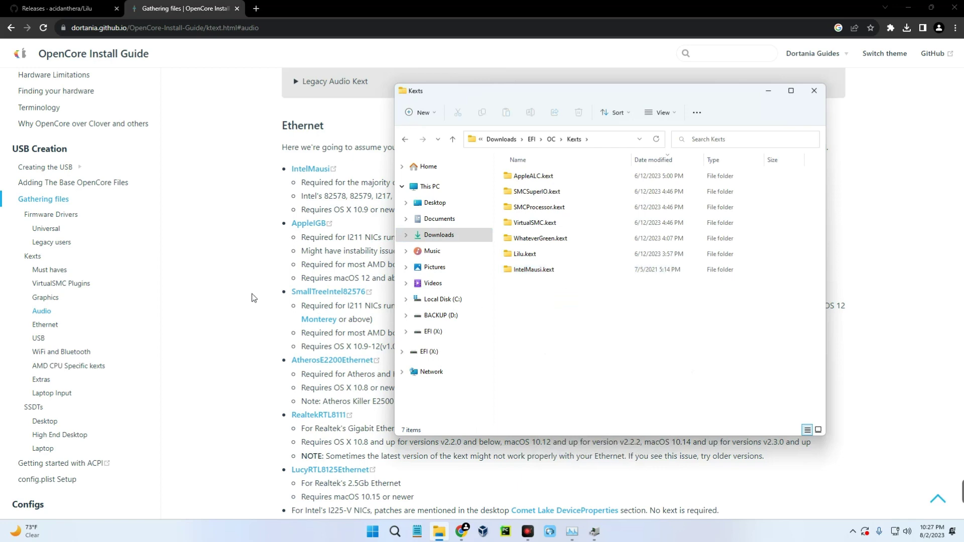
Return to the guide and go on past the Ethernet kexts to the USBToolBox entry in the USB section.
click(252, 294)
scroll(254, 293, down, 2)
scroll(262, 286, down, 7)
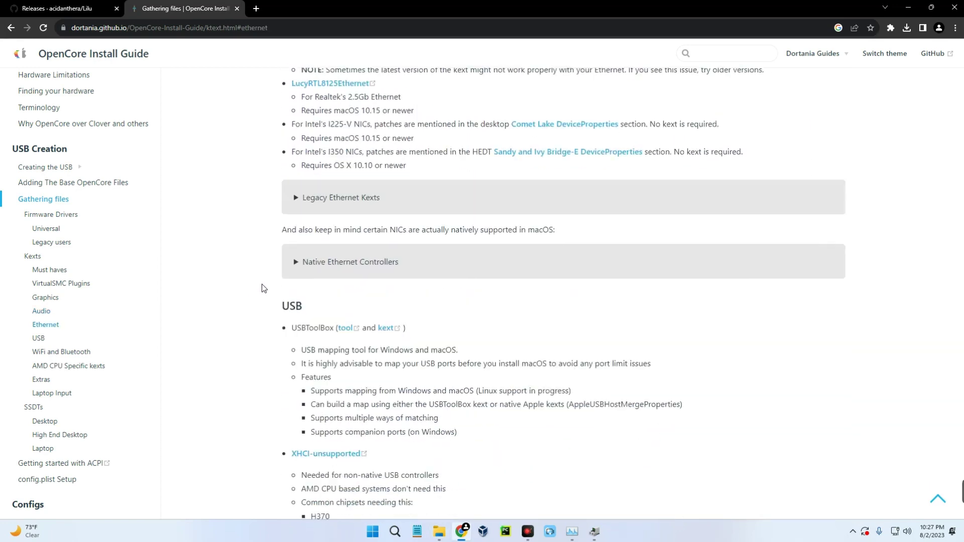
scroll(284, 278, down, 2)
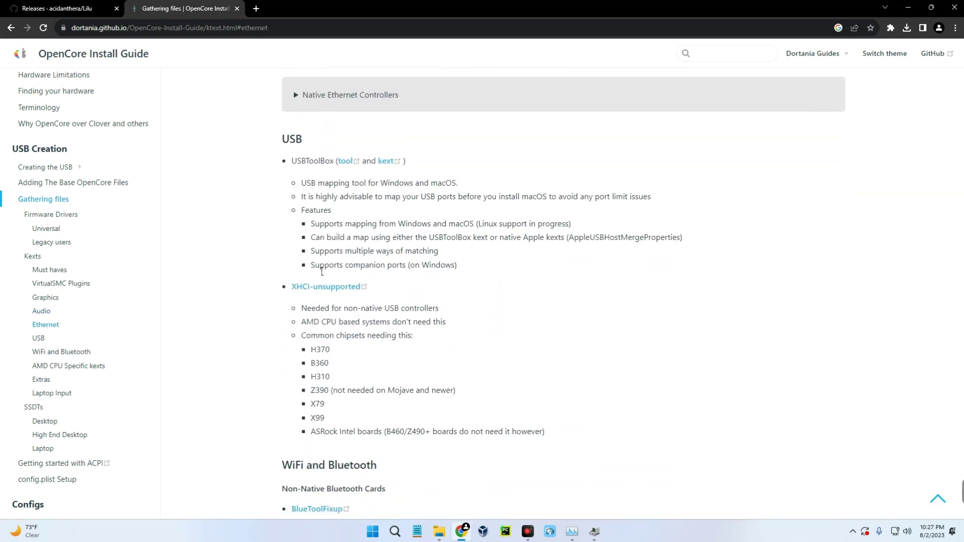
double_click(316, 161)
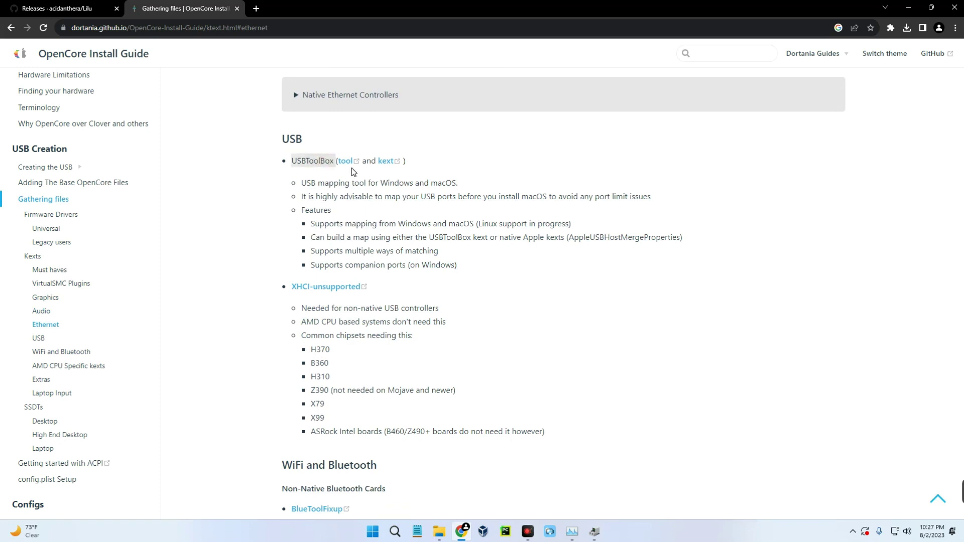
Open the USBToolBox kext repository from the guide in a new tab and go to its releases page.
right_click(387, 165)
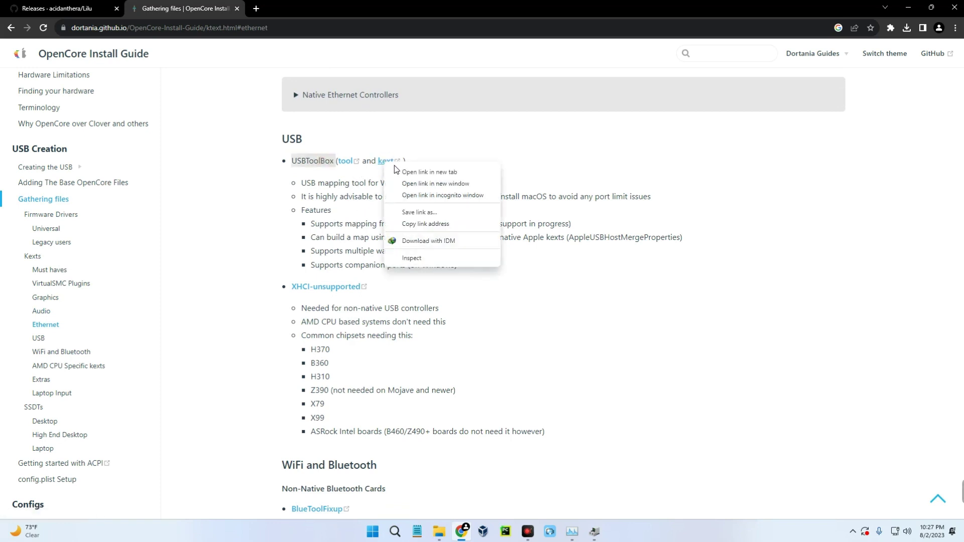
click(403, 173)
key(ctrl+Tab)
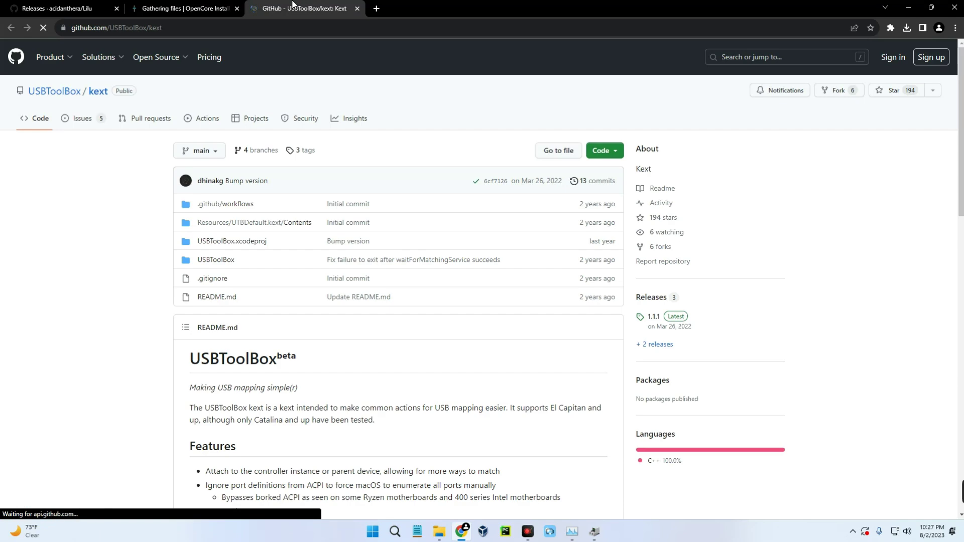
scroll(342, 330, down, 10)
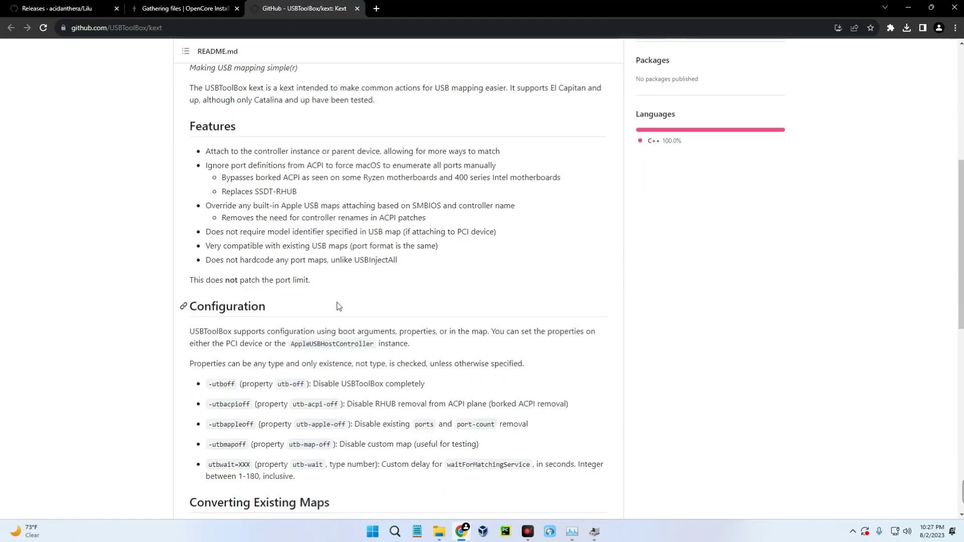
scroll(337, 302, down, 2)
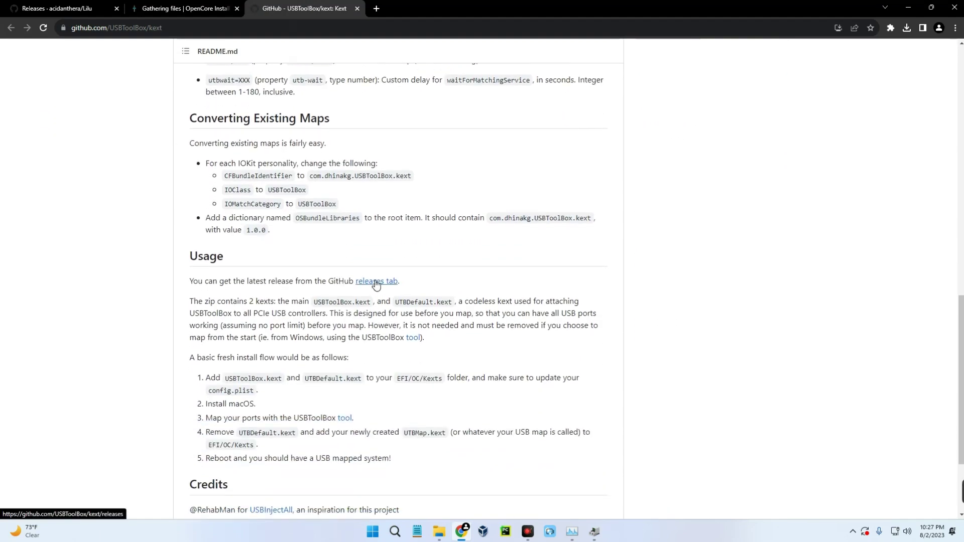
click(374, 283)
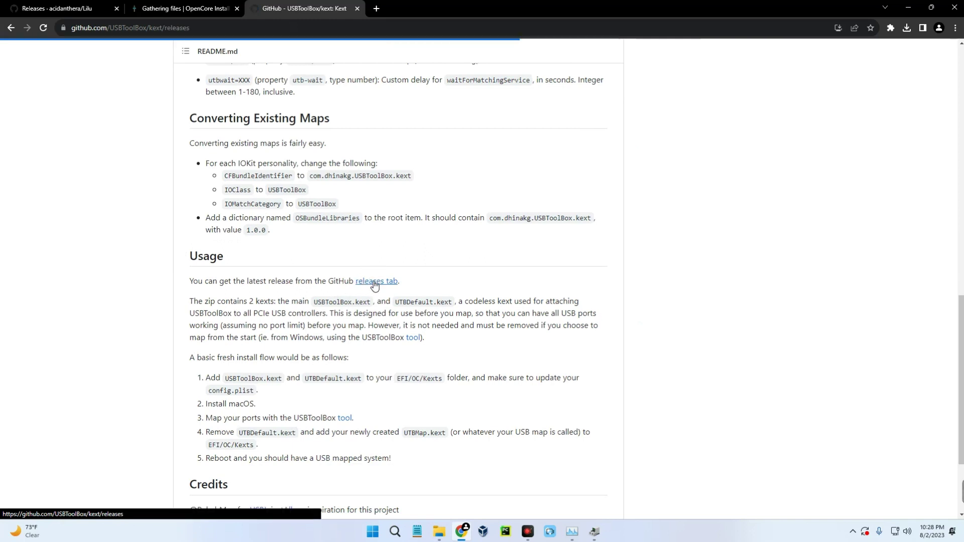
Download USBToolBox-1.1.1-RELEASE.zip to Downloads/Compressed, dismiss the download dialog, and close the releases page.
scroll(372, 285, down, 2)
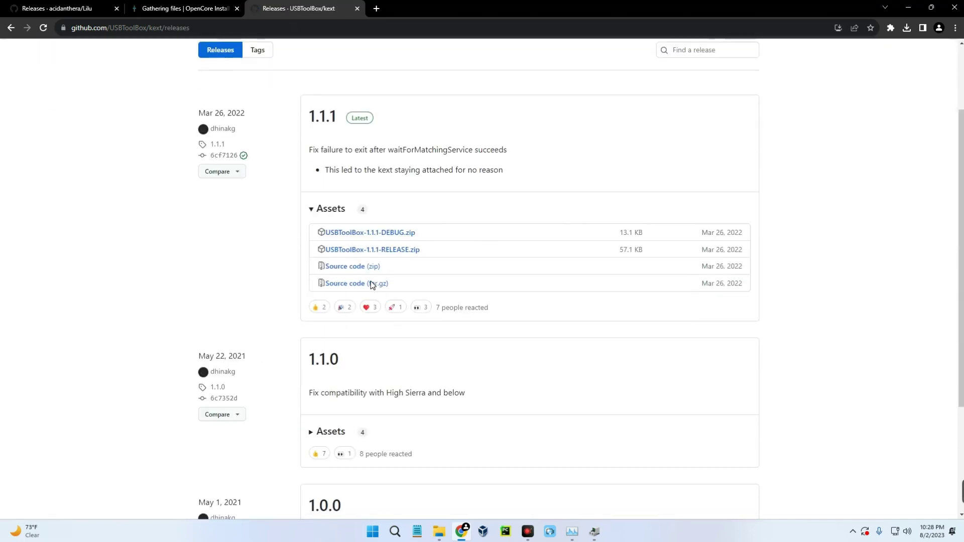
click(389, 249)
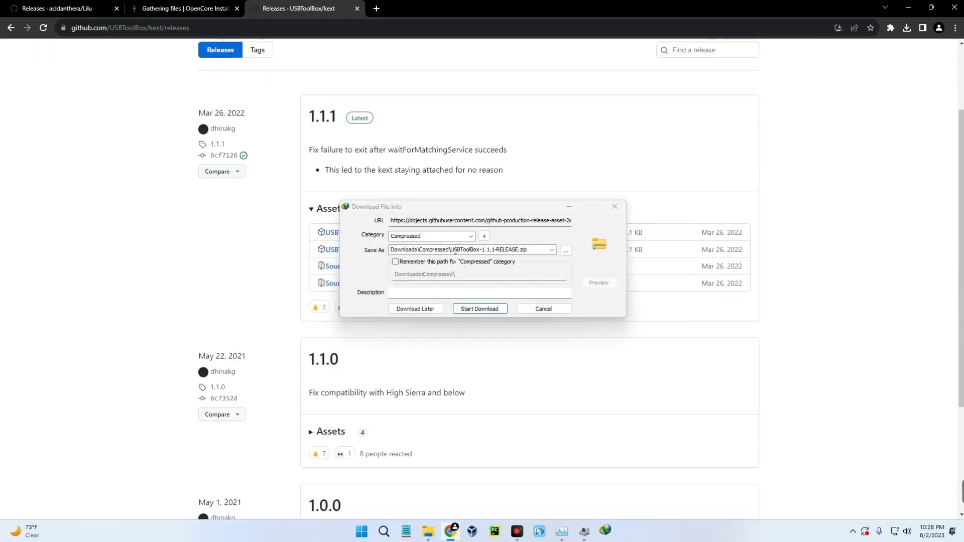
click(484, 308)
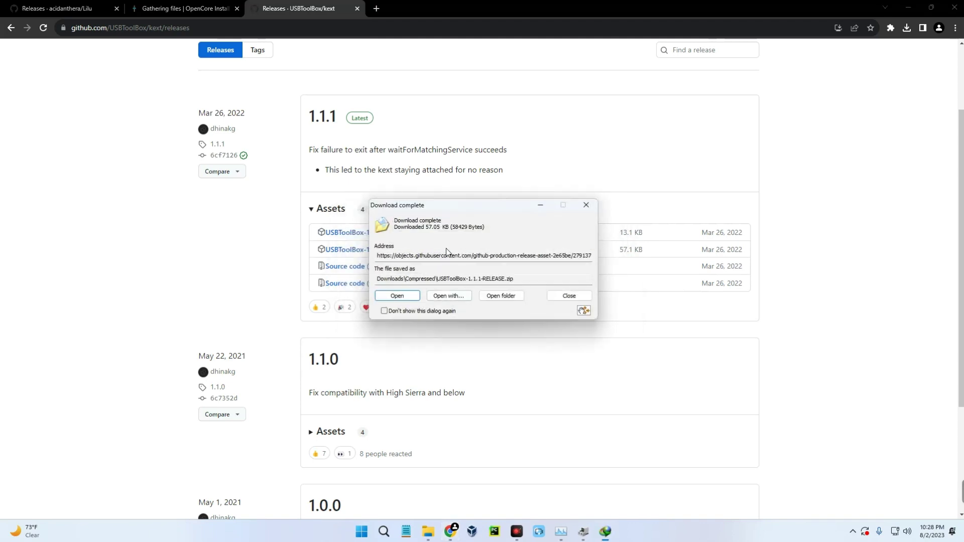
click(570, 296)
click(357, 8)
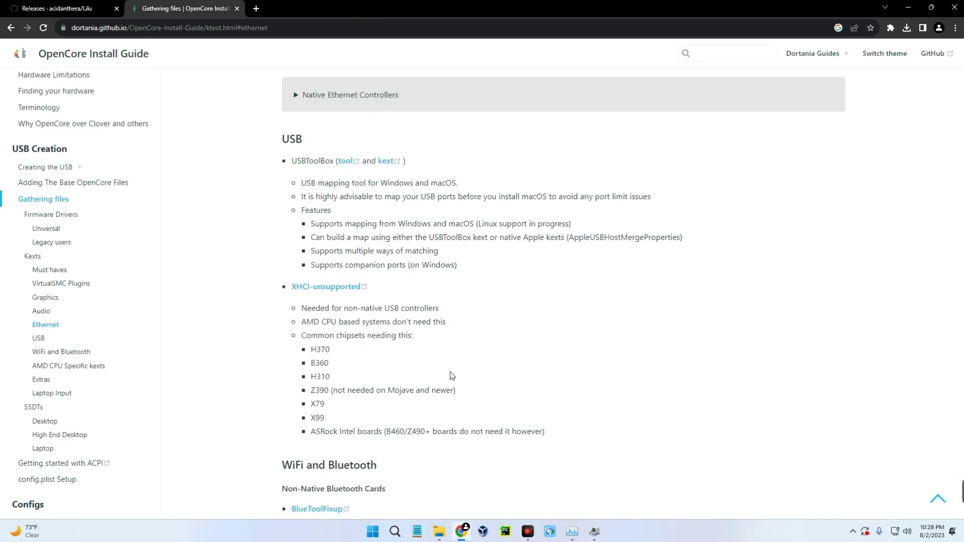
Extract the USBToolBox-1.1.1-RELEASE archive in Downloads/Compressed into its own folder.
click(438, 532)
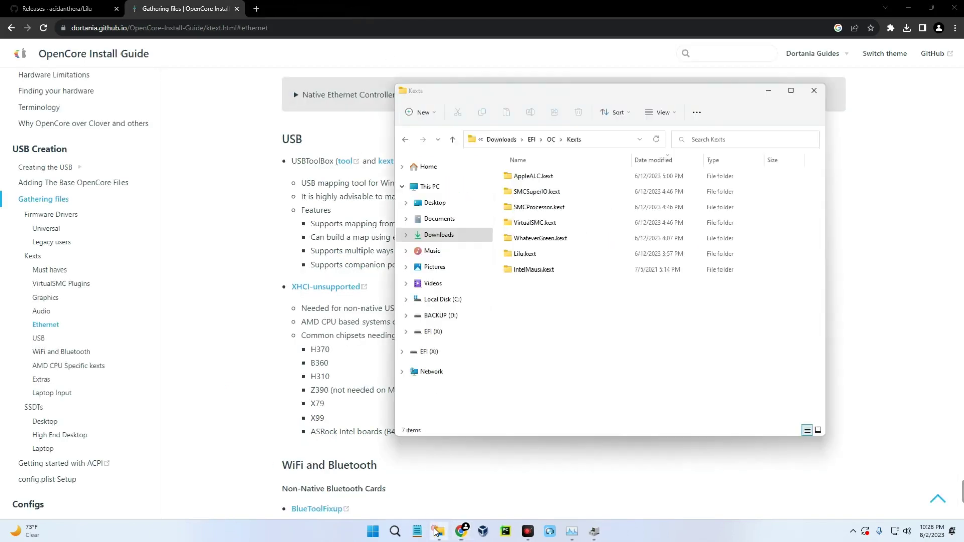
click(463, 236)
double_click(622, 188)
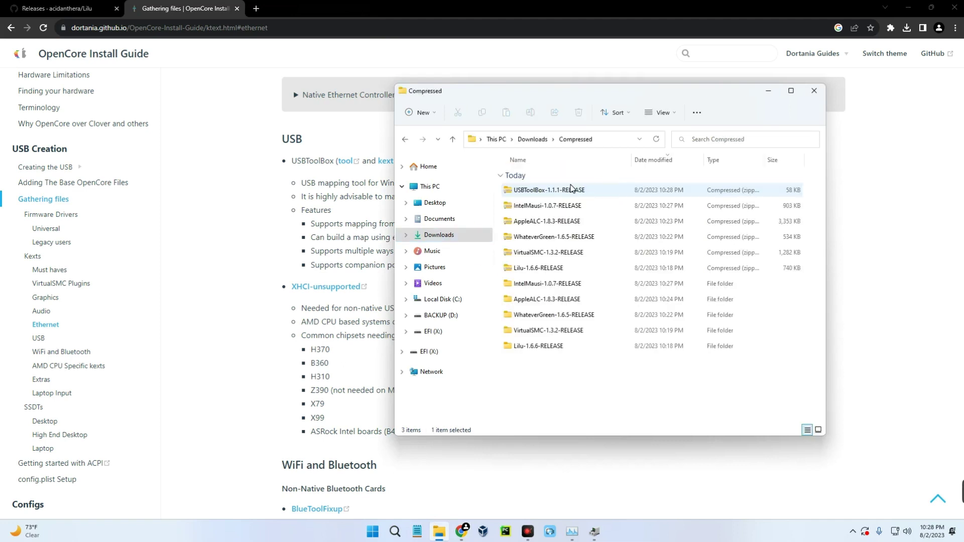
click(549, 193)
right_click(549, 193)
mouse_move(650, 389)
click(721, 405)
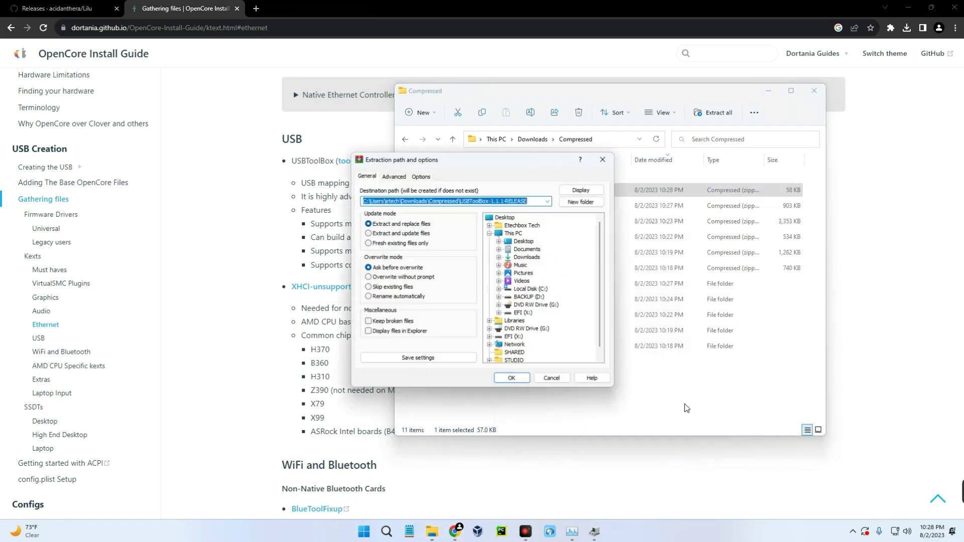
click(511, 378)
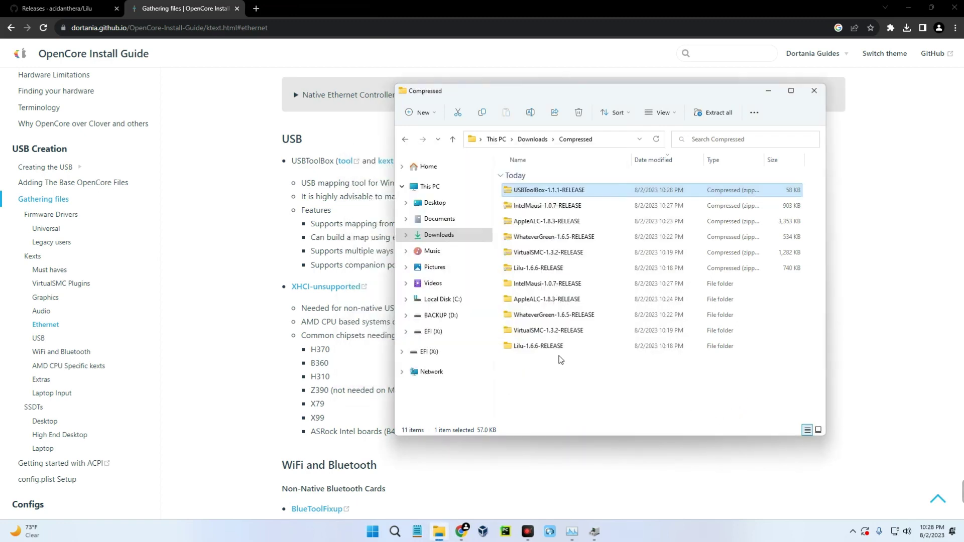
click(581, 372)
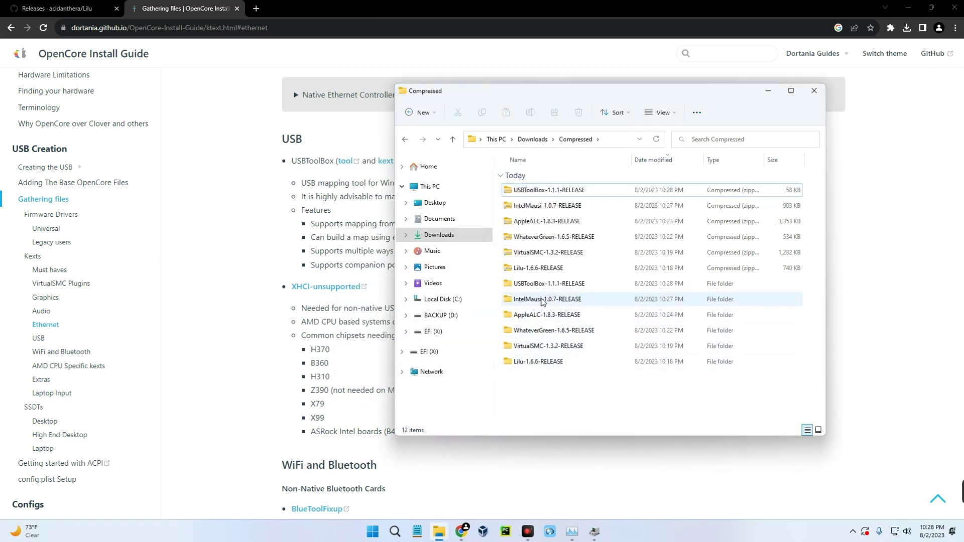
Transfer UTBDefault.kext and USBToolBox.kext from the extracted USBToolBox folder into the EFI/OC/Kexts folder in Downloads.
double_click(535, 283)
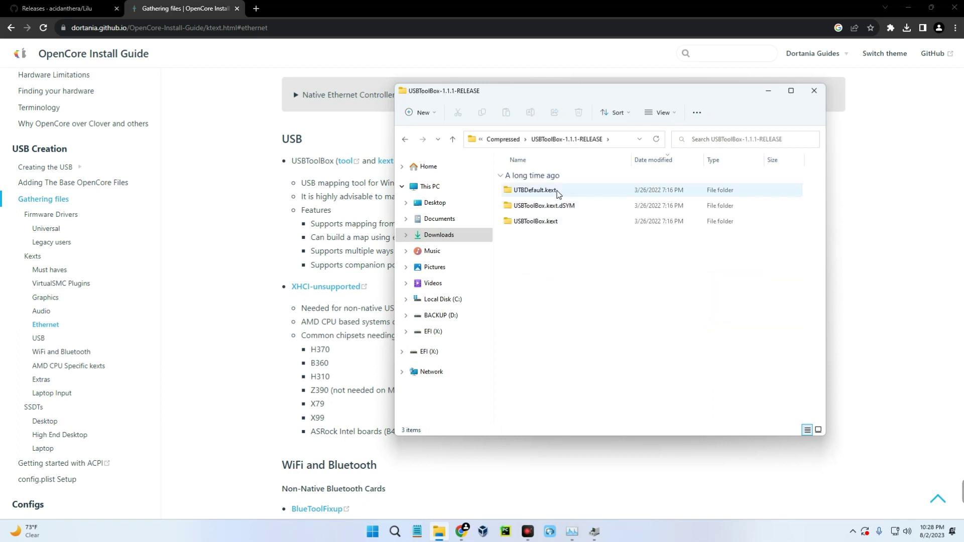
click(631, 224)
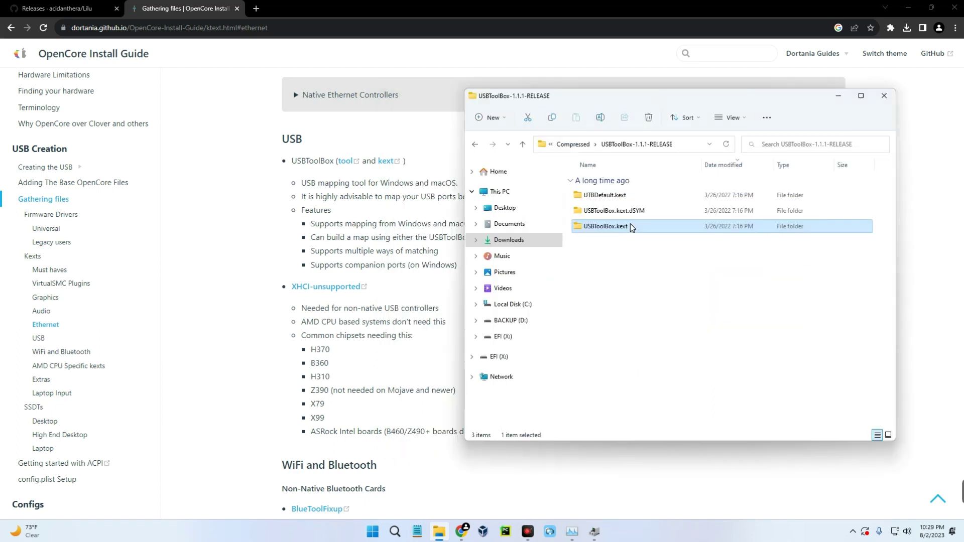
ctrl+click(626, 193)
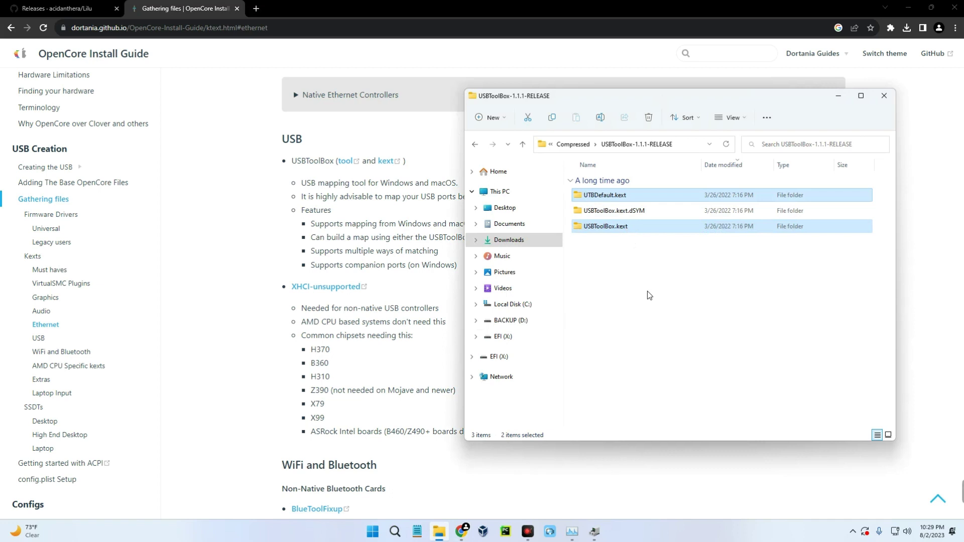
click(525, 240)
click(647, 201)
double_click(647, 201)
double_click(592, 209)
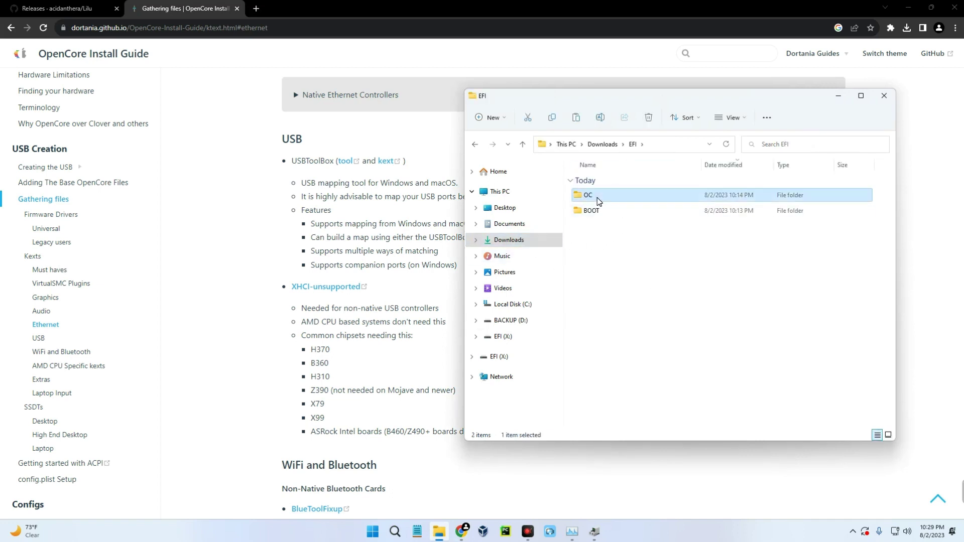
double_click(602, 213)
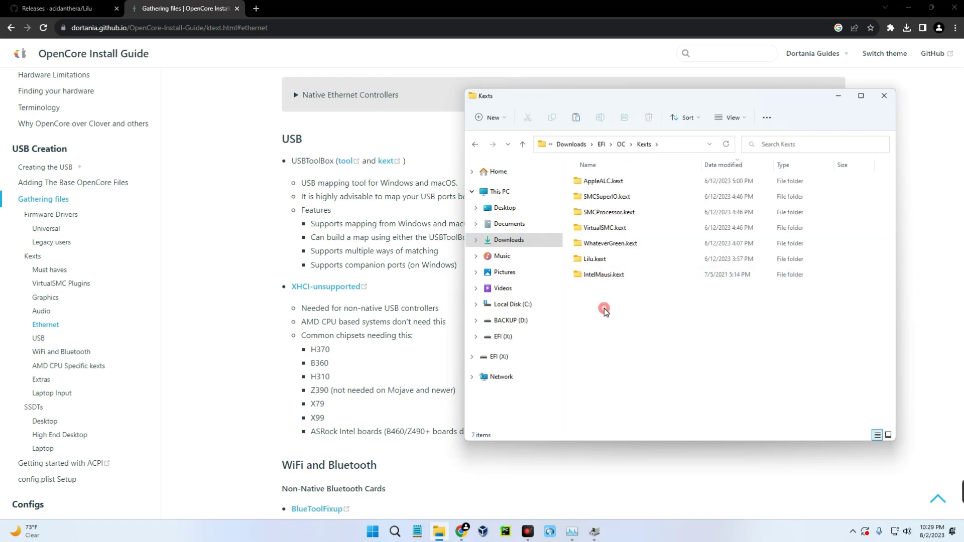
key(ctrl+v)
click(617, 331)
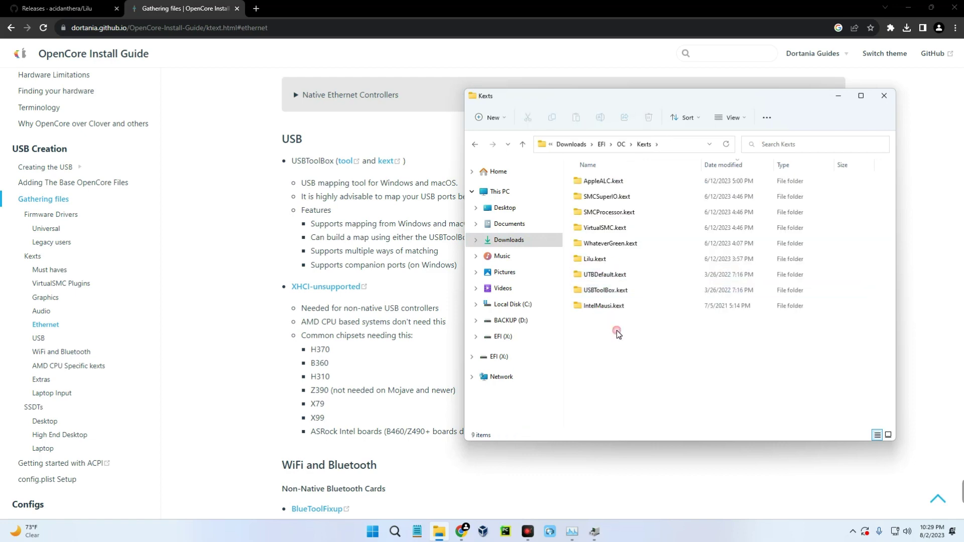
Return to the guide's WiFi and Bluetooth section, read the BlueToolFixup notes and open its releases page in a new tab.
key(alt+Tab)
scroll(479, 306, down, 3)
scroll(519, 322, down, 2)
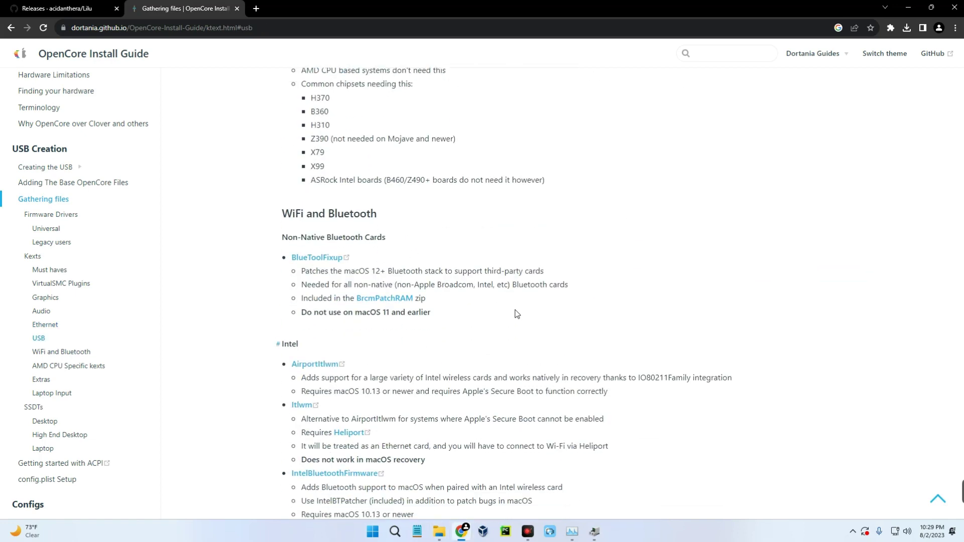
scroll(516, 309, down, 1)
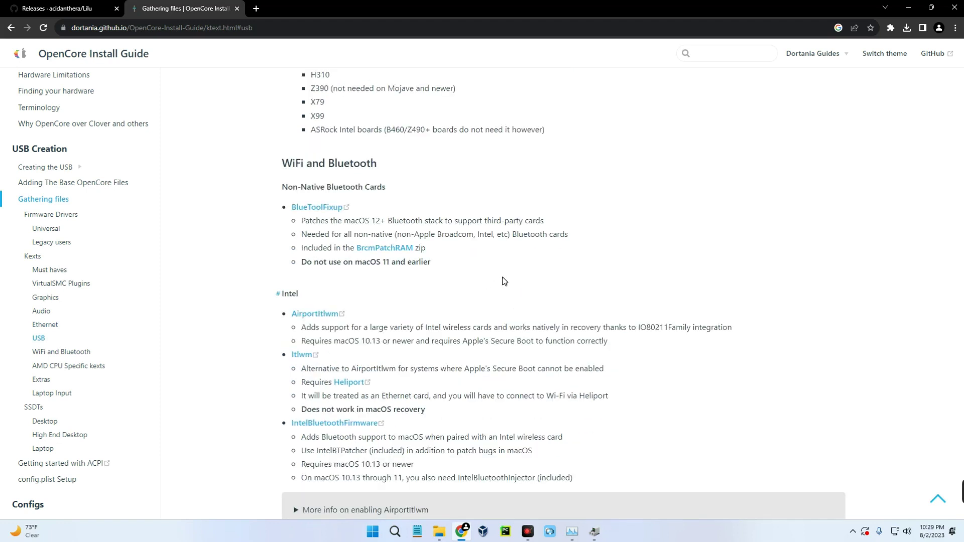
scroll(511, 289, down, 1)
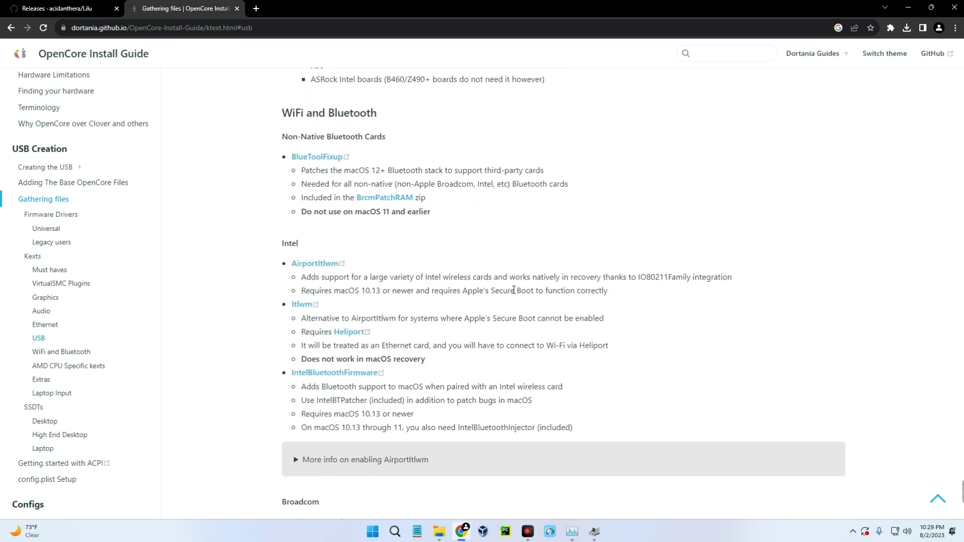
scroll(492, 297, down, 1)
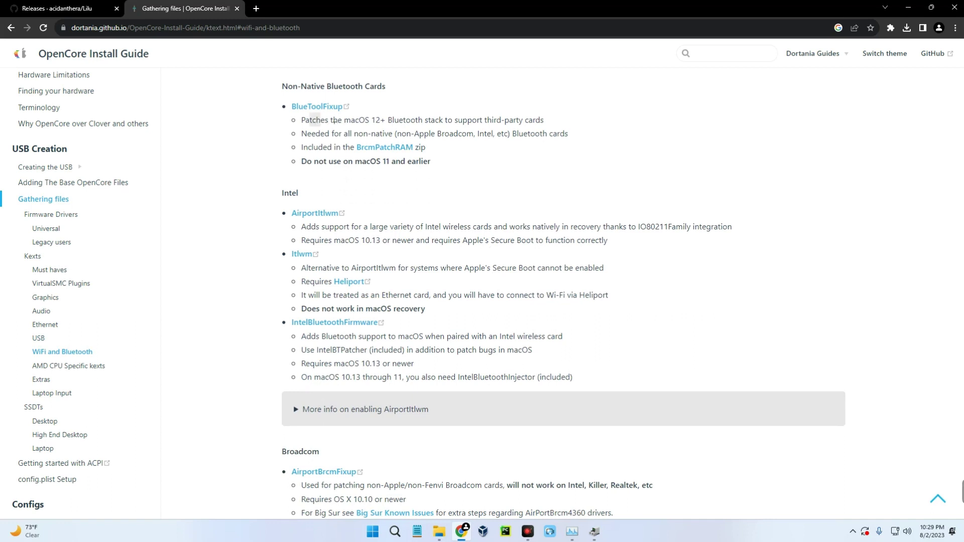
drag(324, 122, 383, 120)
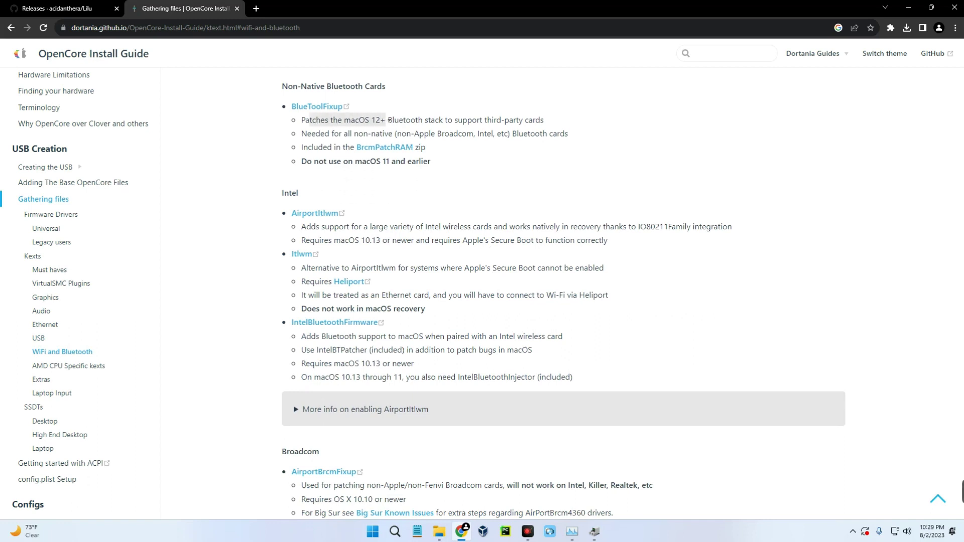
click(454, 117)
scroll(448, 149, up, 2)
right_click(346, 211)
click(346, 216)
Check the BlueToolFixup and AirportItlwm macOS requirements in the guide and open the AirportItlwm releases page in a new tab.
scroll(433, 196, down, 1)
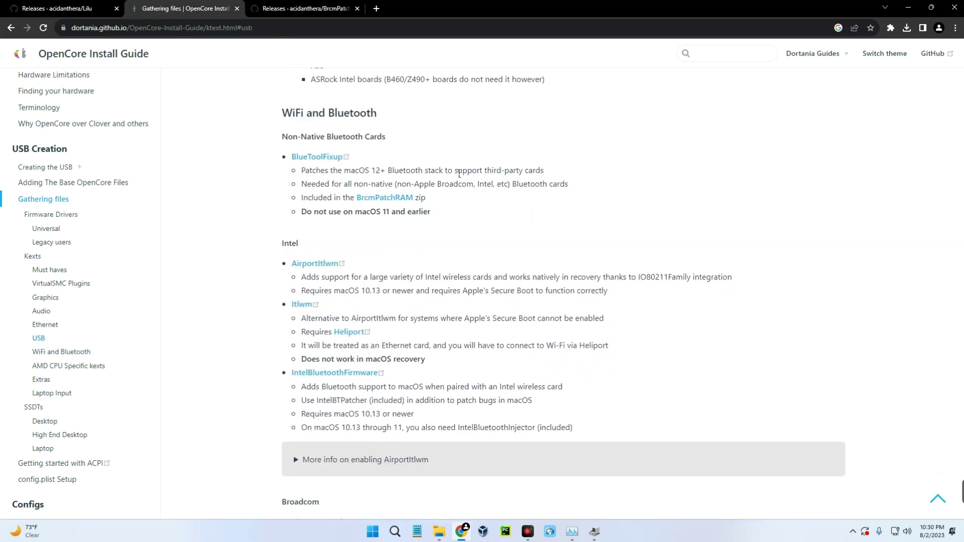
scroll(444, 167, down, 1)
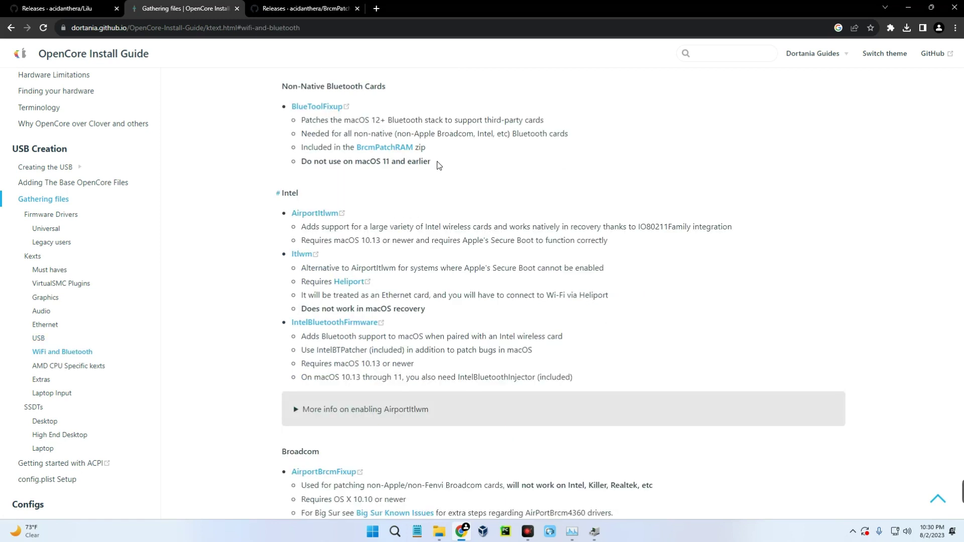
drag(436, 161, 324, 169)
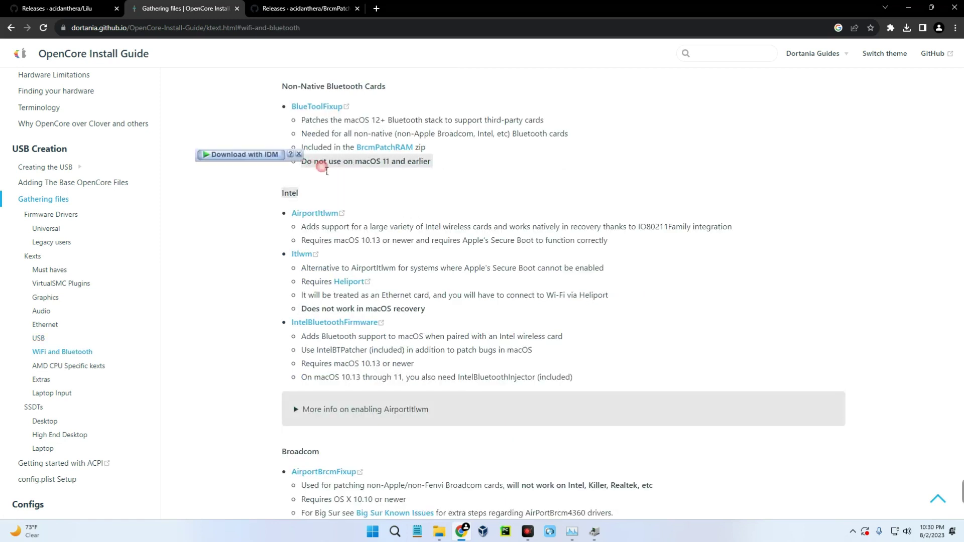
click(427, 192)
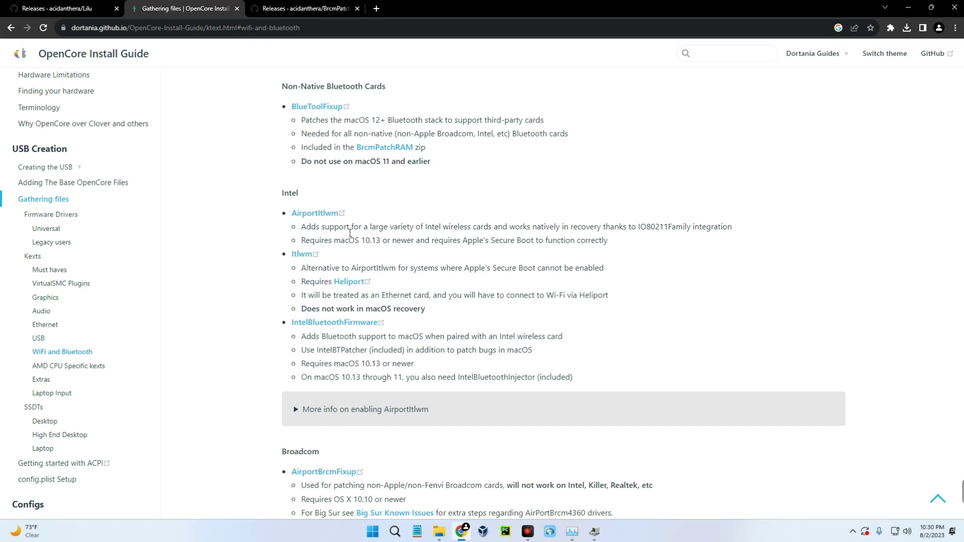
drag(350, 234, 607, 241)
click(608, 255)
right_click(324, 217)
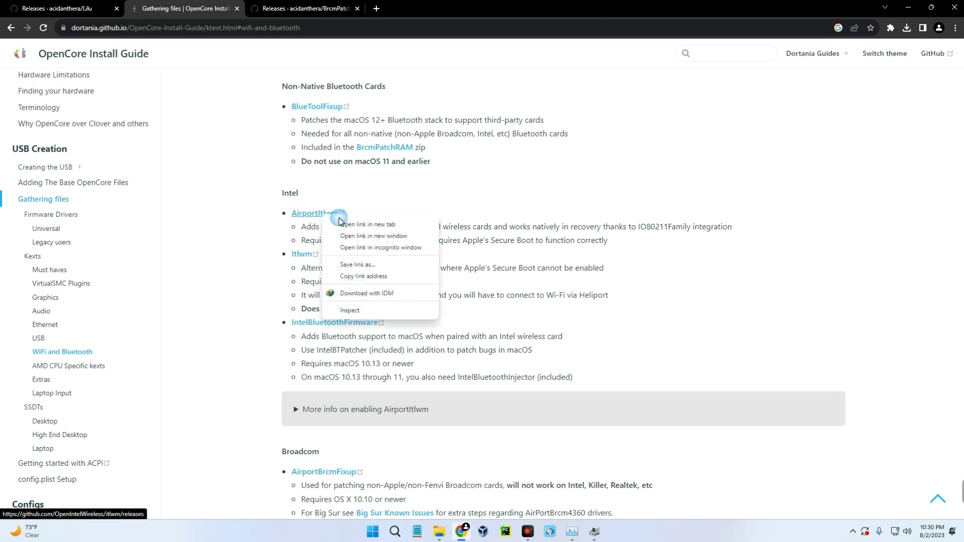
click(342, 224)
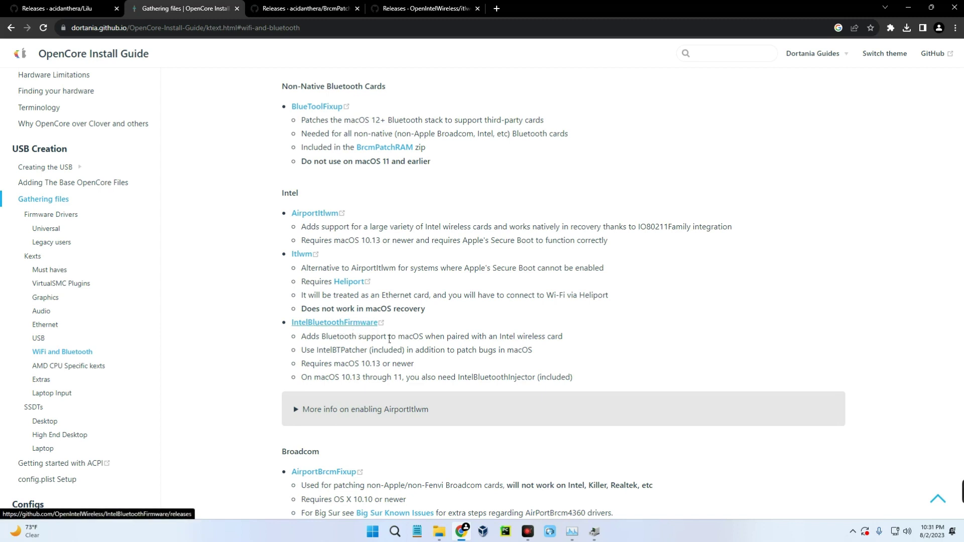
Check the guide's IntelBluetoothFirmware requirements, and download itlwm_v2.2.0_stable.kext.zip from the OpenIntelWireless releases page.
scroll(409, 346, down, 1)
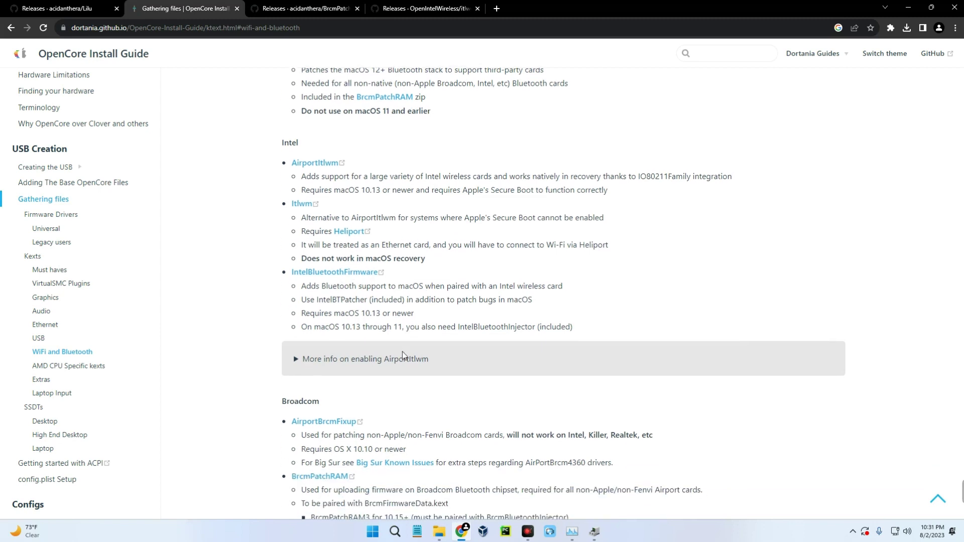
drag(409, 313, 297, 313)
click(396, 320)
scroll(384, 316, up, 1)
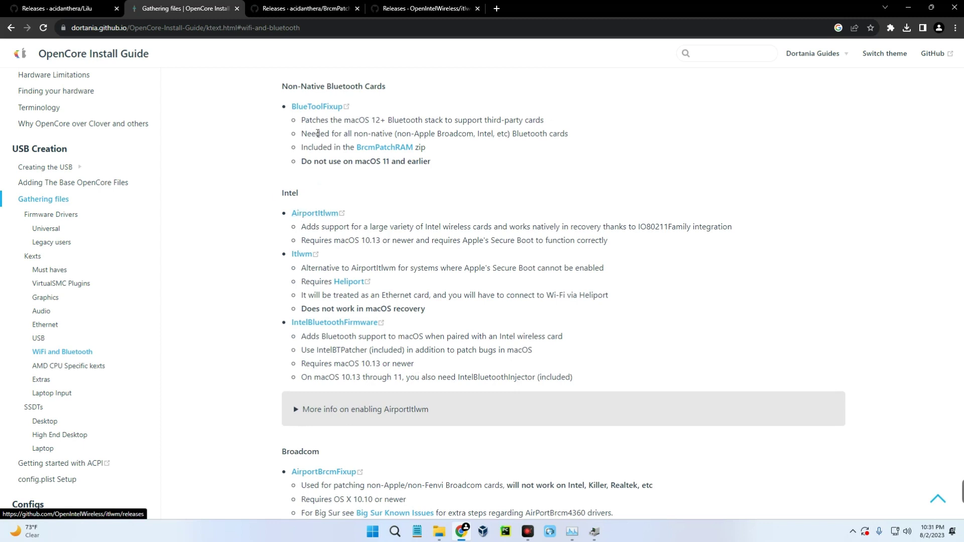
scroll(355, 190, up, 1)
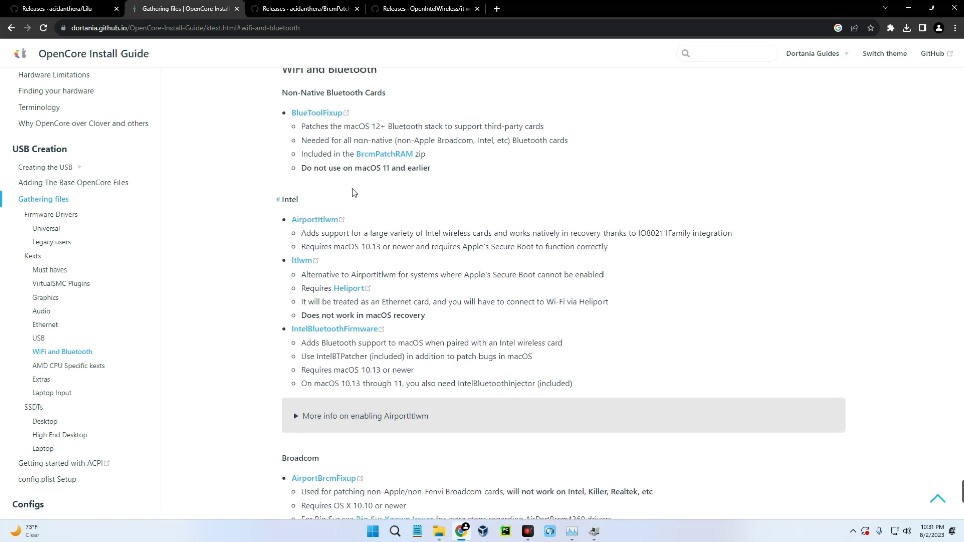
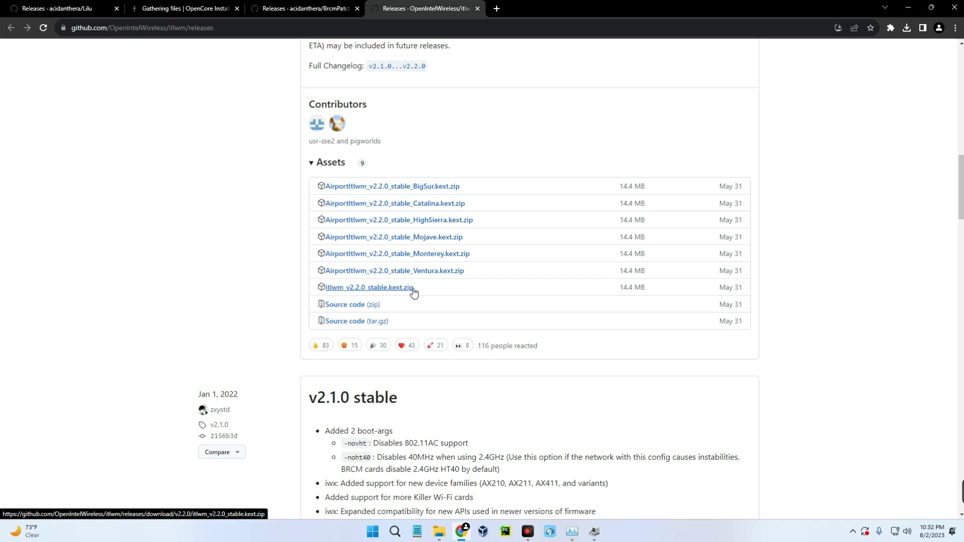
click(395, 292)
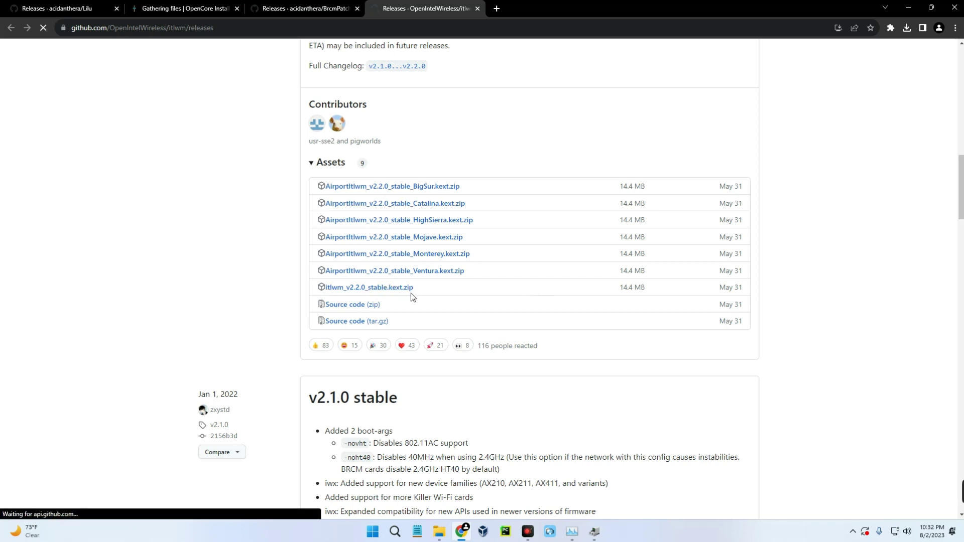
click(491, 309)
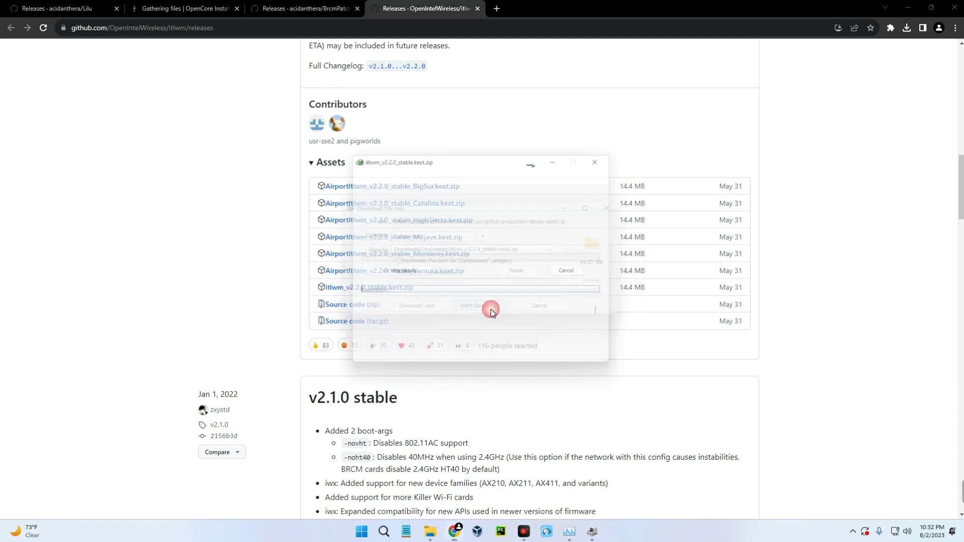
Download BrcmPatchRAM-2.6.7-RELEASE.zip to Downloads/Compressed and close both the BrcmPatchRAM and itlwm releases pages.
click(306, 8)
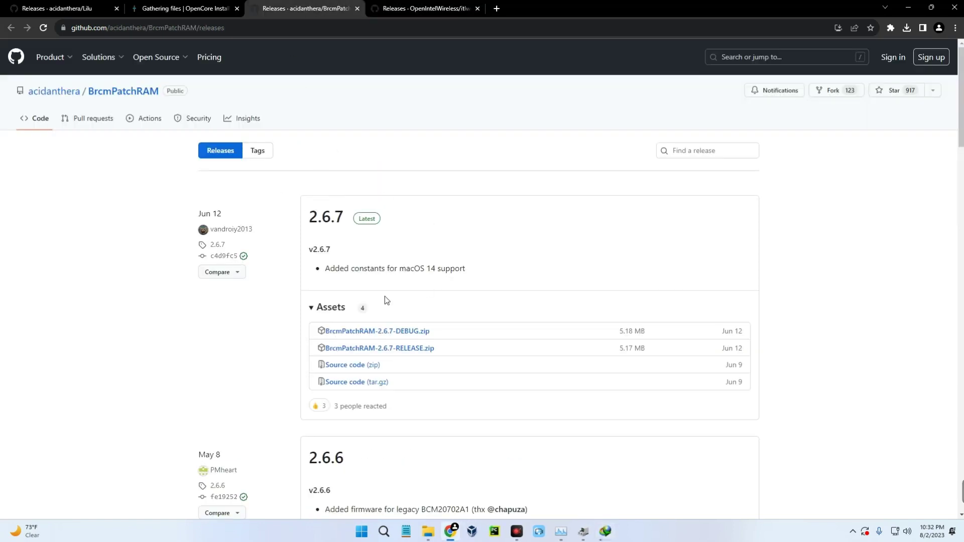
click(389, 351)
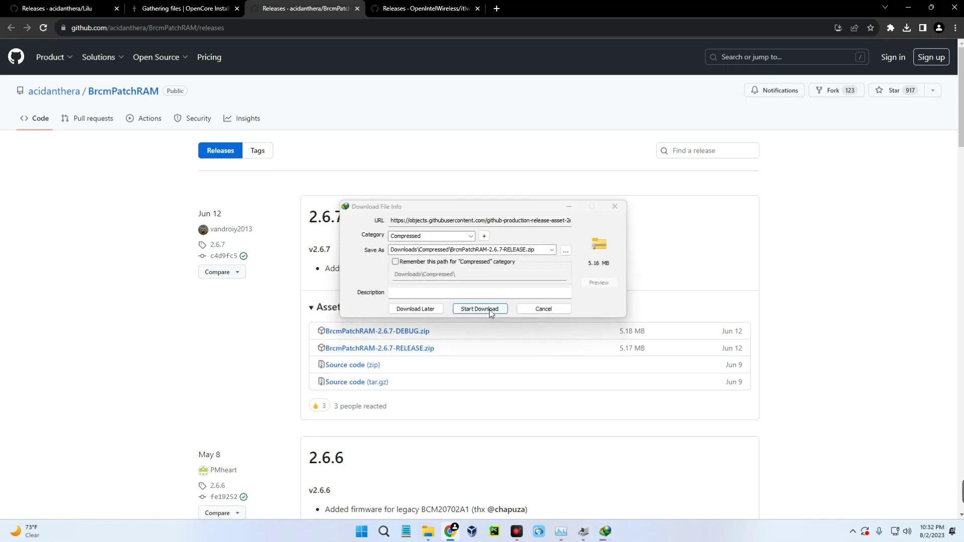
click(491, 312)
click(357, 9)
click(357, 8)
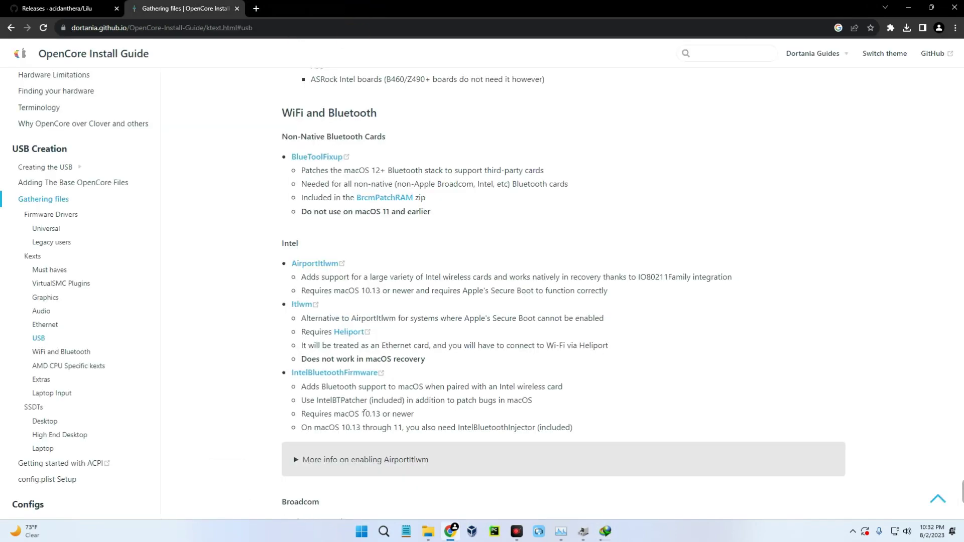
Open Downloads/Compressed in File Explorer and delete all the previously used kext archives and their extracted folders.
click(426, 530)
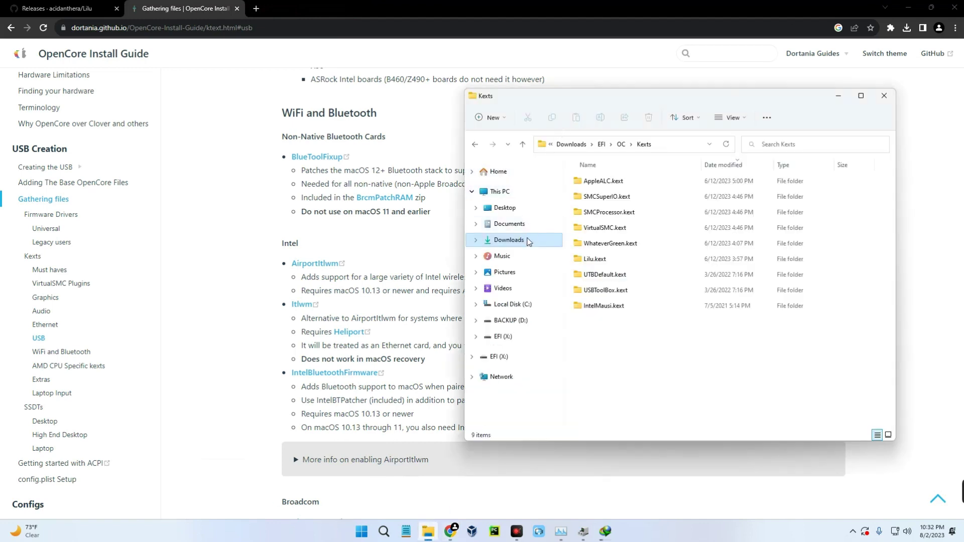
click(527, 241)
drag(627, 100, 568, 94)
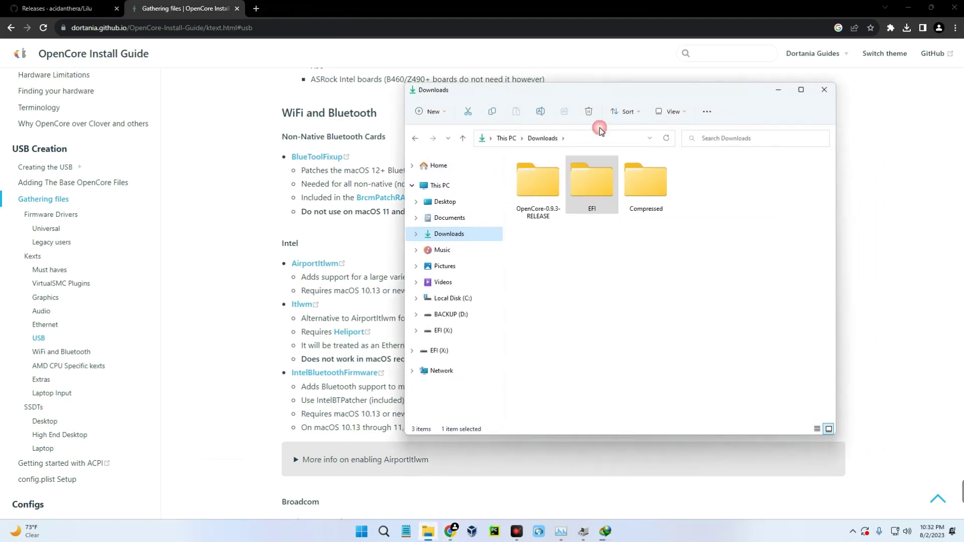
double_click(646, 187)
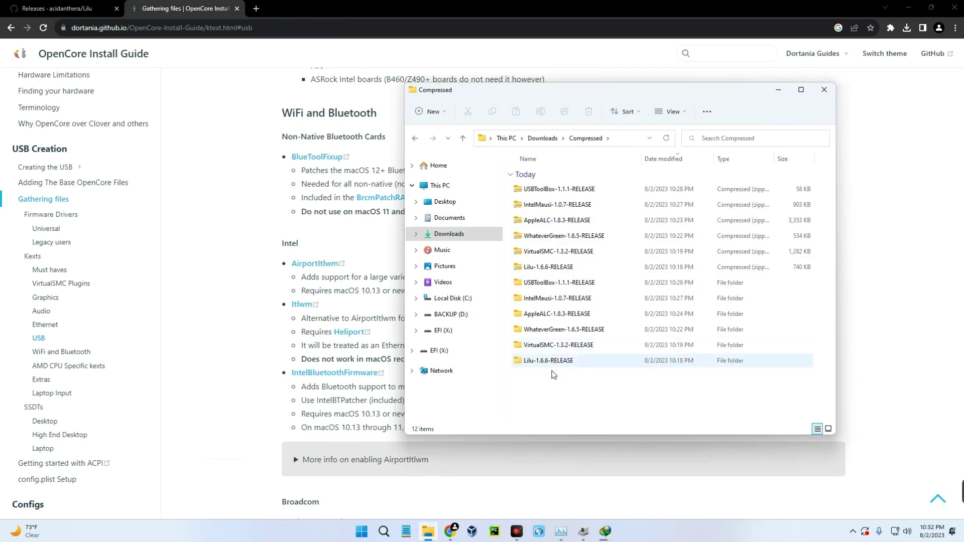
drag(546, 381, 585, 187)
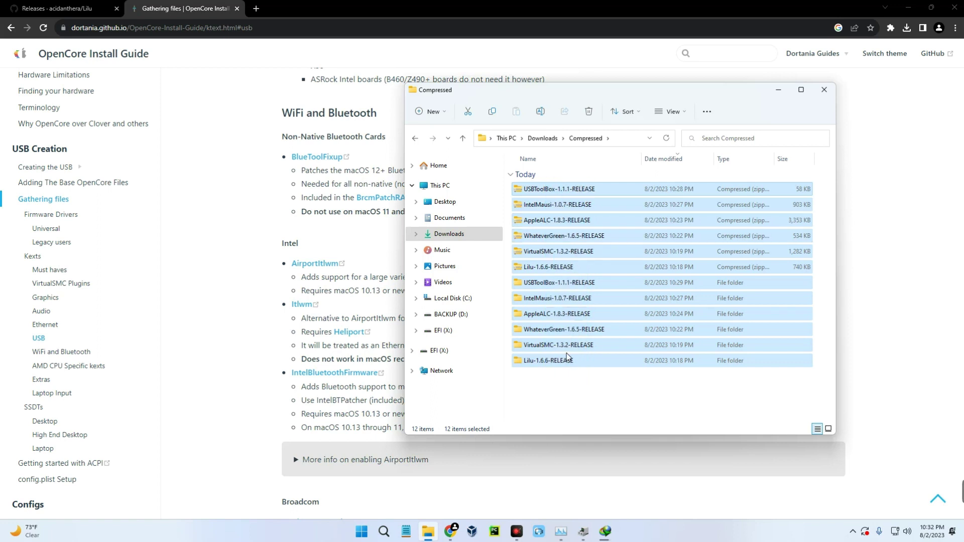
Extract the BrcmPatchRAM-2.6.7-RELEASE archive with WinRAR to its own folder inside Compressed.
click(526, 190)
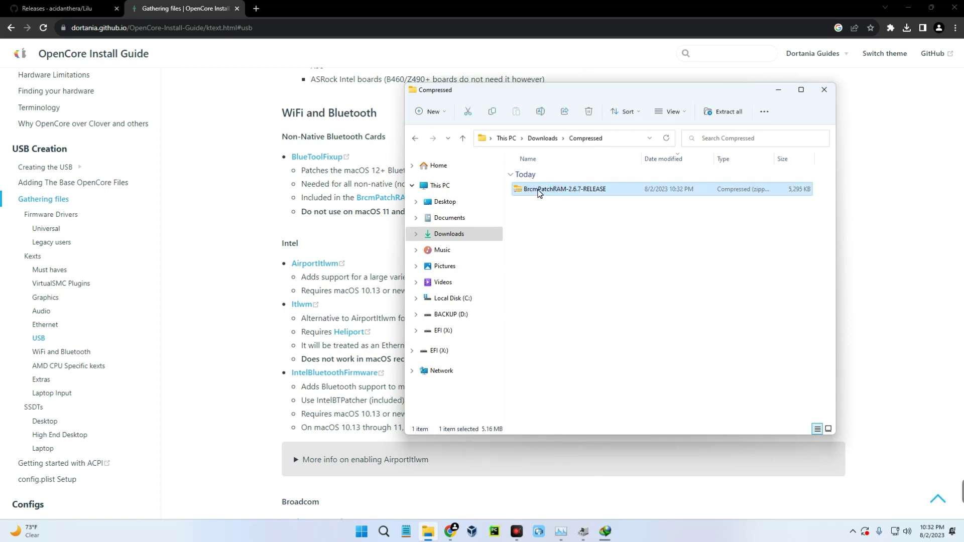
right_click(540, 190)
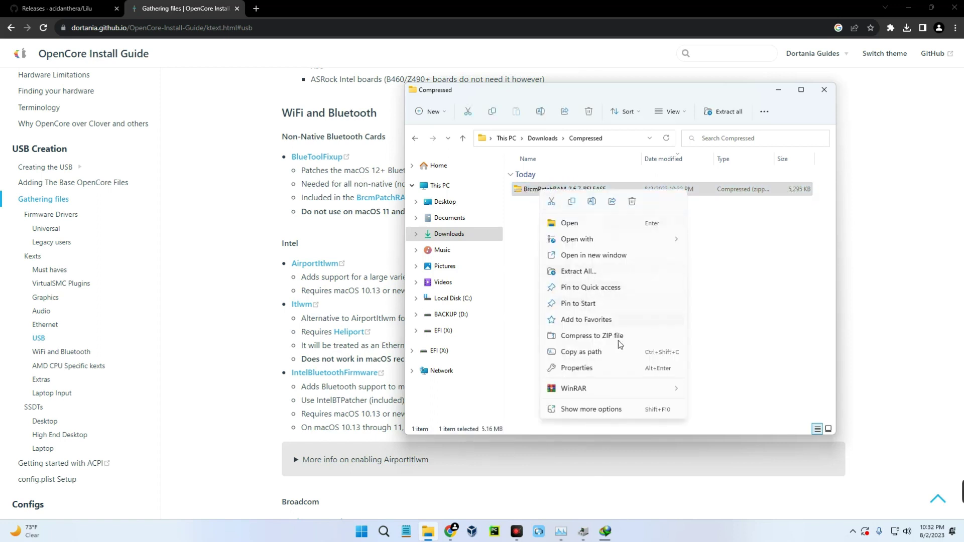
mouse_move(628, 389)
click(688, 407)
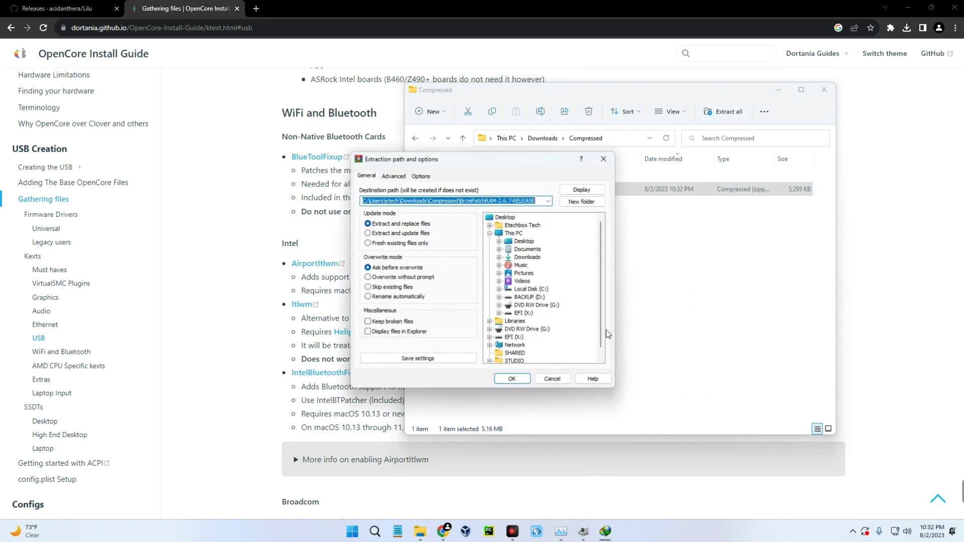
click(511, 377)
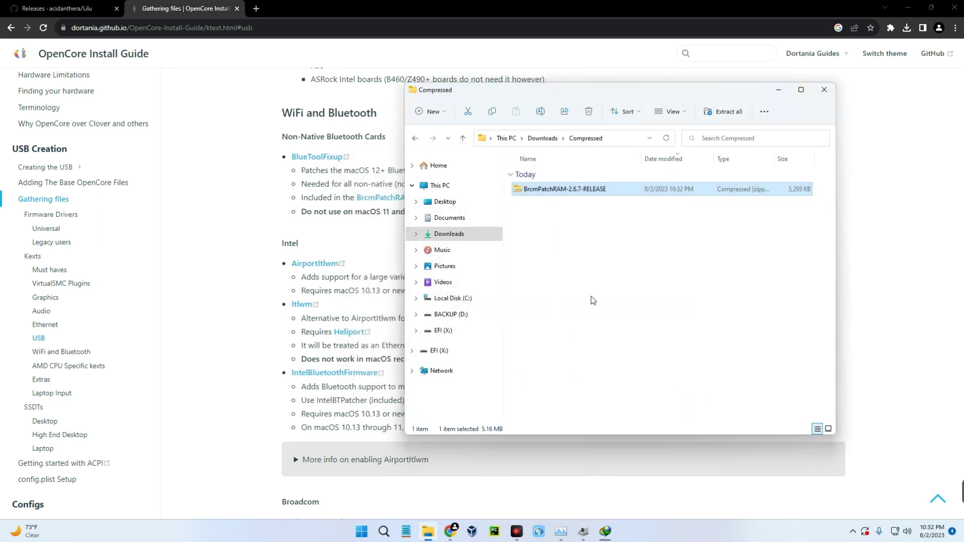
Extract the itlwm_v2.2.0_stable.kext archive with WinRAR to its own folder inside Compressed.
click(542, 193)
right_click(542, 193)
mouse_move(642, 391)
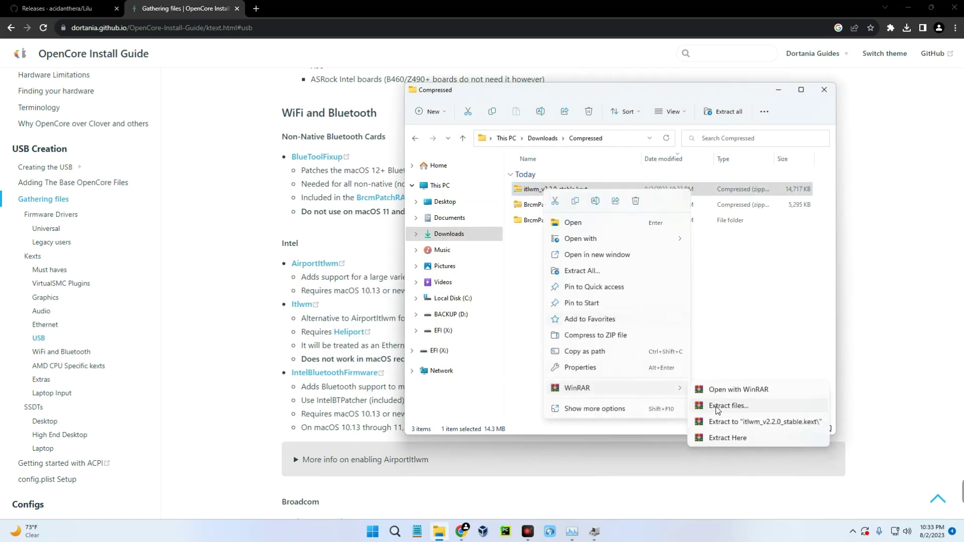
click(717, 411)
click(512, 377)
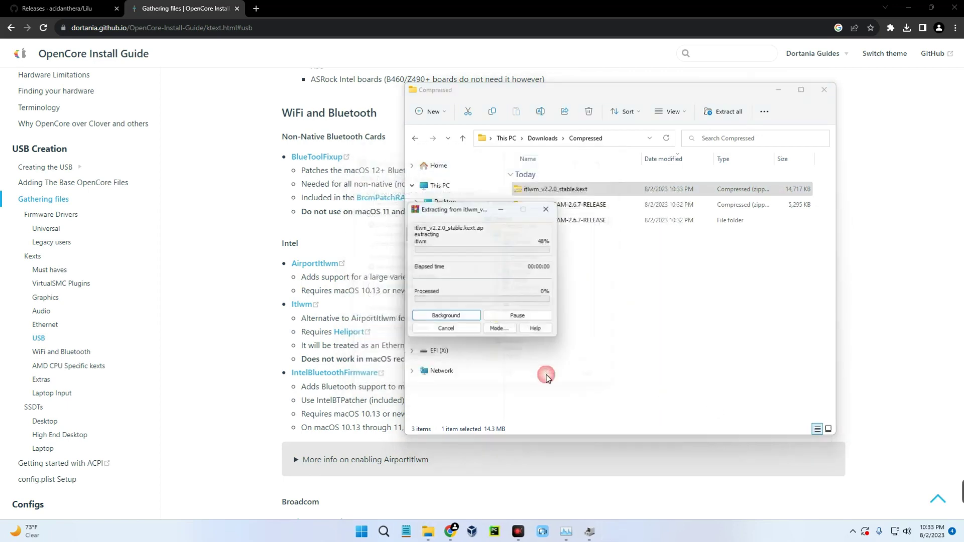
Place itlwm.kext from the extracted itlwm_v2.2.0_stable.kext folder in Downloads/EFI/OC/Kexts.
click(555, 223)
double_click(556, 223)
click(541, 190)
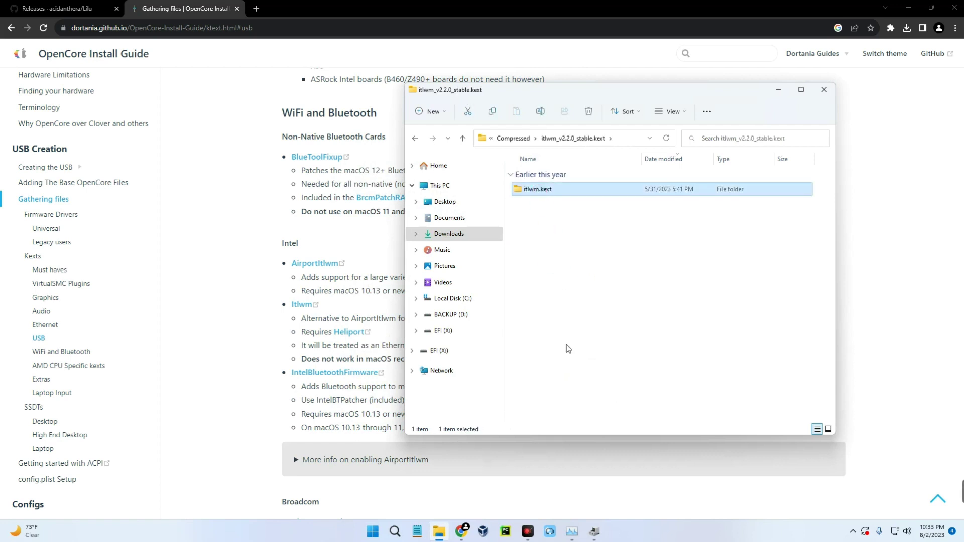
click(454, 235)
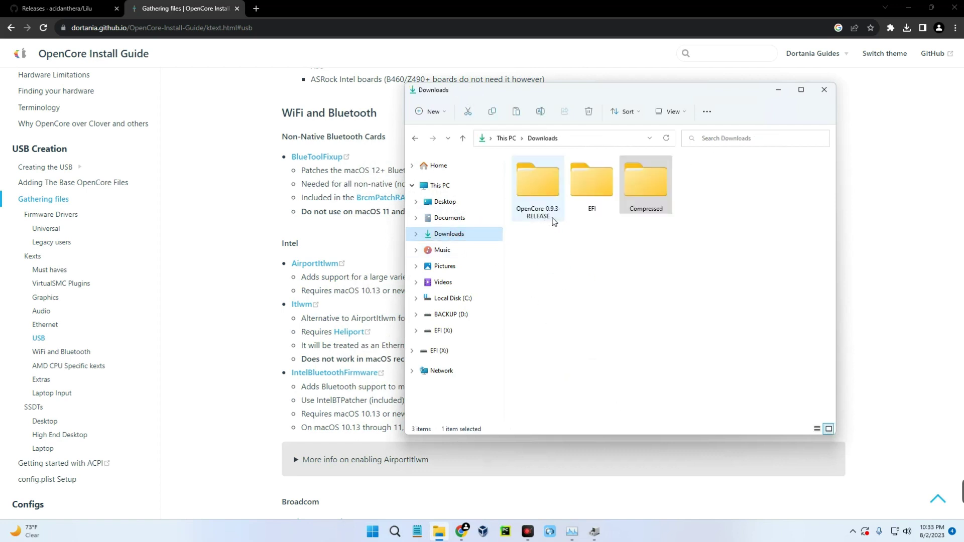
double_click(583, 181)
double_click(534, 194)
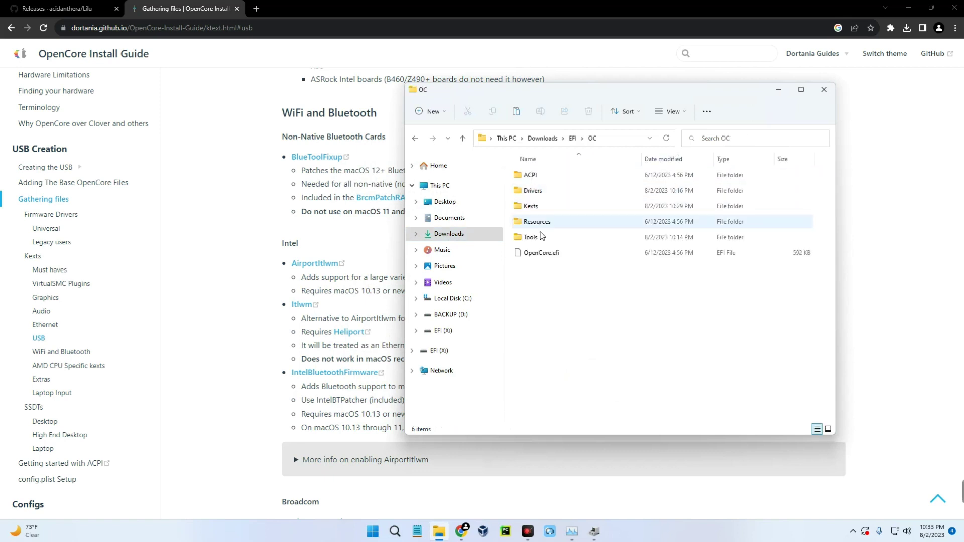
double_click(532, 207)
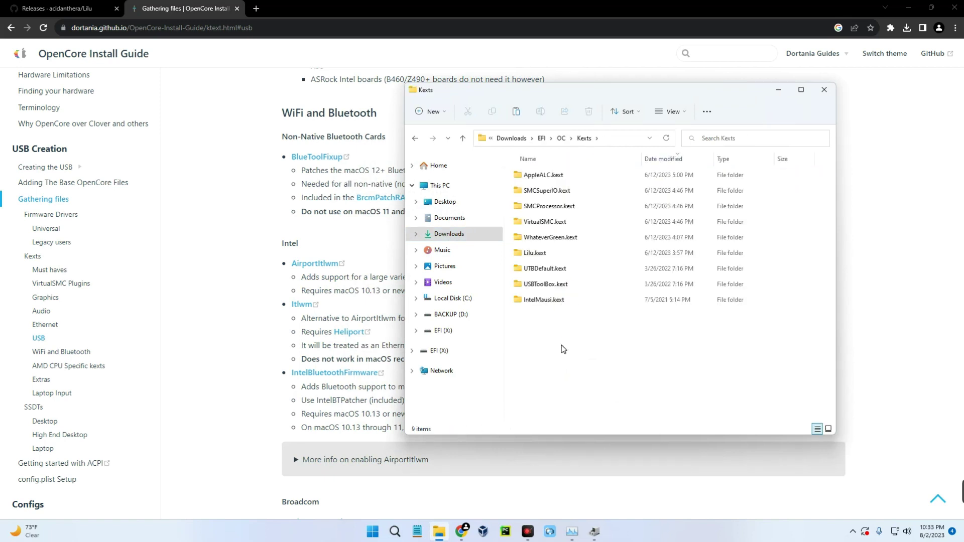
Copy BrcmBluetoothInjector.kext from the extracted BrcmPatchRAM-2.6.7-RELEASE folder into the EFI's Kexts folder and return to the guide.
click(445, 236)
double_click(628, 196)
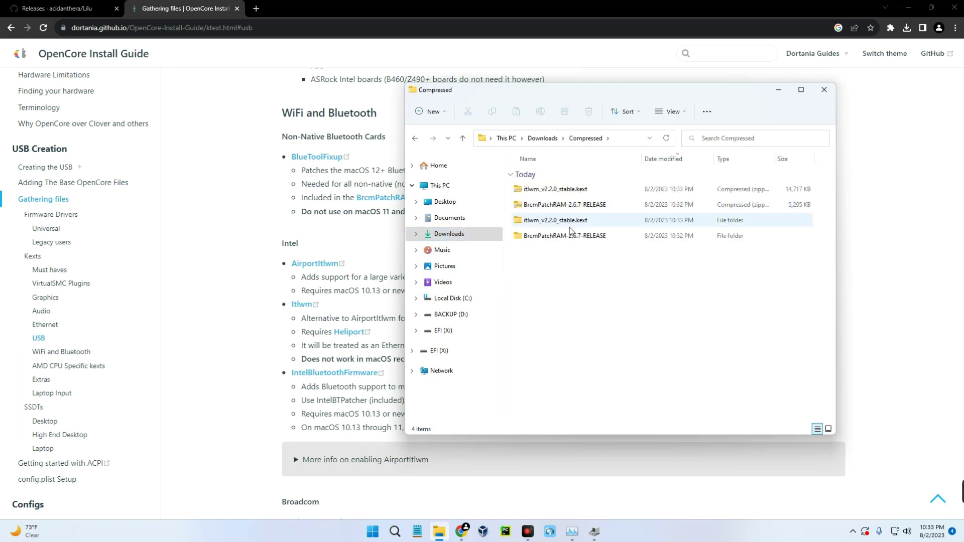
double_click(565, 235)
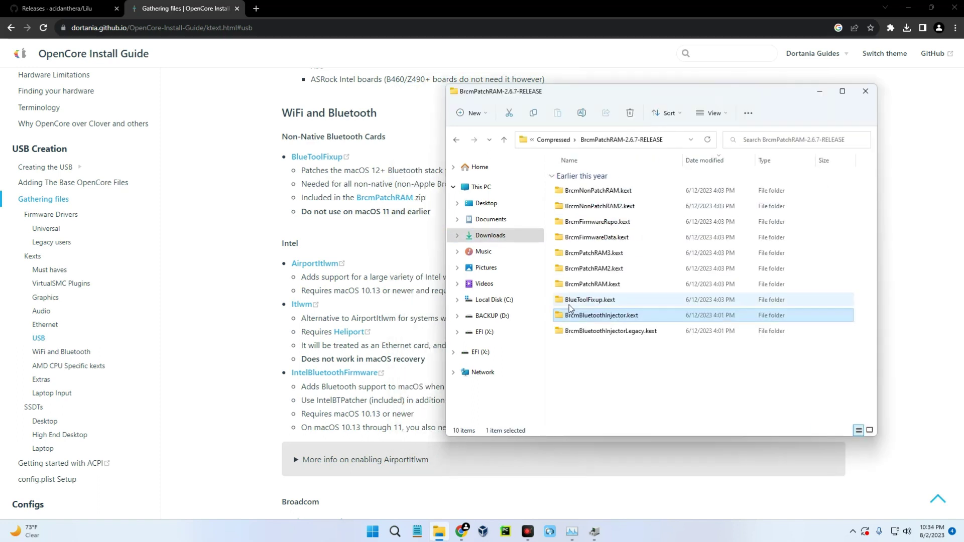
click(602, 312)
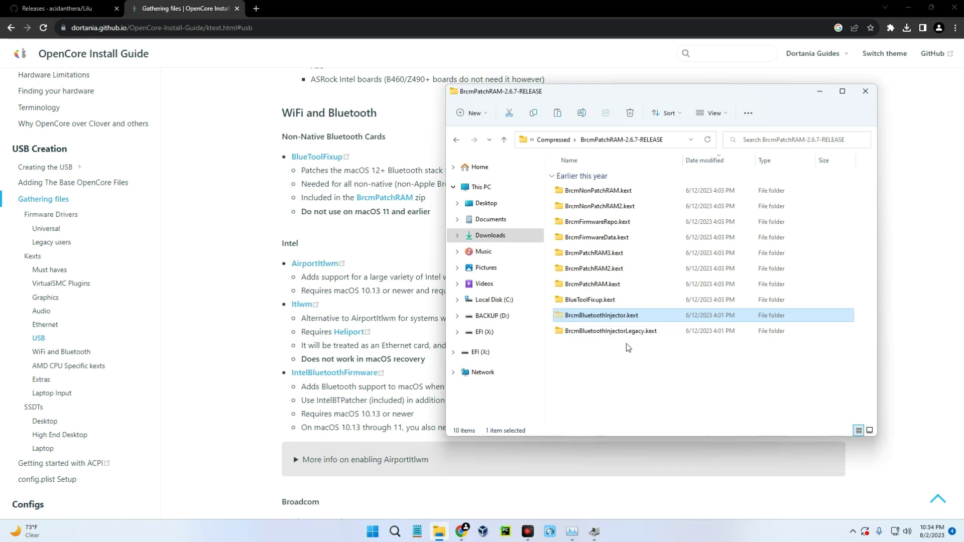
key(alt+Left)
key(ctrl+v)
click(596, 351)
click(820, 92)
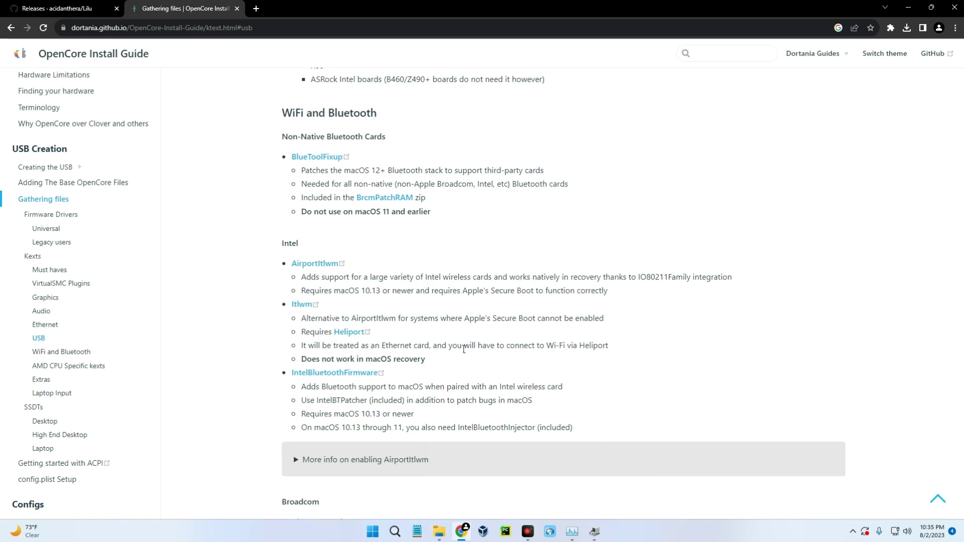
Review the guide's WiFi and Bluetooth notes for Intel and Broadcom cards, and check the Extras and Laptop Input sections.
drag(292, 117, 603, 431)
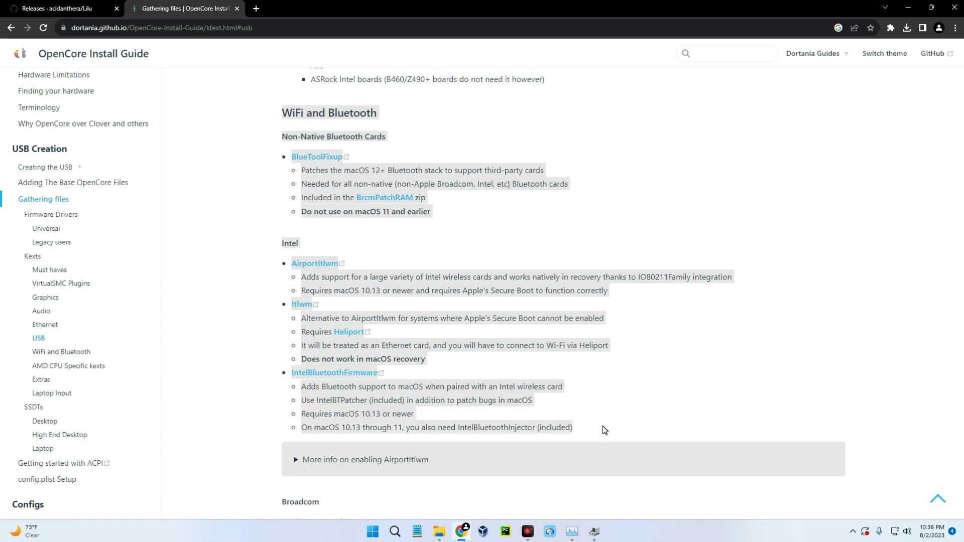
click(599, 441)
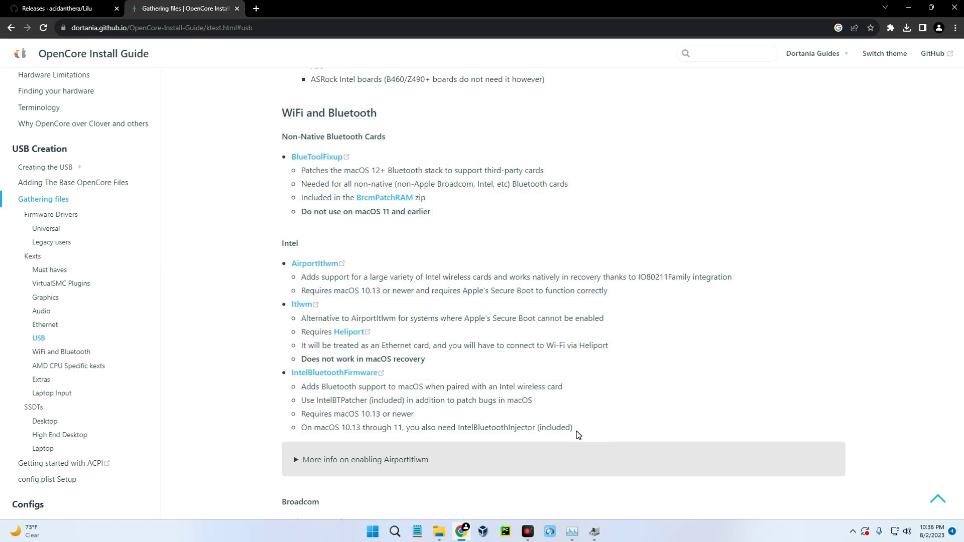
drag(583, 430, 275, 108)
click(469, 213)
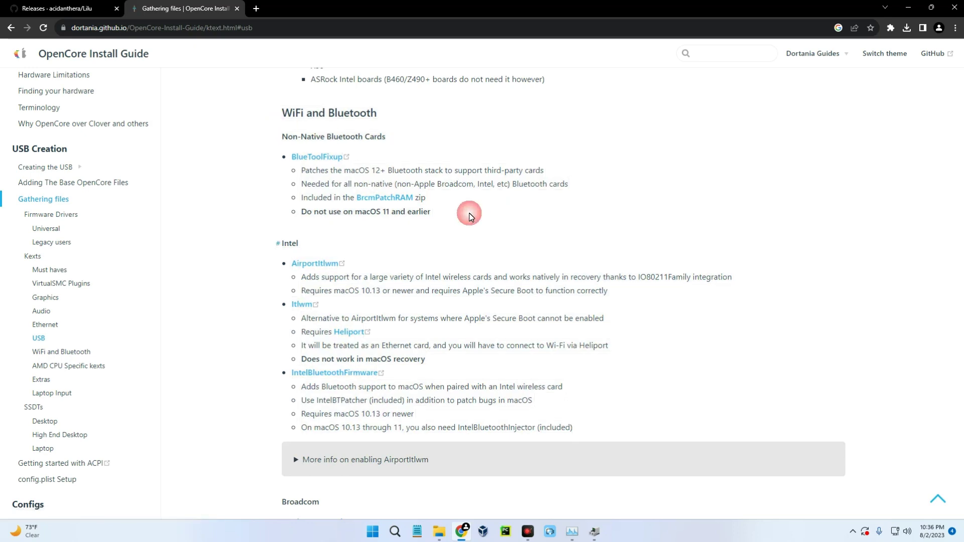
scroll(410, 249, down, 9)
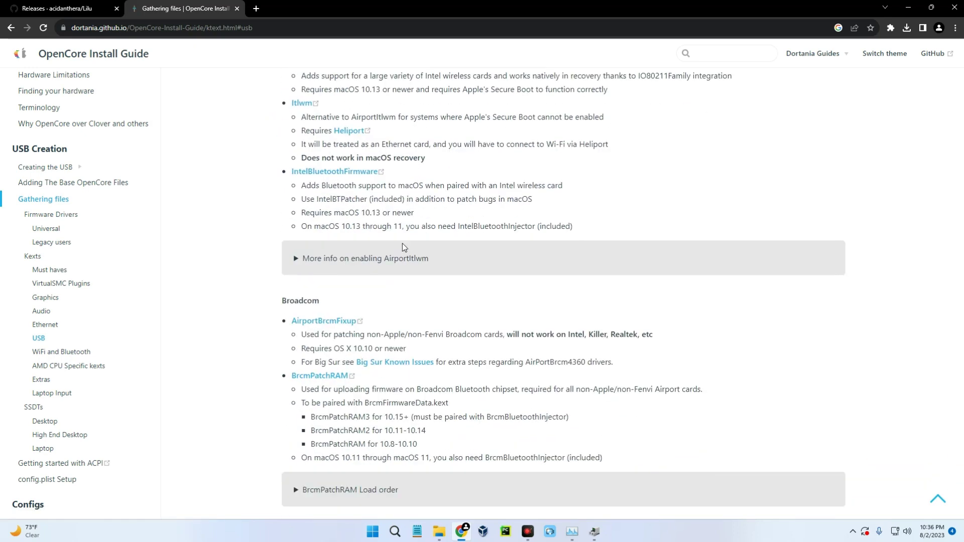
scroll(367, 254, up, 8)
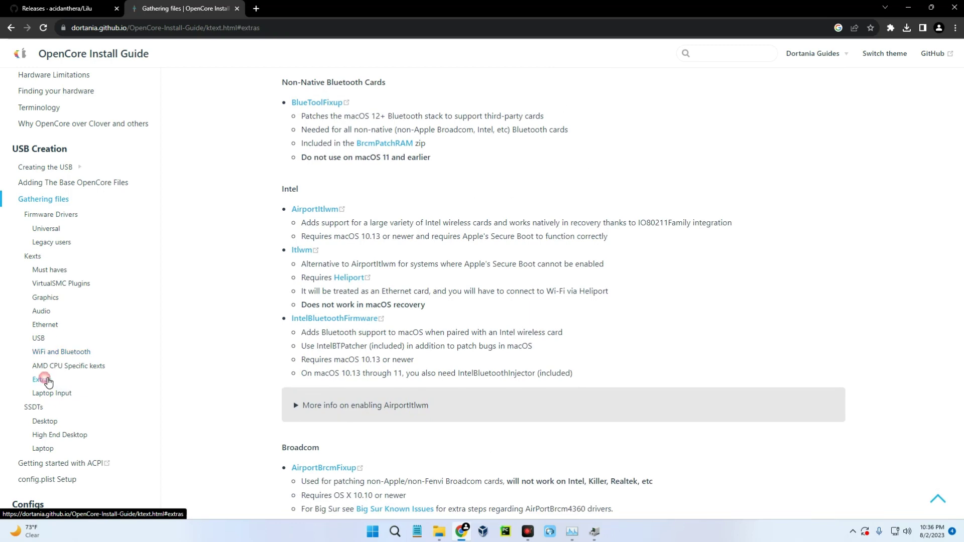
click(42, 379)
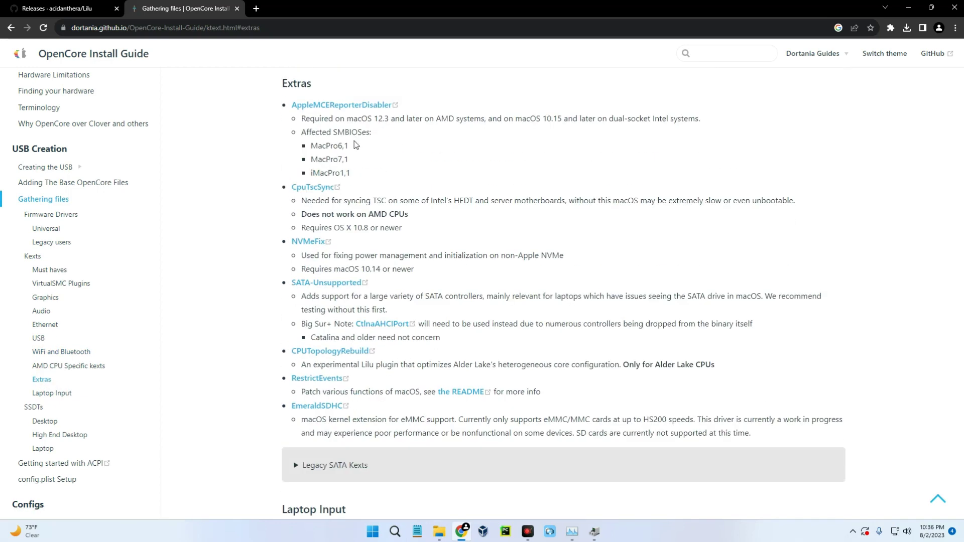
scroll(352, 197, down, 4)
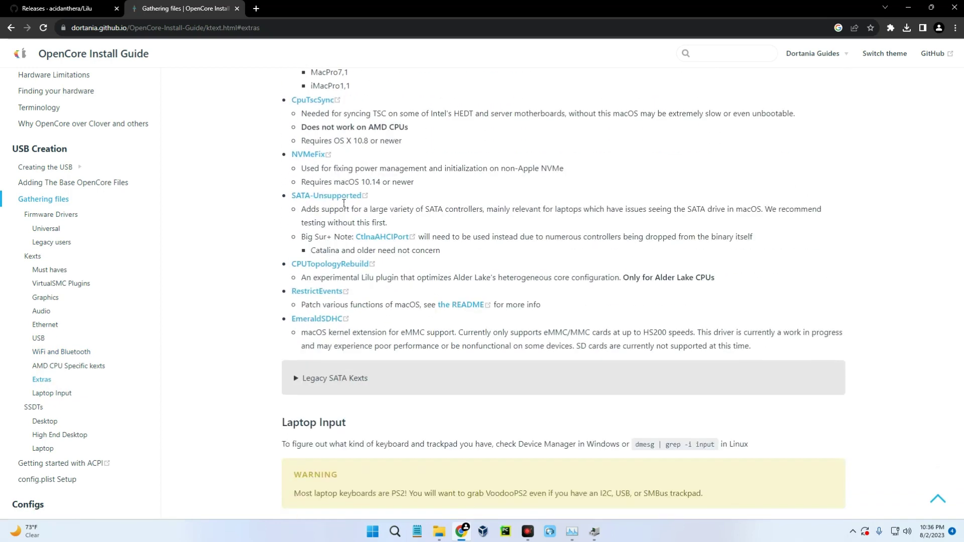
scroll(341, 203, down, 2)
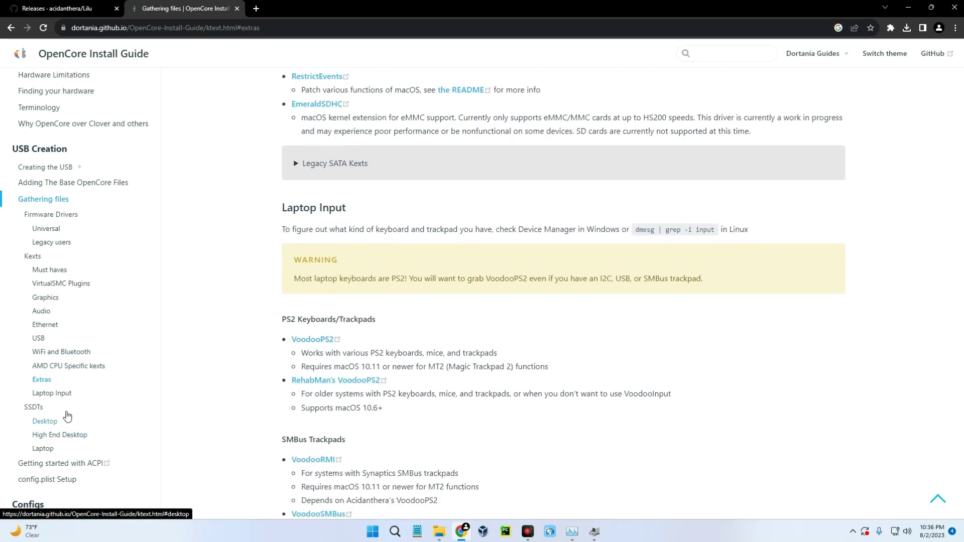
Go to the guide's SSDTs section and highlight Haswell in the Desktop platforms table to check its required SSDTs.
click(39, 408)
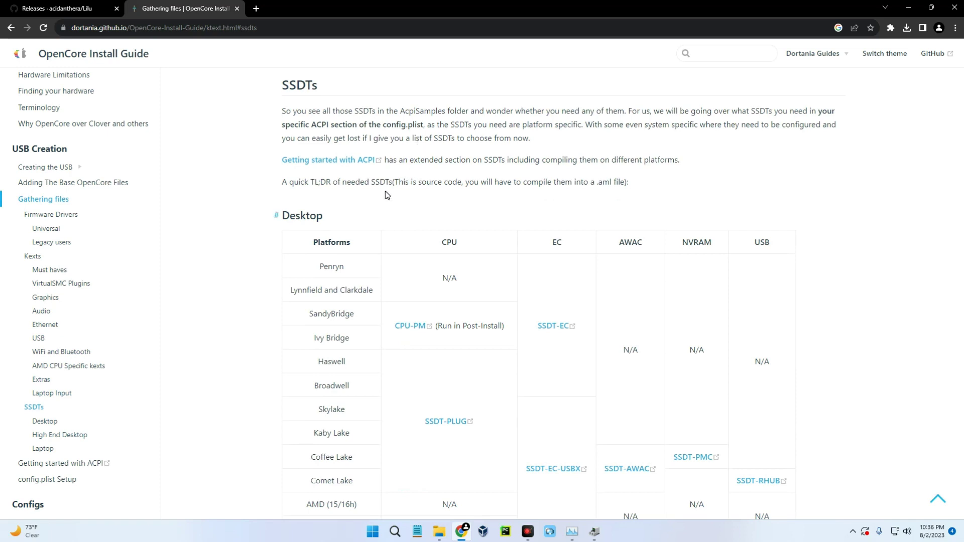
scroll(387, 195, down, 2)
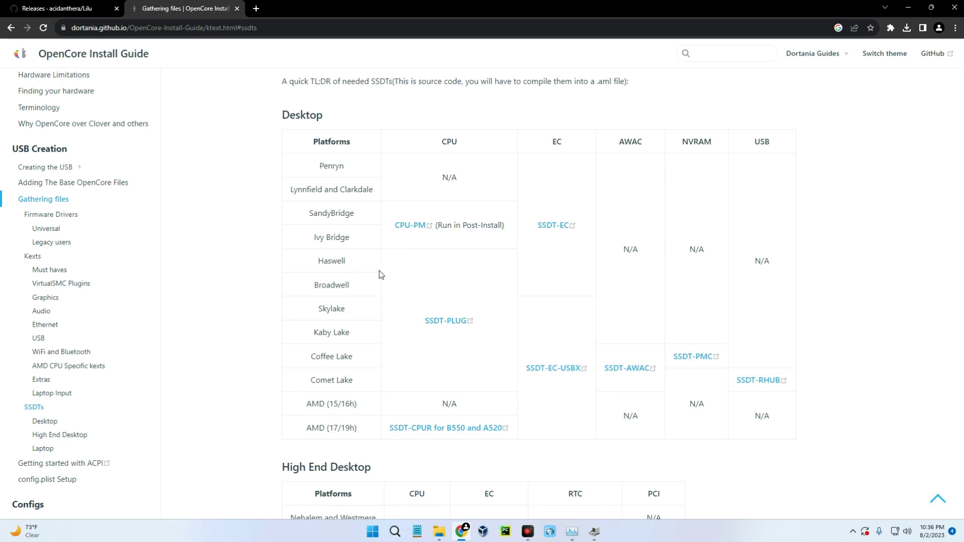
double_click(343, 263)
double_click(345, 259)
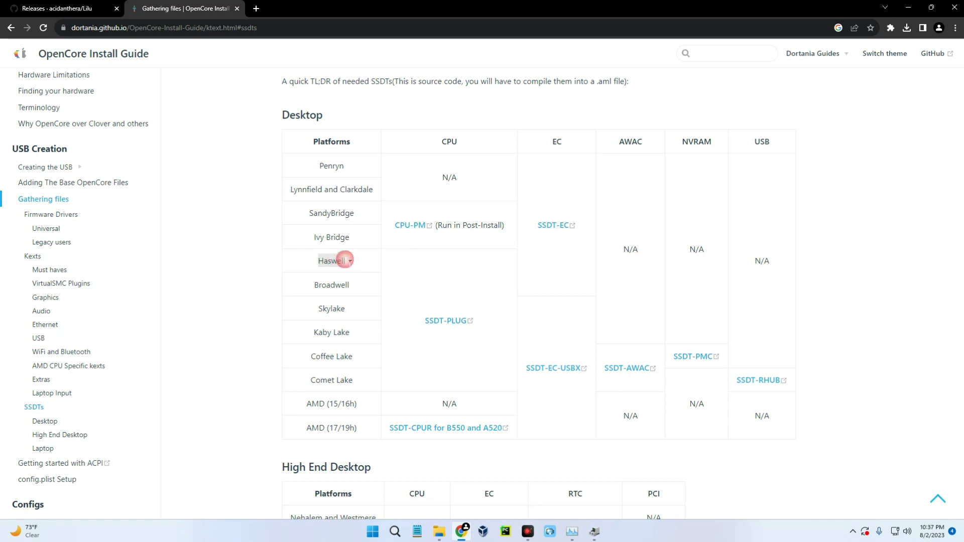
Open the SSDT-PLUG and SSDT-EC guide links from the Desktop table's Haswell row in new tabs.
click(349, 262)
right_click(456, 326)
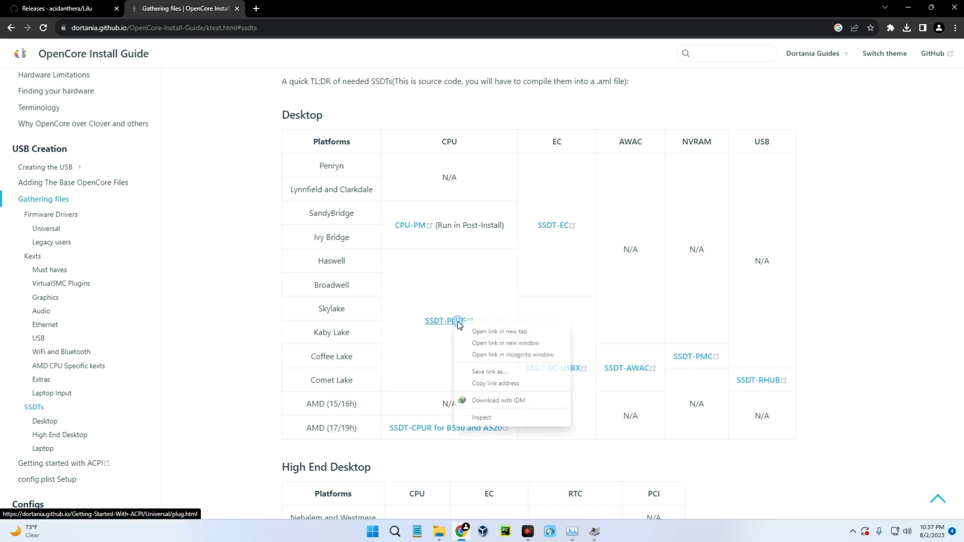
click(474, 332)
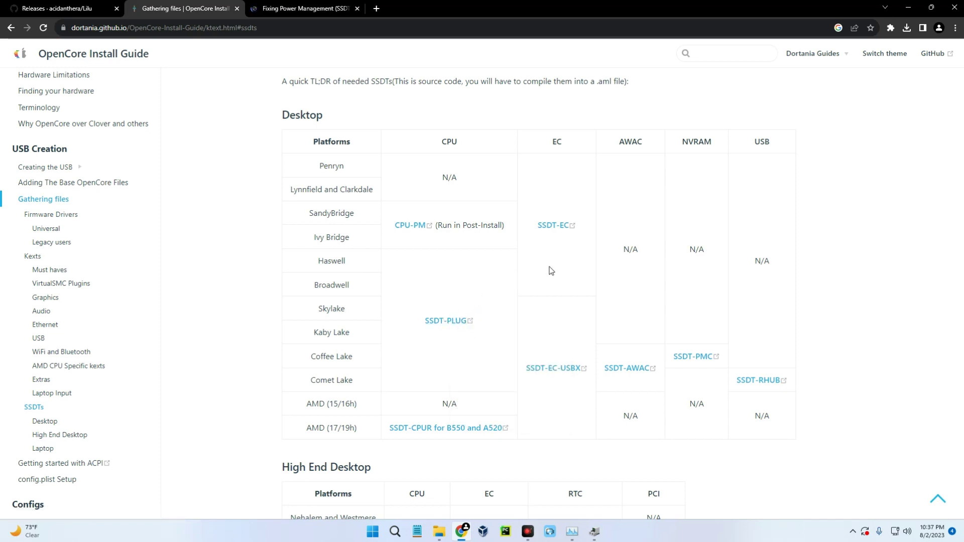
right_click(559, 225)
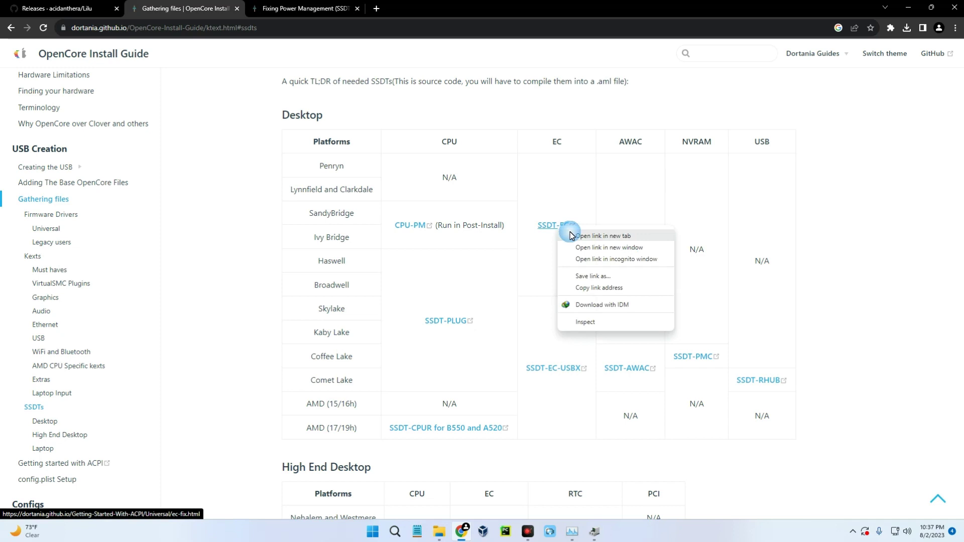
click(596, 235)
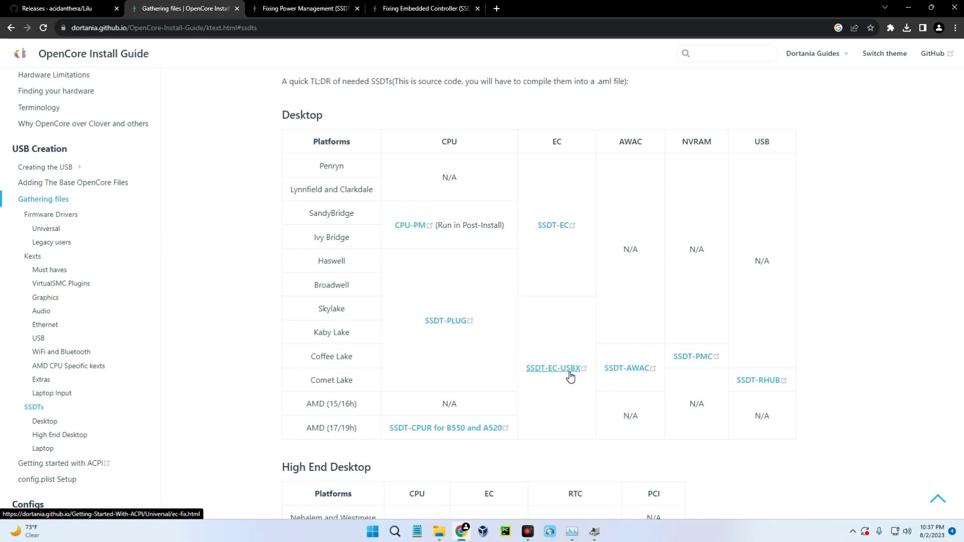
double_click(334, 311)
click(357, 309)
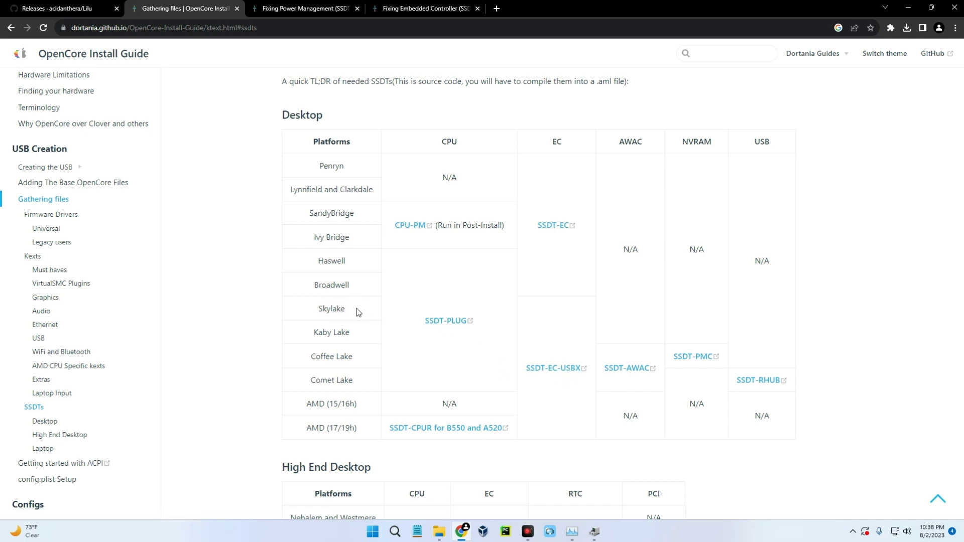
Look at the Prebuilt and SSDTTime method pages linked from the SSDT-PLUG guide.
key(ctrl+Tab)
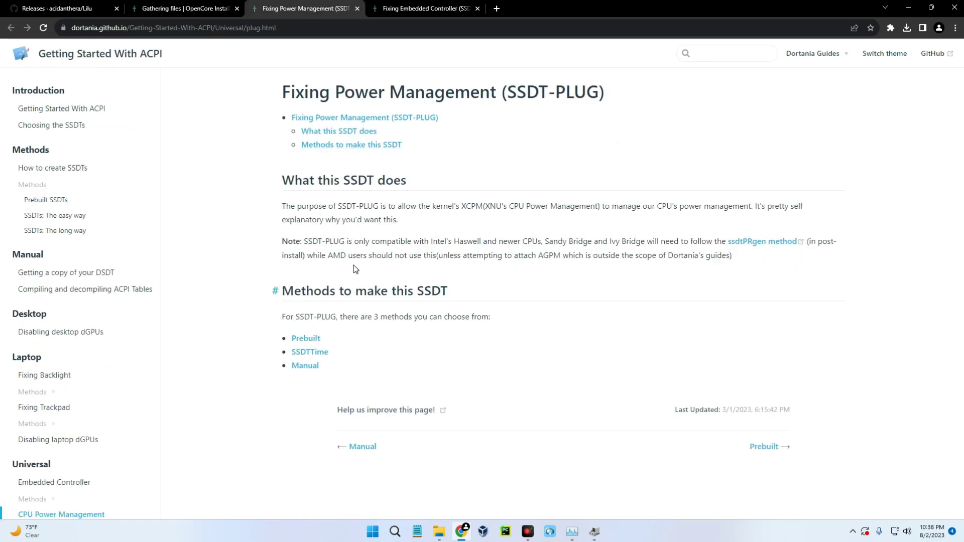
right_click(316, 339)
click(338, 351)
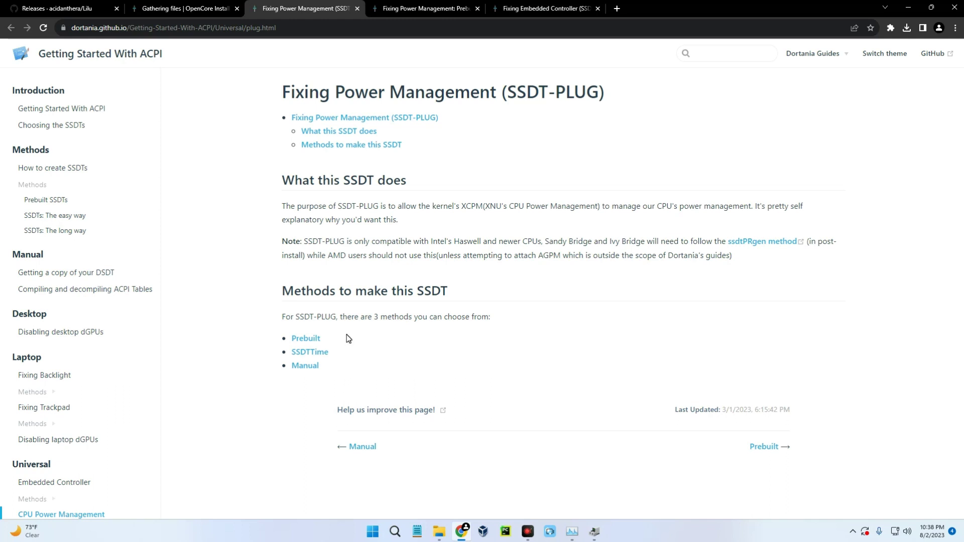
key(ctrl+Tab)
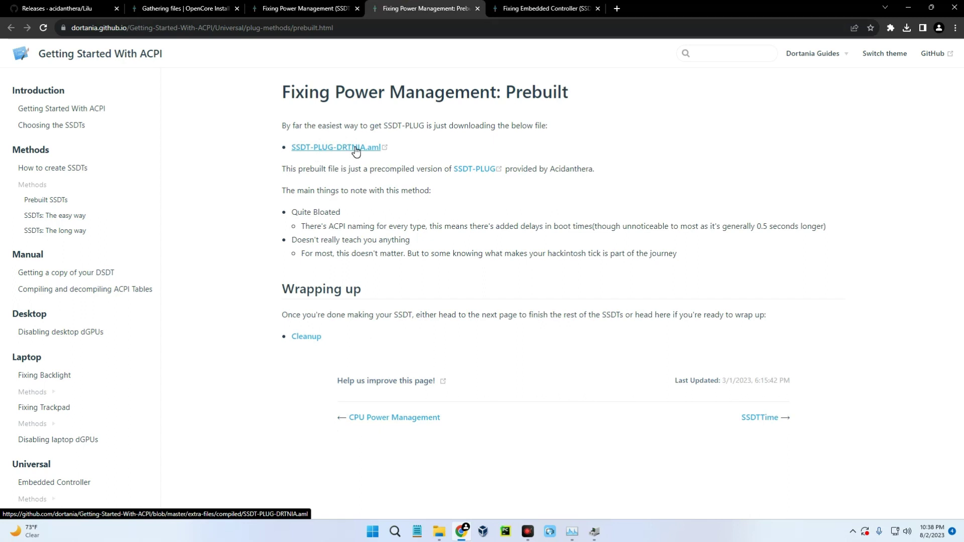
key(ctrl+w)
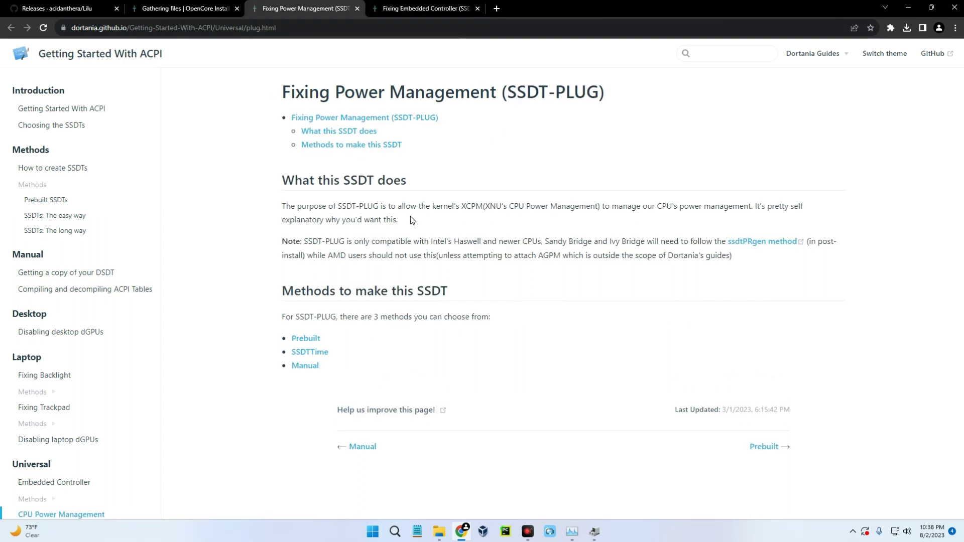
right_click(317, 355)
click(332, 364)
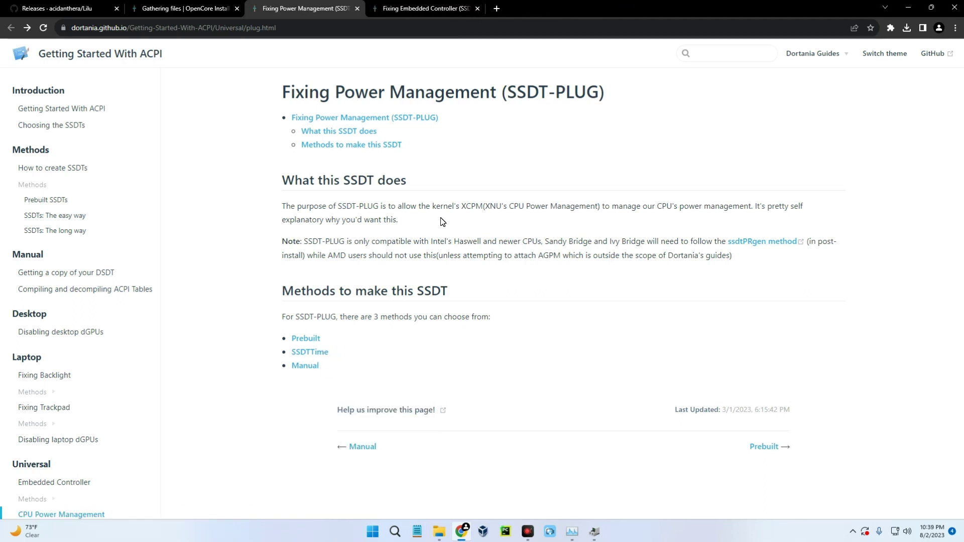
Search the web for "ssdttime github" in a new tab and open the corpnewt/SSDTTime repository.
key(ctrl+t)
text(ss)
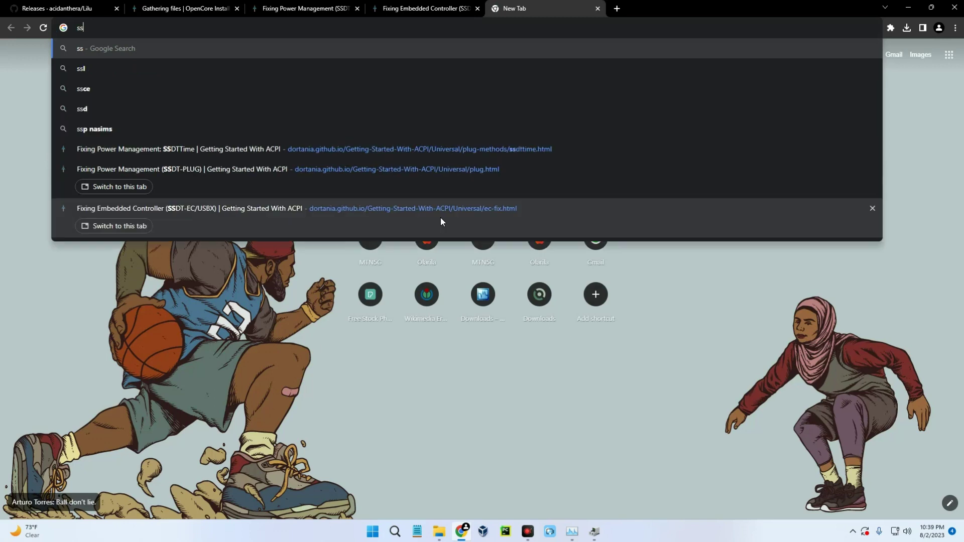
text(dttime github)
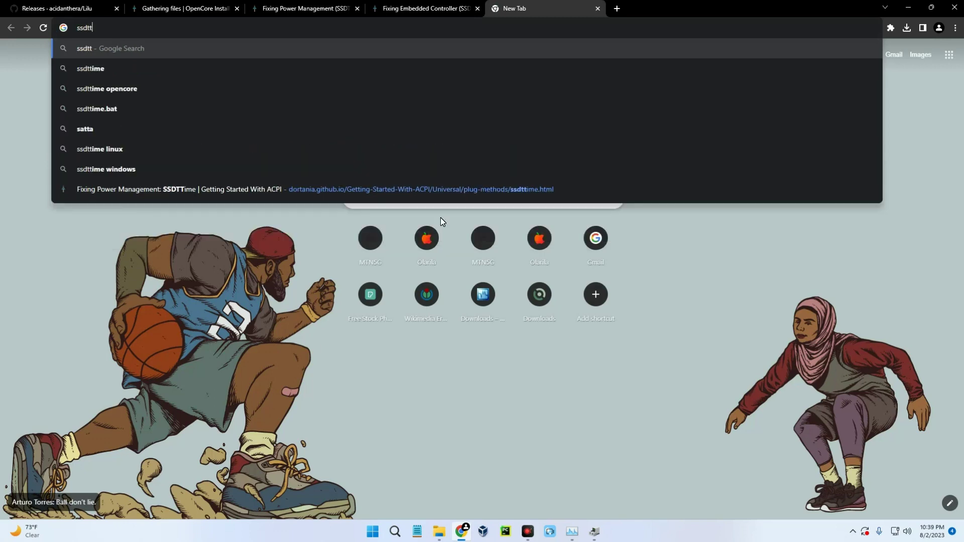
key(Return)
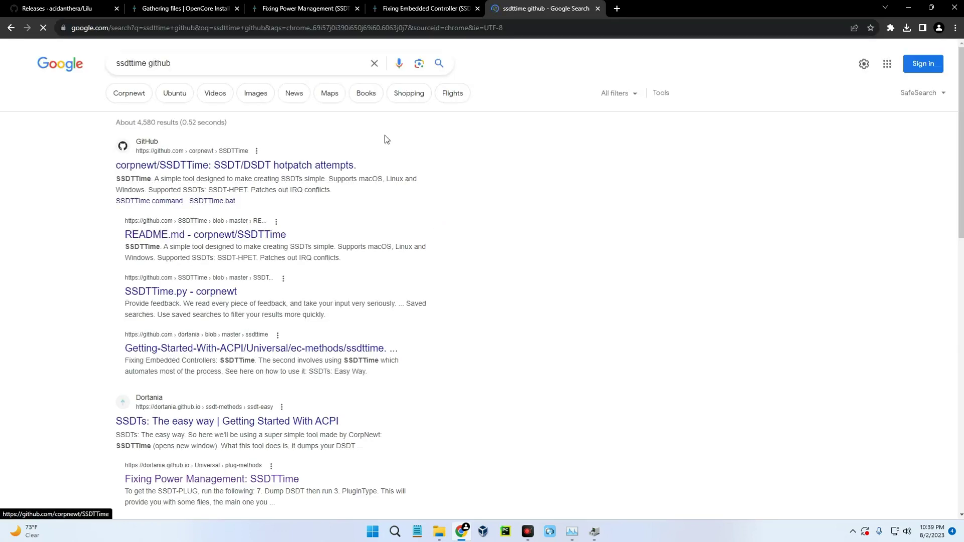
click(300, 165)
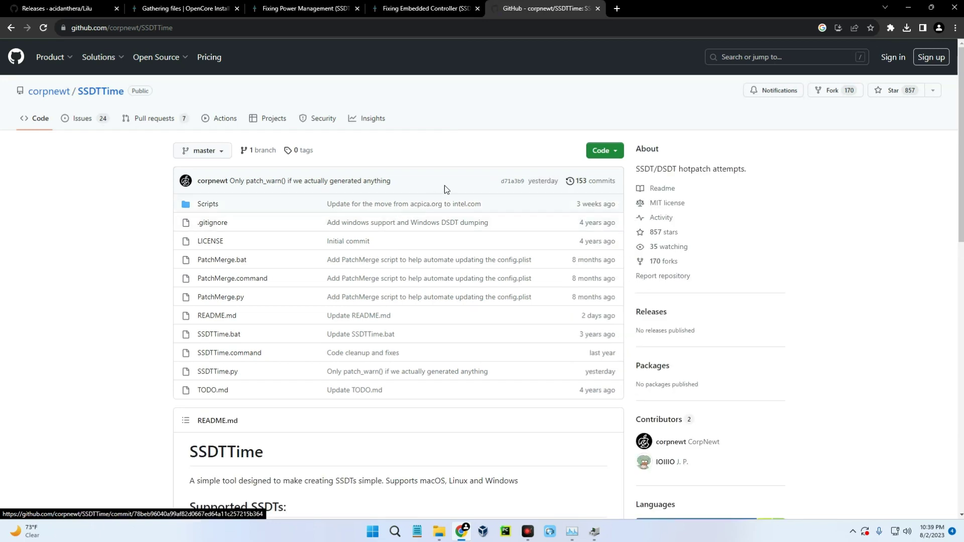
Download the SSDTTime repository as a ZIP file, dismiss the download dialog and close the repository's tab.
click(604, 150)
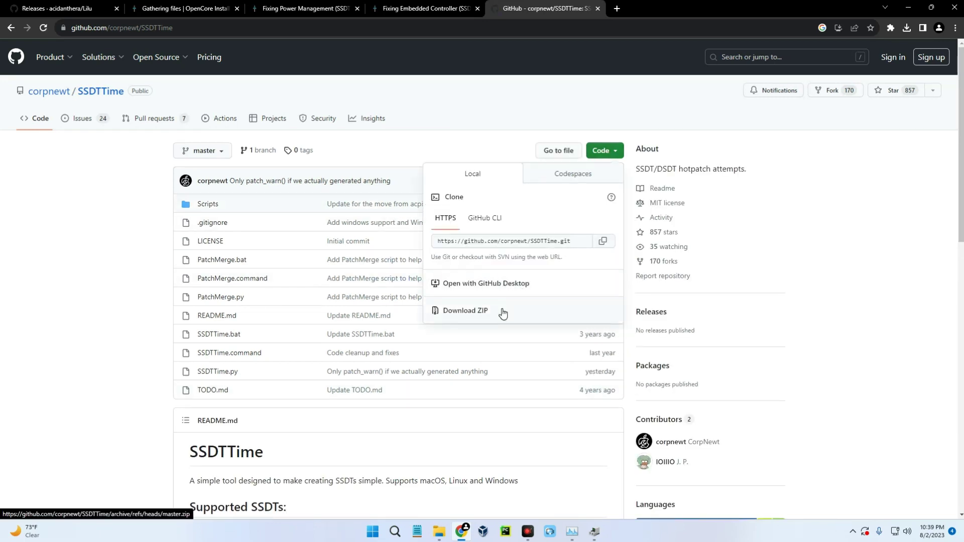
click(503, 312)
click(479, 309)
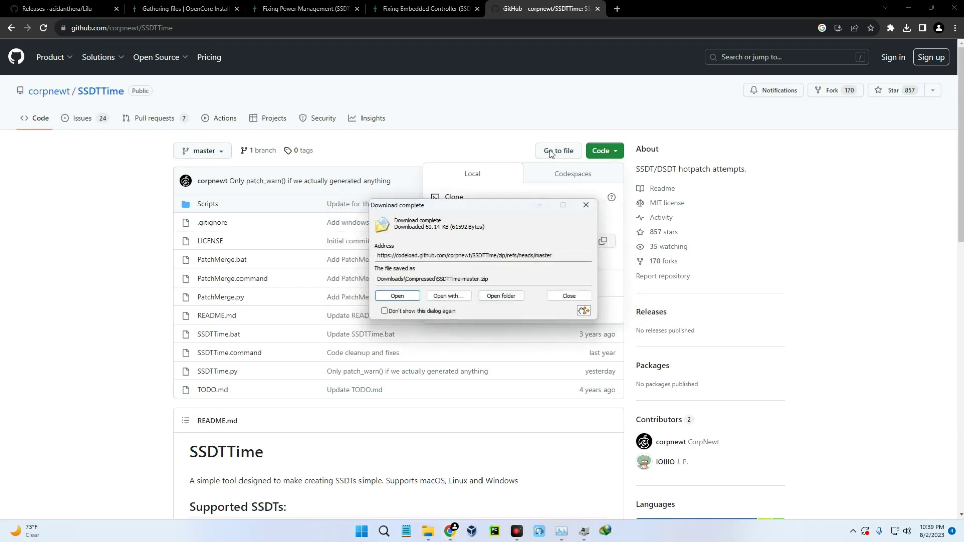
click(565, 294)
click(598, 9)
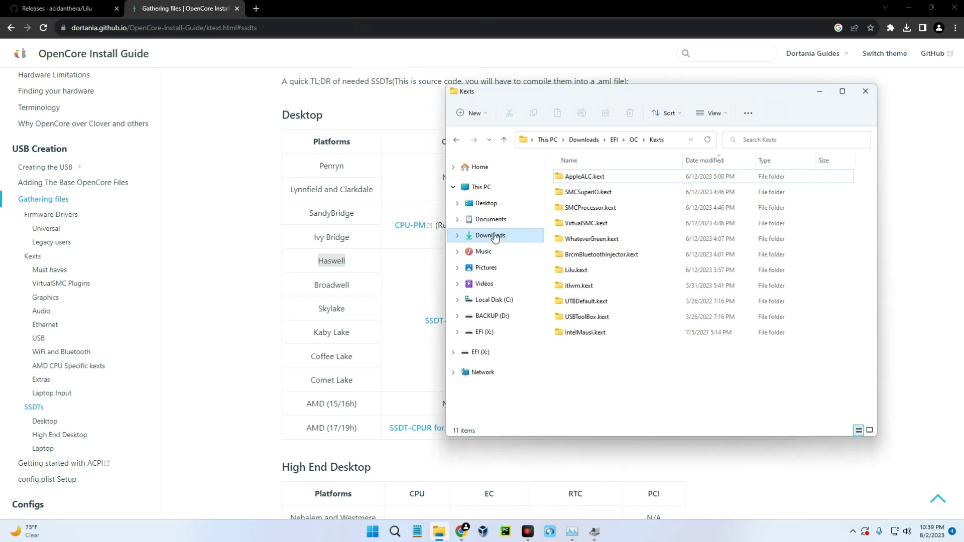
Extract the SSDTTime-master archive in Downloads\Compressed to its own SSDTTime-master folder with WinRAR.
click(491, 235)
drag(629, 94, 575, 93)
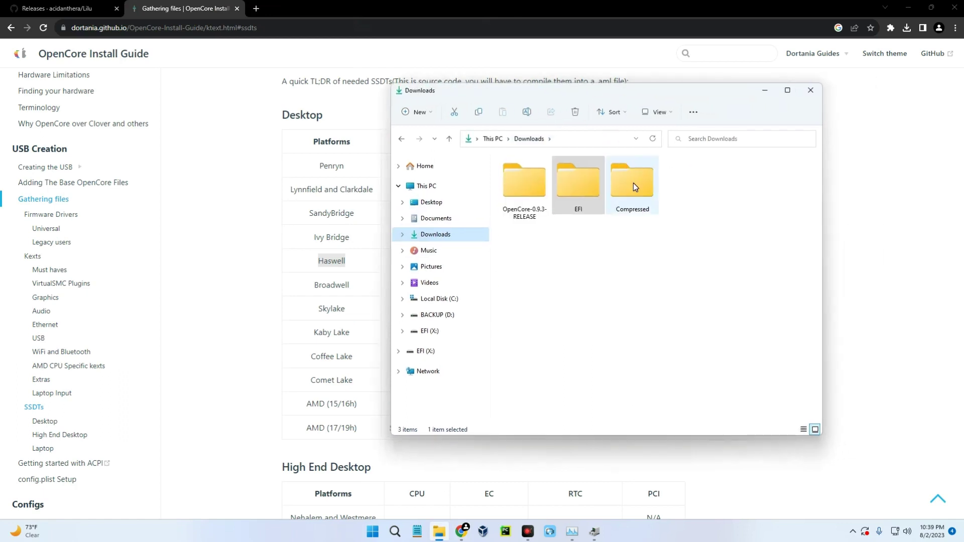
double_click(634, 183)
click(545, 191)
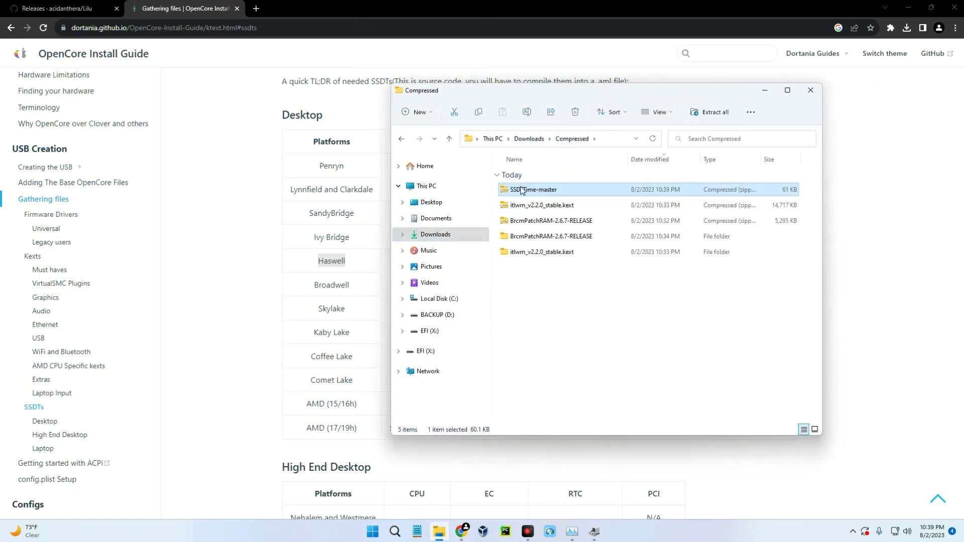
right_click(543, 191)
mouse_move(590, 388)
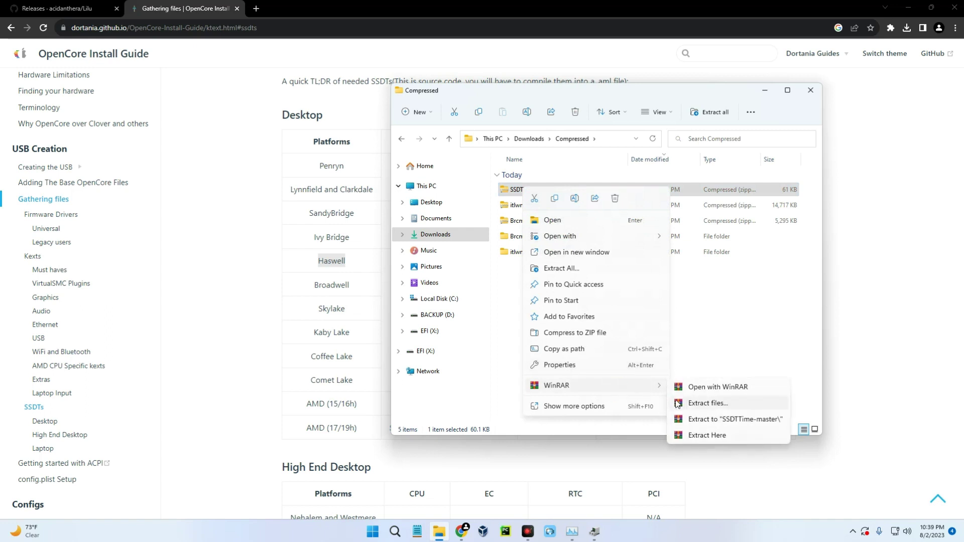
click(688, 401)
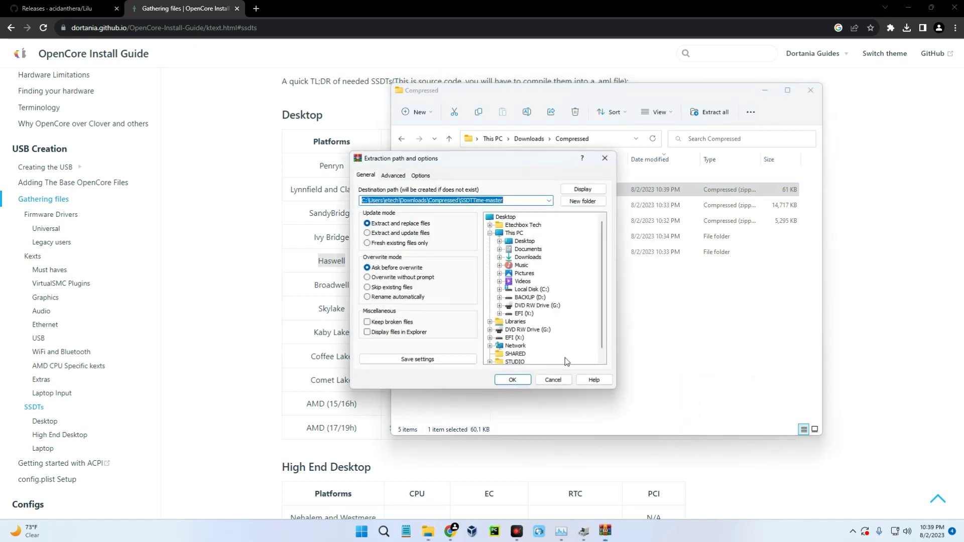
click(513, 380)
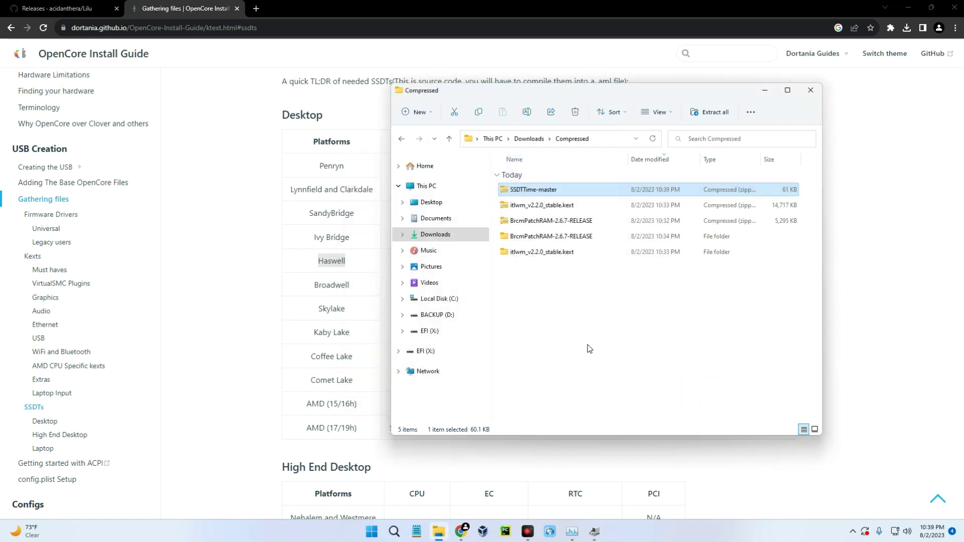
click(583, 306)
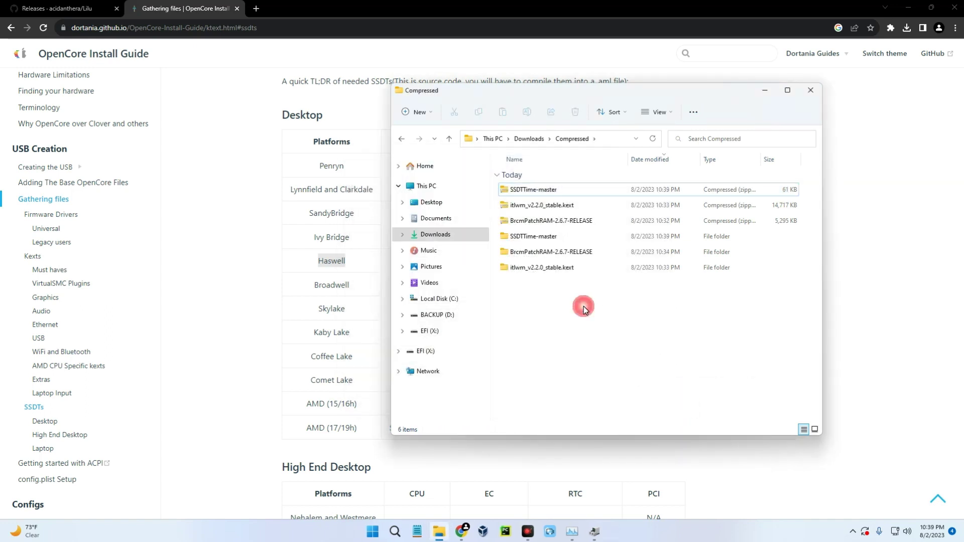
Run the SSDTTime Windows batch file from the inner SSDTTime-master folder and move its console window clear.
double_click(531, 238)
double_click(537, 190)
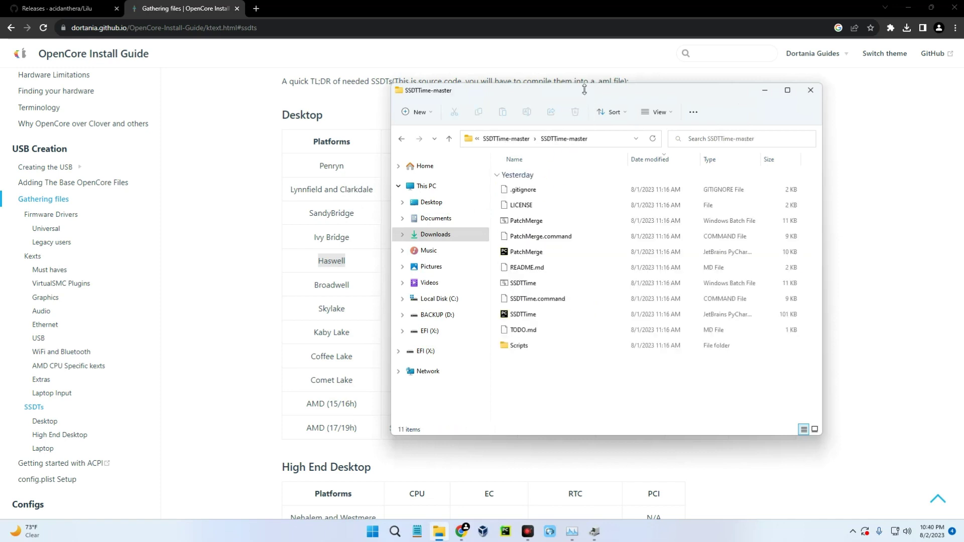
drag(579, 92, 463, 95)
click(468, 284)
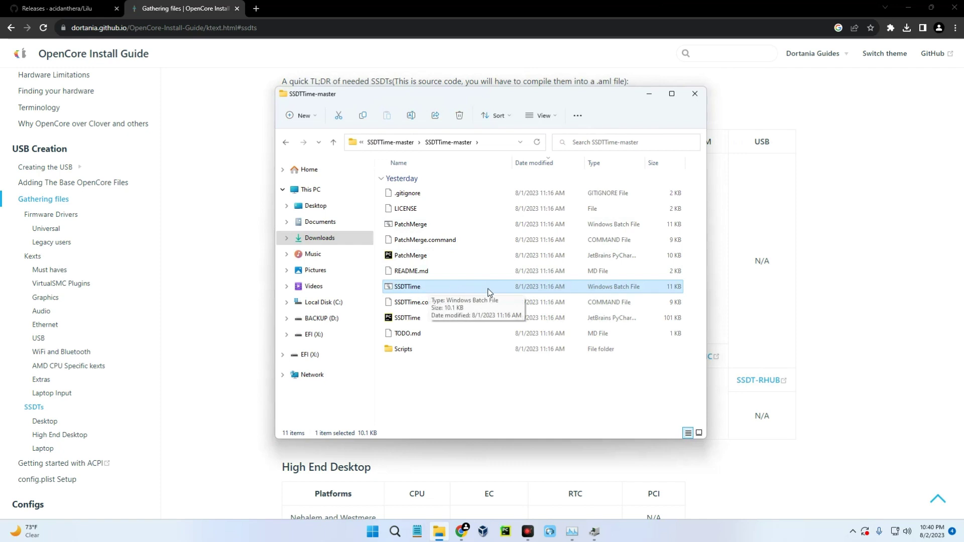
double_click(462, 286)
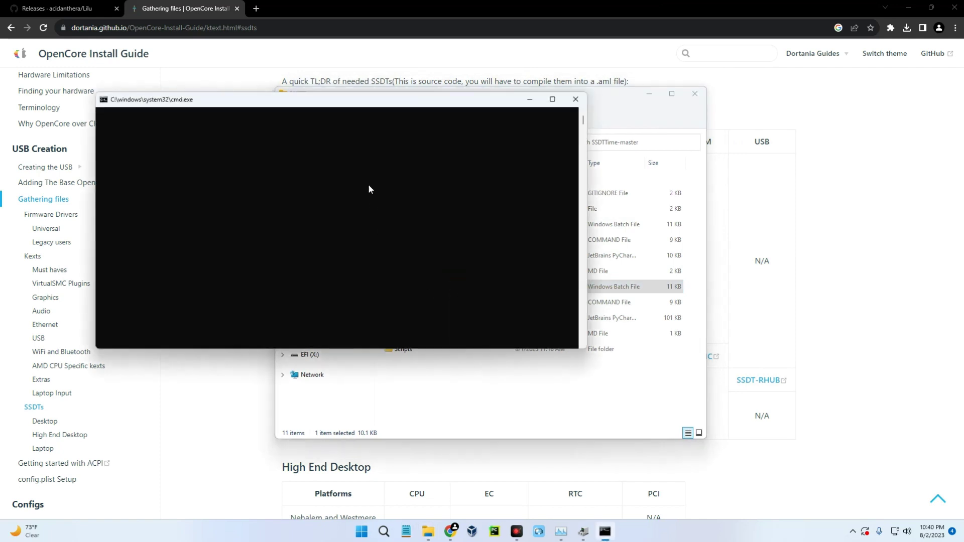
click(641, 95)
drag(288, 101, 487, 107)
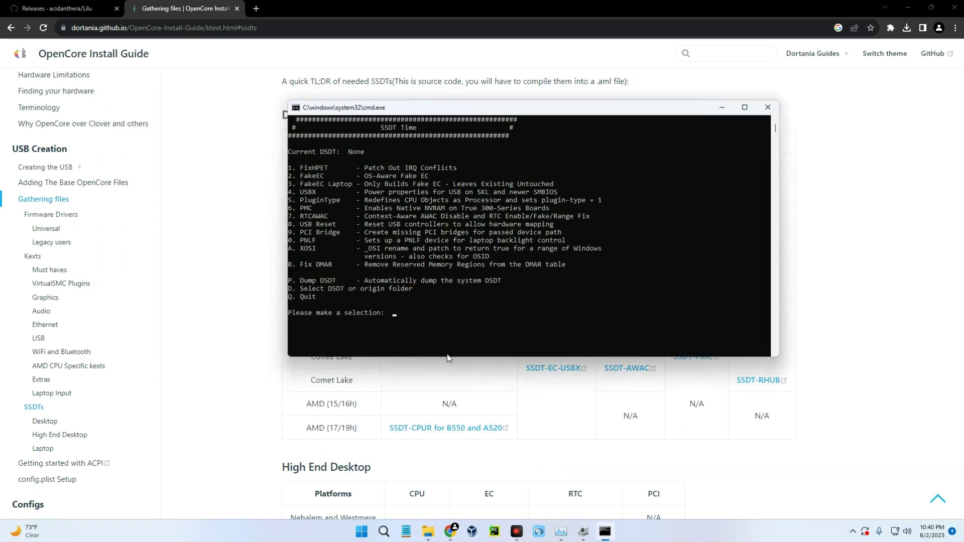
drag(385, 109, 610, 35)
Reopen the Desktop table's SSDT-PLUG and SSDT-EC guide pages in background tabs.
click(478, 186)
scroll(441, 226, down, 2)
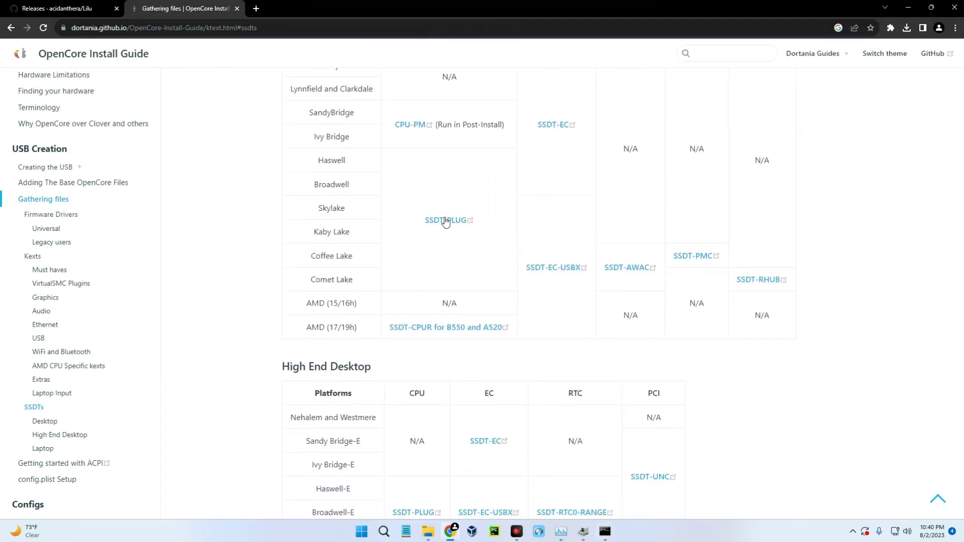
middle_click(459, 221)
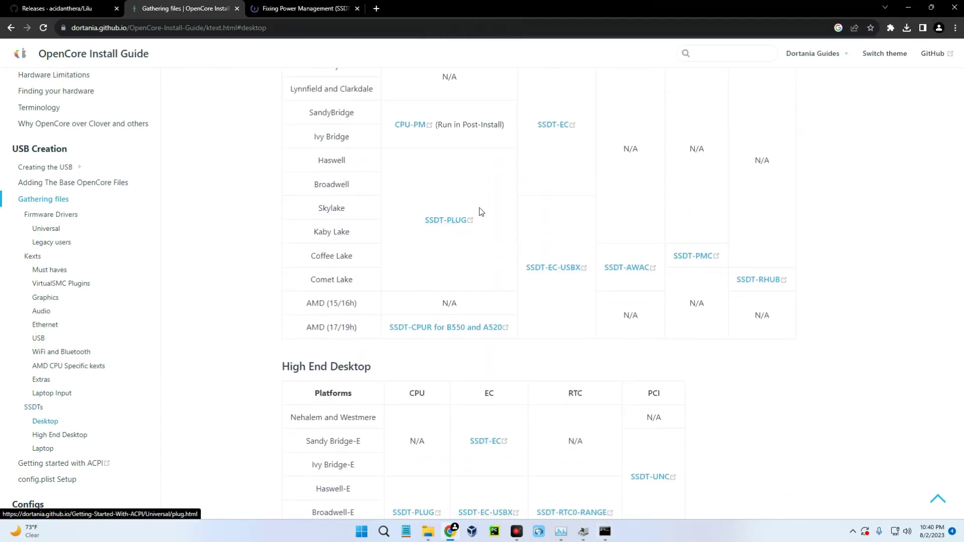
middle_click(561, 126)
Dump the system DSDT with option P in the SSDTTime console.
key(alt+Tab)
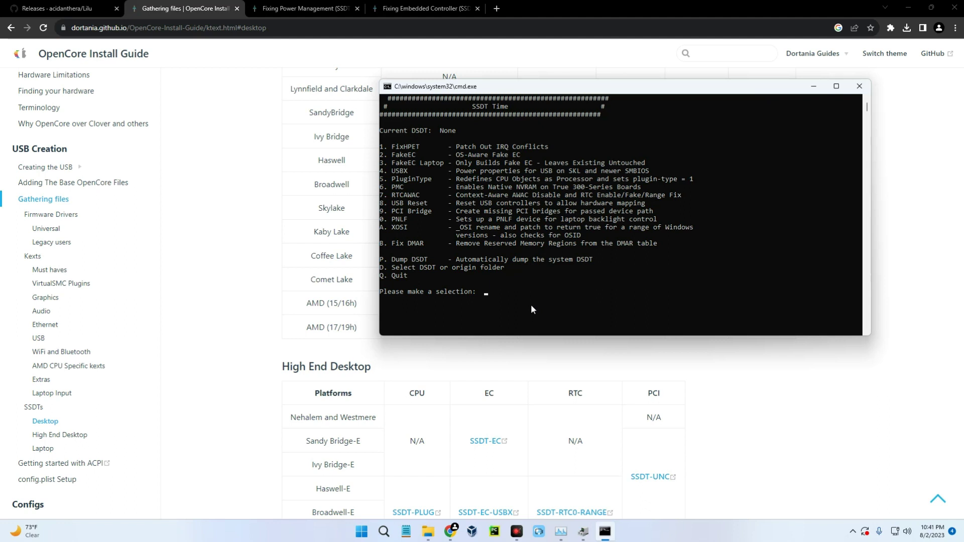
text(P)
key(Return)
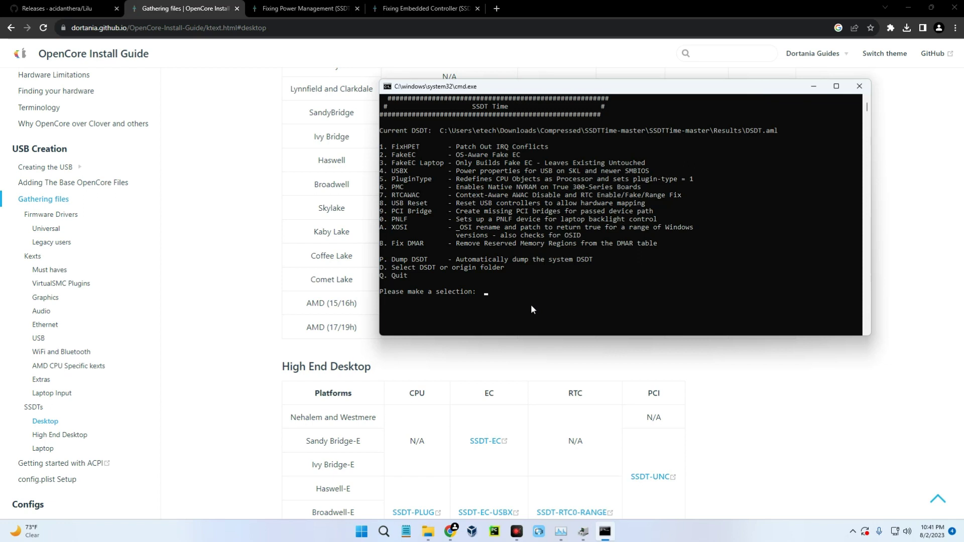
Generate the SSDT-PLUG with option 5 (PluginType), return to the SSDTTime main menu and uncover the SSDT-EC link.
drag(509, 90, 602, 86)
text(5)
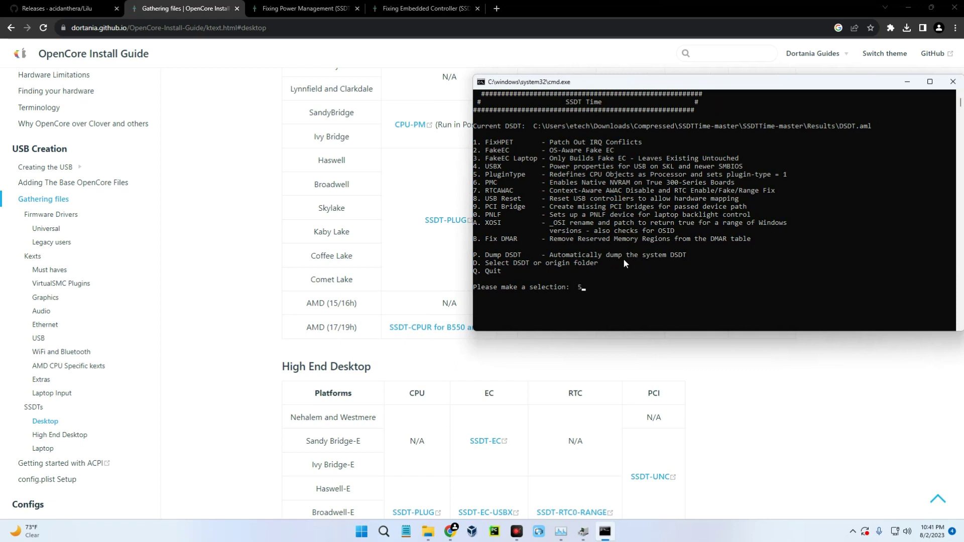
key(Return)
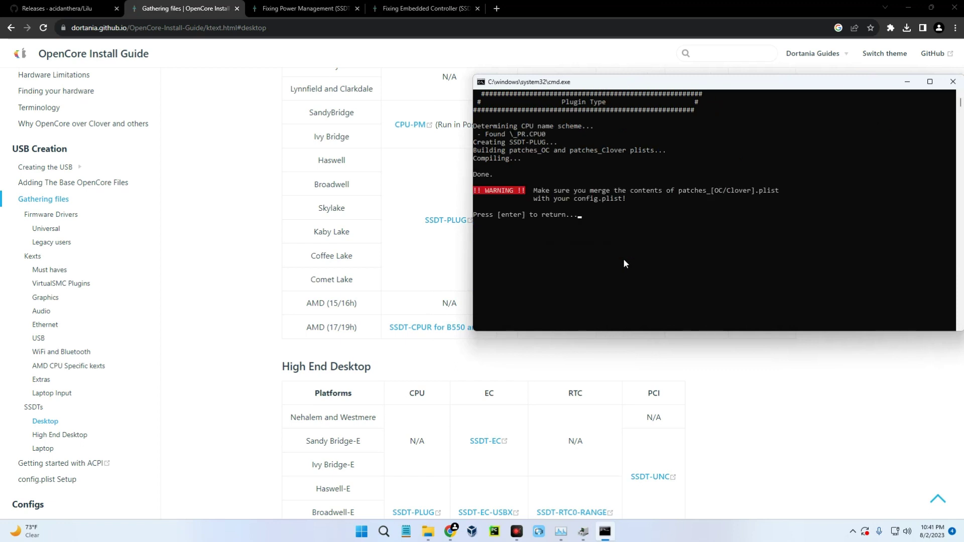
key(Return)
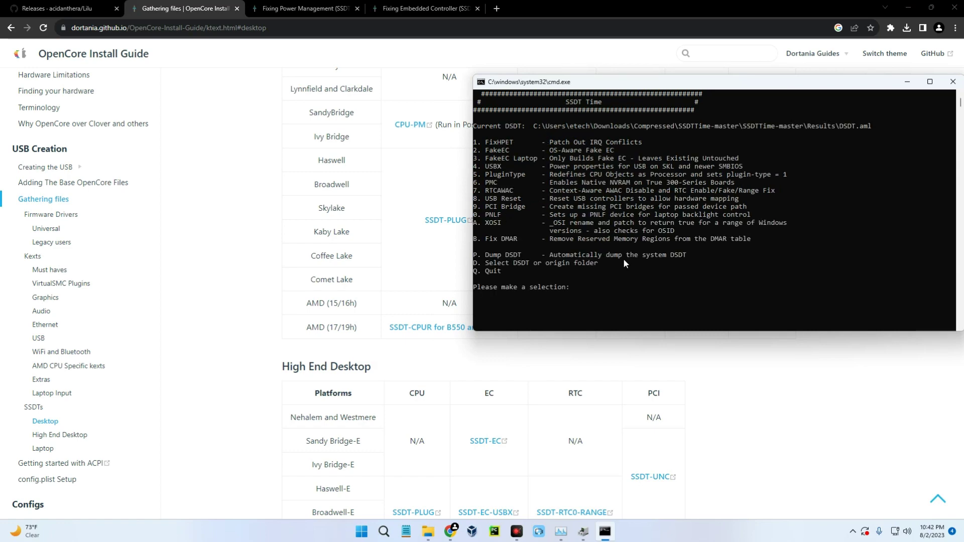
drag(647, 80, 417, 234)
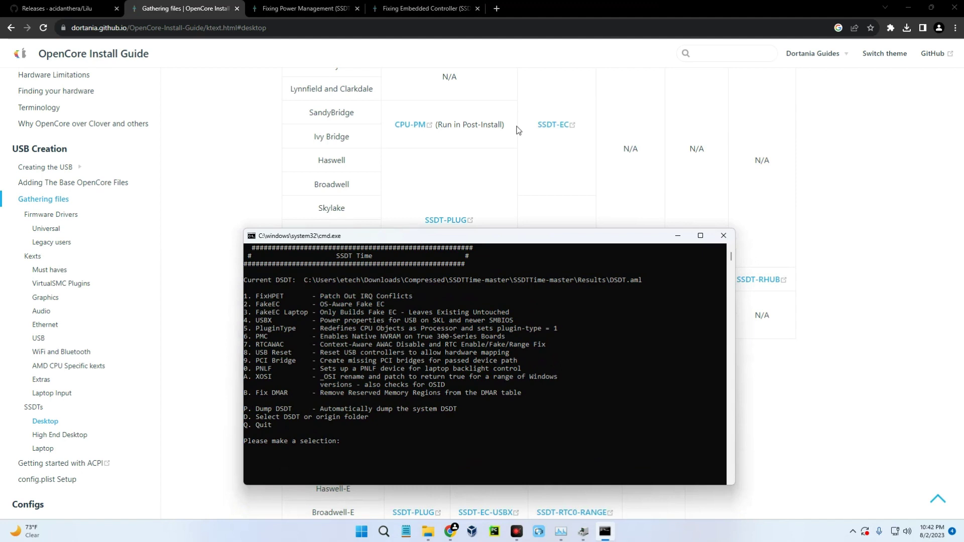
Generate the SSDT-EC with option 2 (FakeEC) in the SSDTTime console, return to the main menu and quit with Q.
click(359, 450)
text(2)
key(Return)
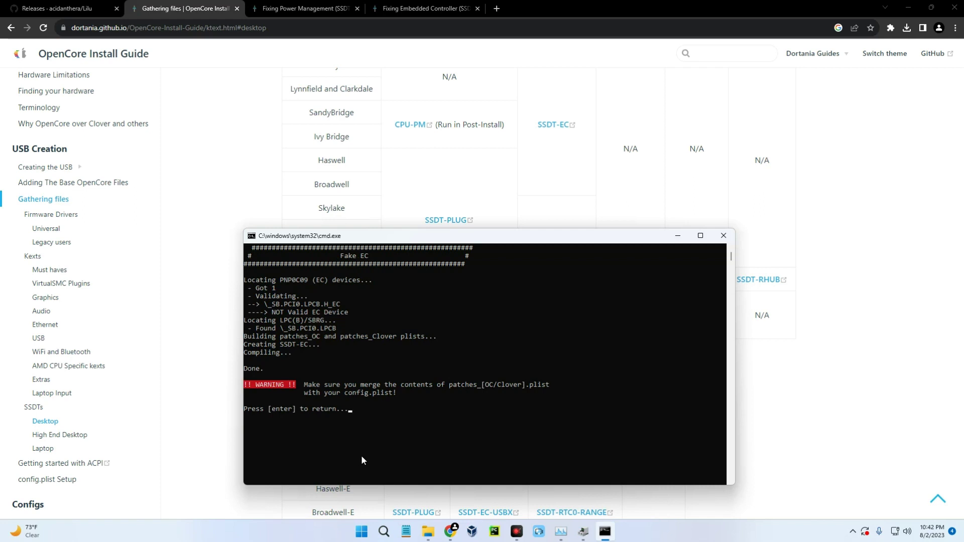
key(Return)
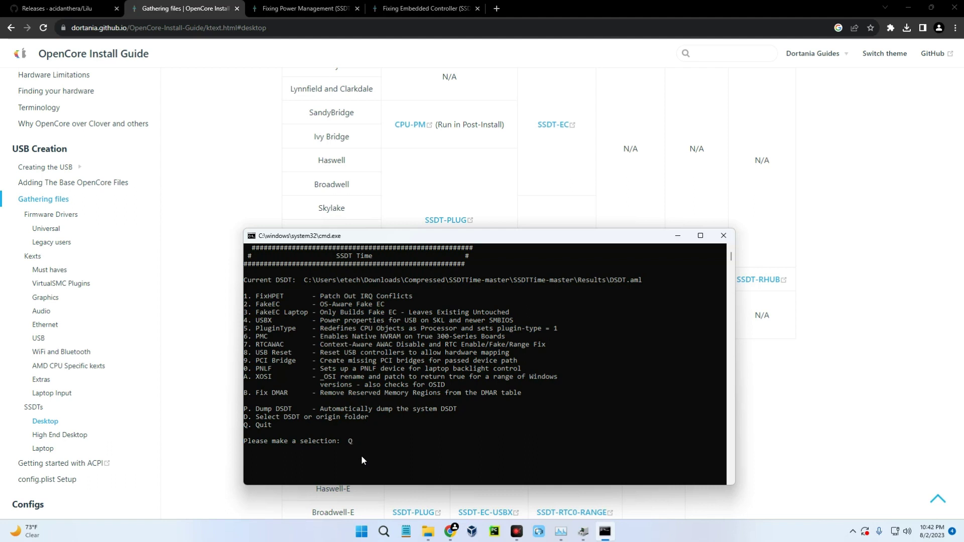
key(Return)
Copy SSDT-PLUG.aml and SSDT-EC.aml from the Results folder of SSDTTime-master in File Explorer.
click(439, 531)
click(456, 367)
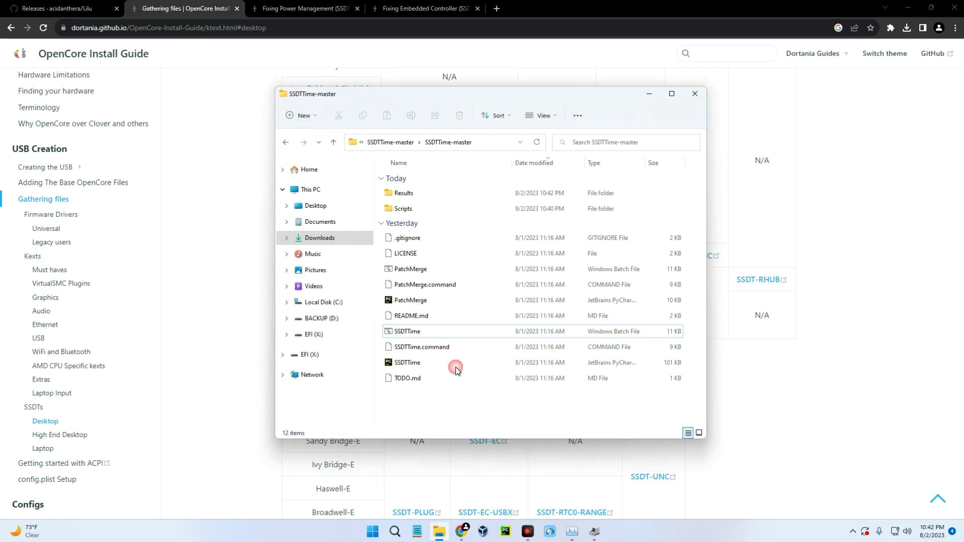
double_click(422, 194)
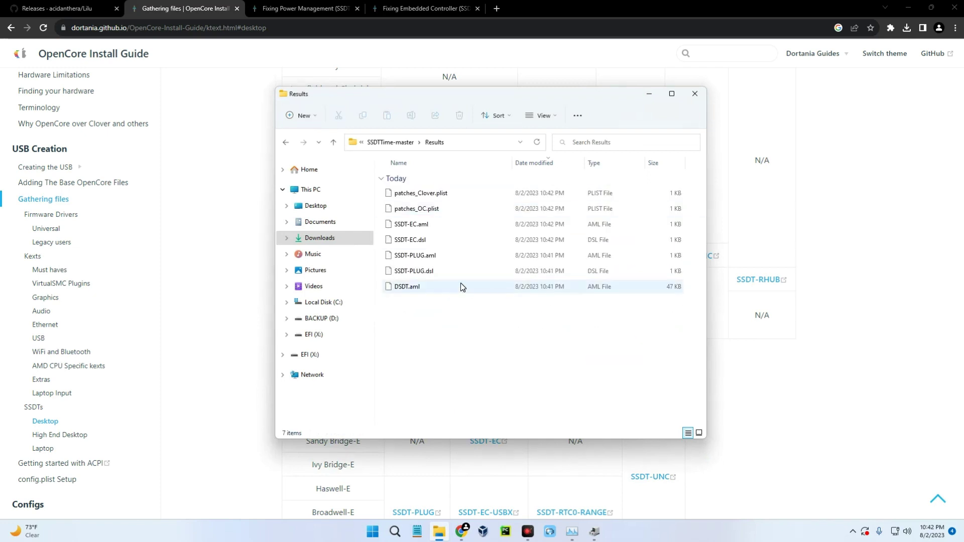
click(436, 255)
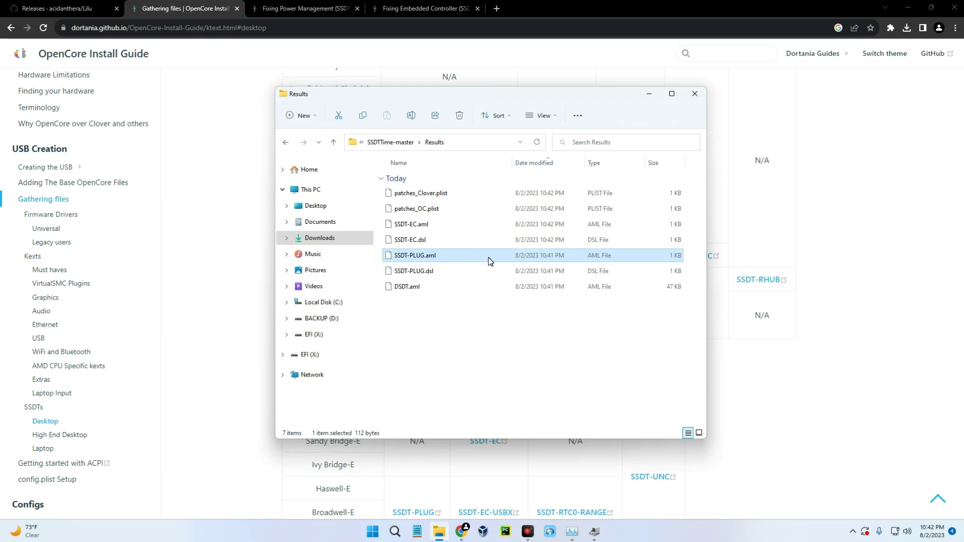
ctrl+click(438, 229)
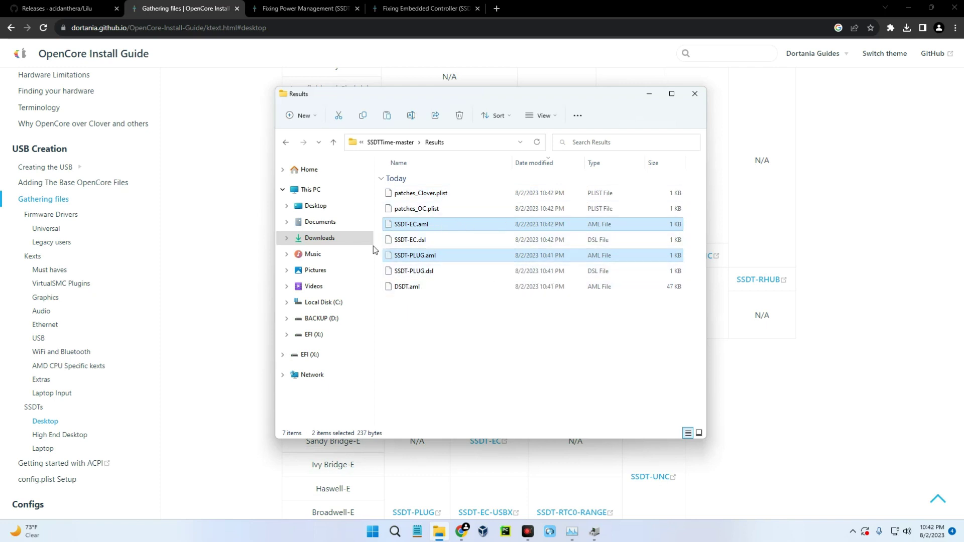
Paste the two copied AML files into the ACPI folder of Downloads\EFI\OC and return to the OC folder.
click(331, 240)
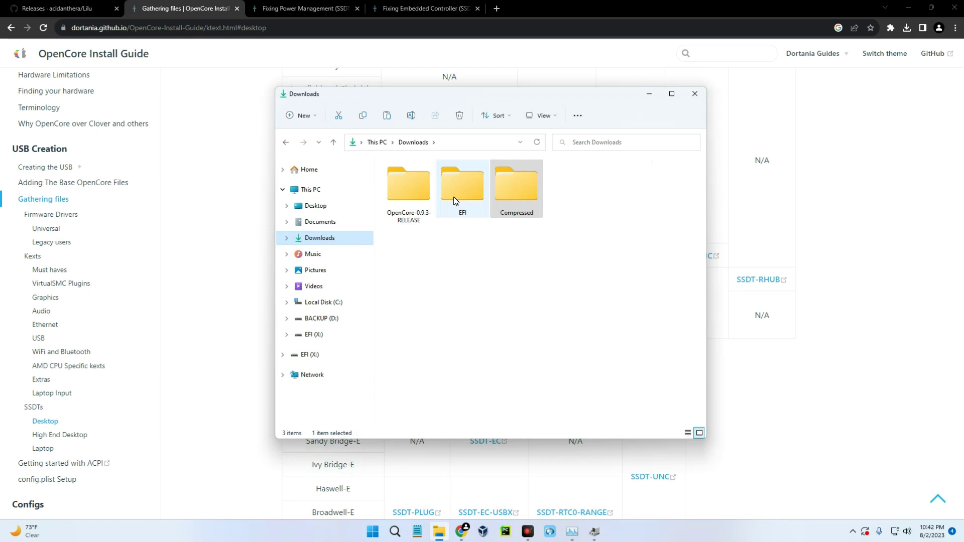
double_click(454, 197)
double_click(411, 195)
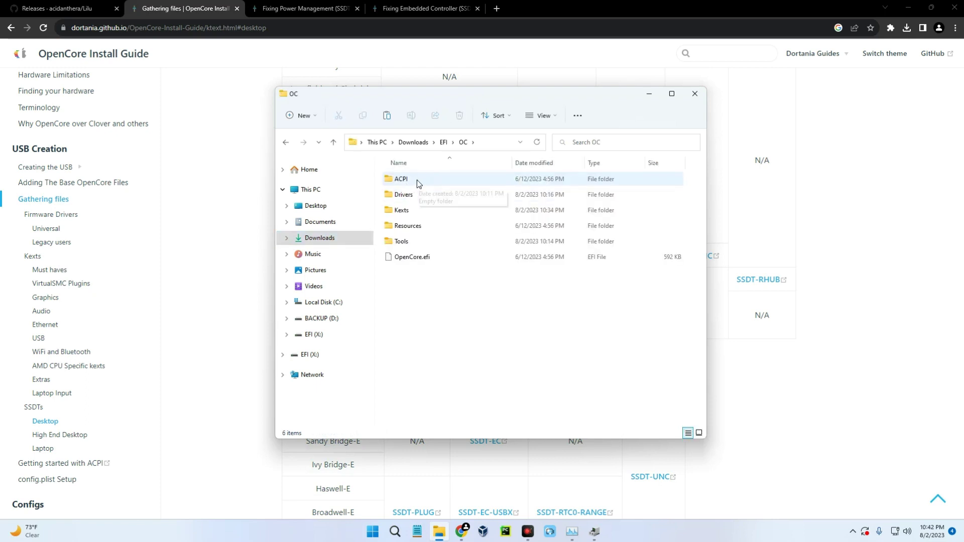
double_click(425, 178)
click(426, 267)
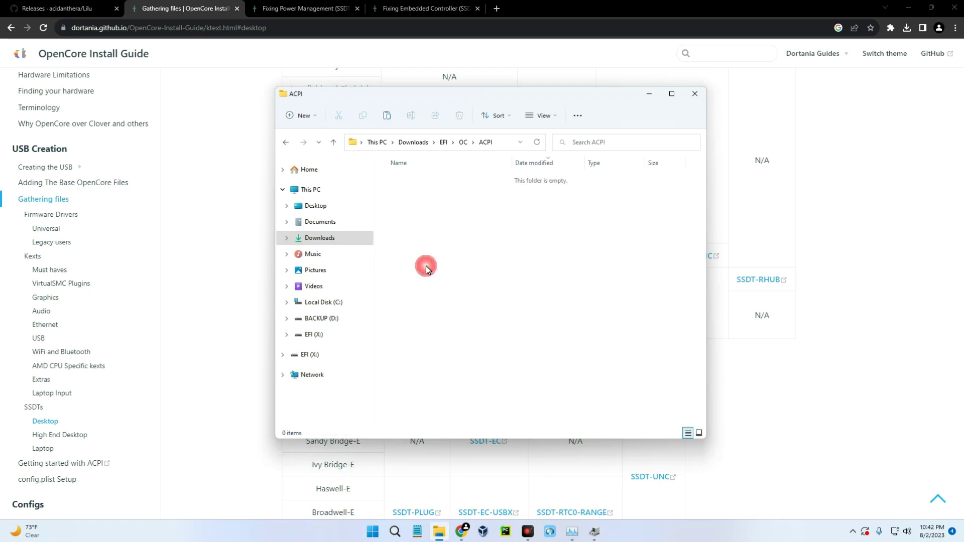
key(ctrl+v)
click(432, 189)
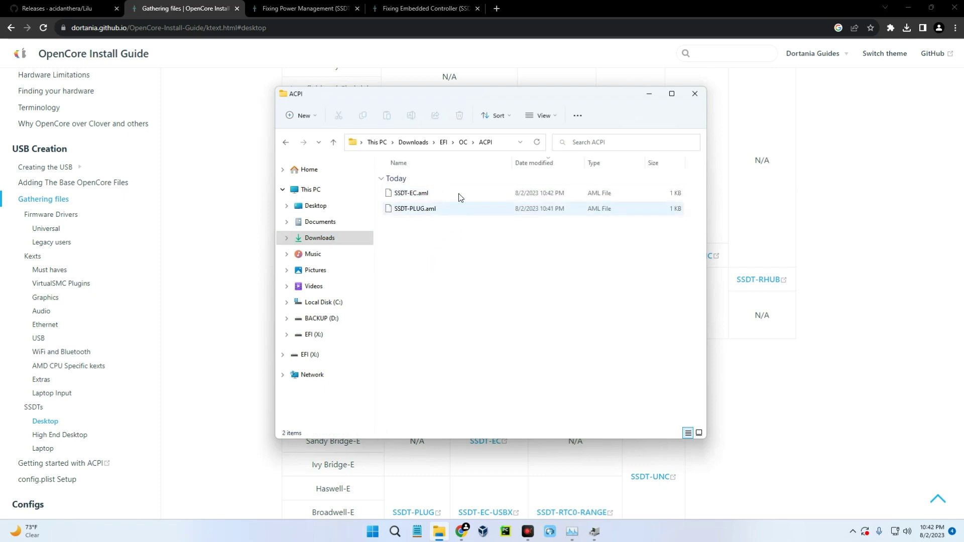
click(463, 143)
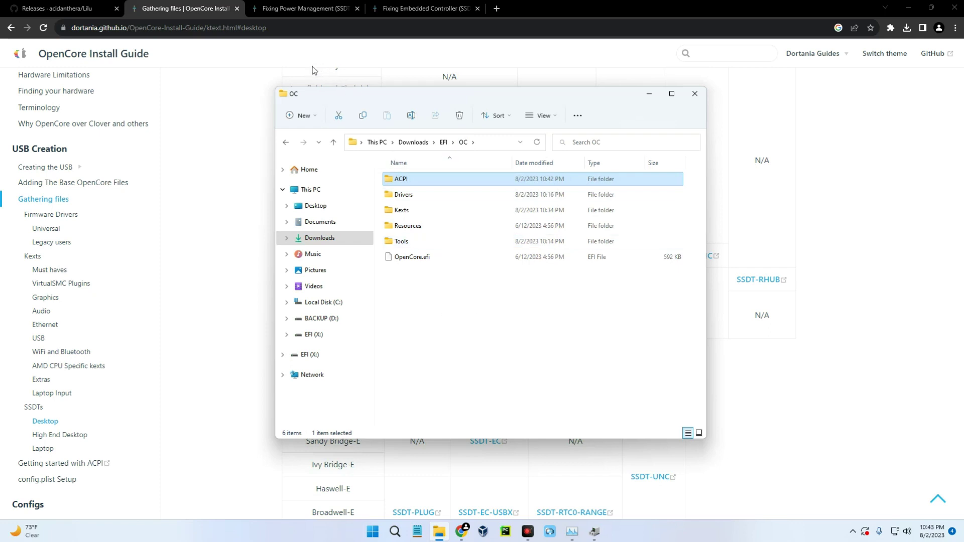
Review the Desktop, High End Desktop and Laptop SSDT tables on the Gathering files page of the OpenCore Install Guide in Chrome.
click(230, 138)
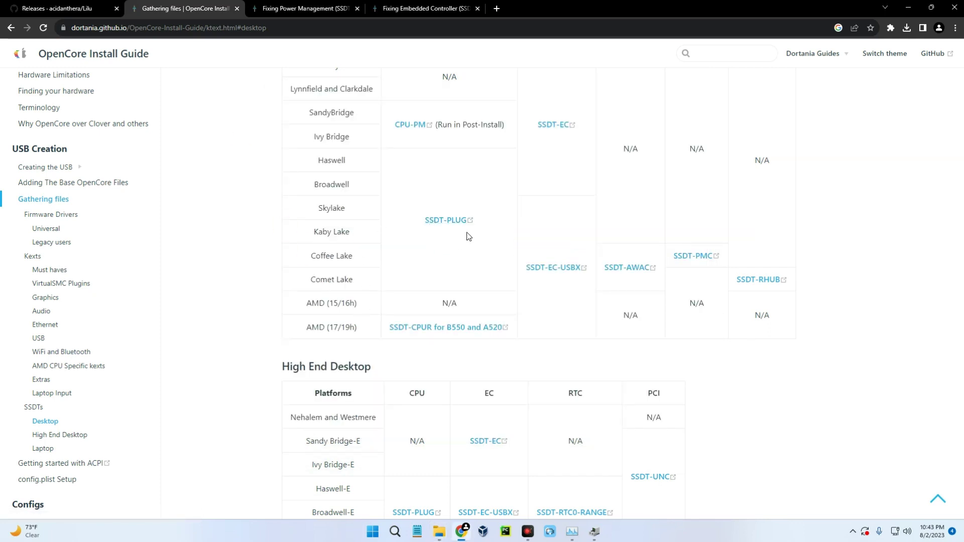
scroll(467, 234, up, 2)
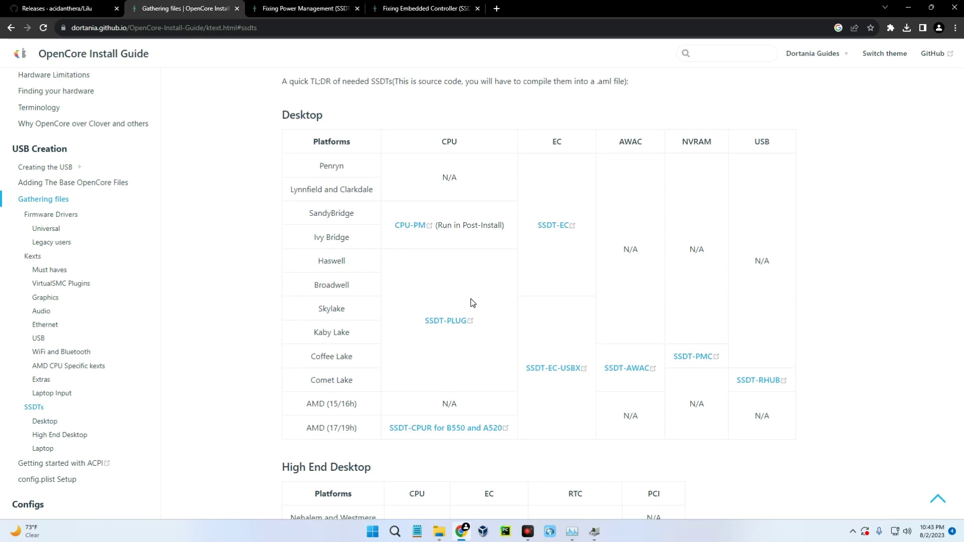
scroll(428, 314, down, 1)
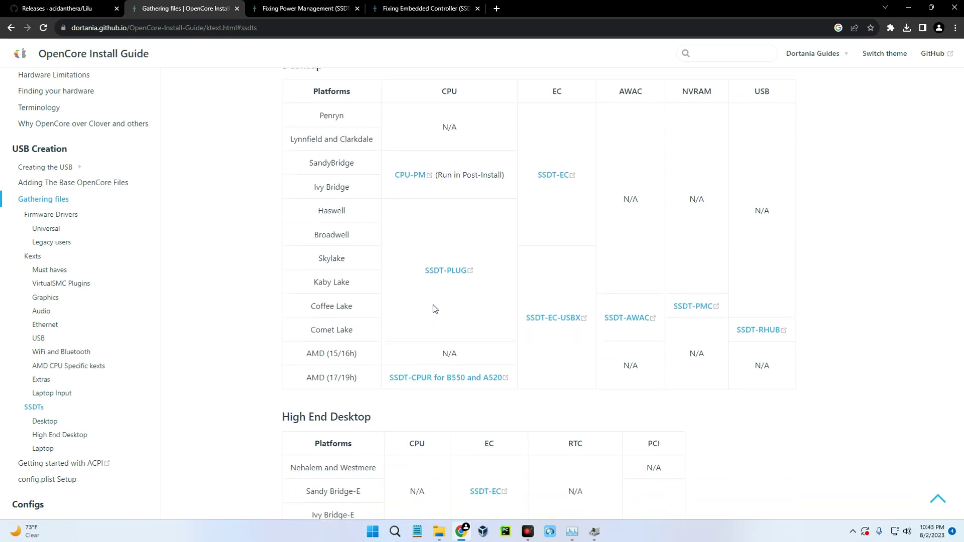
scroll(437, 296, up, 3)
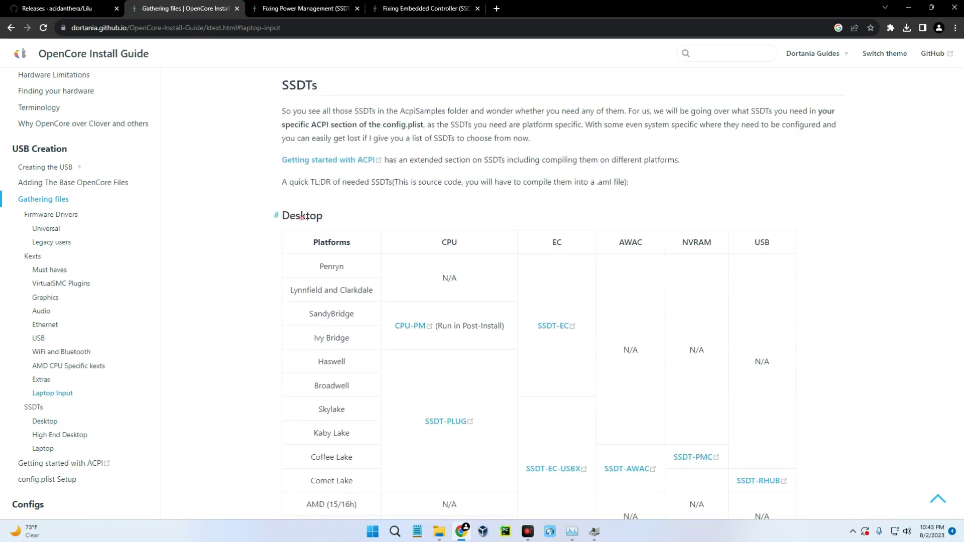
scroll(248, 251, down, 8)
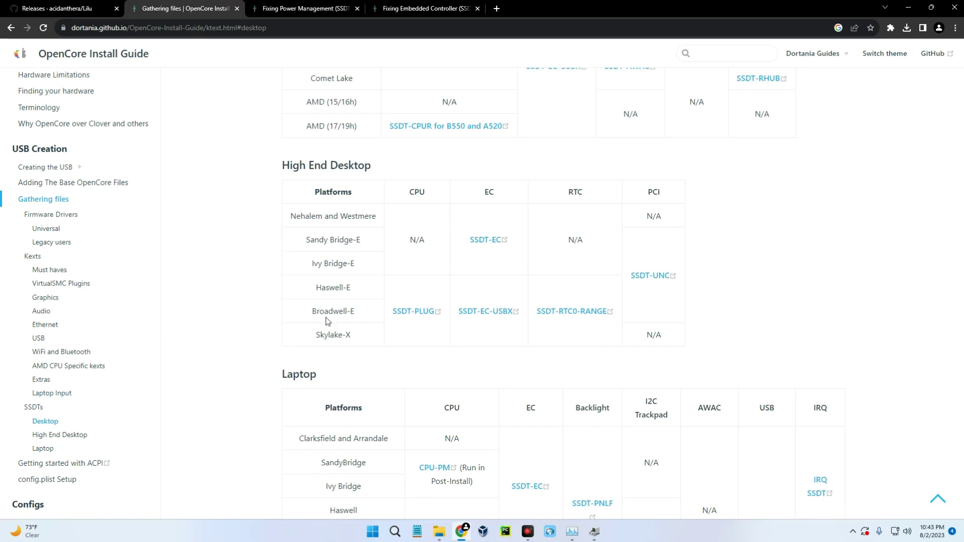
drag(375, 168, 280, 166)
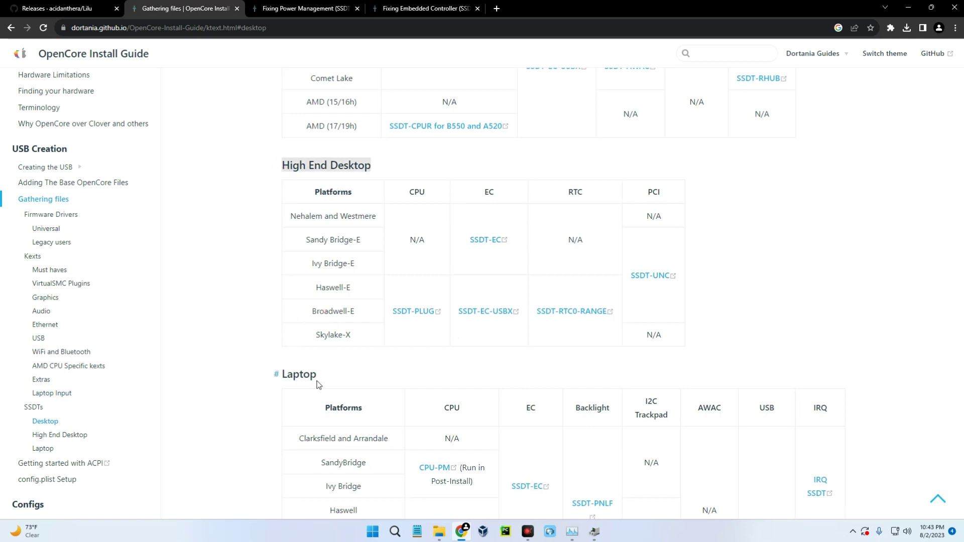
double_click(300, 382)
scroll(325, 376, down, 7)
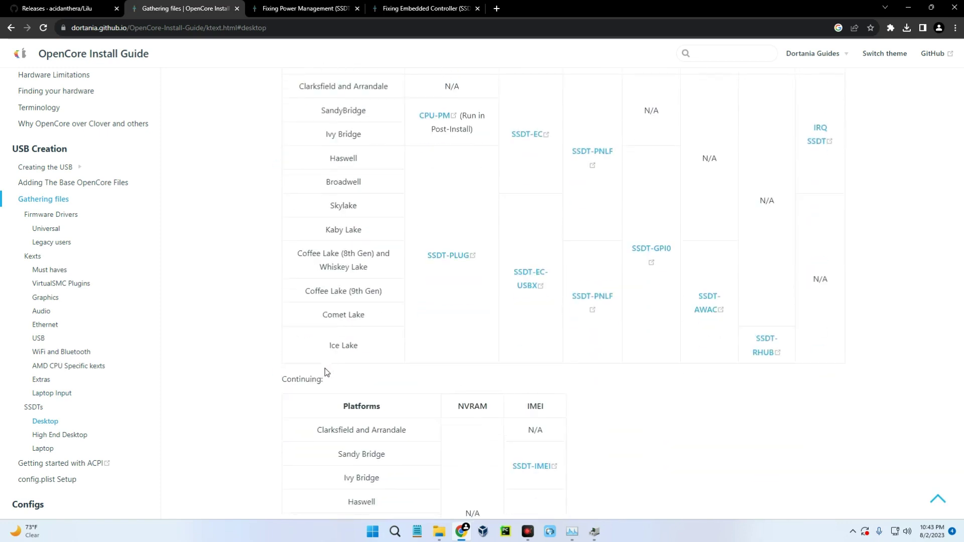
scroll(315, 363, down, 6)
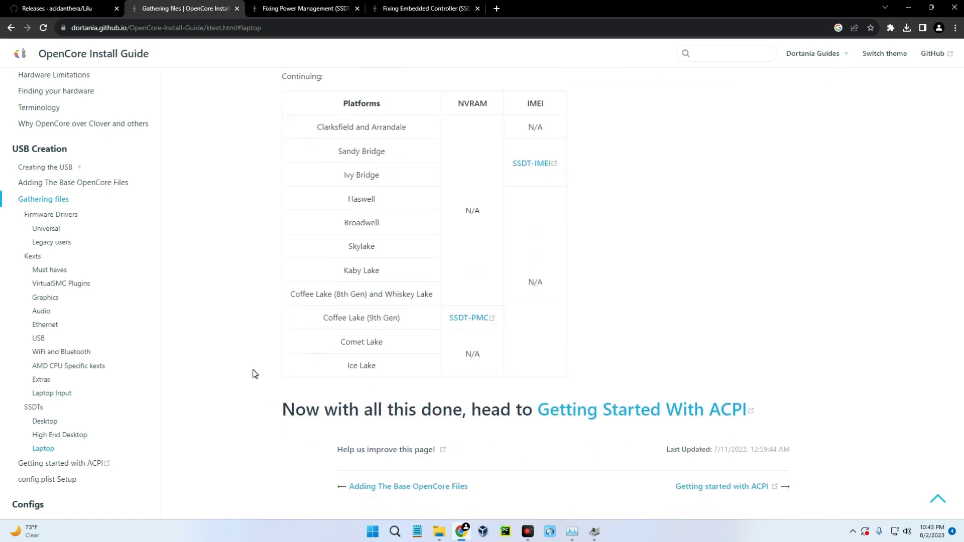
scroll(271, 385, up, 15)
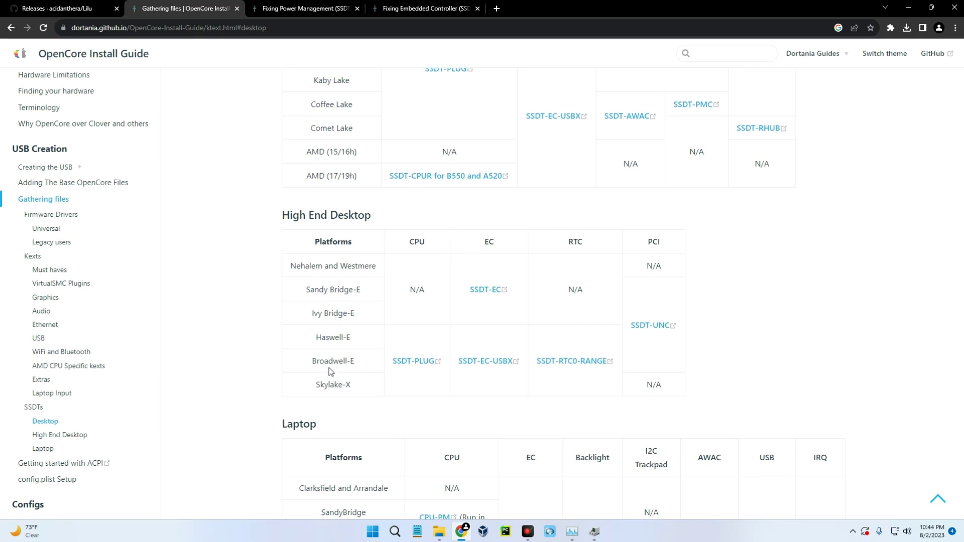
scroll(337, 372, up, 3)
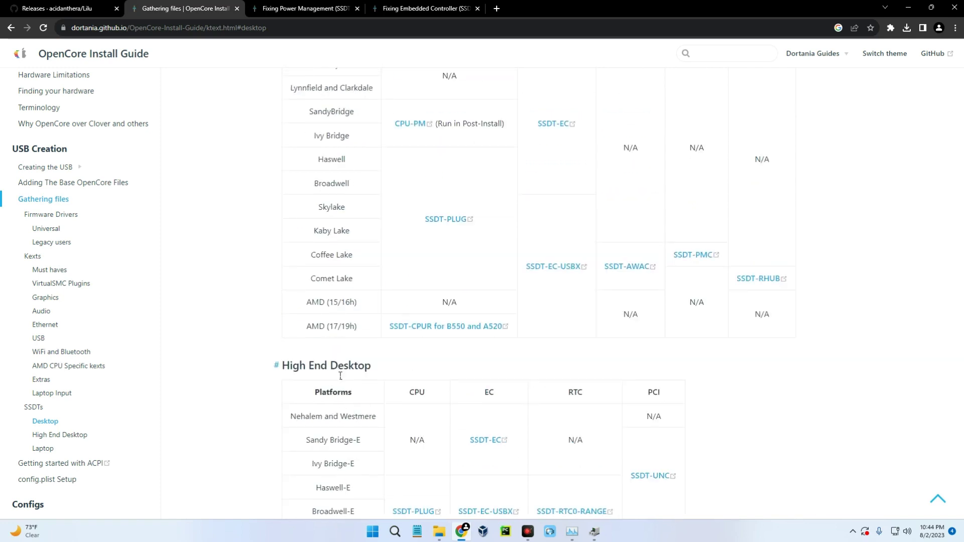
scroll(328, 373, up, 2)
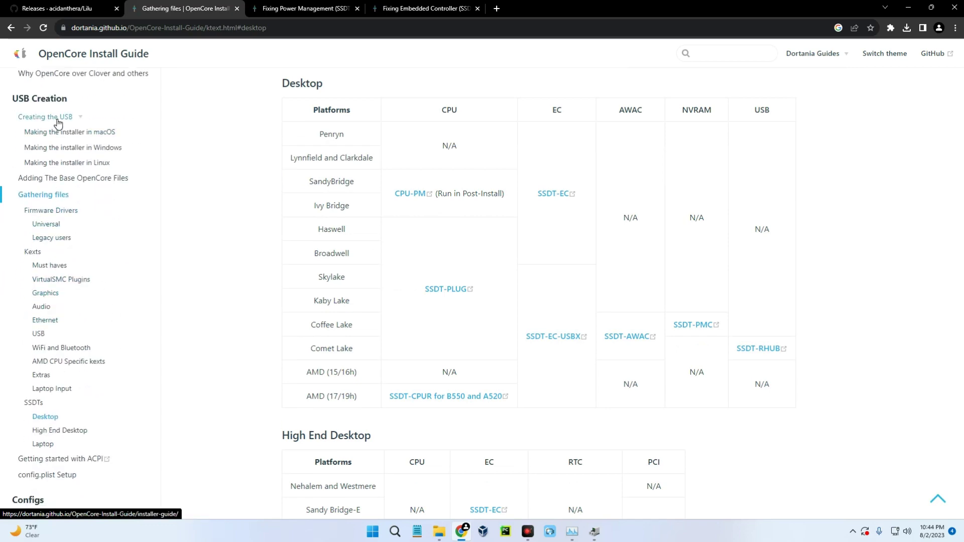
Open the ProperTree link from the guide's Creating the USB page in a new tab and move that tab beside the guide.
click(57, 120)
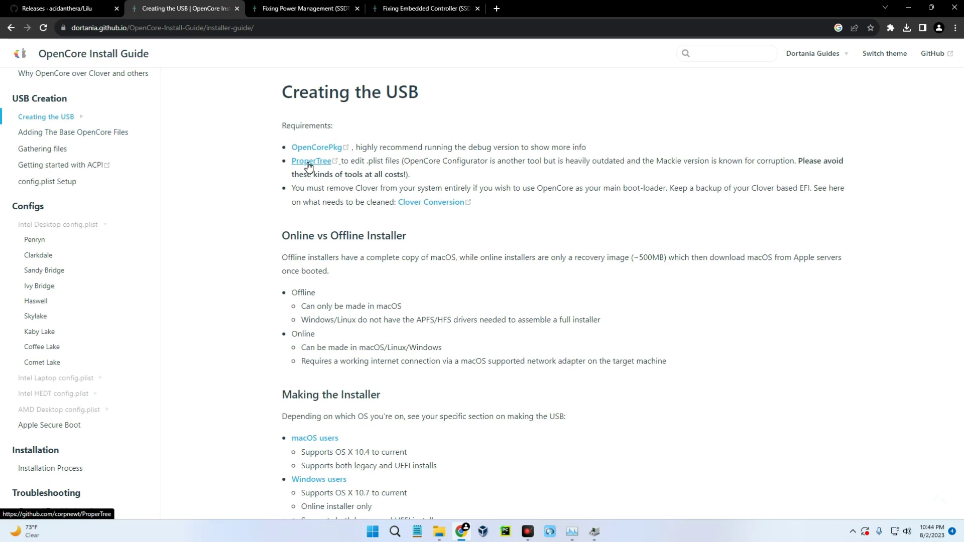
right_click(309, 166)
click(326, 173)
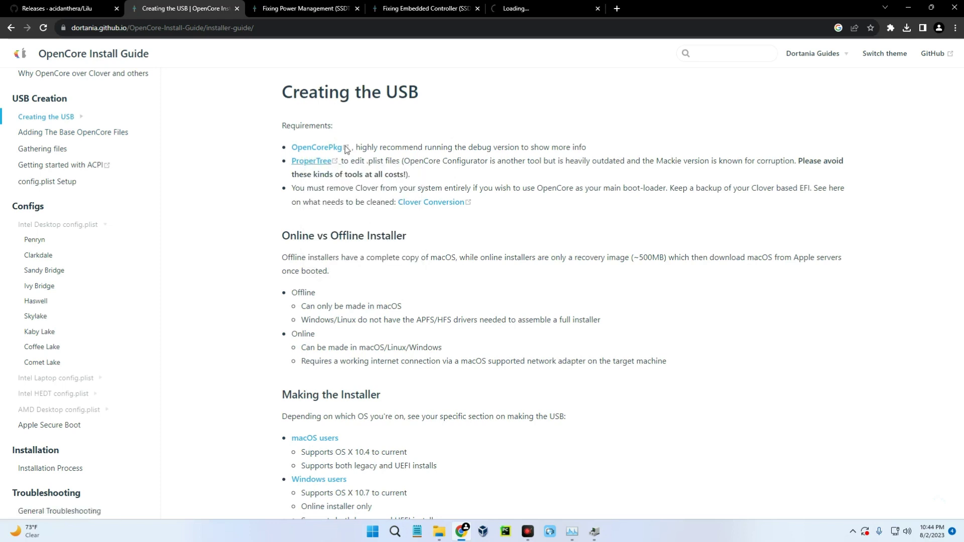
click(552, 5)
drag(549, 5, 309, 7)
Download the ProperTree repository as a ZIP and dismiss the download manager window.
click(601, 151)
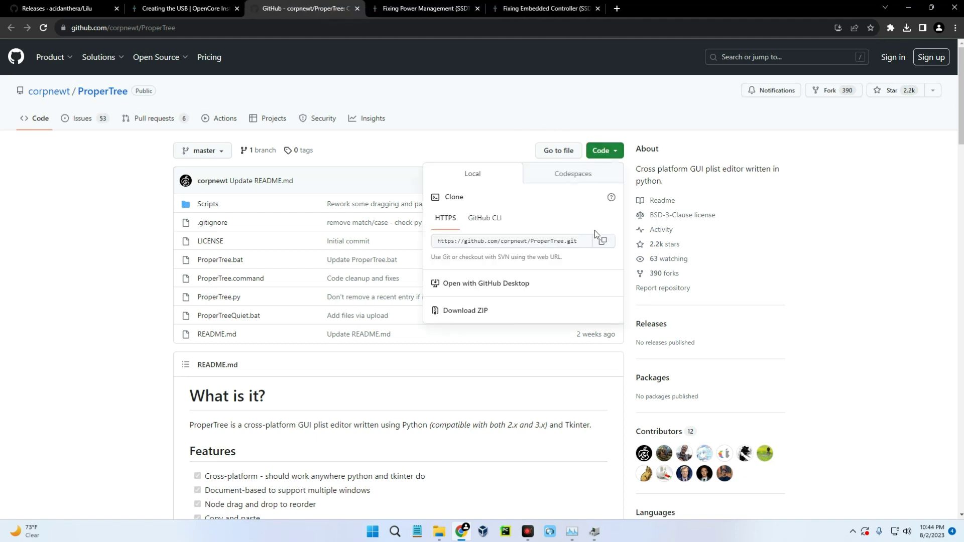
click(486, 311)
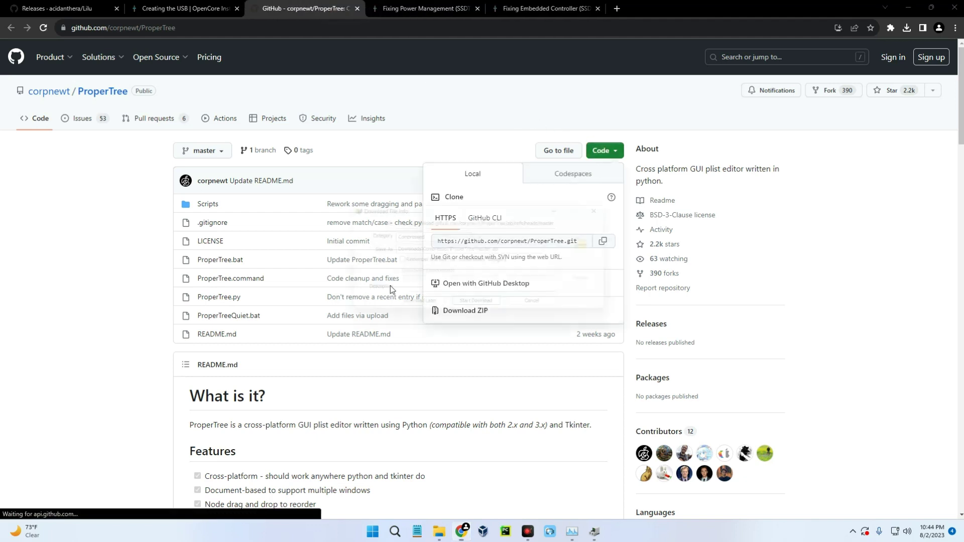
click(472, 312)
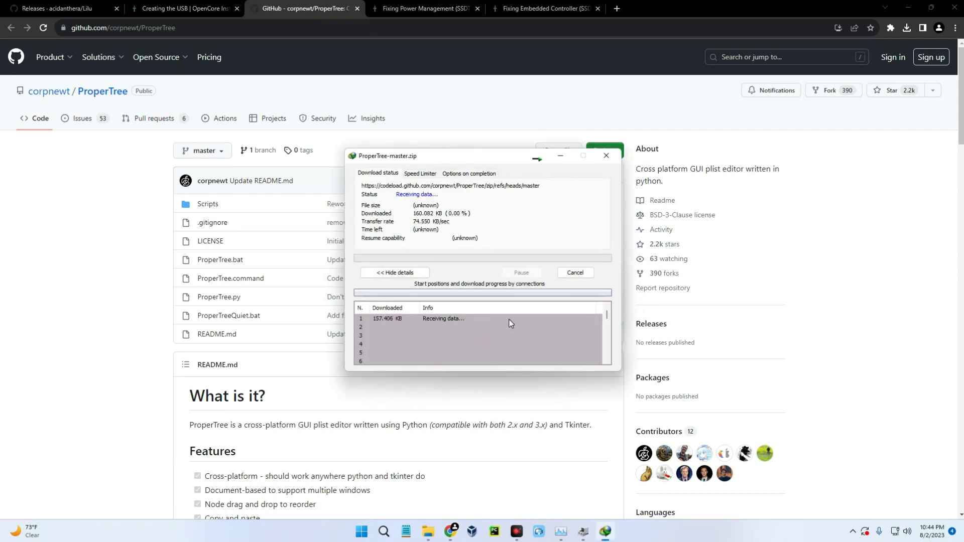
click(562, 296)
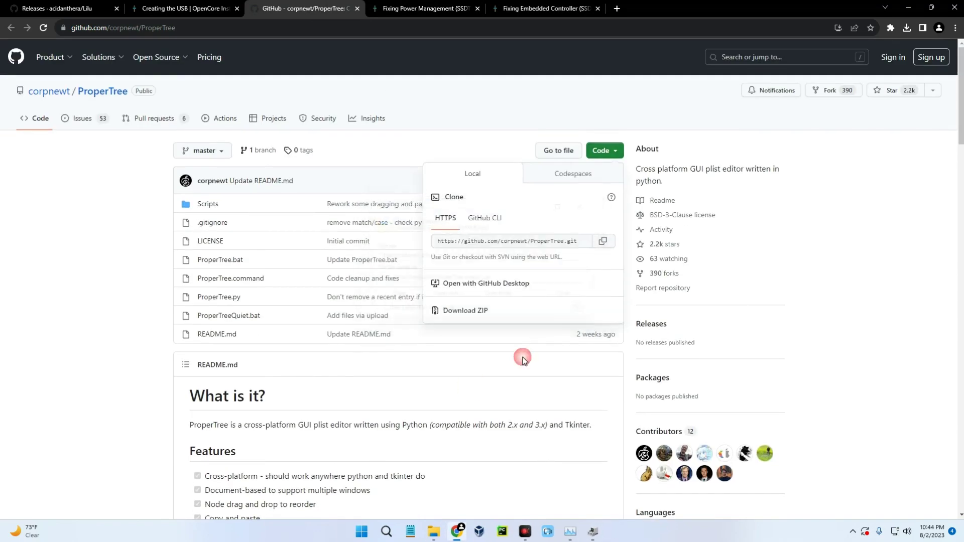
Extract the ProperTree-master archive in Downloads\Compressed with WinRAR into its own folder and open the extracted folder.
click(438, 531)
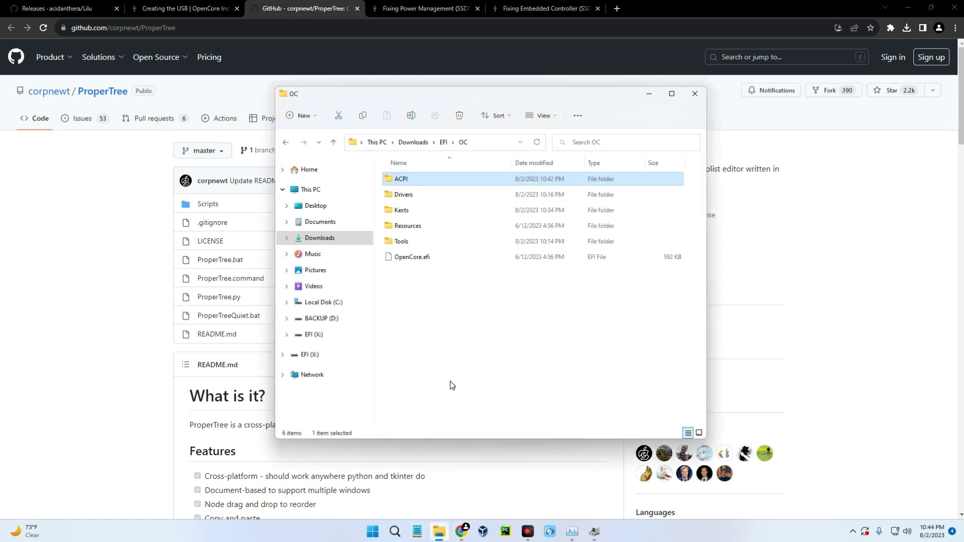
click(320, 238)
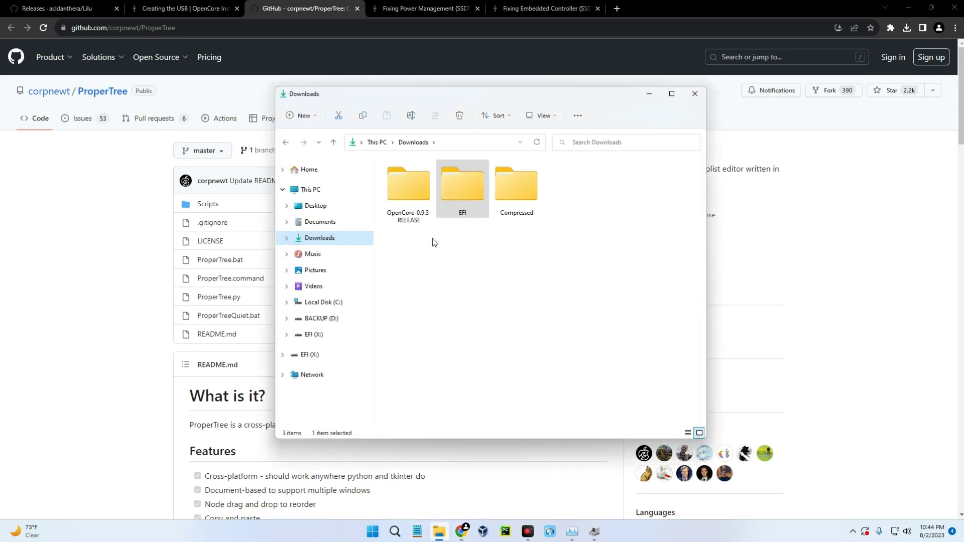
double_click(514, 204)
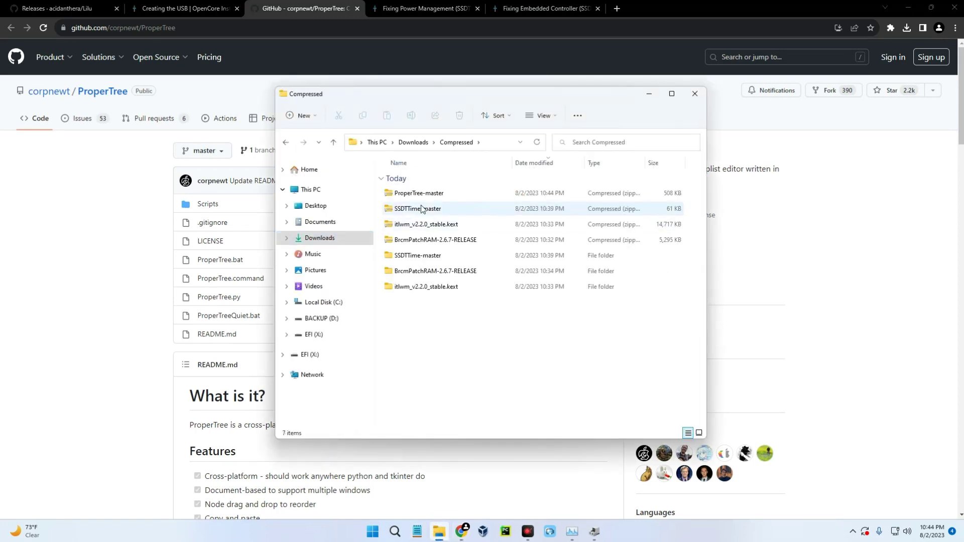
click(435, 195)
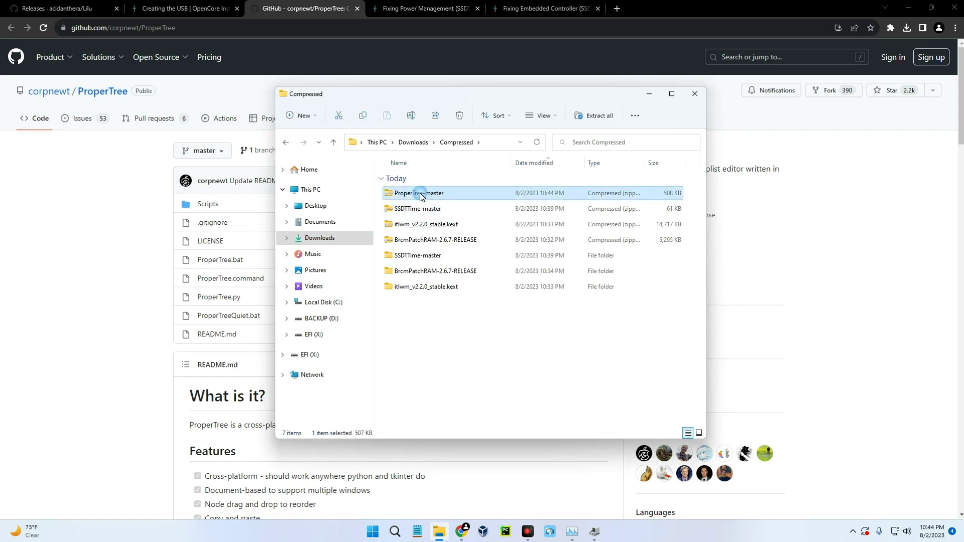
right_click(423, 196)
click(527, 399)
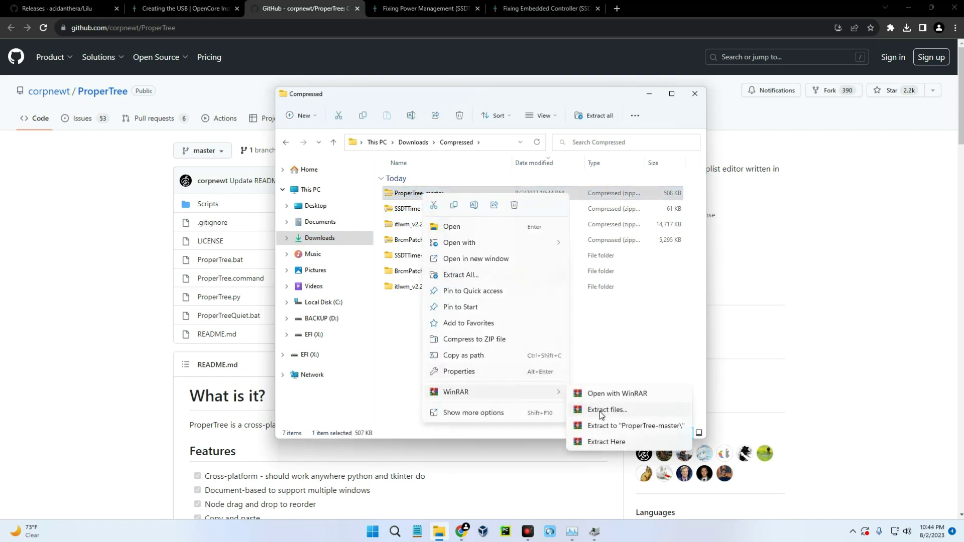
click(606, 403)
click(512, 379)
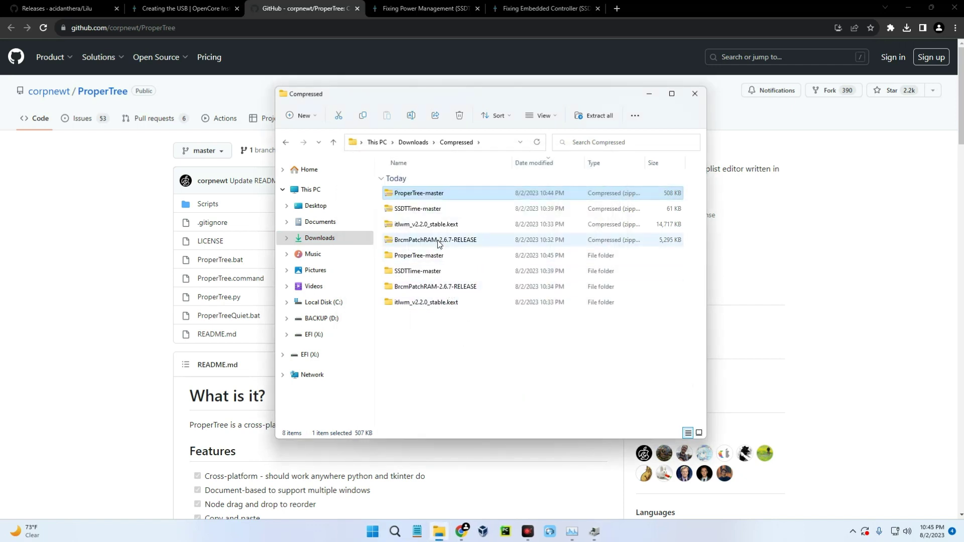
double_click(428, 258)
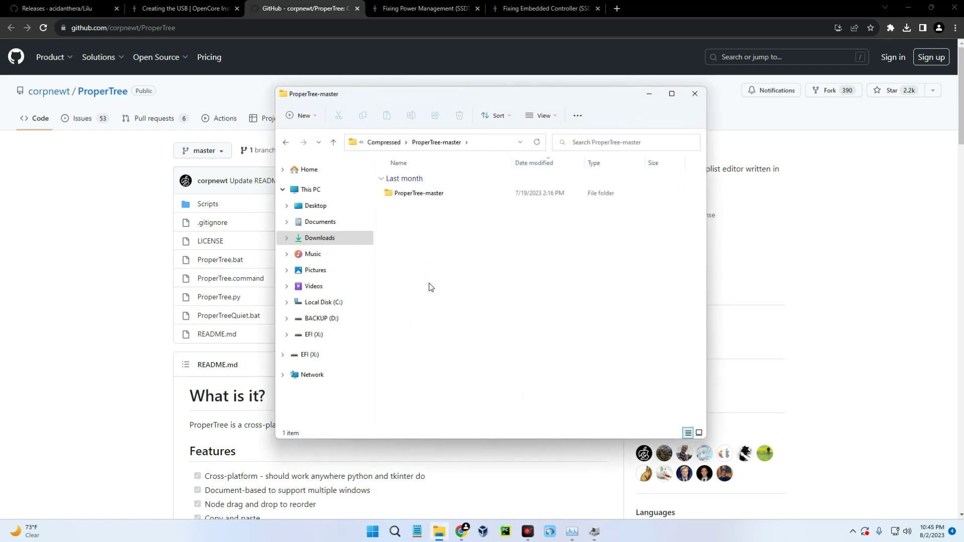
Copy Sample.plist from the Docs folder of OpenCore-0.9.3-RELEASE in Downloads.
click(435, 197)
double_click(435, 197)
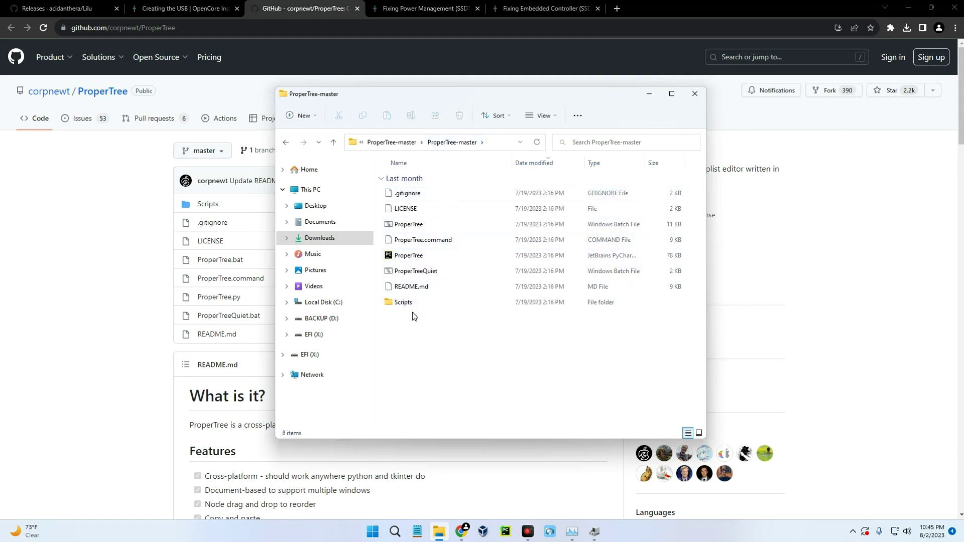
click(330, 236)
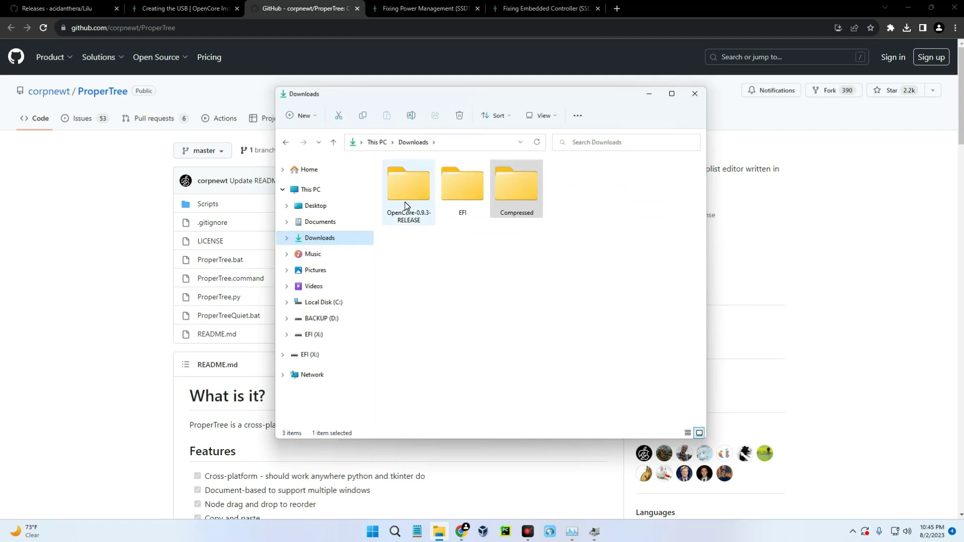
click(417, 222)
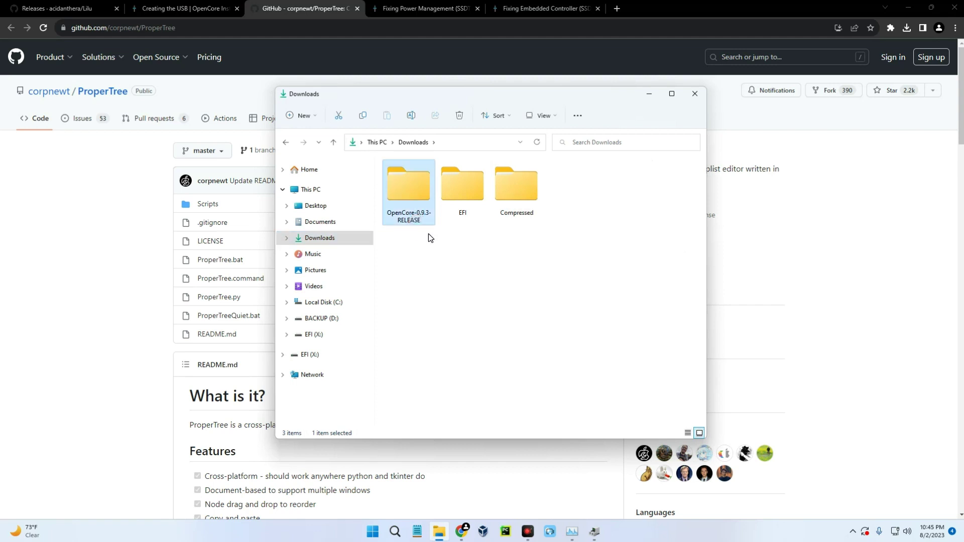
double_click(418, 194)
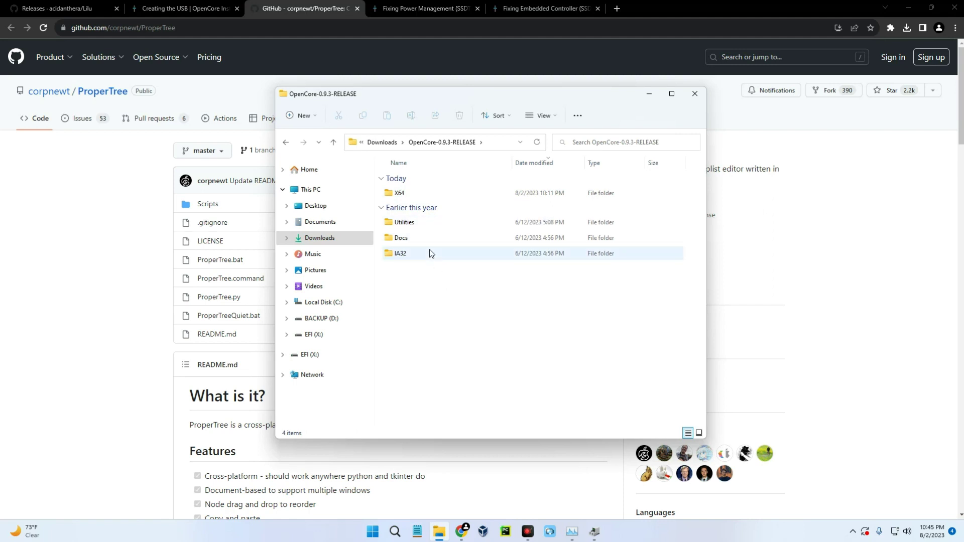
double_click(427, 239)
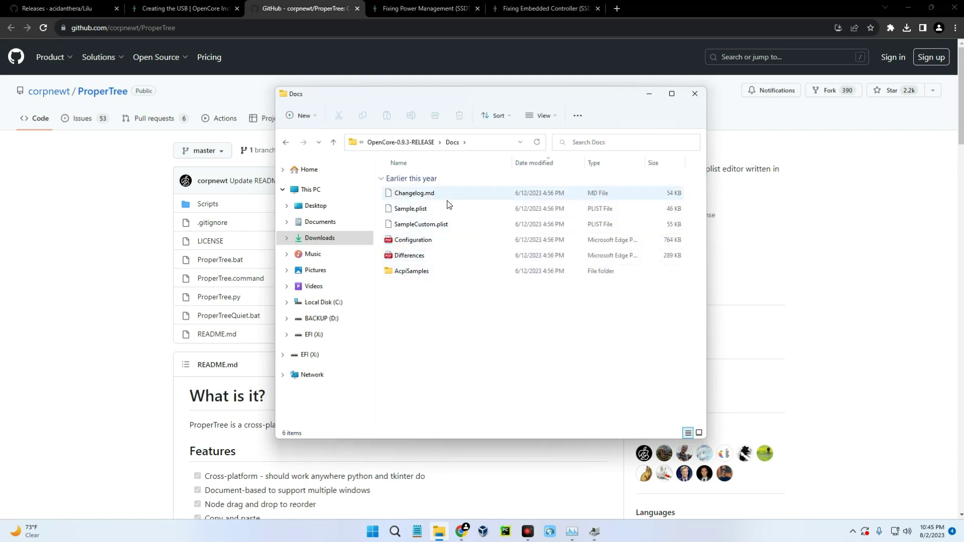
click(463, 210)
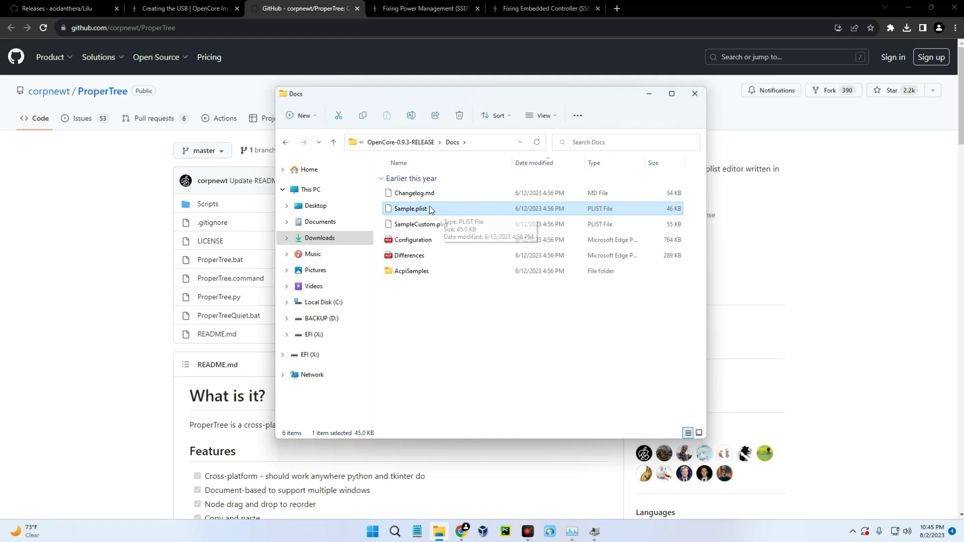
right_click(444, 206)
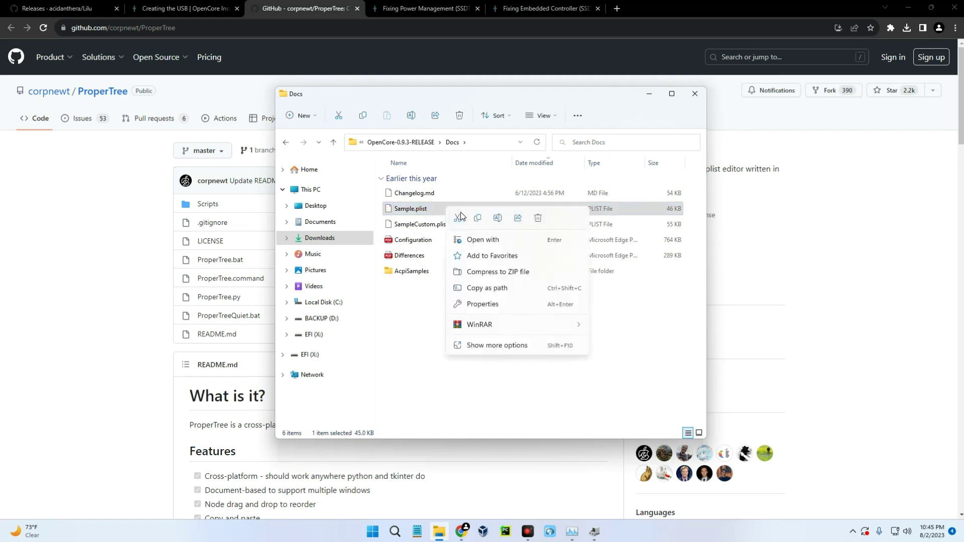
click(454, 189)
Paste Sample.plist into the Downloads\EFI\OC folder and rename it to config.plist.
click(397, 143)
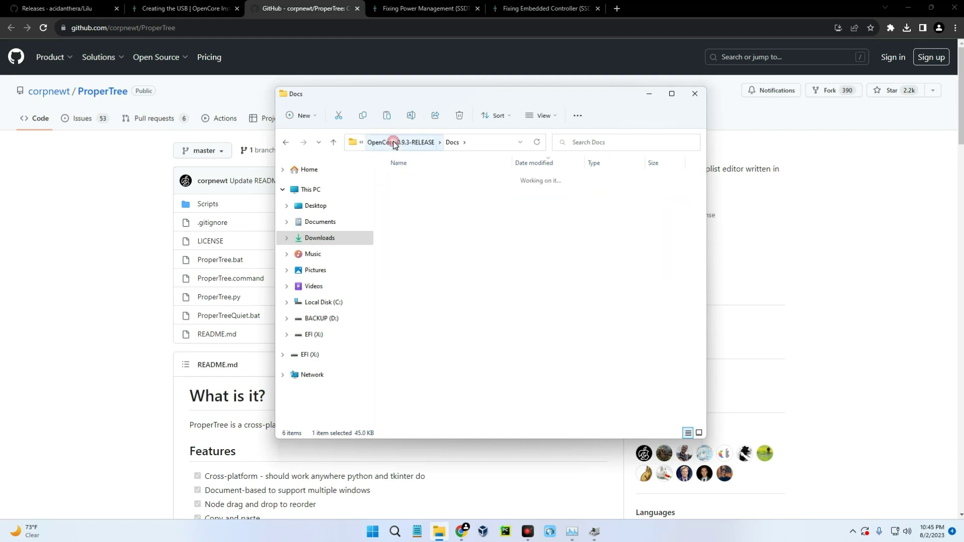
click(387, 143)
double_click(461, 191)
double_click(417, 194)
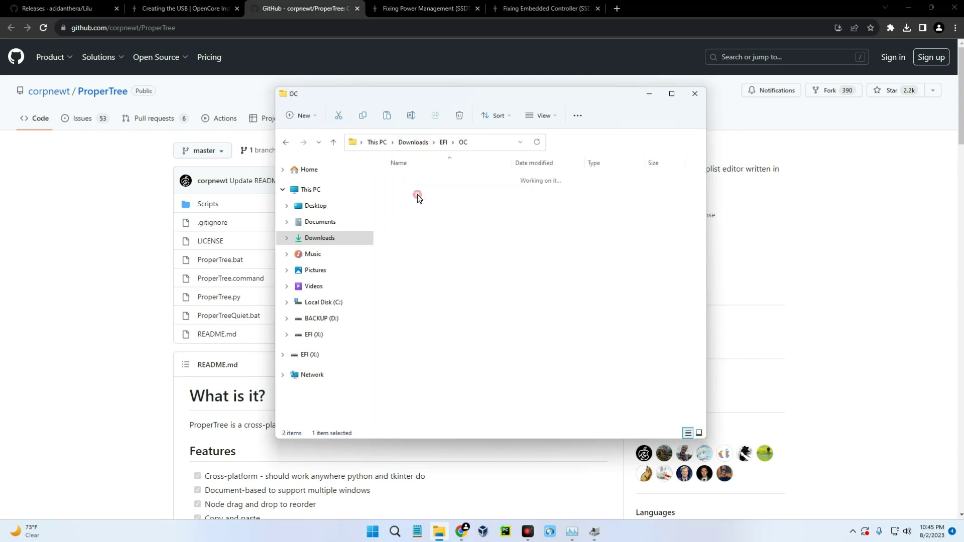
right_click(413, 296)
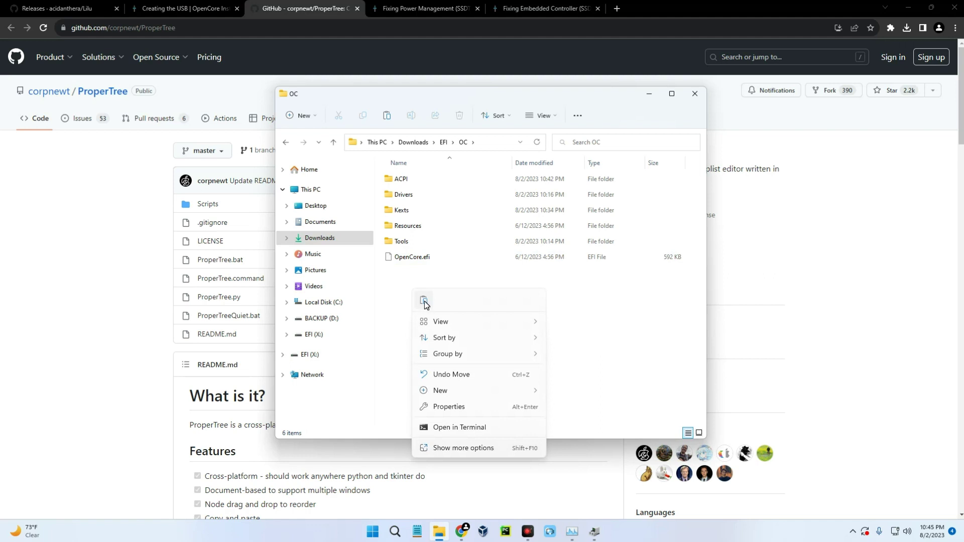
click(425, 302)
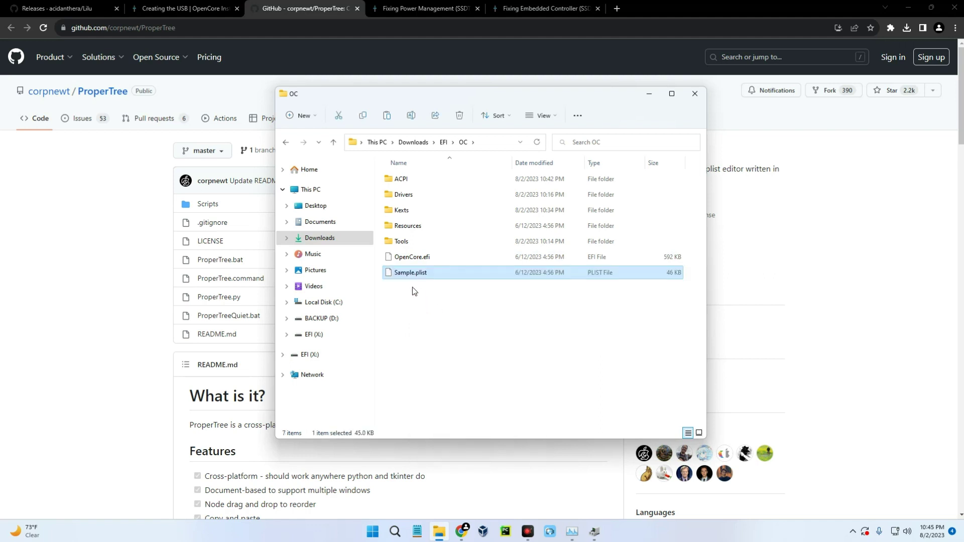
key(F2)
text(config)
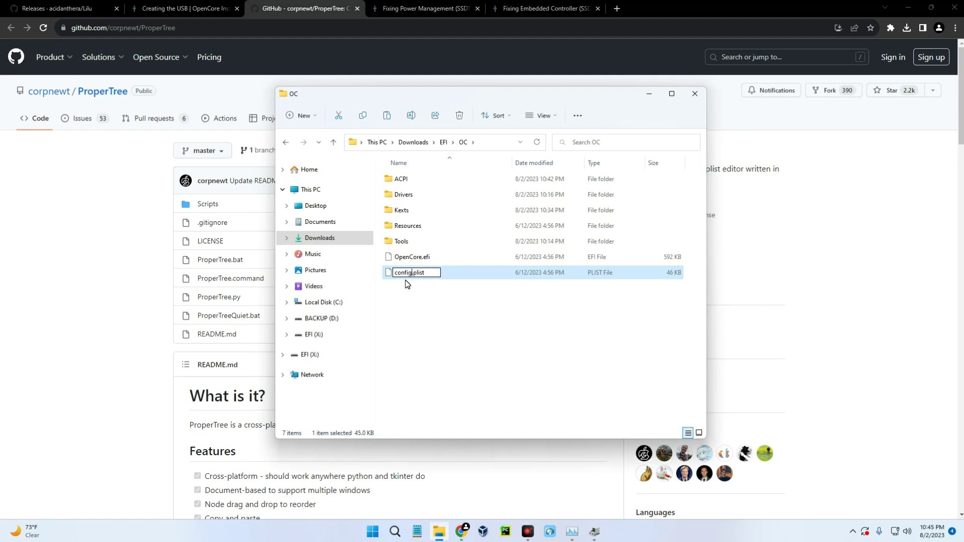
click(410, 302)
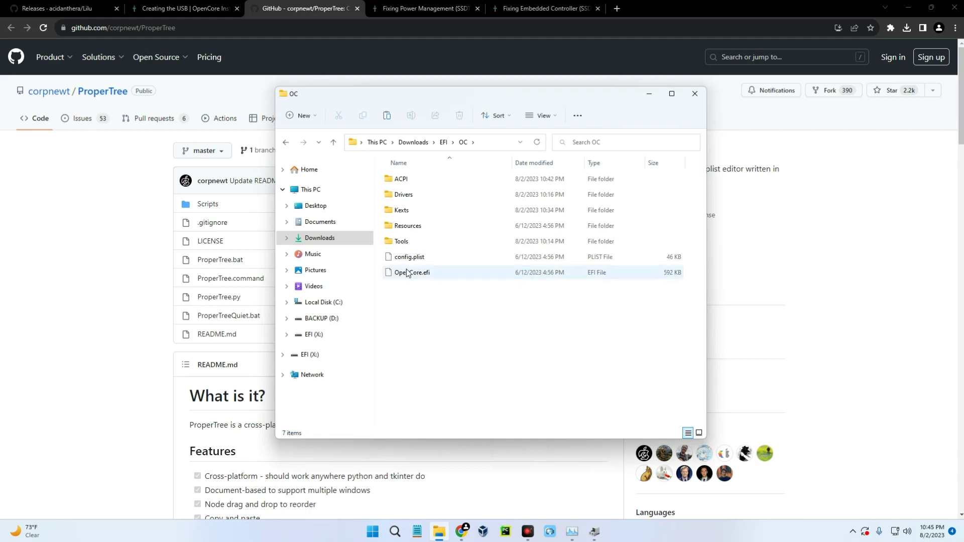
Launch the ProperTree Windows batch file from the inner ProperTree-master folder in Downloads\Compressed.
click(326, 239)
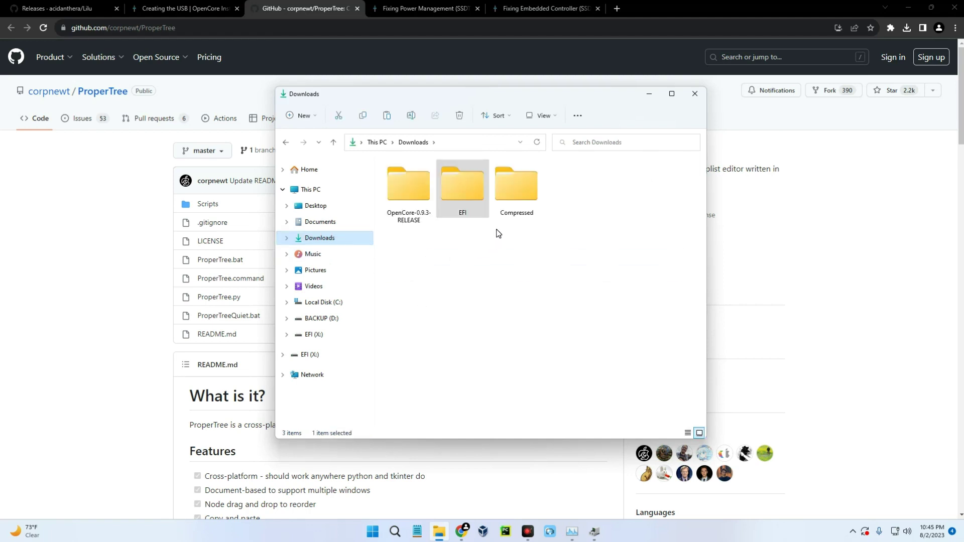
double_click(514, 196)
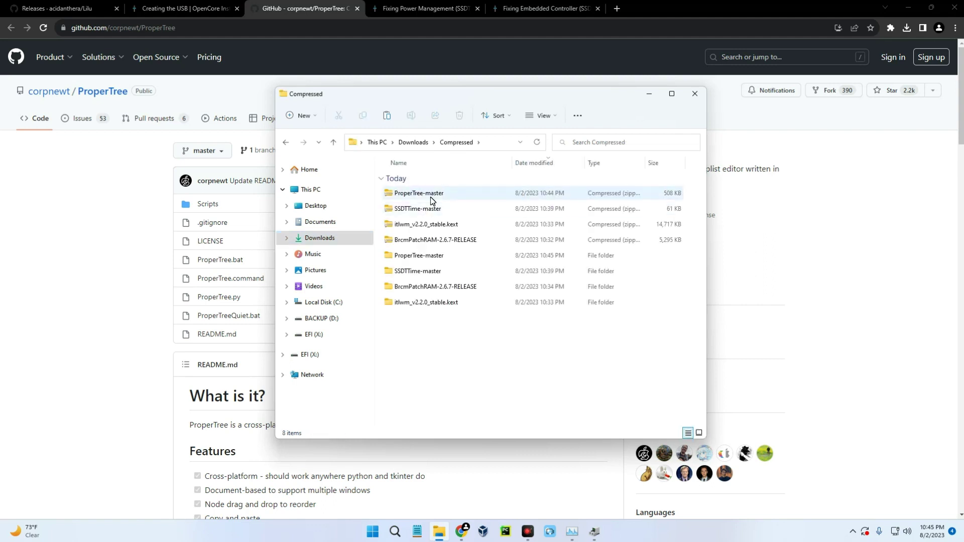
click(435, 259)
double_click(435, 259)
double_click(424, 194)
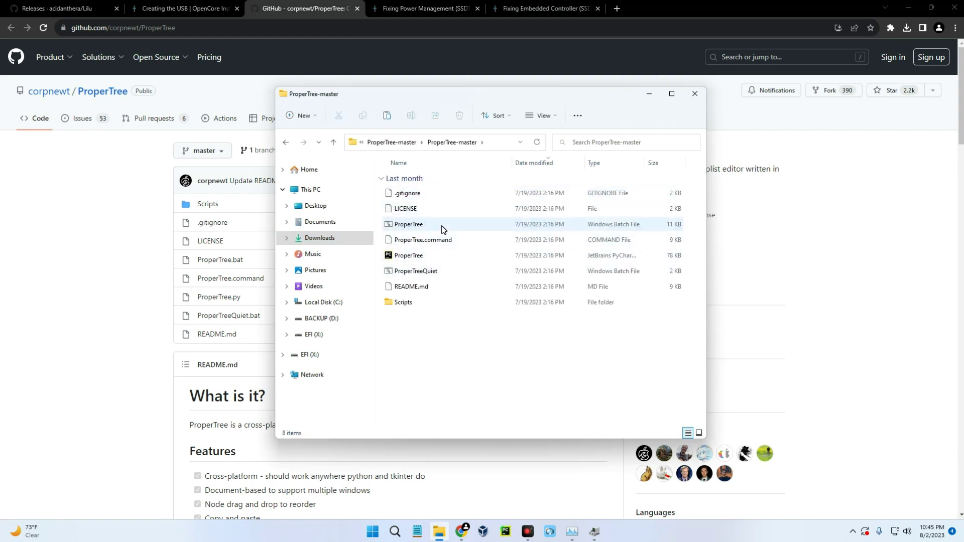
click(448, 226)
double_click(439, 223)
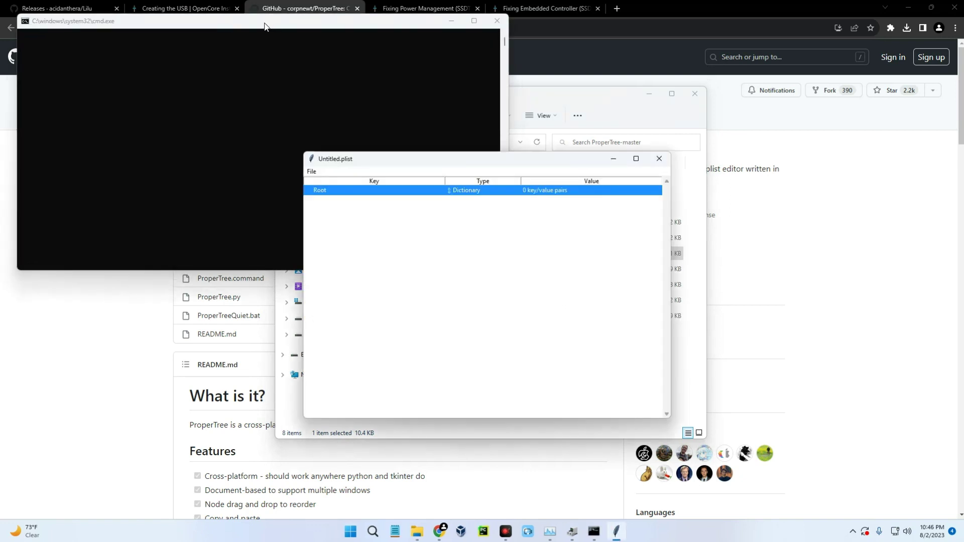
Minimize the command console and reposition the Untitled.plist window.
drag(265, 26, 336, 167)
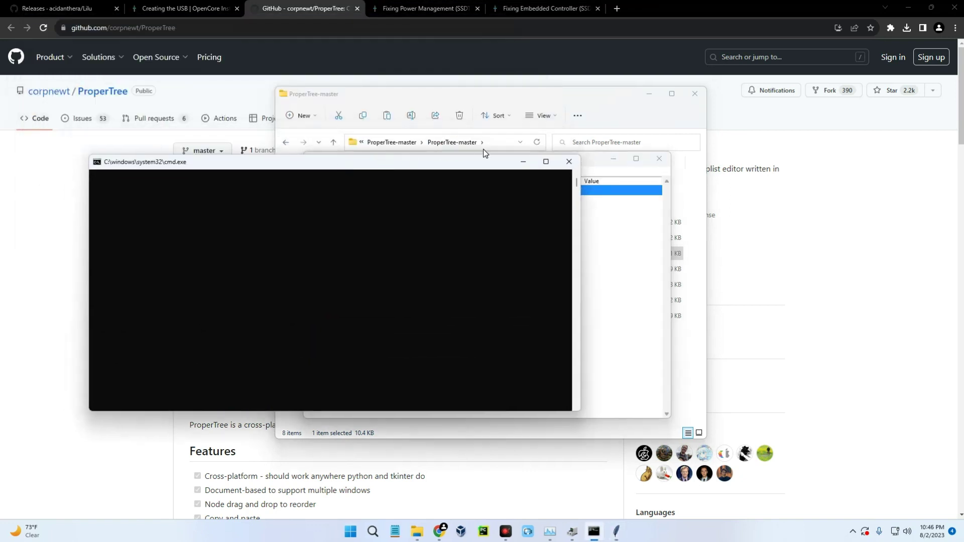
click(526, 164)
click(492, 189)
drag(402, 156, 378, 161)
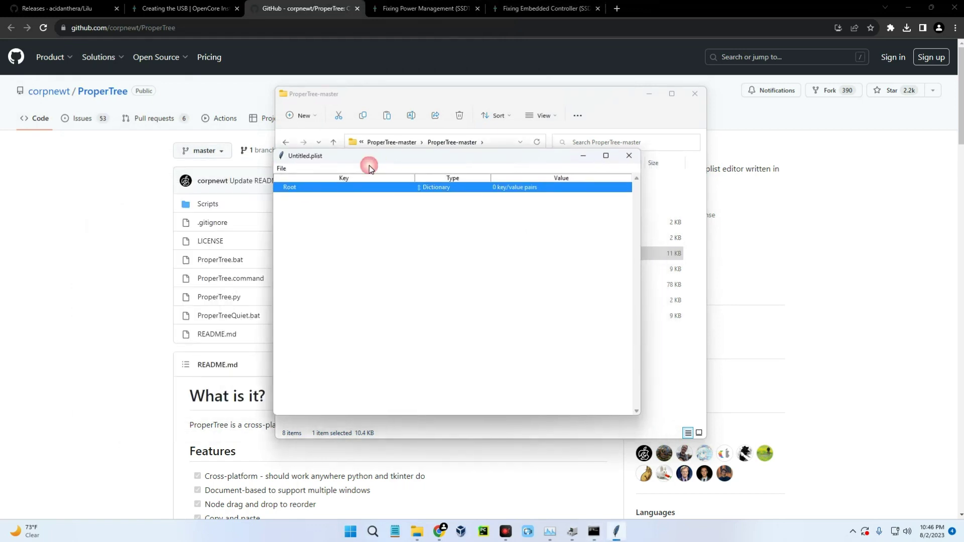
Open config.plist from the Downloads\EFI\OC folder in ProperTree.
click(282, 169)
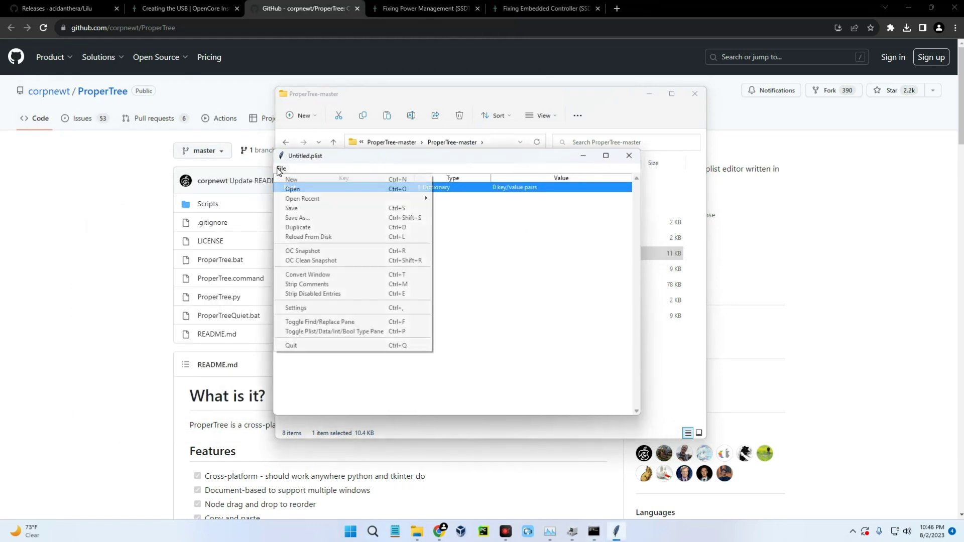
click(291, 190)
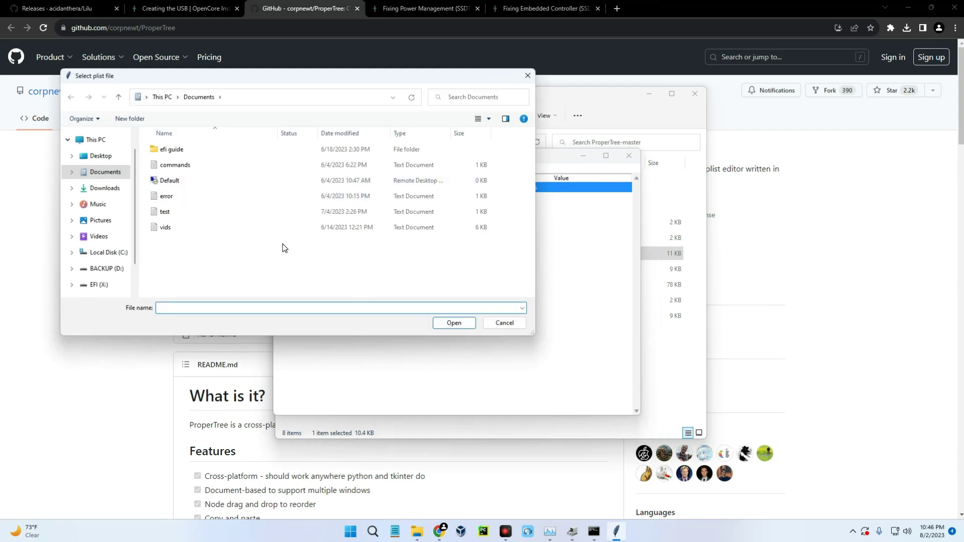
click(114, 189)
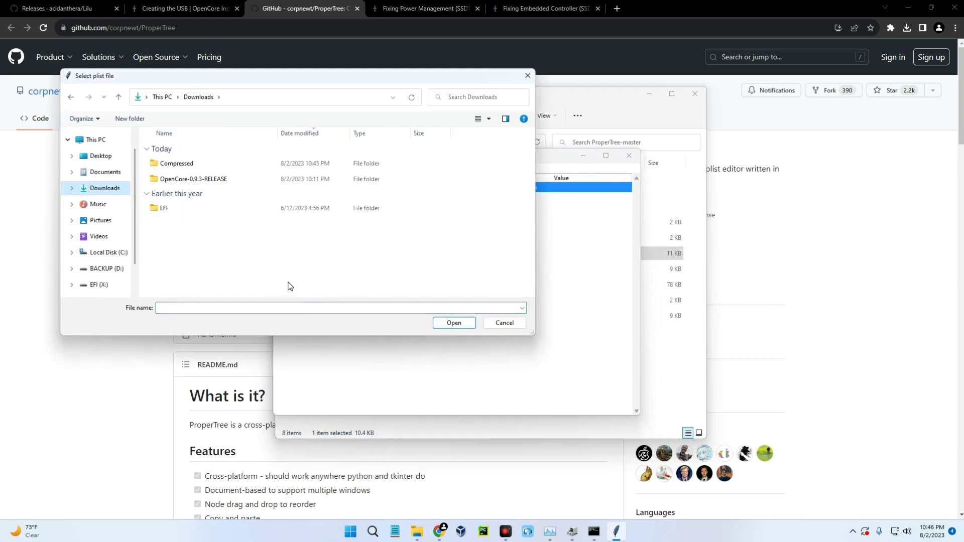
double_click(193, 207)
double_click(172, 165)
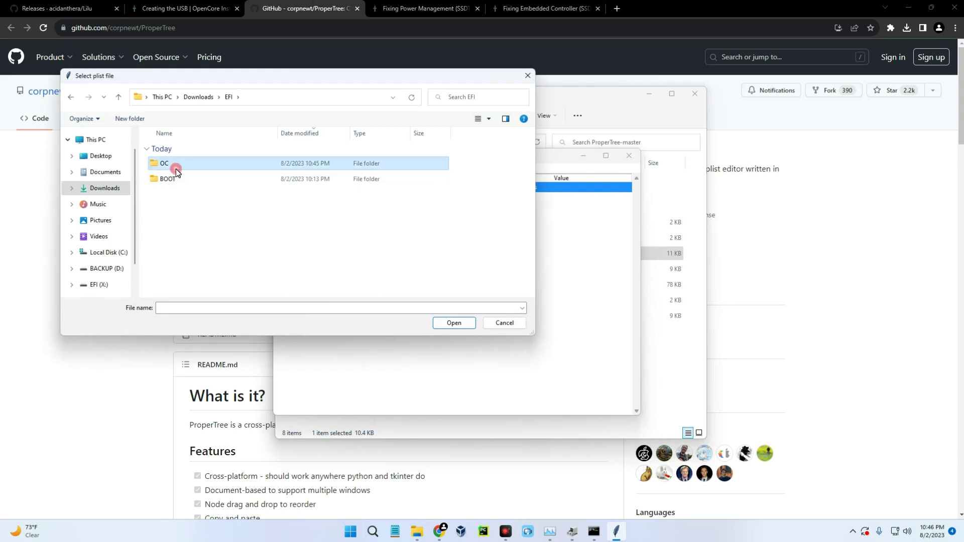
click(206, 242)
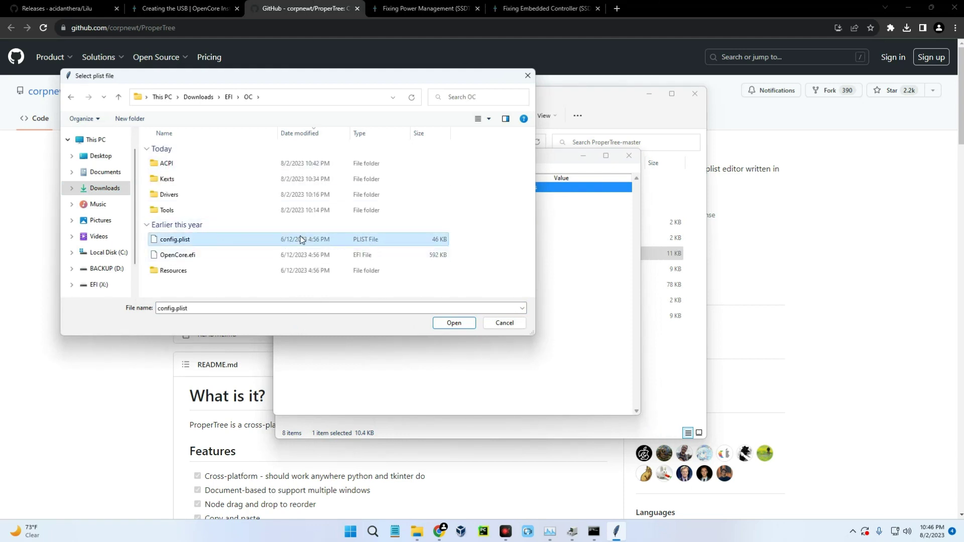
click(452, 324)
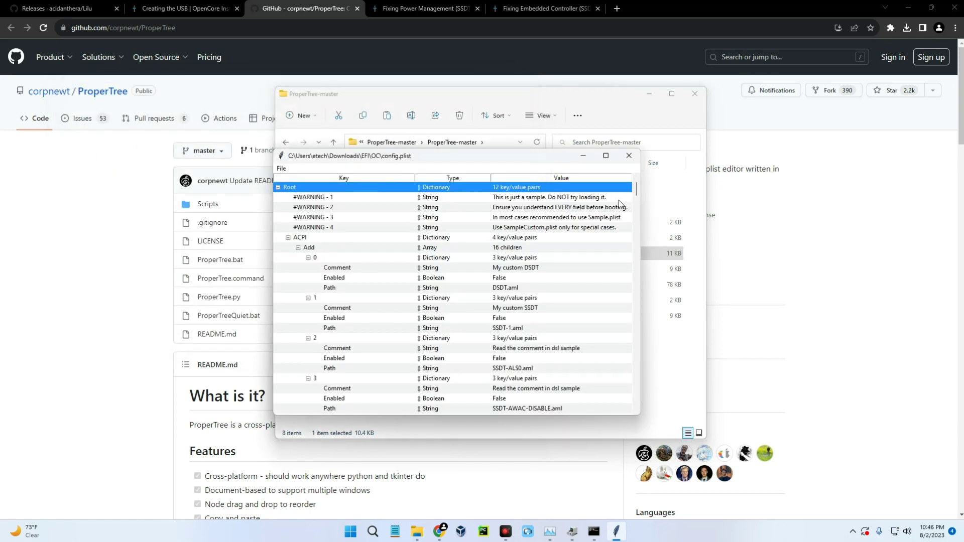
Run an OC Clean Snapshot on config.plist using the Downloads\EFI\OC folder.
mouse_move(636, 186)
mouse_down()
mouse_move(637, 411)
mouse_move(643, 160)
mouse_move(637, 186)
mouse_move(635, 176)
mouse_up()
click(280, 170)
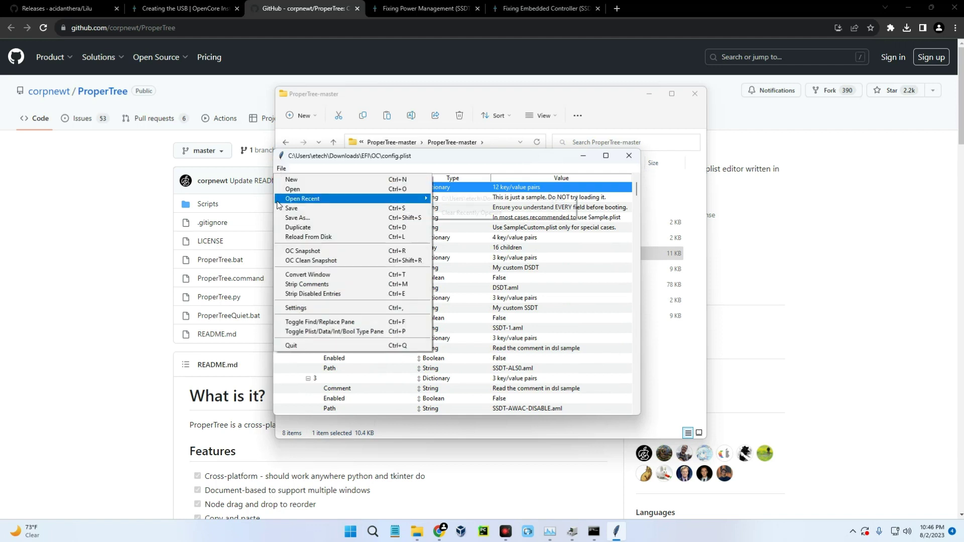
click(355, 261)
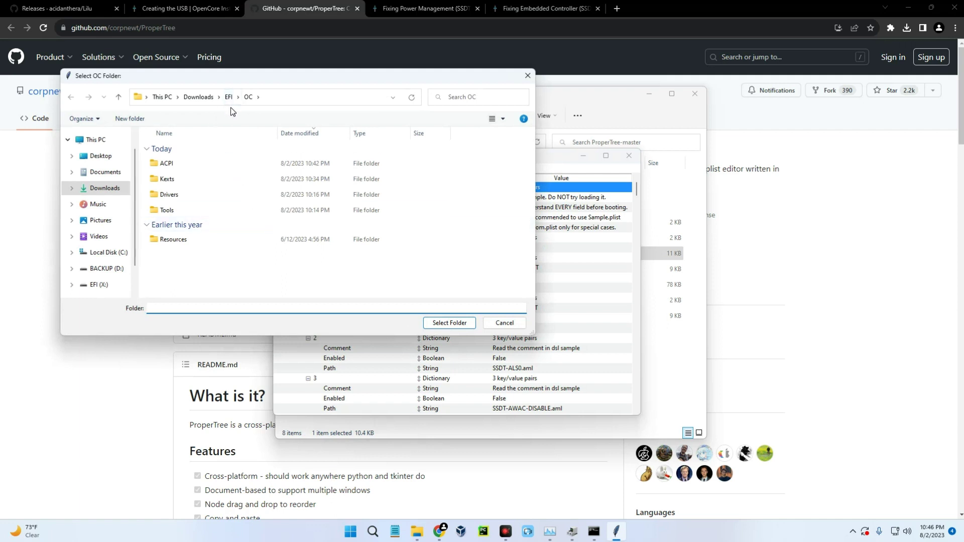
click(199, 97)
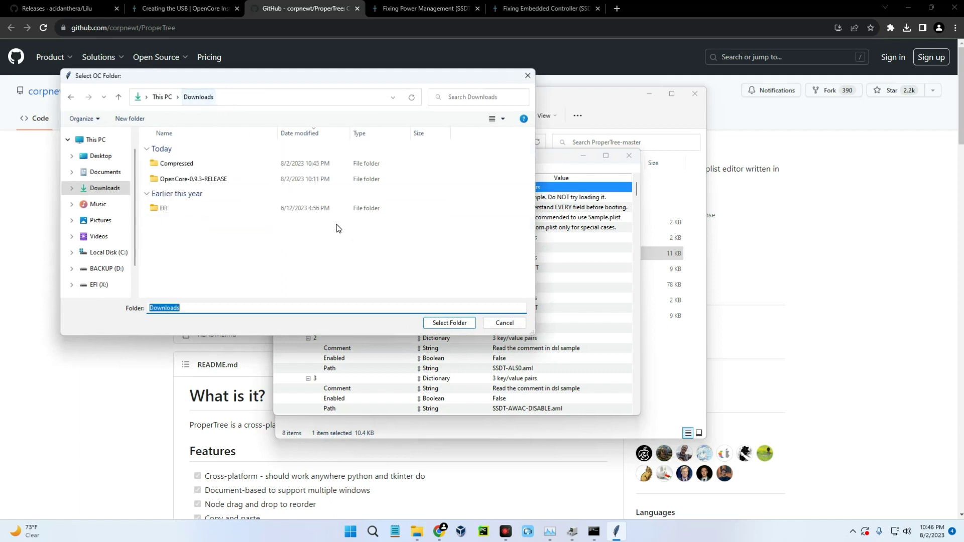
double_click(183, 209)
click(177, 163)
double_click(177, 163)
click(450, 323)
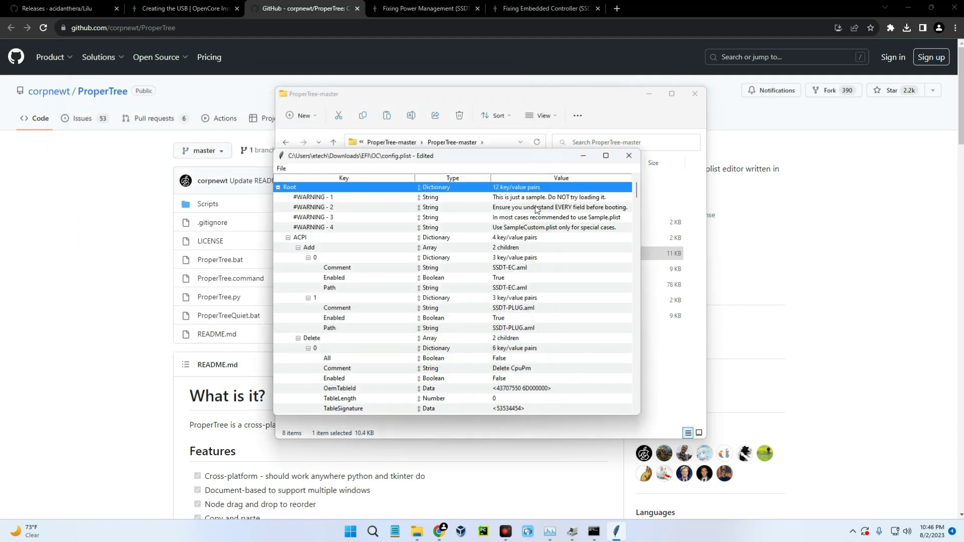
Delete the four #WARNING entries under Root and save config.plist.
mouse_move(637, 199)
mouse_down()
mouse_move(649, 440)
mouse_move(637, 182)
mouse_up()
click(518, 200)
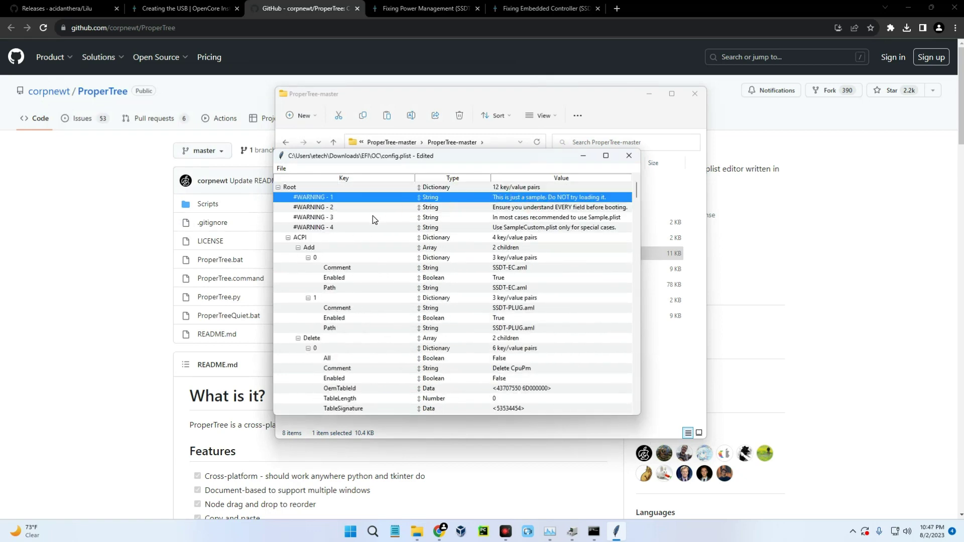
key(Delete)
key(Delete)
key(Delete)
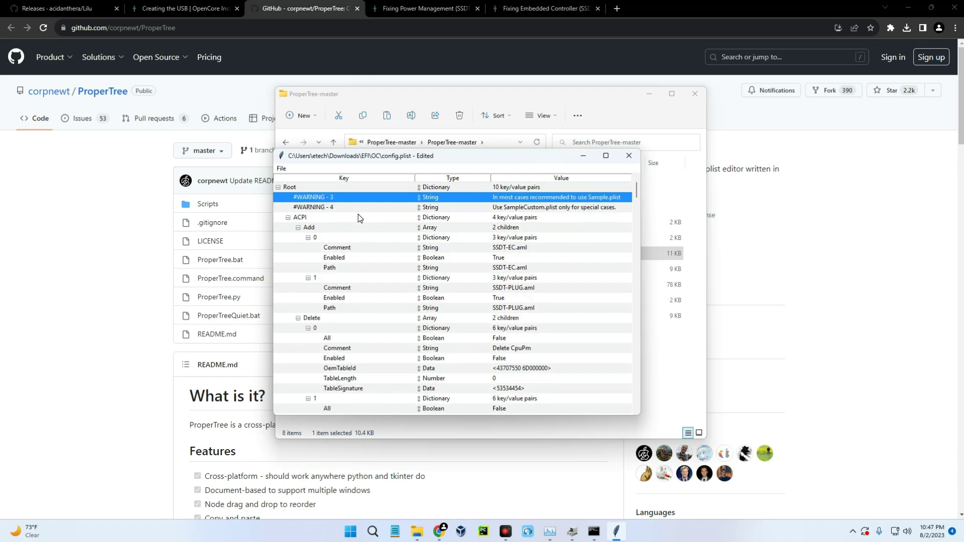
key(Delete)
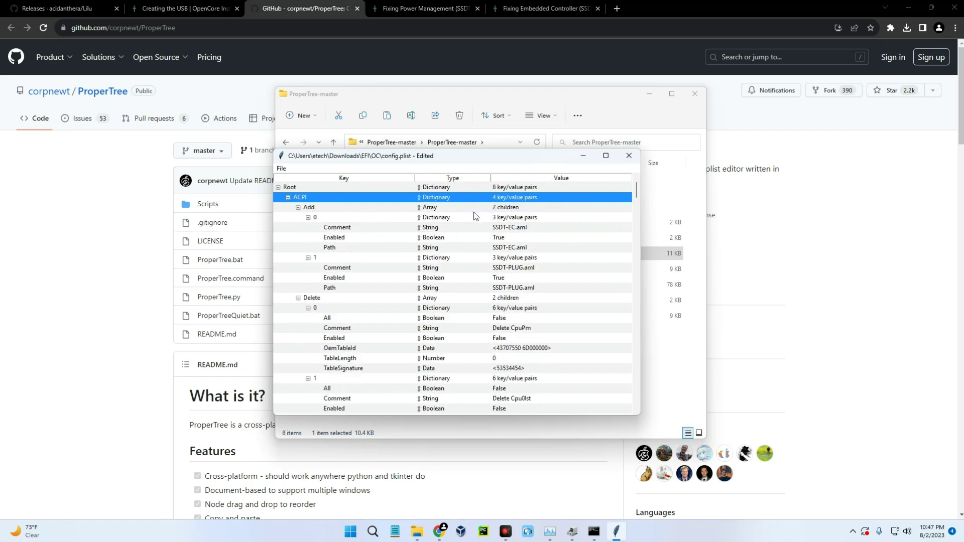
click(283, 169)
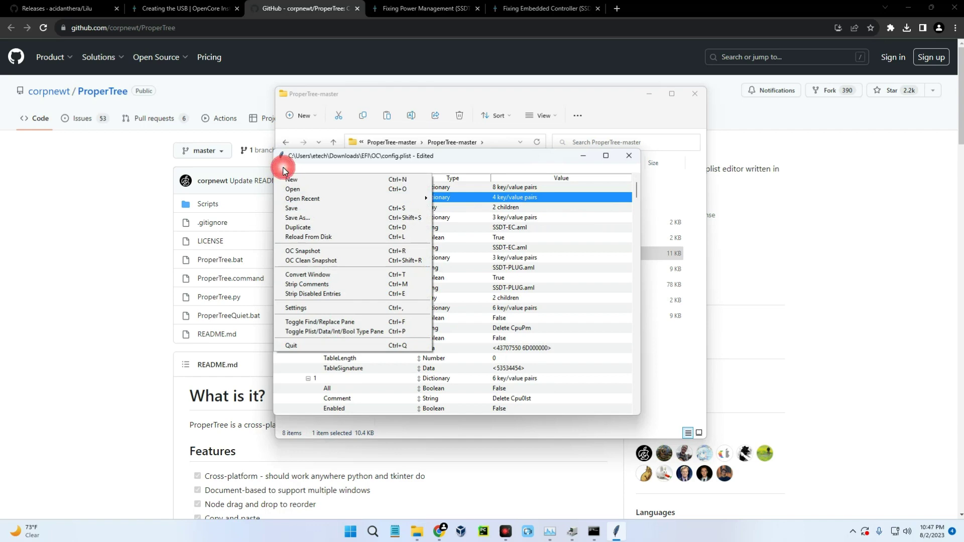
click(296, 208)
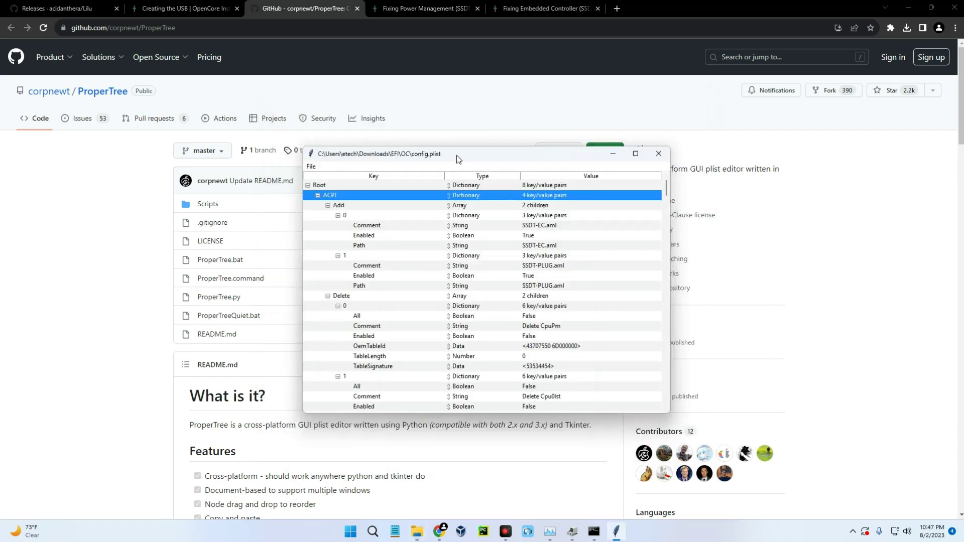
Open the Haswell desktop config page in the OpenCore Install Guide and check its macOS support note.
drag(457, 155, 403, 157)
click(187, 8)
scroll(389, 373, down, 3)
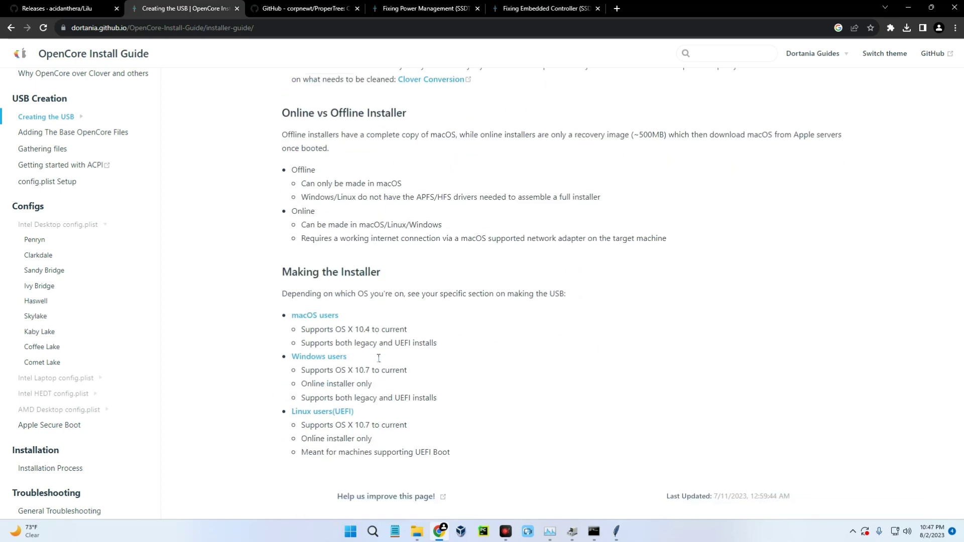
scroll(52, 254, down, 1)
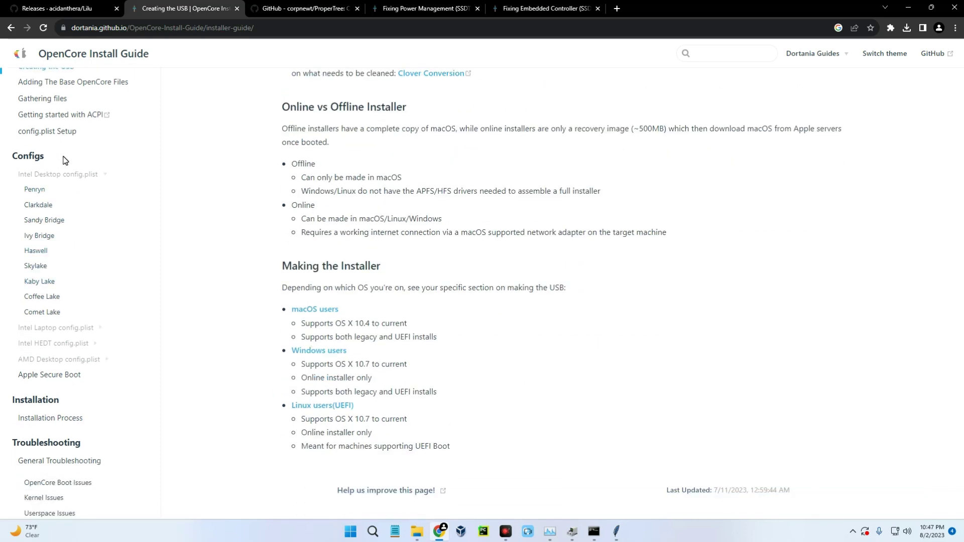
click(42, 155)
click(36, 251)
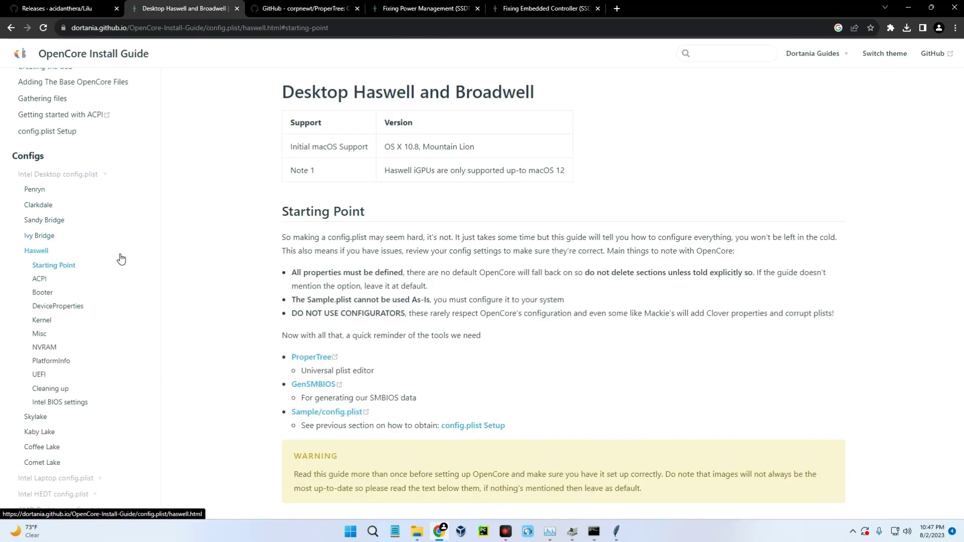
drag(402, 177, 567, 178)
click(567, 177)
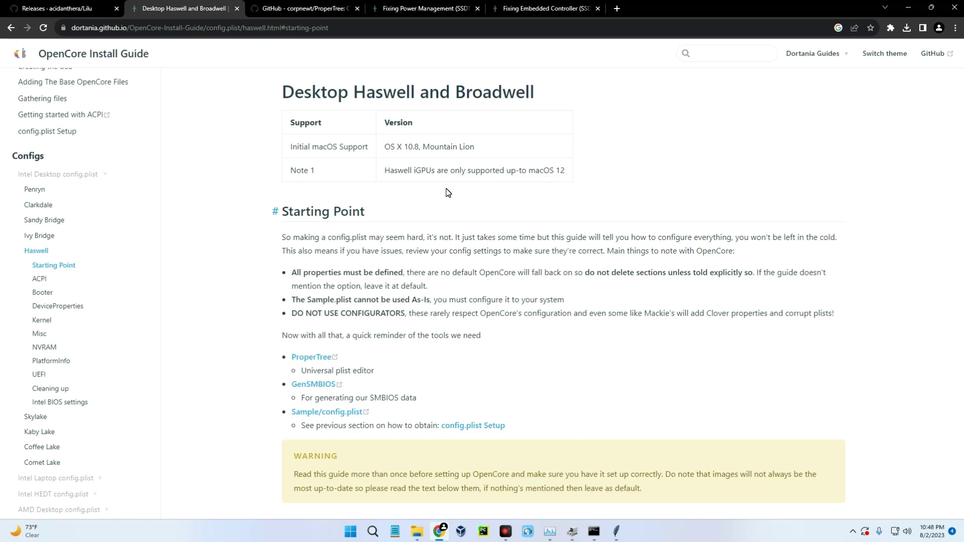
Open the guide's GenSMBIOS link in a new tab and download the repository as a ZIP.
scroll(375, 211, down, 3)
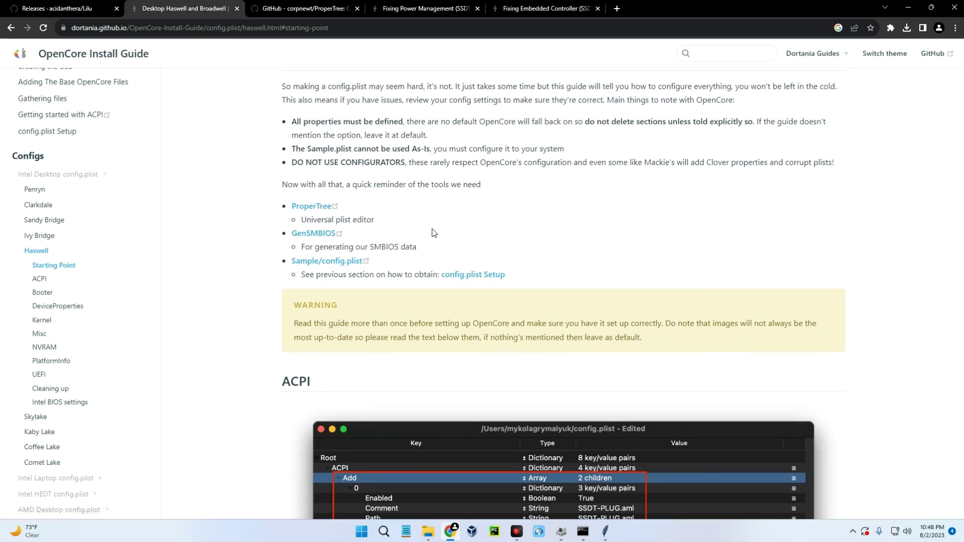
scroll(431, 229, down, 1)
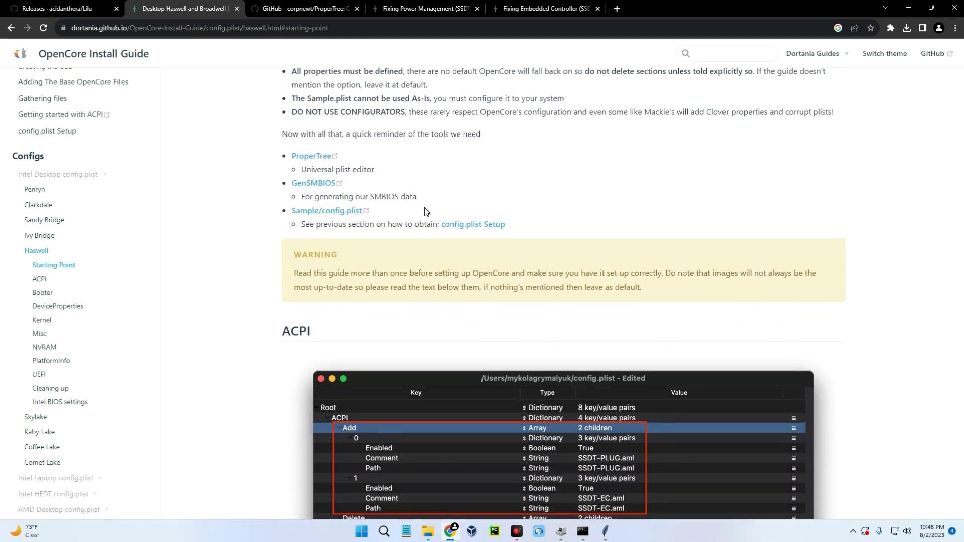
right_click(323, 186)
click(348, 193)
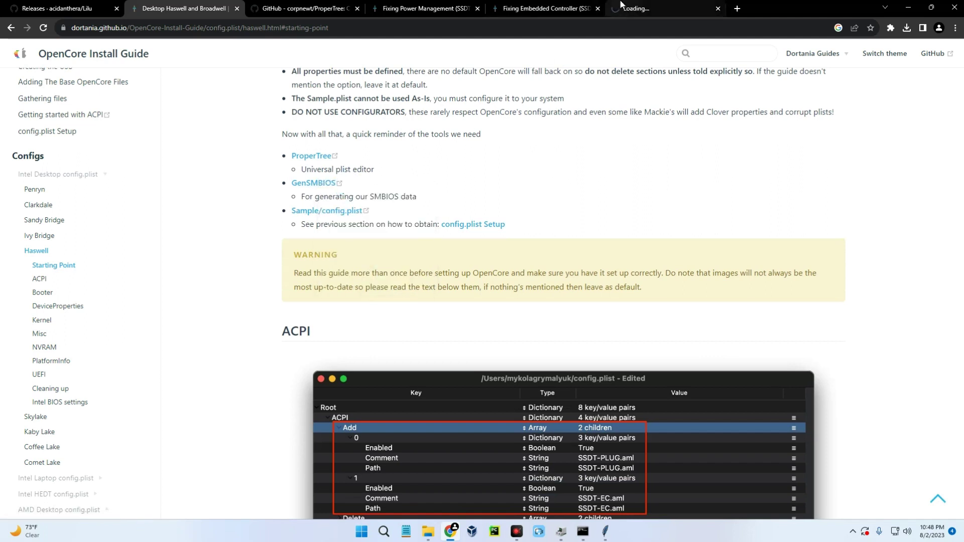
click(621, 6)
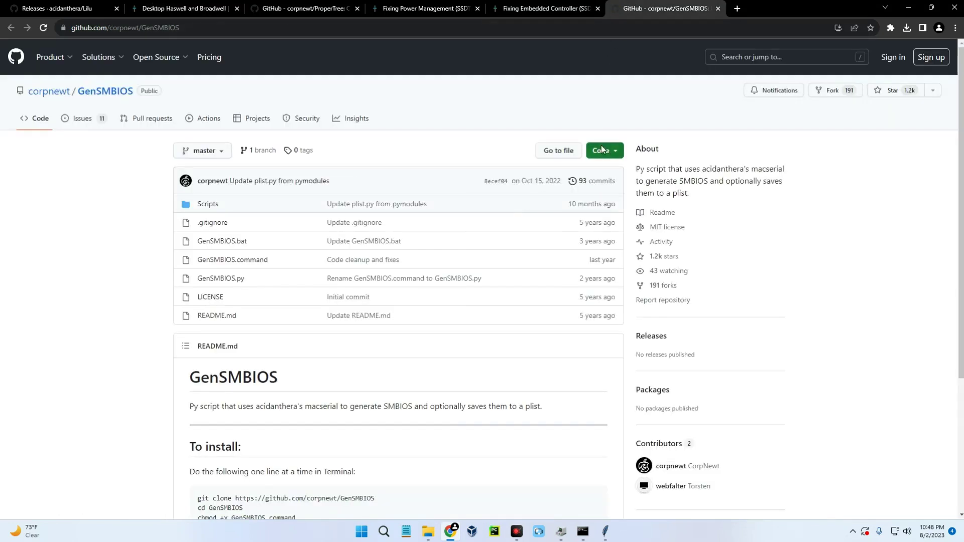
click(604, 150)
click(514, 311)
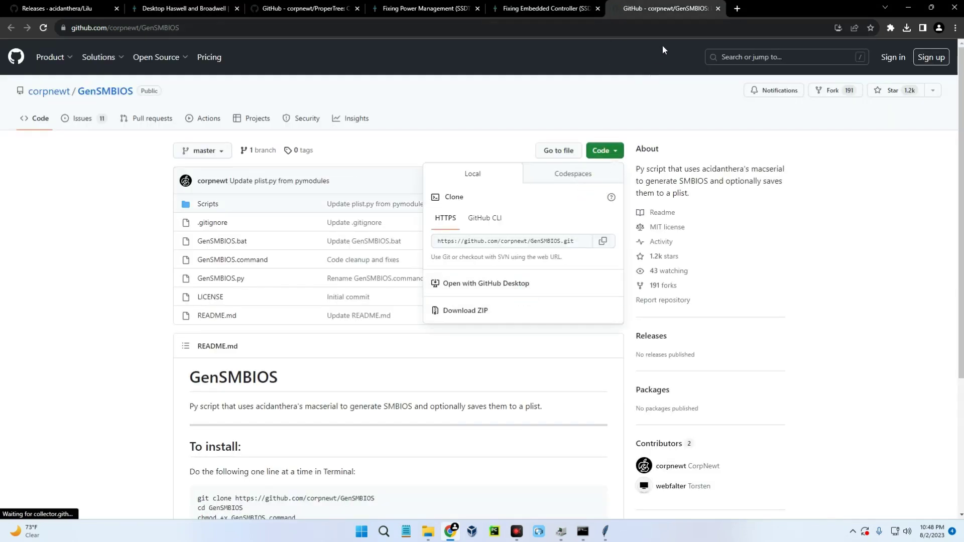
click(459, 300)
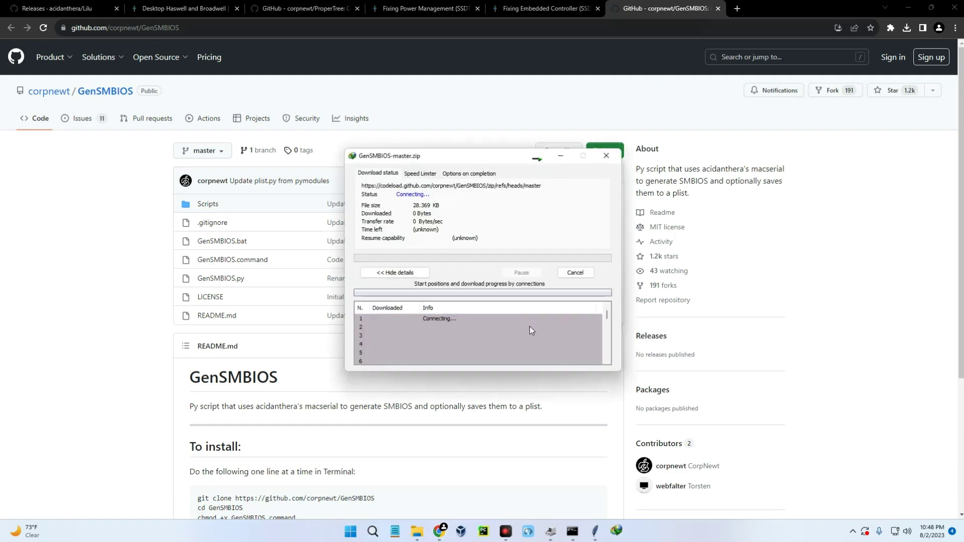
Close the GenSMBIOS, SSDT guide and ProperTree browser tabs and dismiss the finished download's dialog.
middle_click(643, 15)
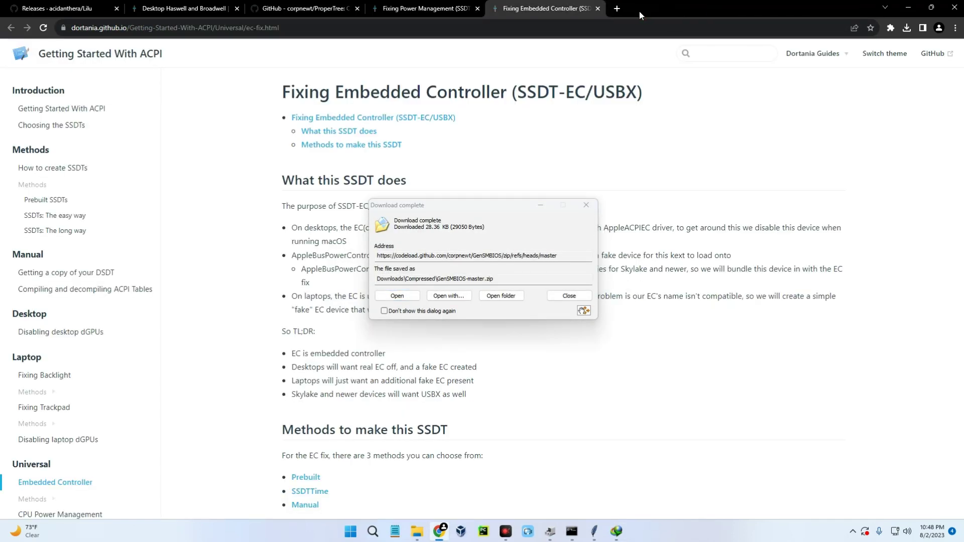
click(598, 9)
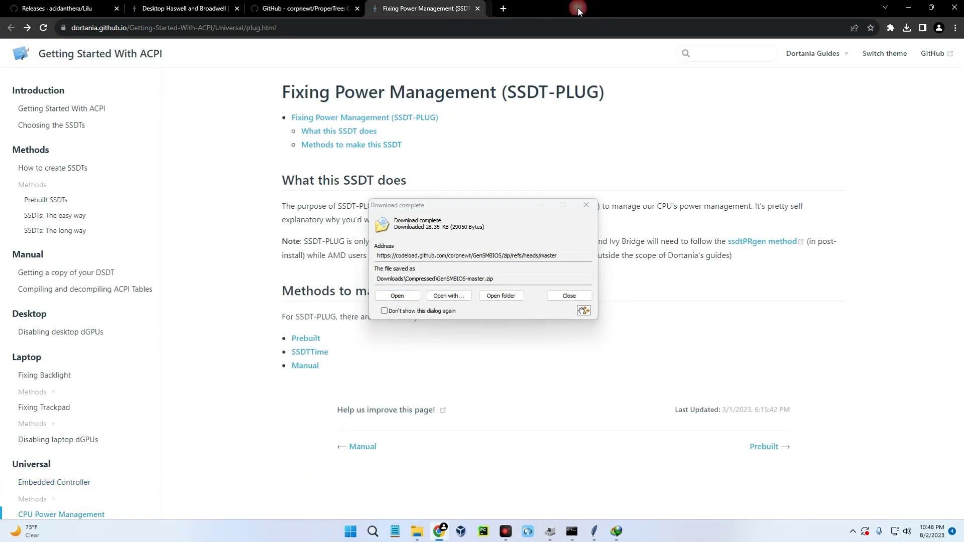
click(476, 9)
click(357, 9)
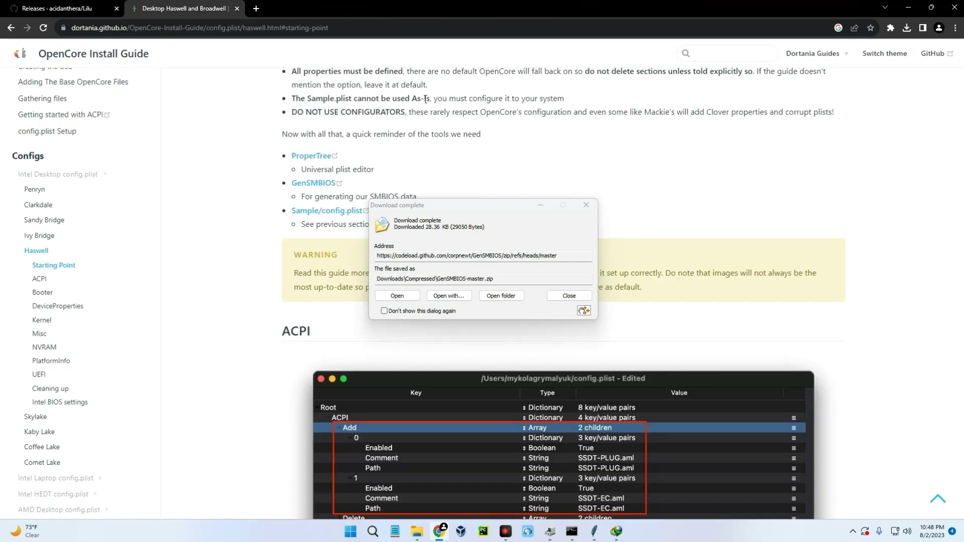
click(563, 297)
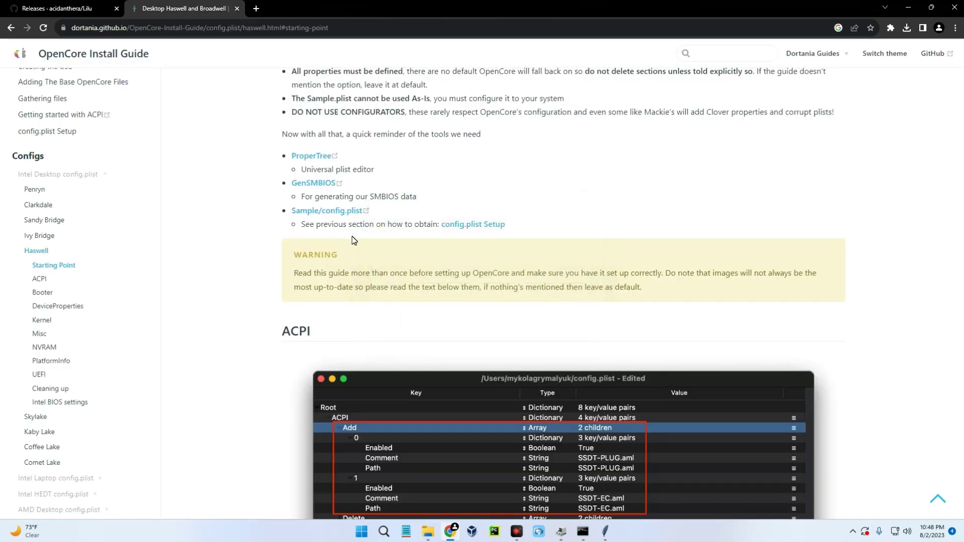
Compare the SSDT entries under ACPI > Add in config.plist with the guide's ACPI example.
scroll(371, 229, down, 5)
click(605, 532)
drag(575, 243, 296, 305)
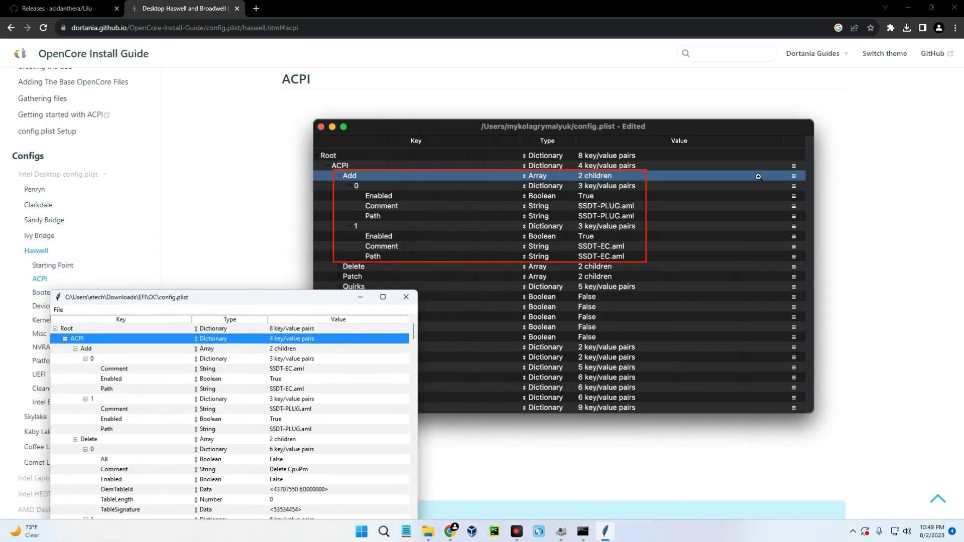
scroll(850, 173, down, 2)
scroll(850, 184, up, 1)
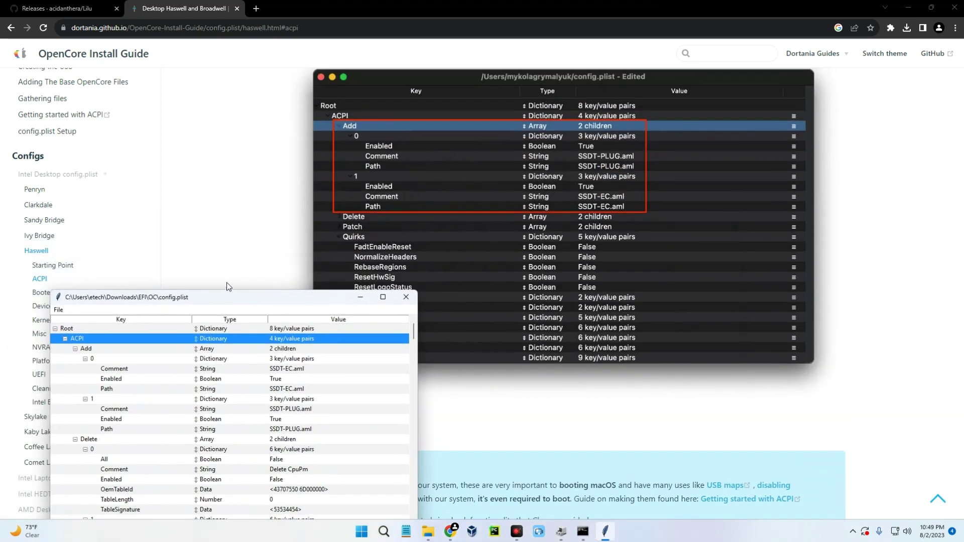
drag(190, 301, 141, 119)
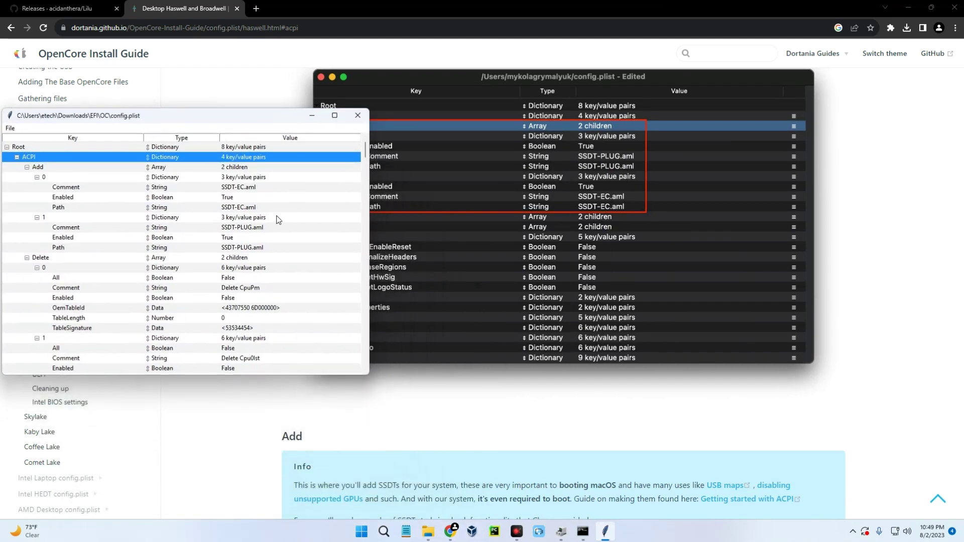
click(257, 207)
click(268, 188)
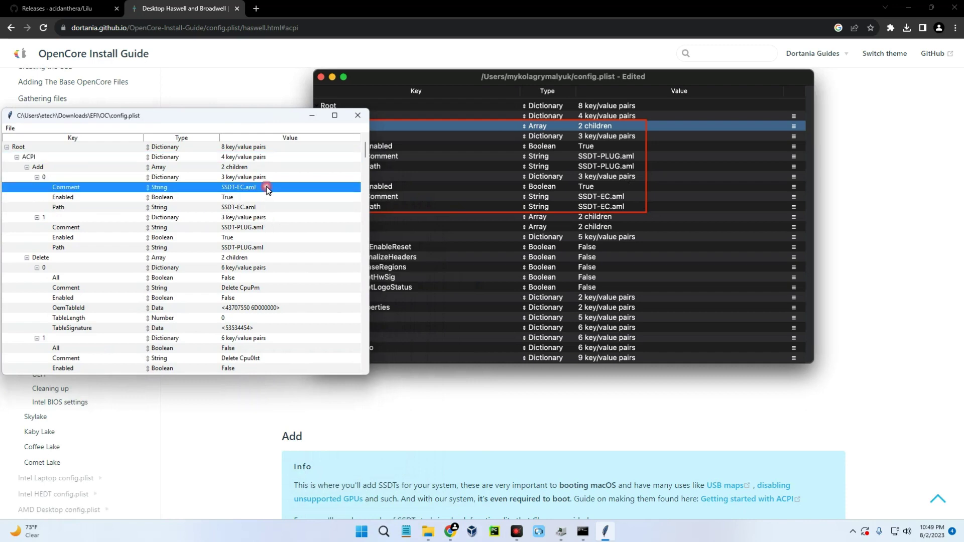
Read the guide's ACPI and Booter sections through to the DeviceProperties instructions.
drag(150, 115, 256, 424)
scroll(438, 181, down, 8)
scroll(438, 181, down, 20)
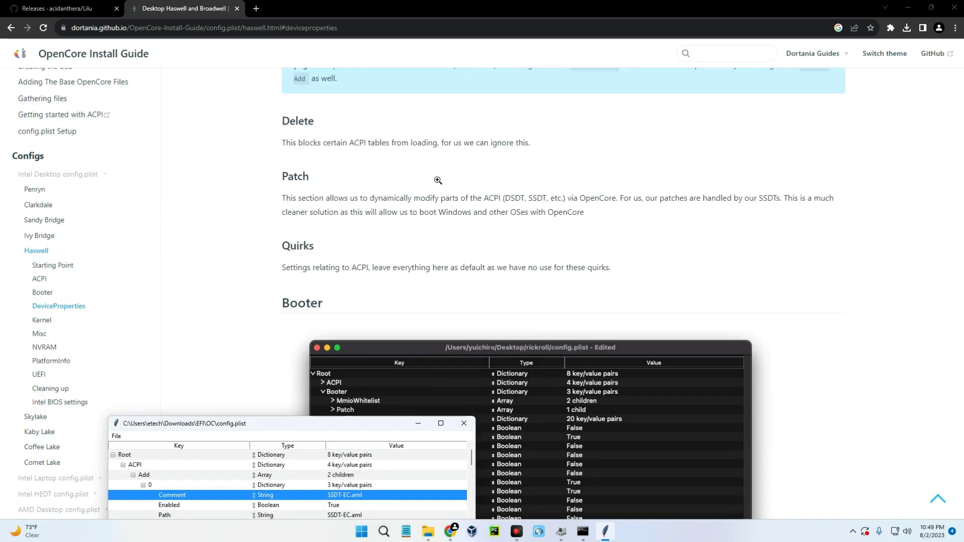
scroll(438, 181, down, 5)
scroll(438, 180, up, 1)
scroll(391, 187, up, 1)
scroll(390, 187, up, 4)
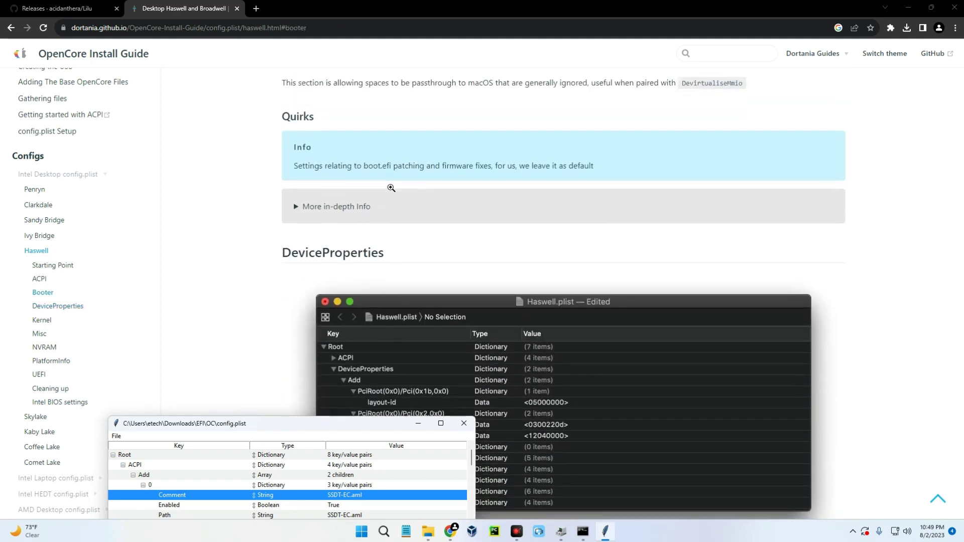
scroll(408, 284, down, 7)
Place the config.plist window over the guide and collapse all eight sections under Root, from ACPI to UEFI.
drag(339, 419, 684, 63)
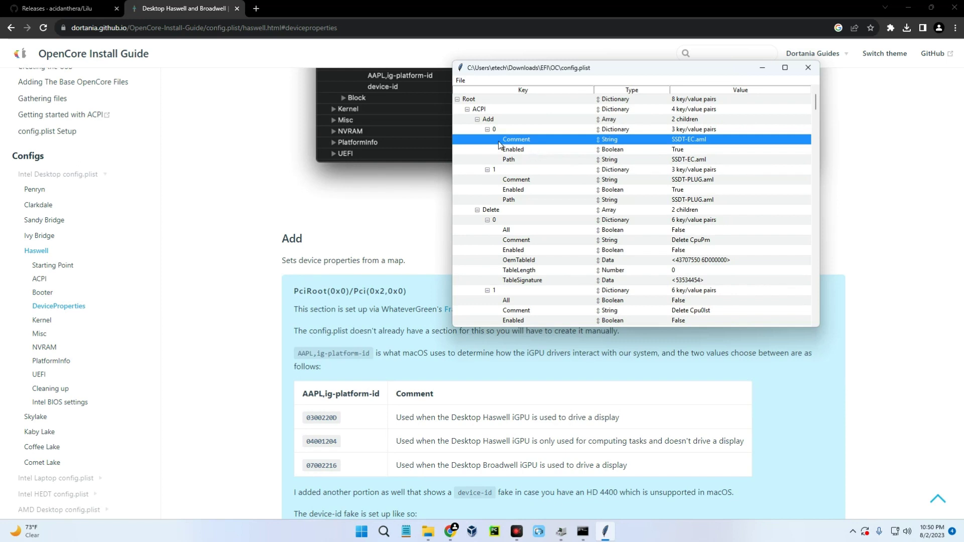
click(467, 109)
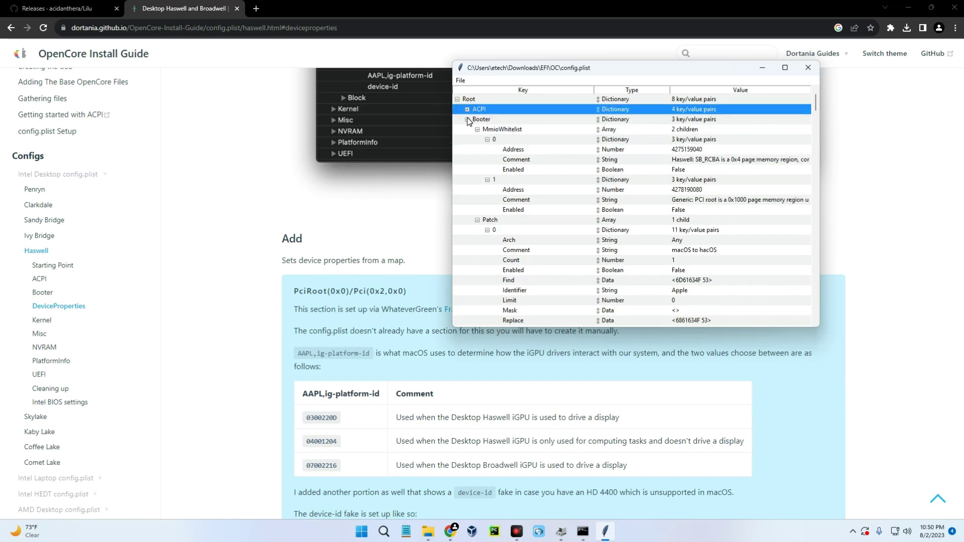
click(467, 119)
click(467, 130)
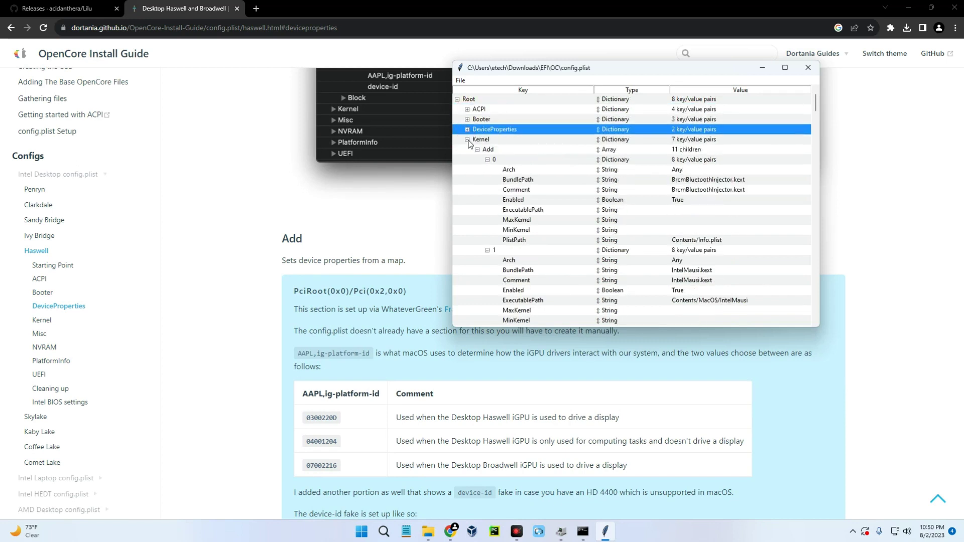
click(468, 139)
click(467, 149)
click(468, 160)
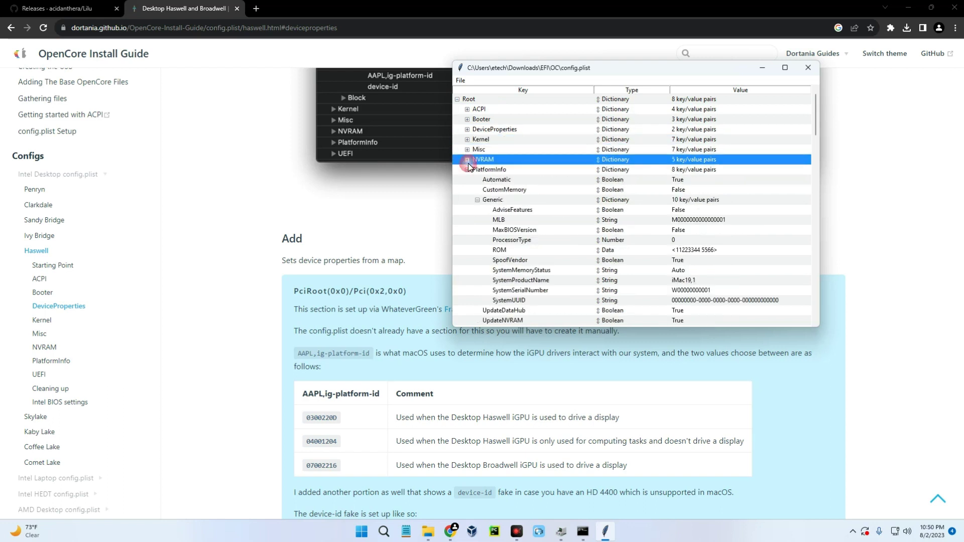
click(467, 169)
click(468, 180)
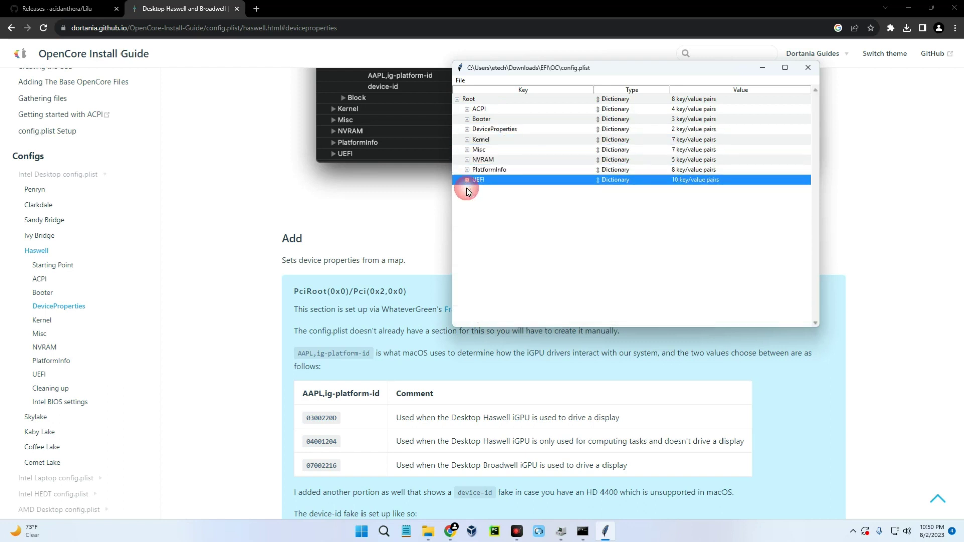
Add a Dictionary named PciRoot(0x0)/Pci(0x2,0x0), copied from the guide, under DeviceProperties > Add in config.plist.
click(467, 130)
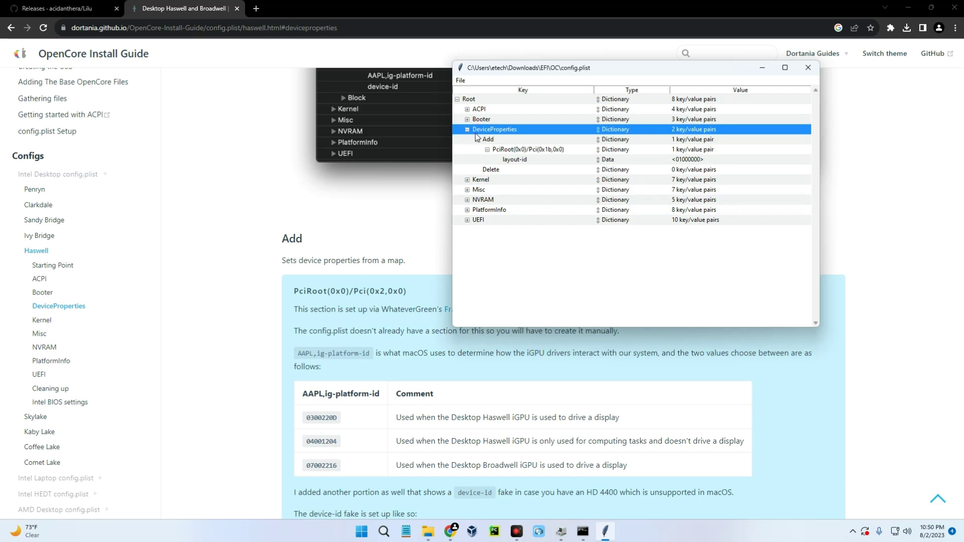
right_click(505, 139)
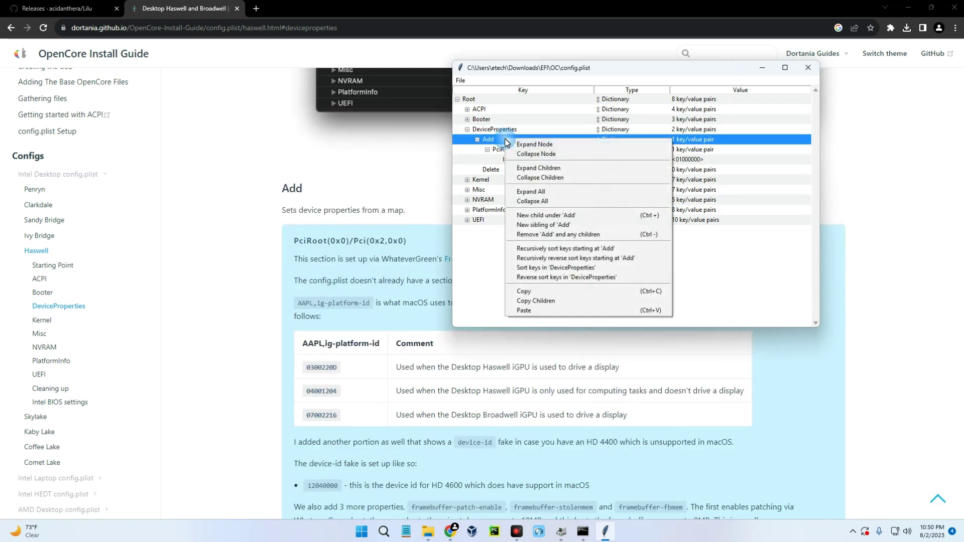
click(565, 219)
click(409, 243)
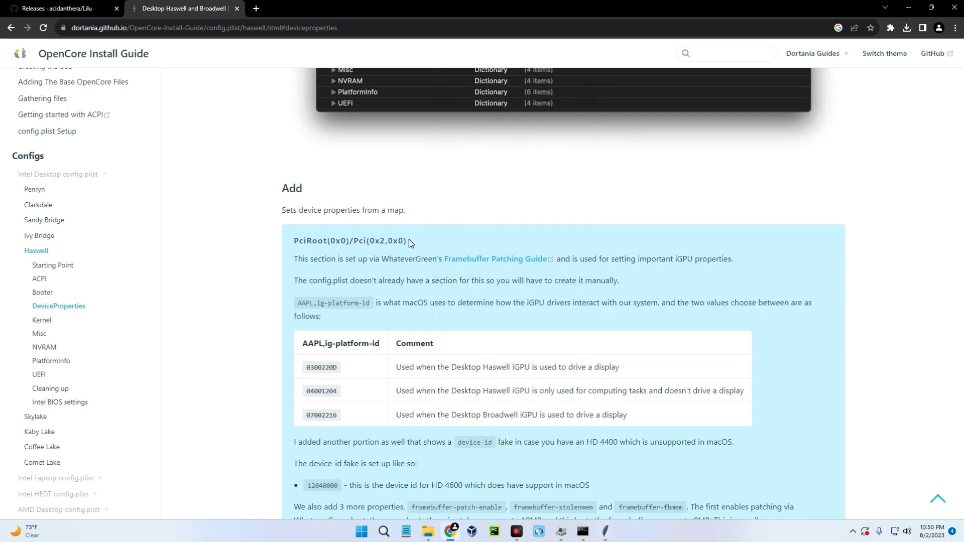
drag(409, 241, 301, 245)
key(ctrl+c)
click(605, 531)
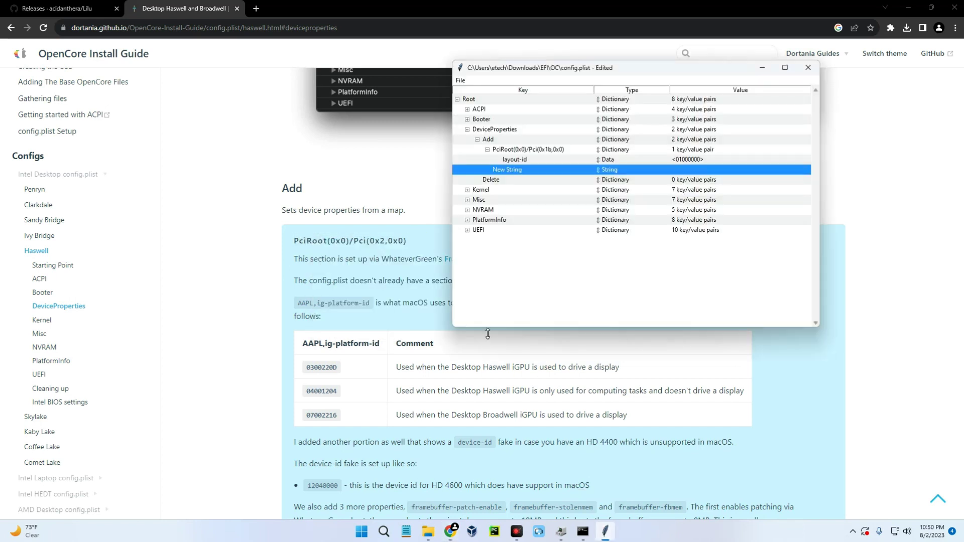
double_click(504, 171)
key(ctrl+v)
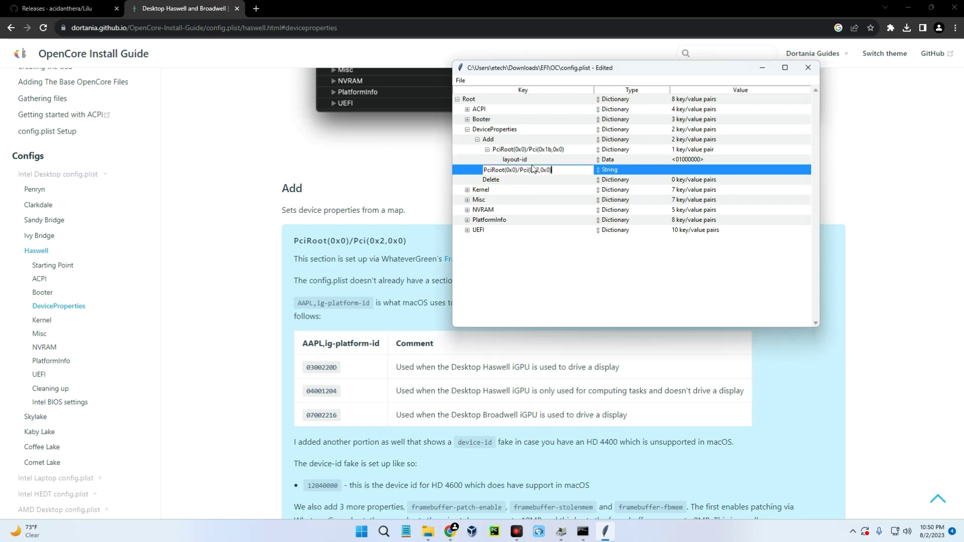
click(612, 170)
click(634, 173)
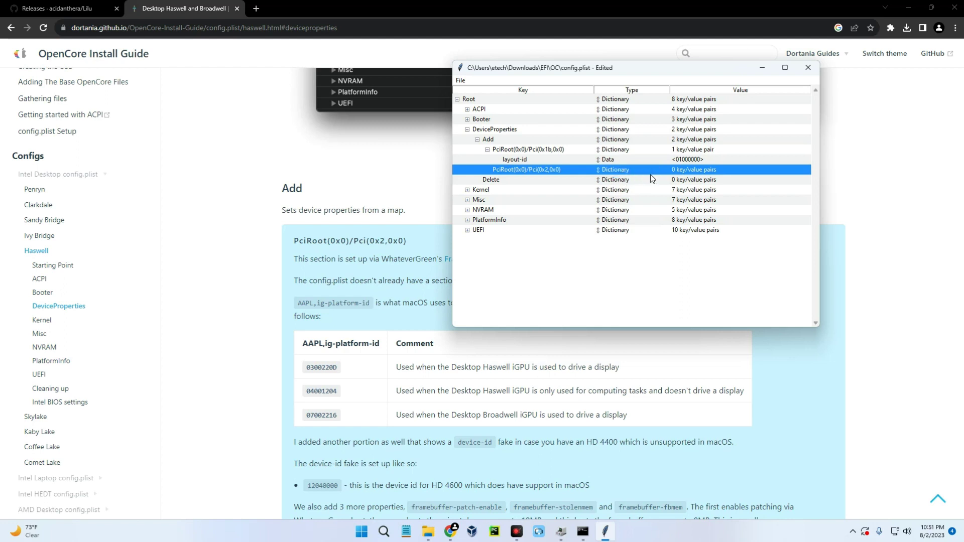
Add a Data entry named AAPL,ig-platform-id, copied from the guide, under DeviceProperties > Add > PciRoot(0x0)/Pci(0x2,0x0) in config.plist.
right_click(521, 170)
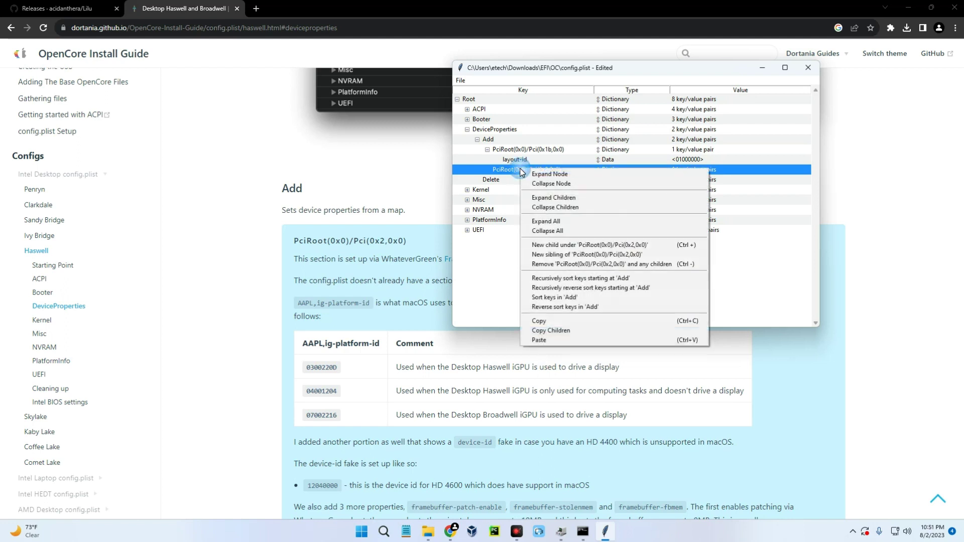
click(566, 246)
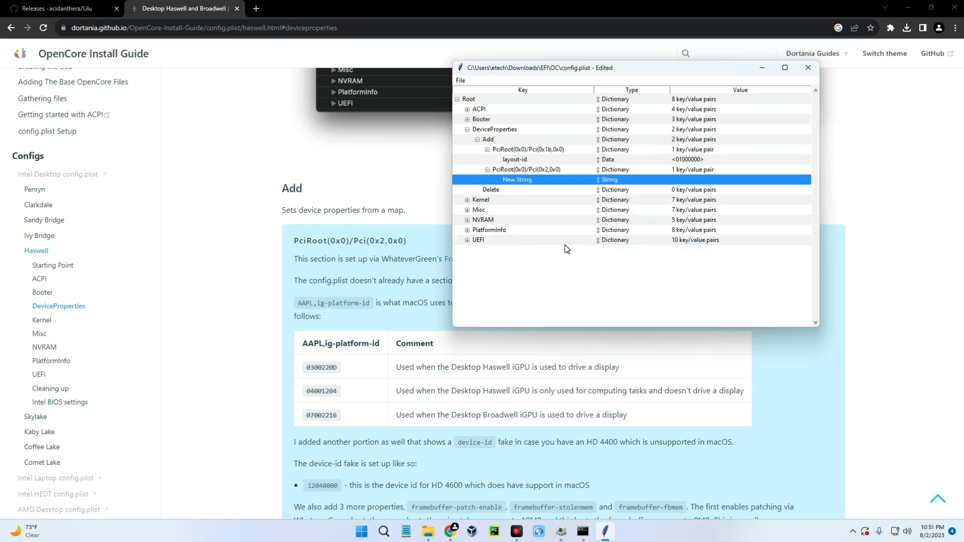
double_click(518, 181)
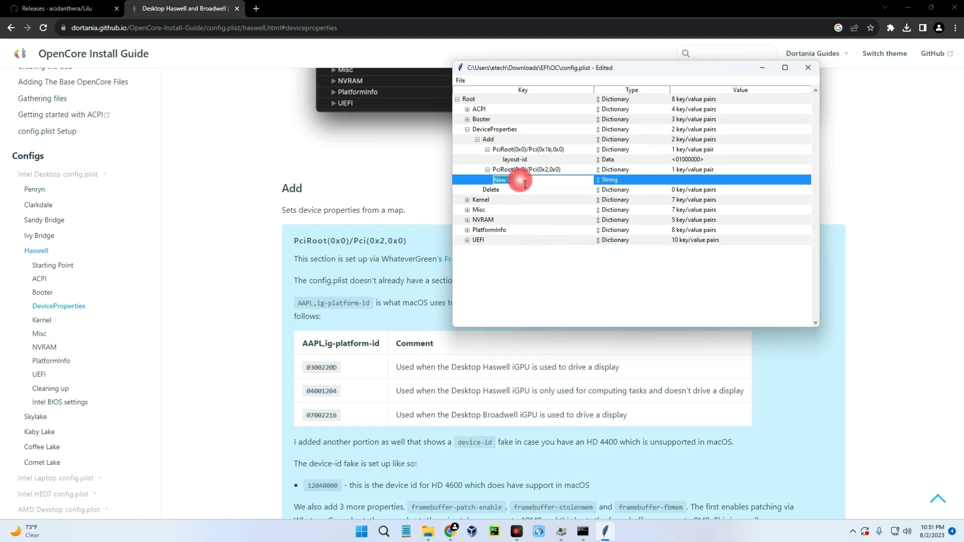
click(303, 351)
drag(297, 308, 370, 308)
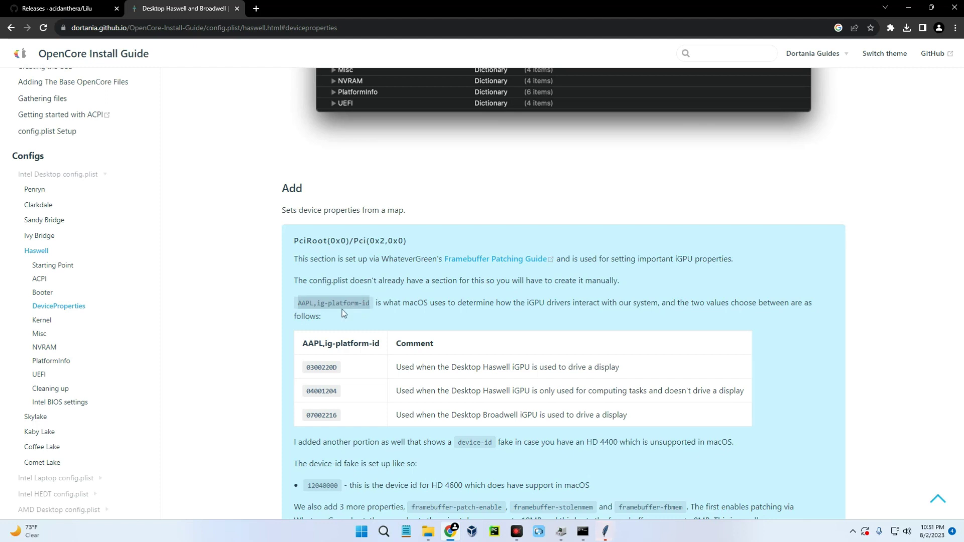
right_click(370, 311)
click(382, 318)
click(607, 532)
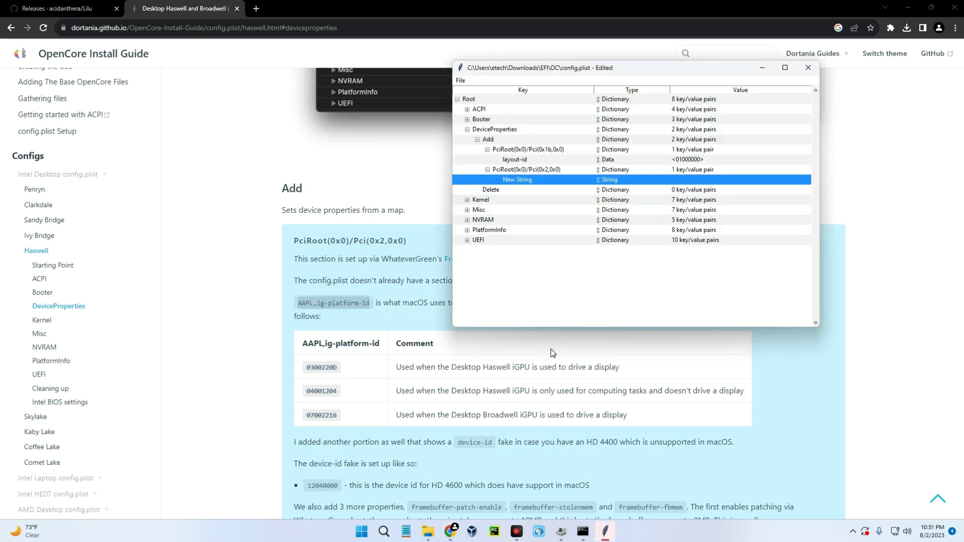
double_click(513, 181)
key(ctrl+v)
key(Return)
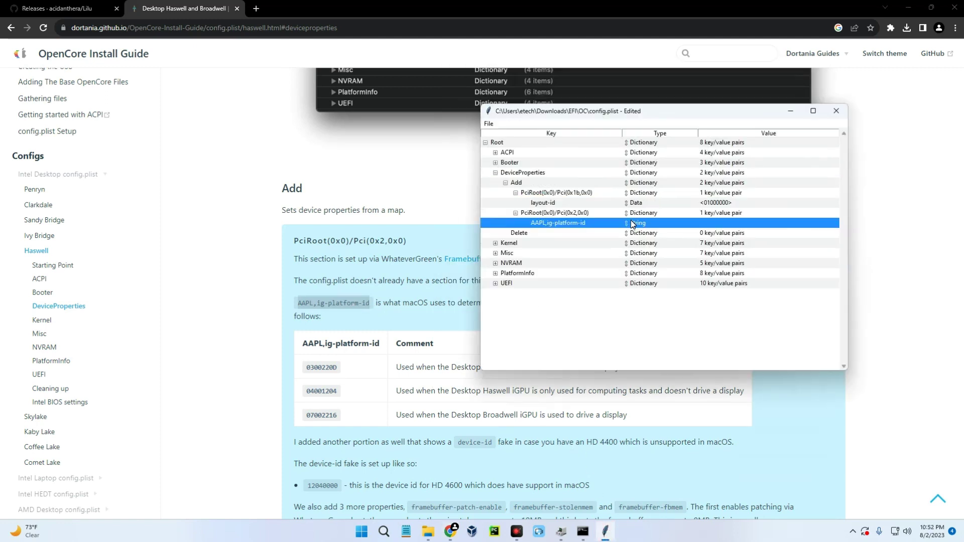
click(637, 223)
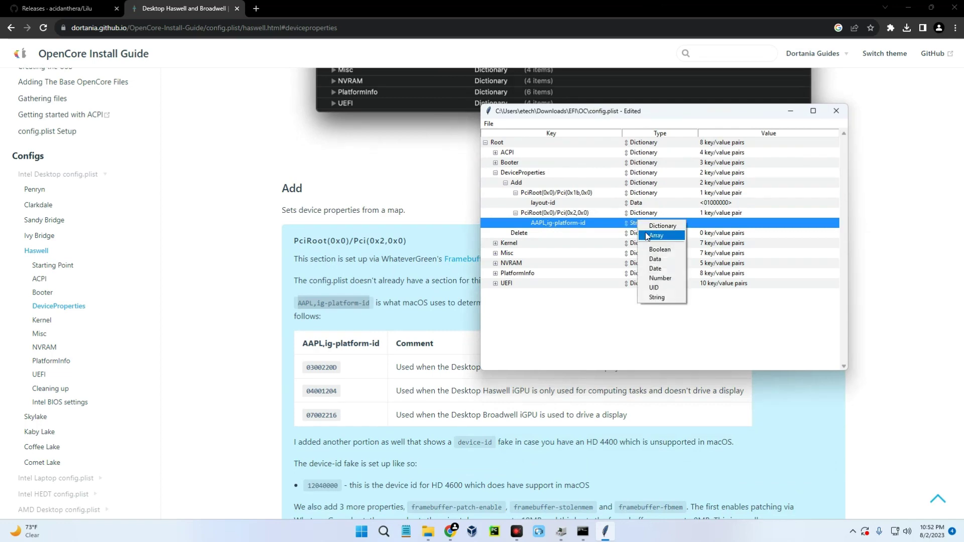
click(662, 258)
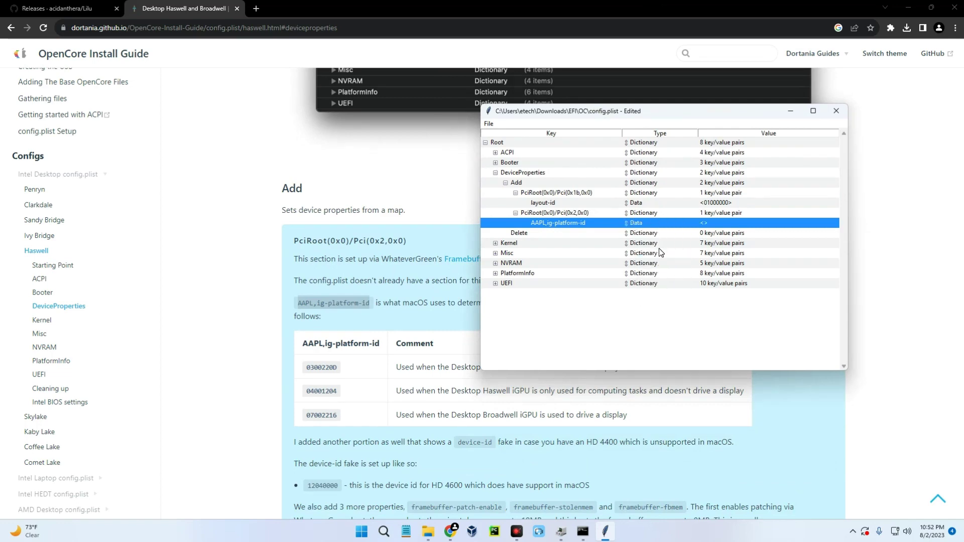
Review the guide's AAPL,ig-platform-id table and copy 04001204, the value for a Haswell iGPU used only for computing tasks.
scroll(382, 281, down, 3)
click(386, 281)
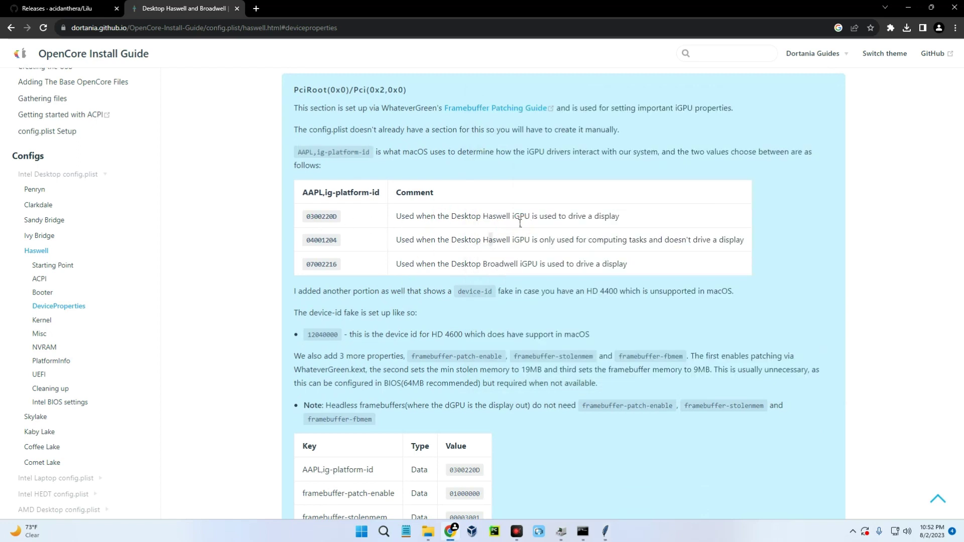
drag(539, 221, 620, 223)
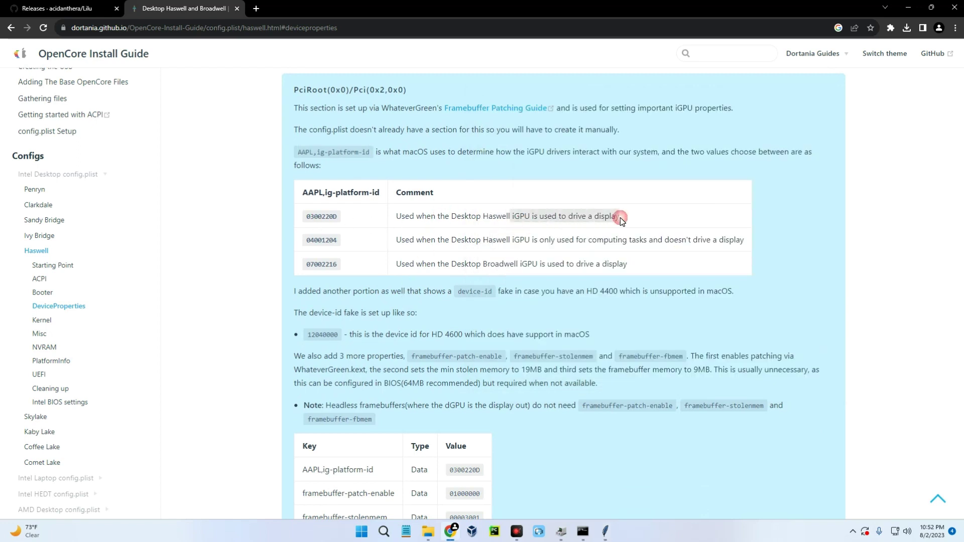
double_click(339, 243)
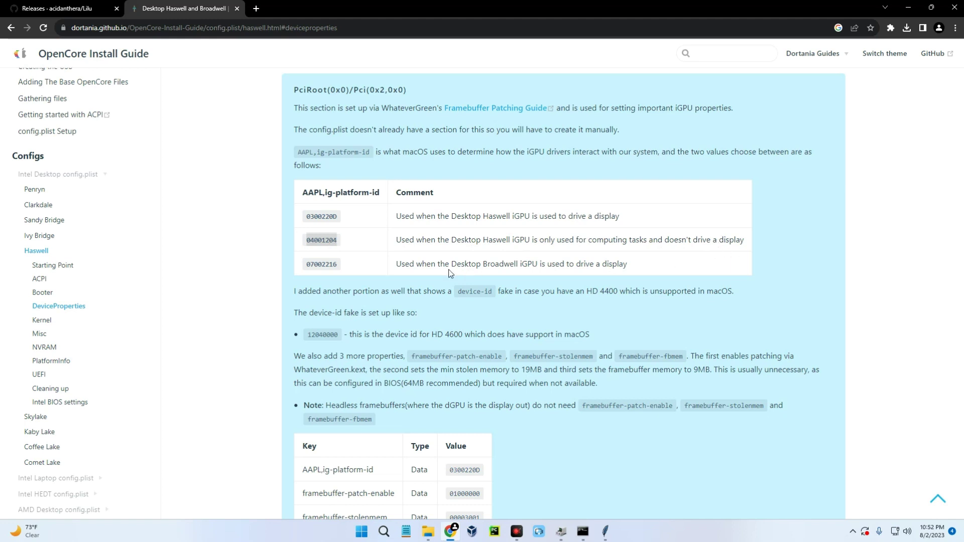
drag(395, 267, 629, 268)
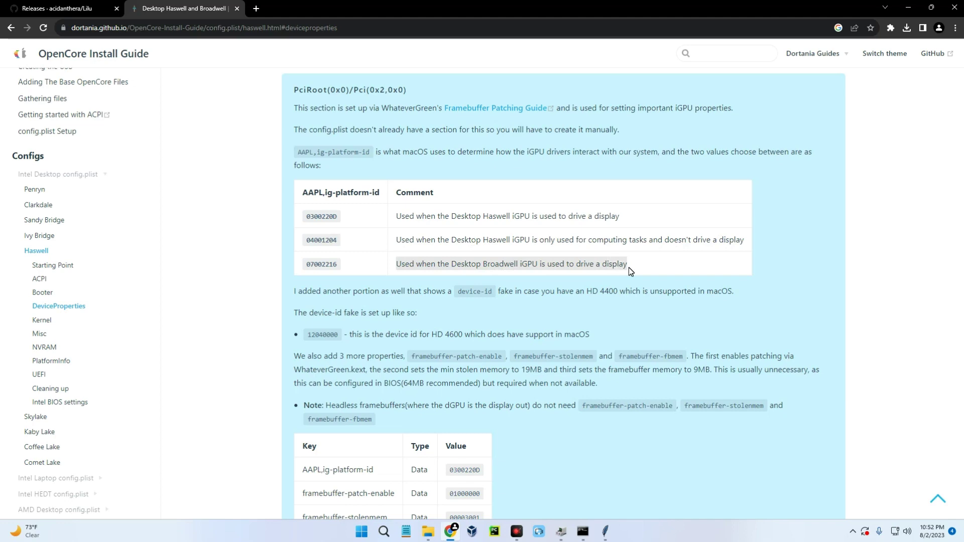
Check the installed graphics card in Task Manager's GPU performance view, then close Task Manager.
click(445, 255)
key(ctrl+shift+Escape)
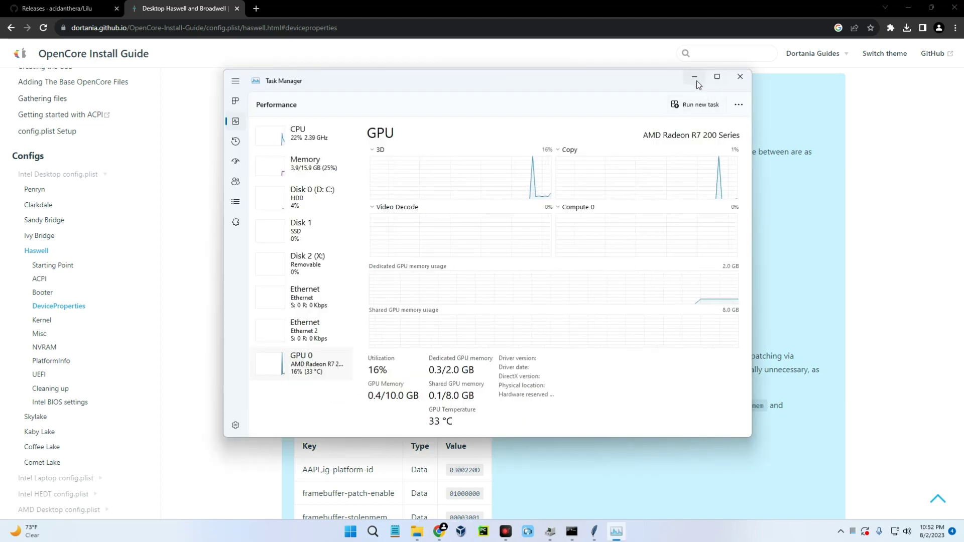
click(741, 76)
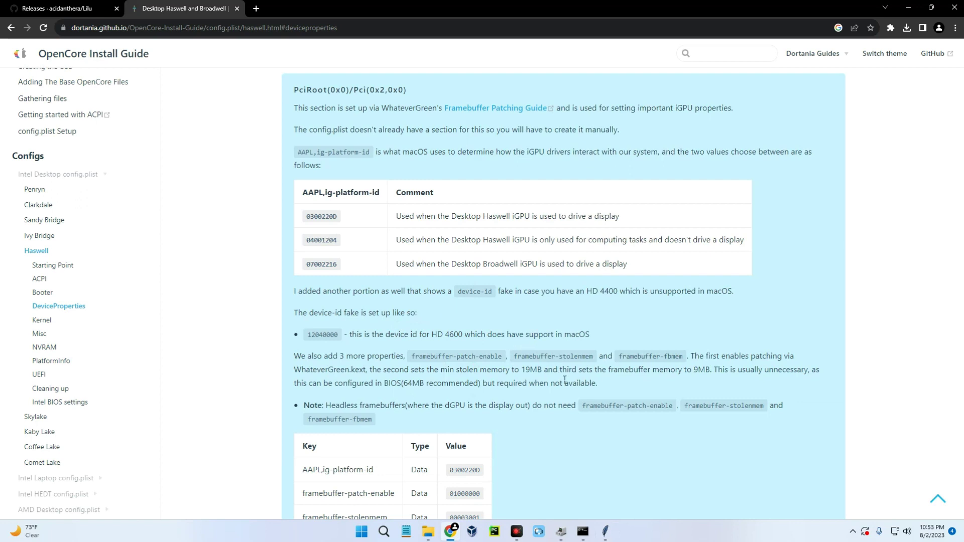
Set the value of AAPL,ig-platform-id in config.plist to the copied 04001204.
click(606, 532)
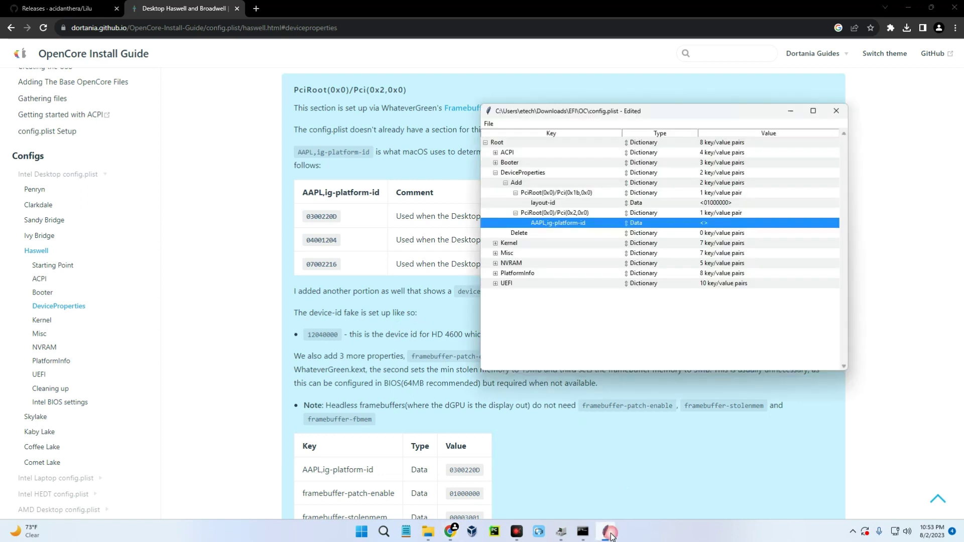
key(ctrl+v)
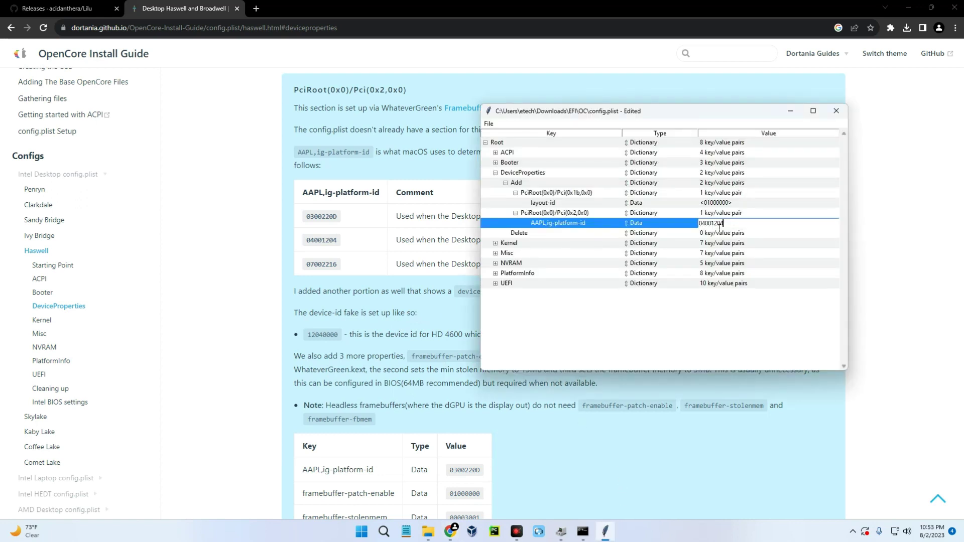
click(438, 302)
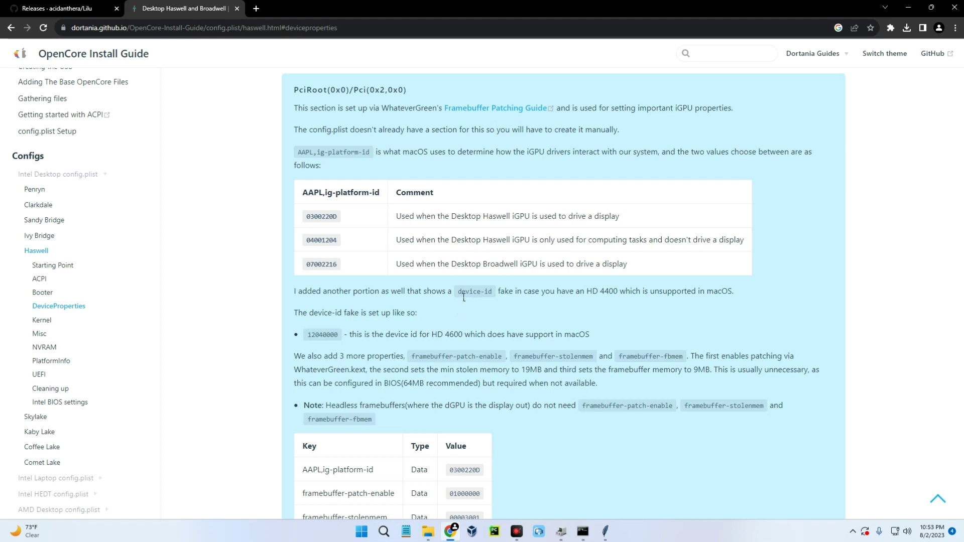
Read the guide's notes on the device-id fake, the framebuffer properties and the layout-id entry under PciRoot(0x0)/Pci(0x1b,0x0).
drag(458, 294, 496, 294)
click(490, 294)
click(339, 339)
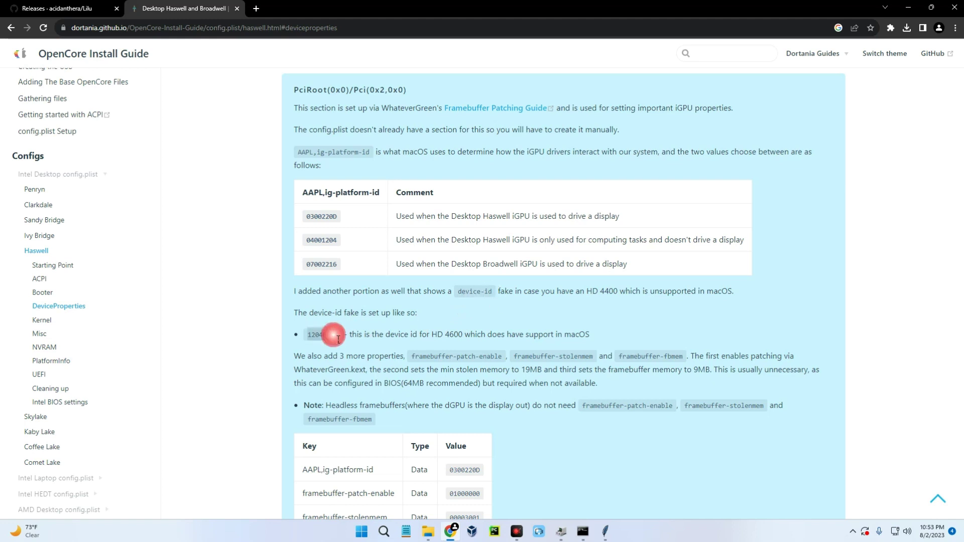
click(338, 339)
scroll(484, 338, down, 2)
scroll(493, 316, up, 3)
scroll(476, 321, down, 3)
scroll(476, 321, down, 1)
drag(300, 346, 402, 344)
drag(328, 352, 377, 402)
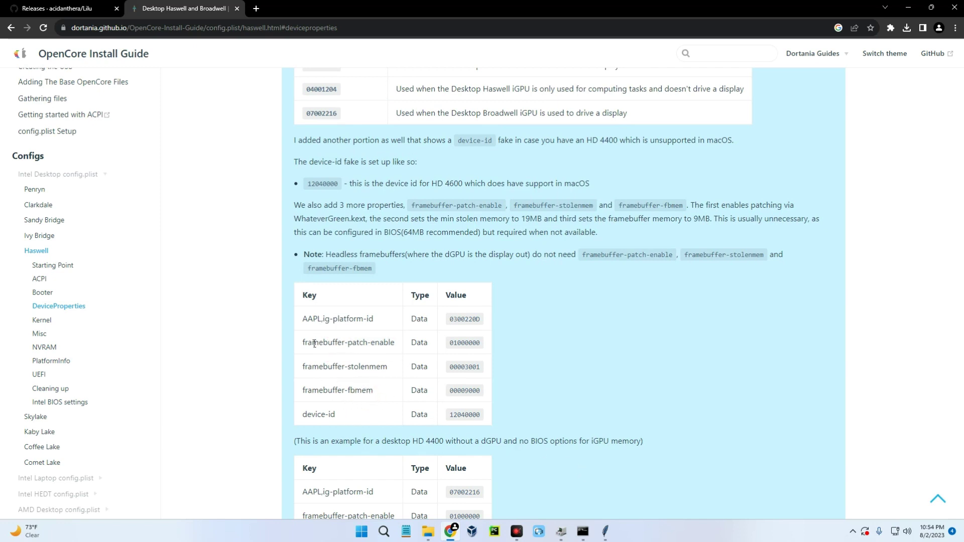
scroll(435, 308, down, 7)
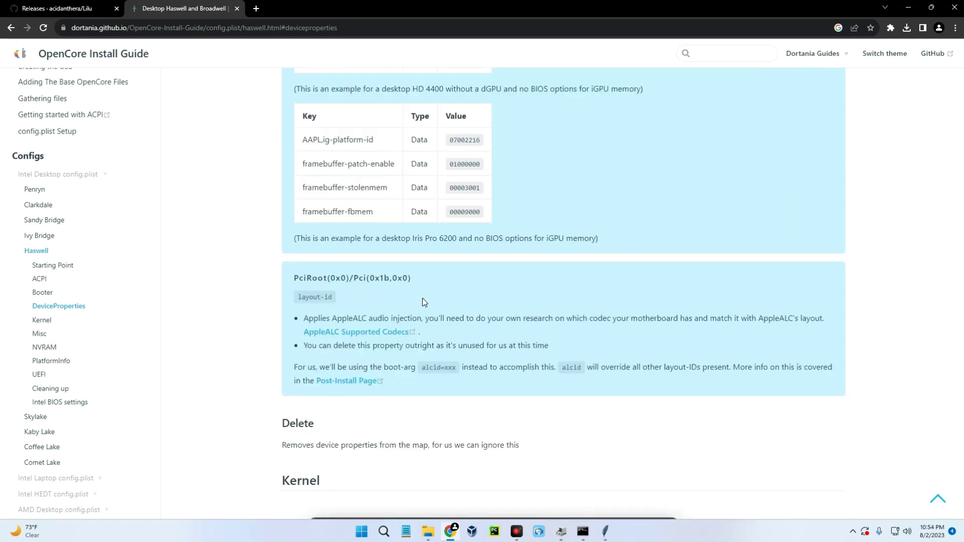
scroll(423, 302, up, 1)
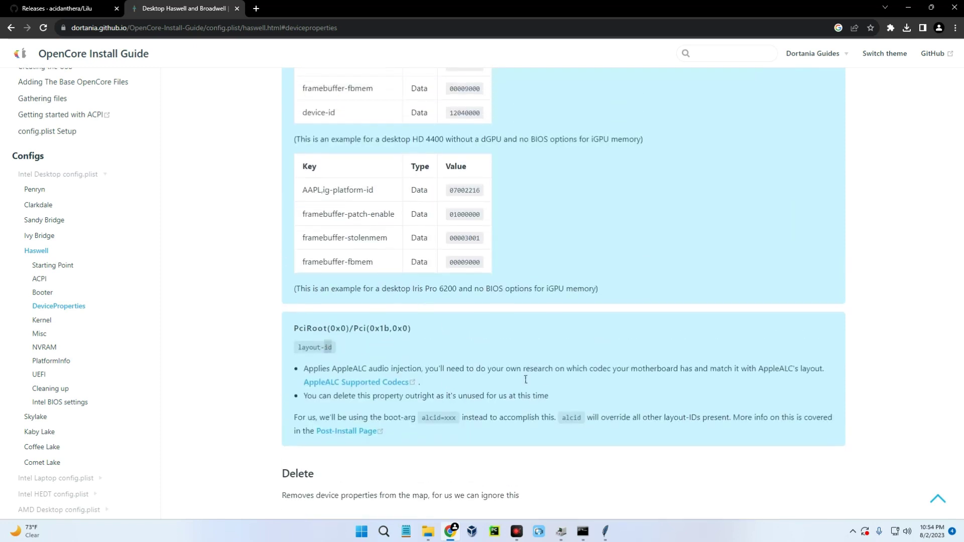
Locate the layout-id entry under PciRoot(0x0)/Pci(0x1b,0x0) in config.plist without altering it.
click(605, 531)
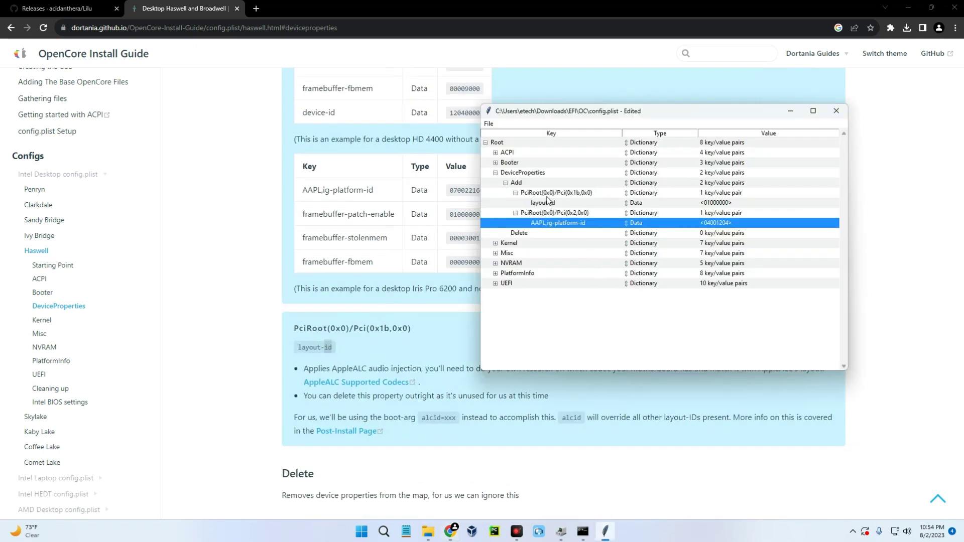
double_click(563, 204)
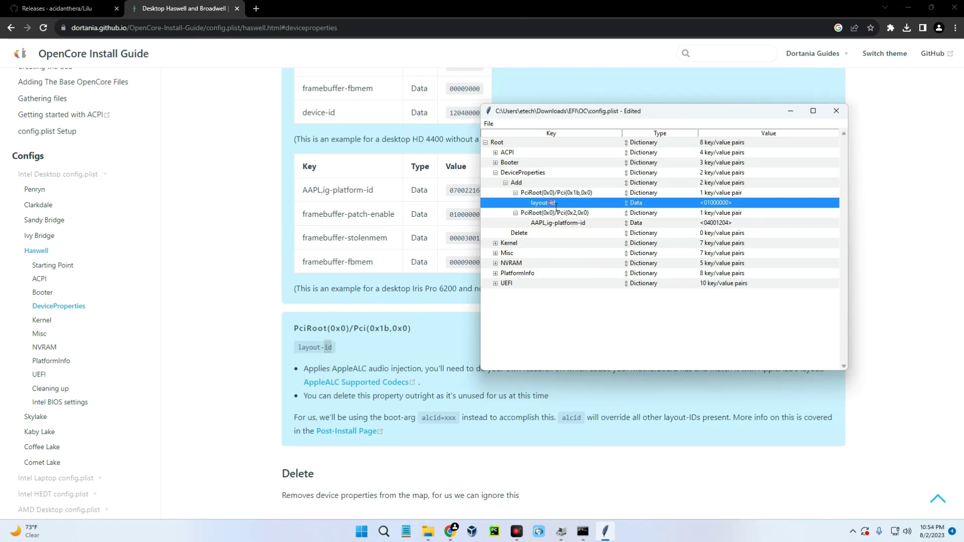
click(600, 312)
Bring up the guide's Kernel example, and in config.plist collapse DeviceProperties and expand Kernel.
click(402, 345)
scroll(402, 346, down, 3)
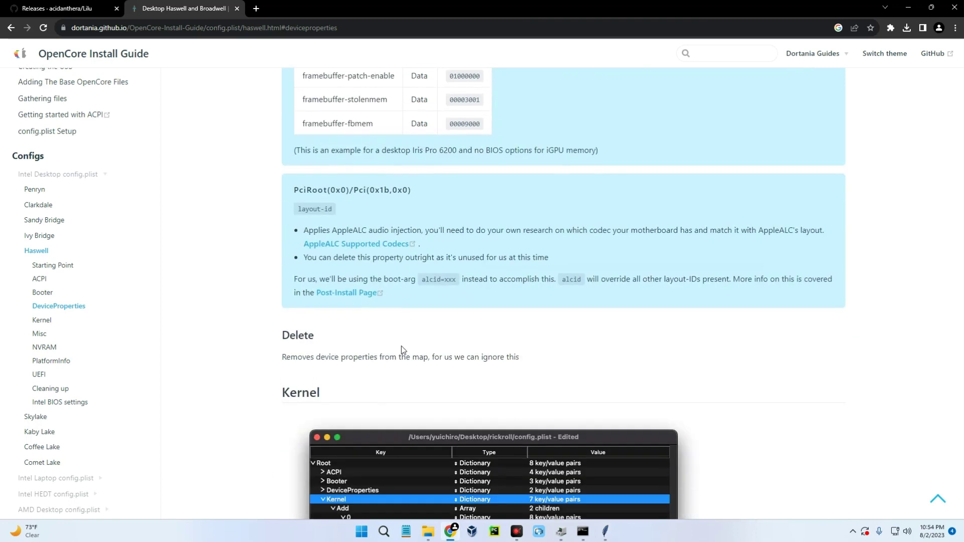
scroll(402, 347, down, 3)
scroll(417, 329, down, 4)
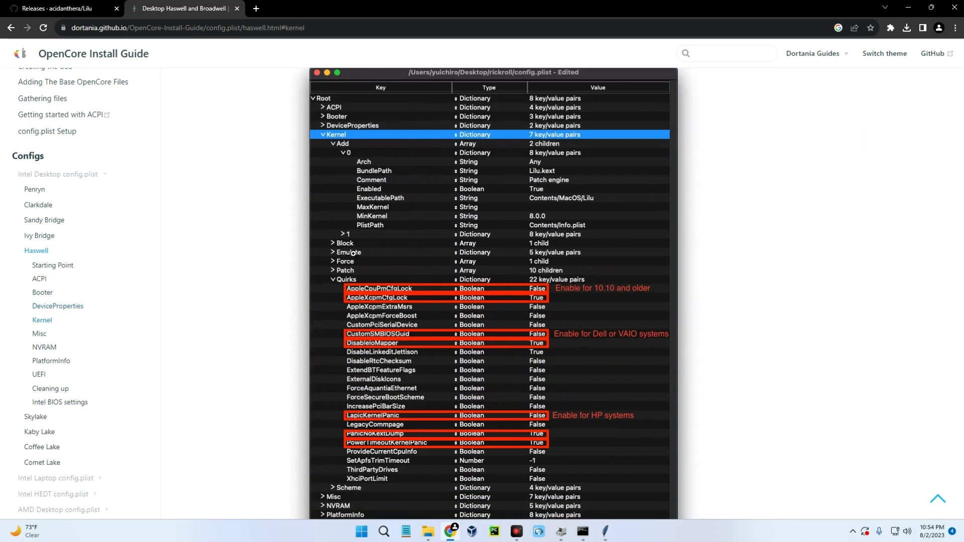
scroll(471, 400, up, 2)
scroll(471, 399, down, 2)
click(605, 531)
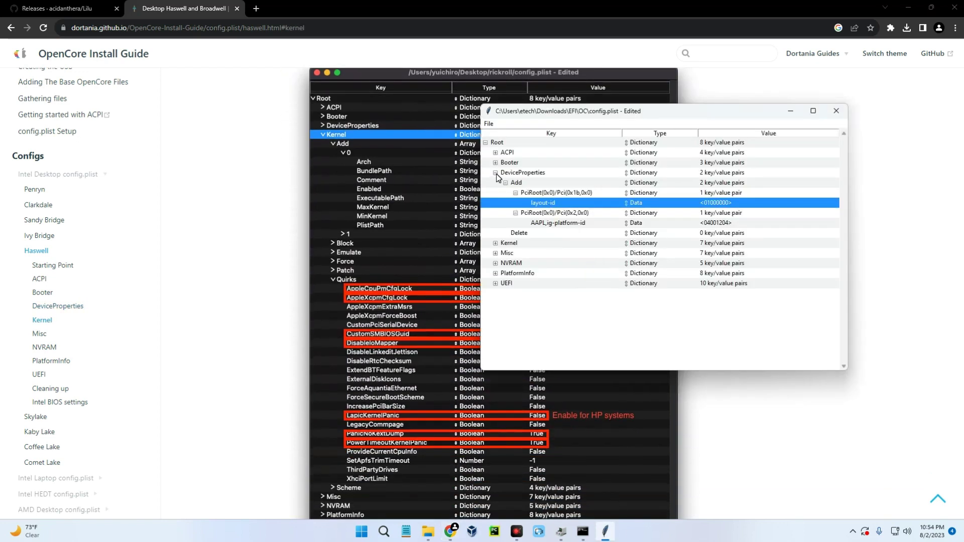
click(496, 173)
click(496, 184)
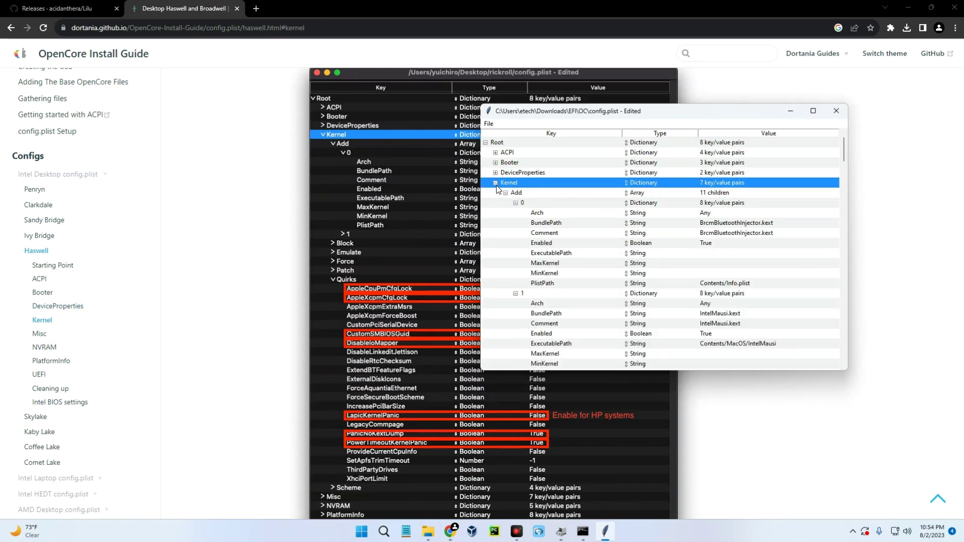
Collapse Add, Block, Emulate, Force and Patch under Kernel in config.plist, leaving Quirks expanded.
click(506, 193)
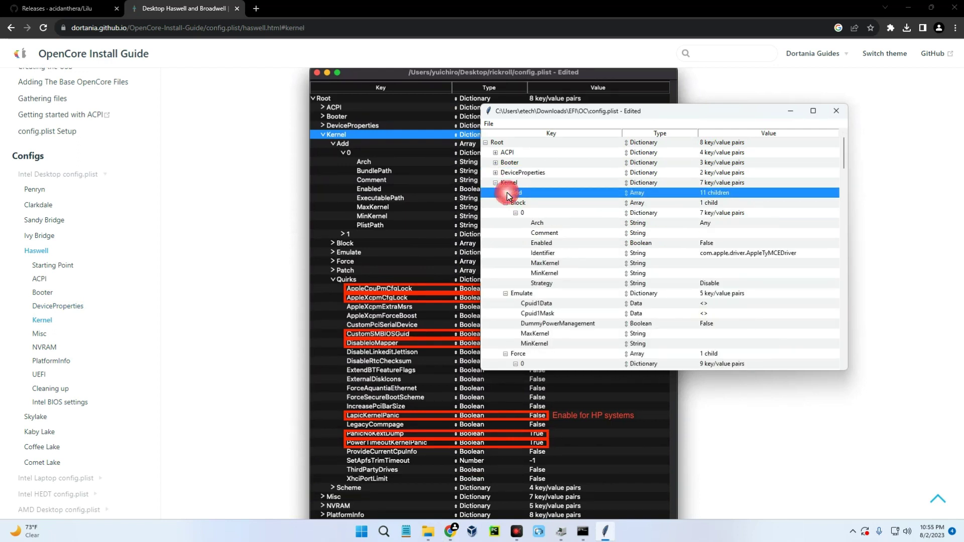
click(508, 204)
click(506, 203)
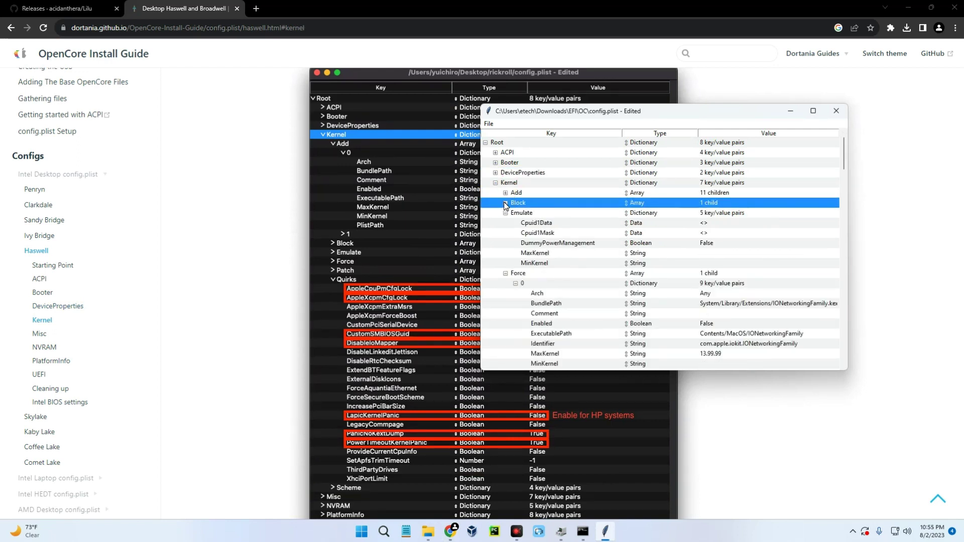
click(506, 213)
click(506, 224)
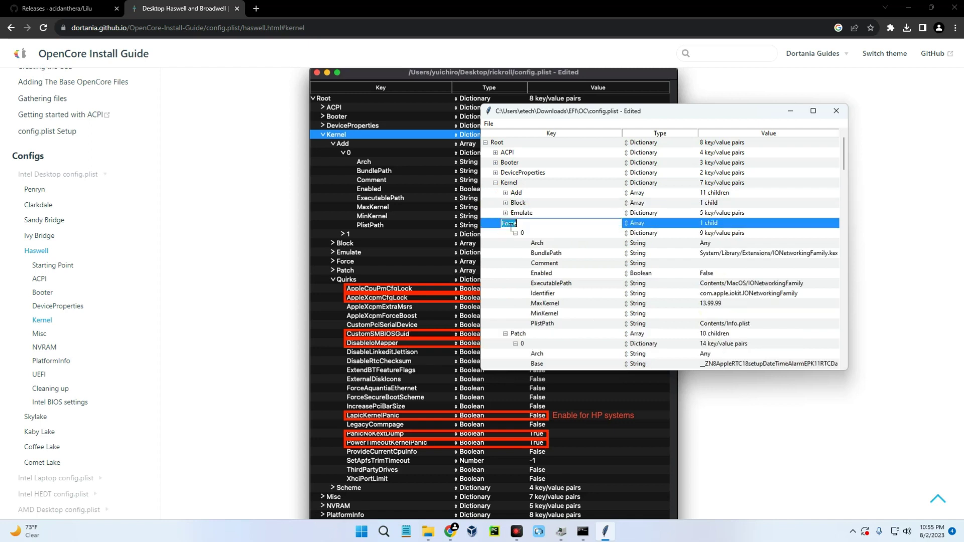
click(506, 223)
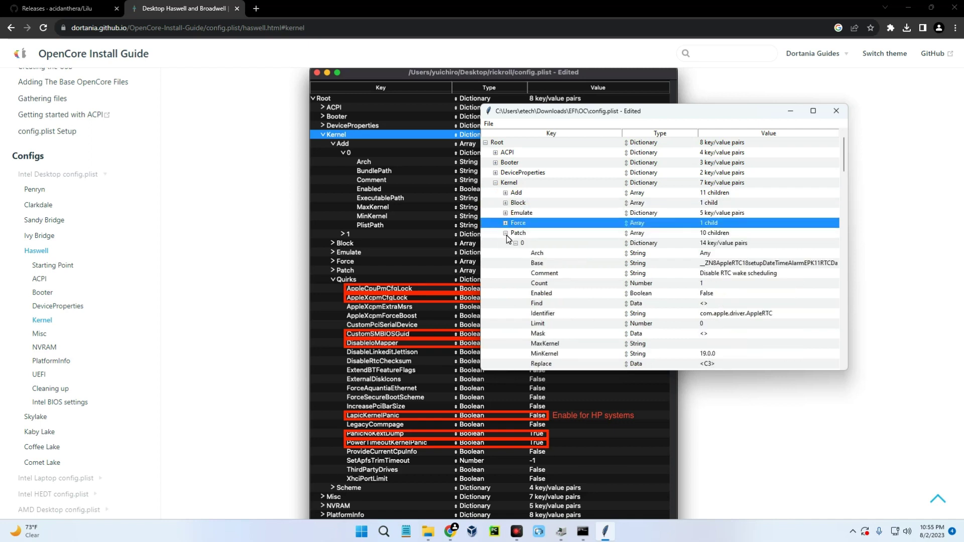
click(506, 233)
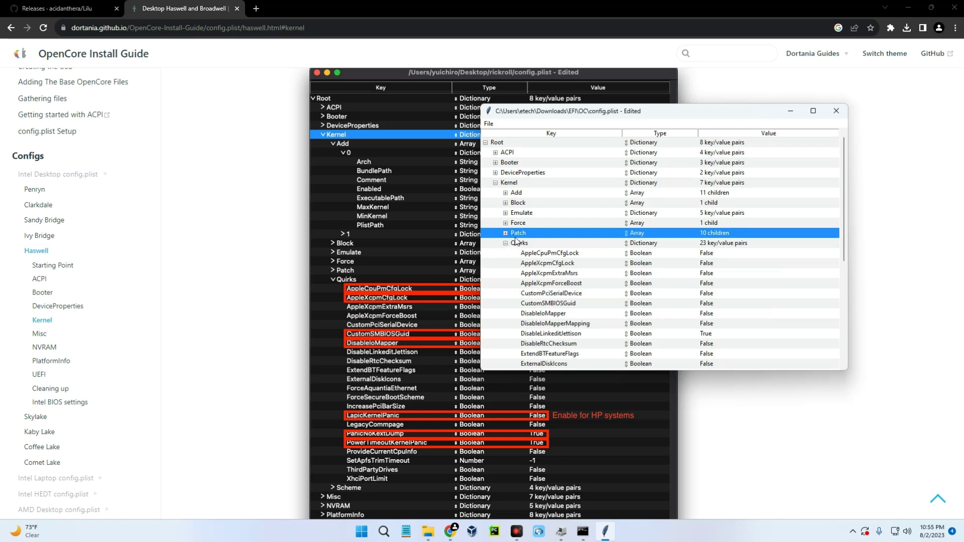
Reposition the config.plist window so its Kernel > Quirks entries can be compared with the values in the guide's Kernel example.
drag(585, 113, 67, 130)
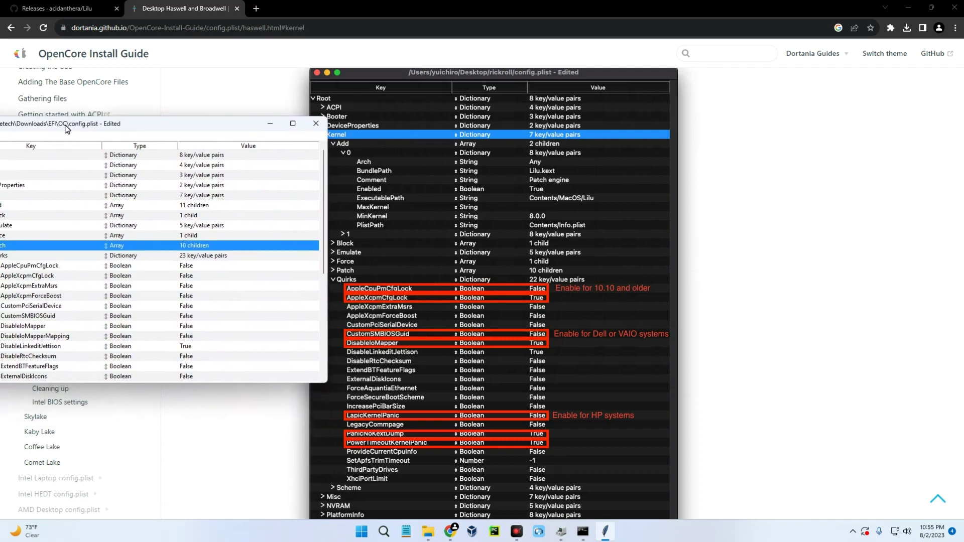
drag(67, 130, 46, 133)
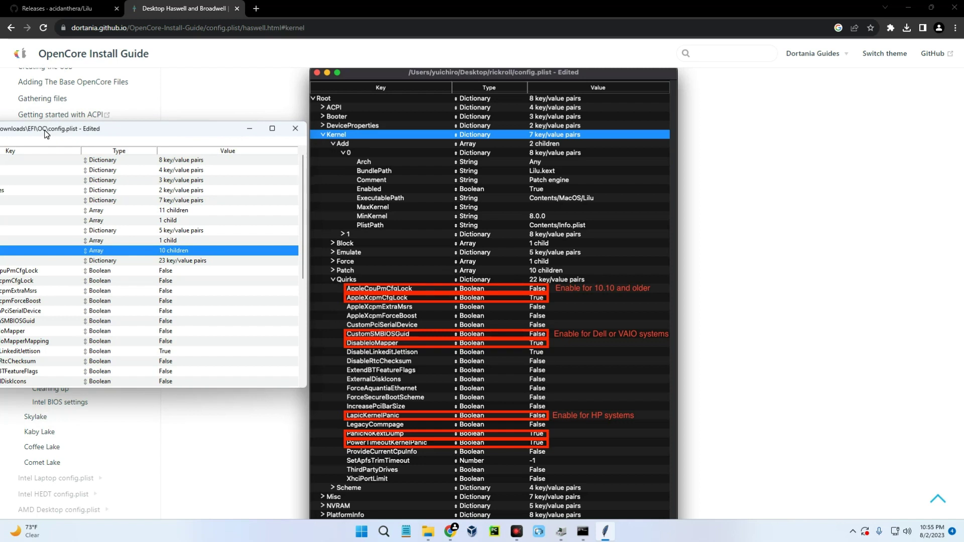
drag(46, 133, 146, 93)
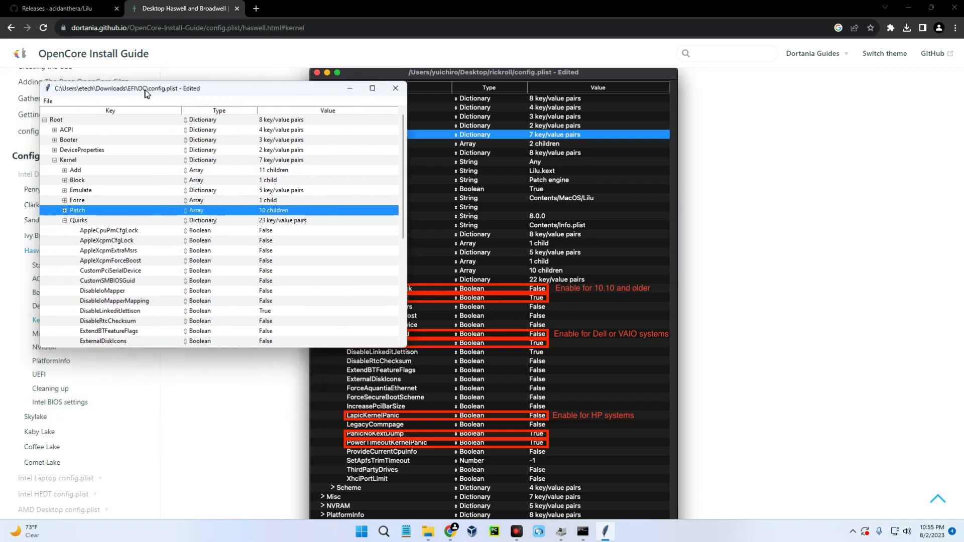
Set AppleXcpmCfgLock, CustomSMBIOSGuid and DisableIoMapper to True under Kernel > Quirks in config.plist.
click(267, 241)
click(286, 248)
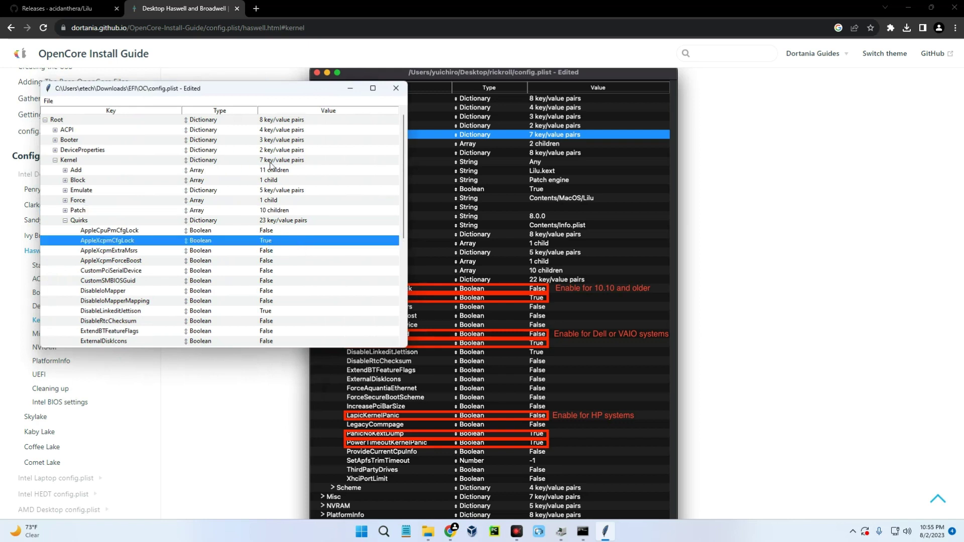
drag(252, 89, 240, 64)
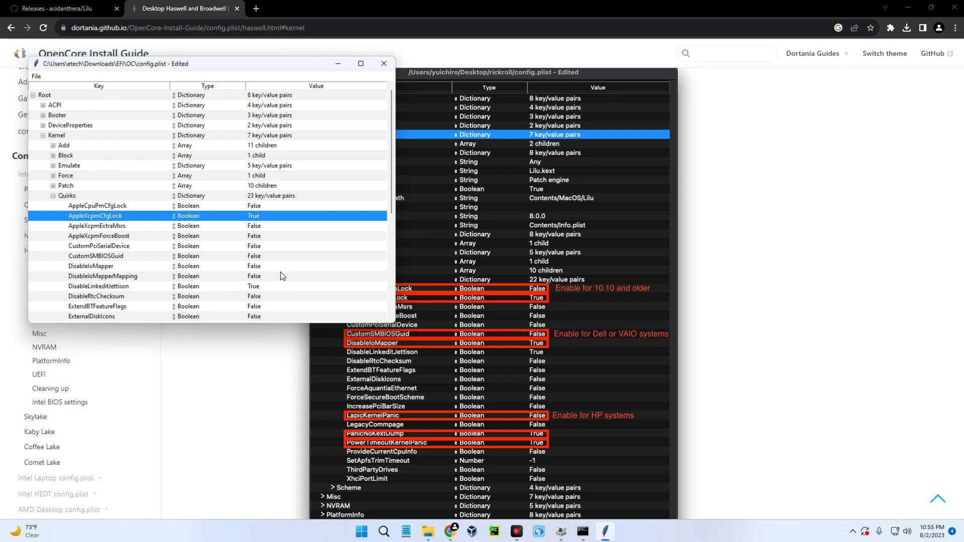
click(189, 248)
click(274, 259)
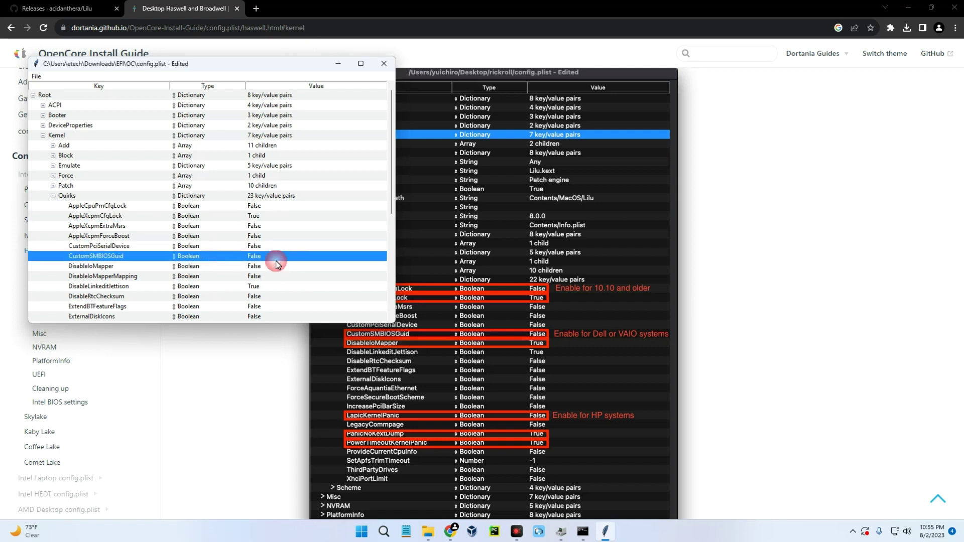
double_click(252, 255)
click(270, 261)
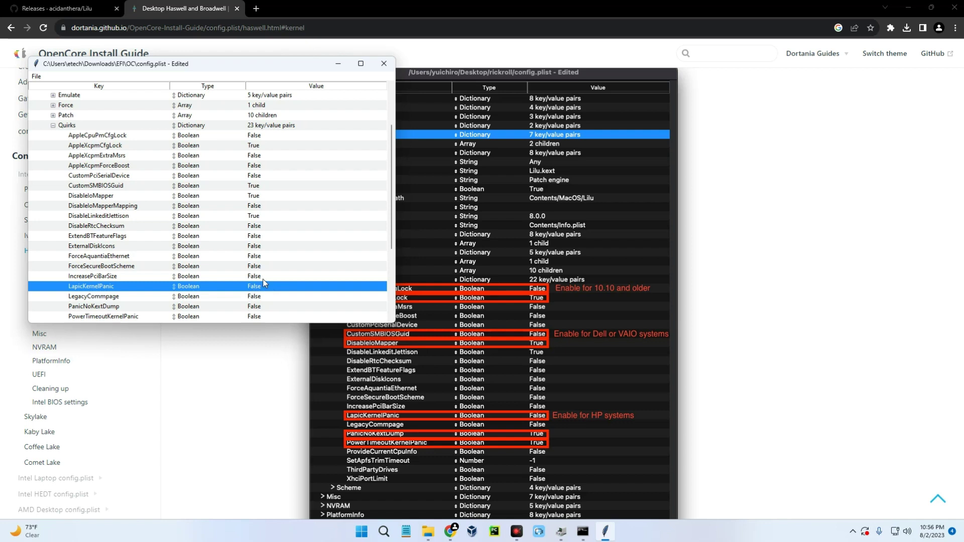
Set PanicNoKextDump and PowerTimeoutKernelPanic to True under Kernel > Quirks, and save config.plist.
scroll(271, 288, down, 1)
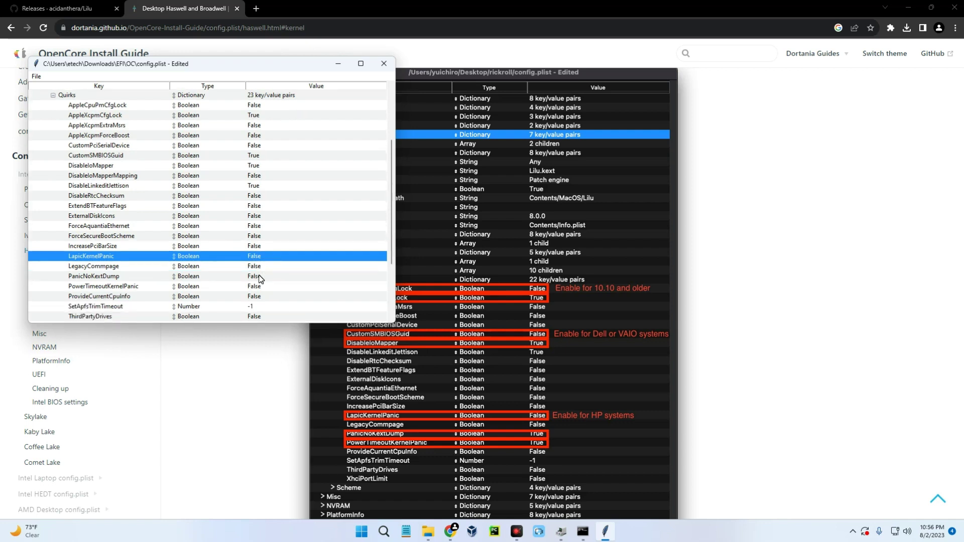
double_click(264, 277)
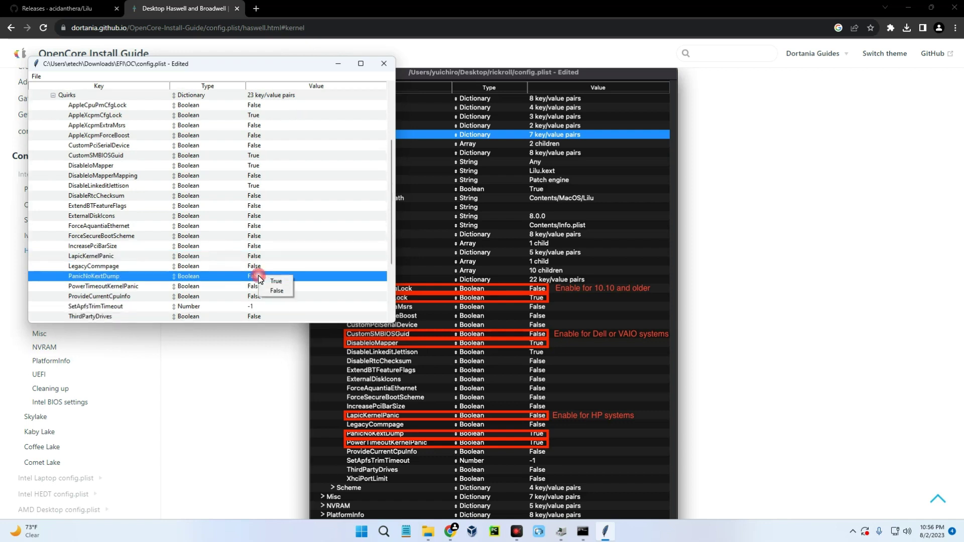
click(271, 282)
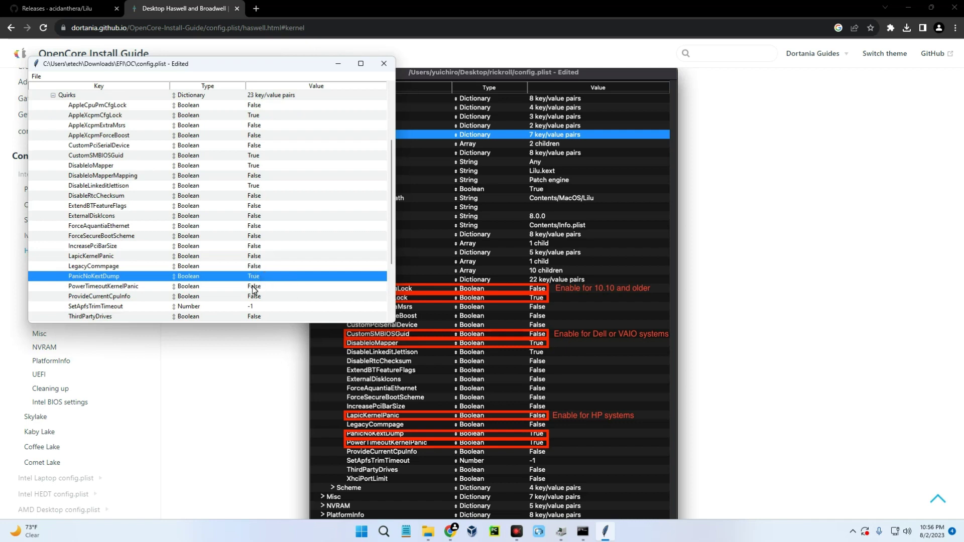
double_click(259, 287)
click(267, 293)
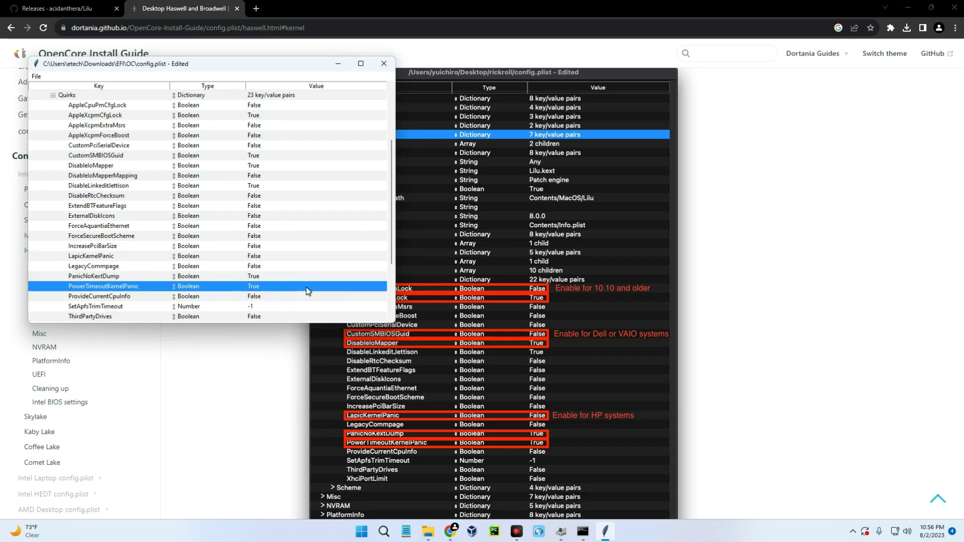
scroll(278, 276, down, 1)
scroll(277, 276, down, 1)
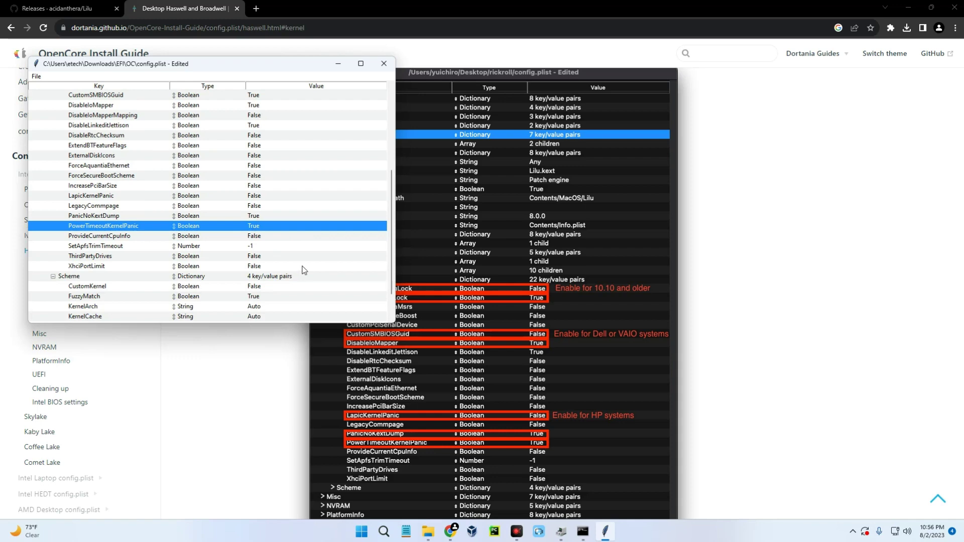
scroll(294, 265, up, 2)
key(ctrl+s)
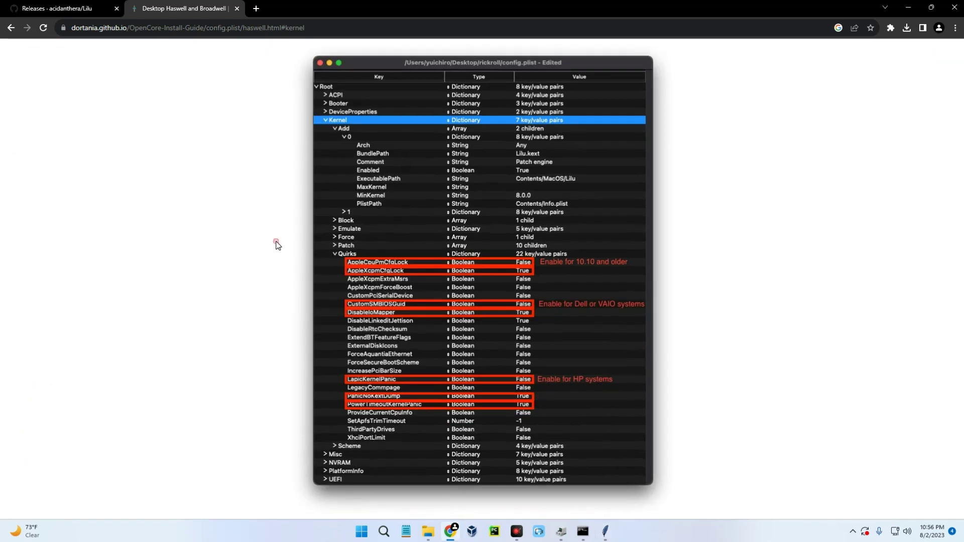
Check the guide's Kernel Quirks table and bring up its Misc example.
click(274, 242)
scroll(271, 242, down, 1)
scroll(276, 236, down, 6)
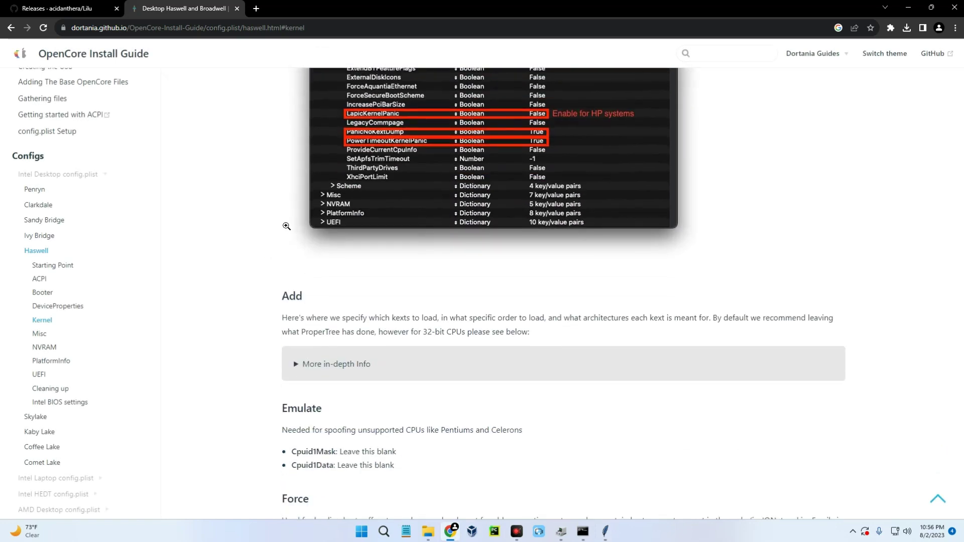
scroll(264, 211, down, 12)
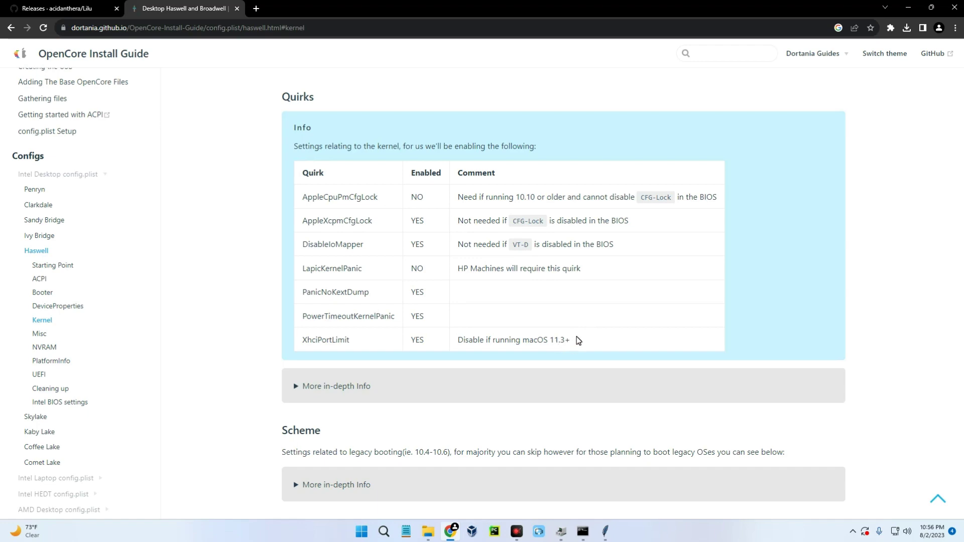
scroll(487, 296, down, 9)
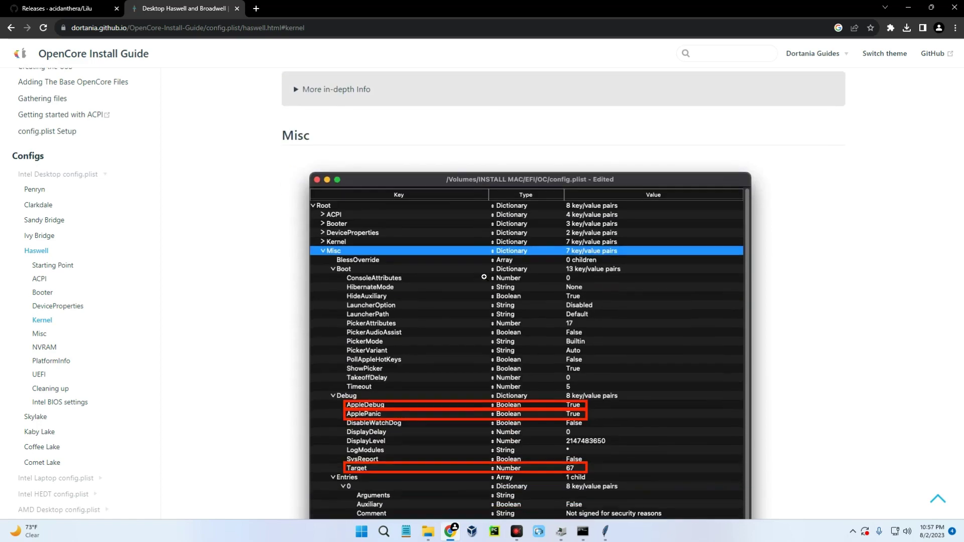
Expand Misc in config.plist, collapse its Boot section, and reposition the window to compare it with the guide's Misc example.
drag(48, 154, 222, 64)
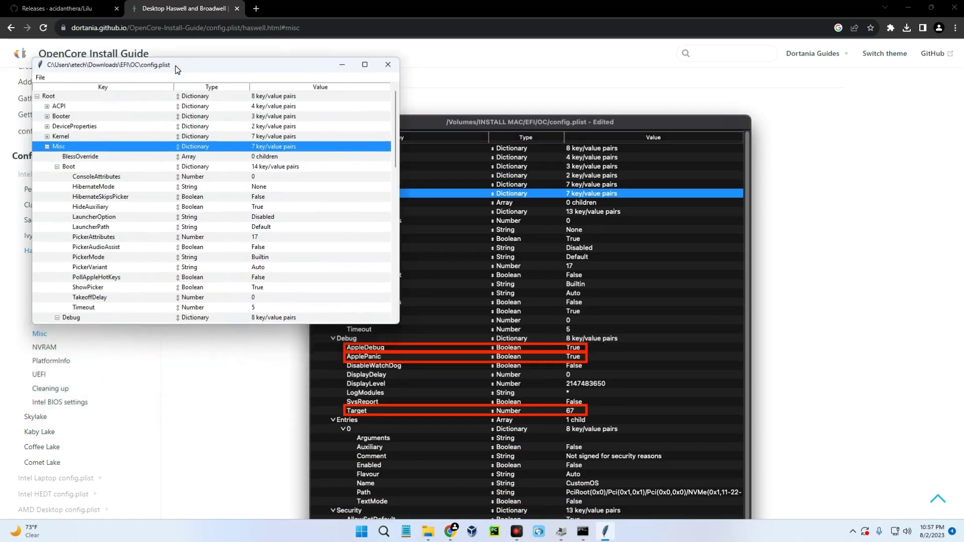
click(101, 149)
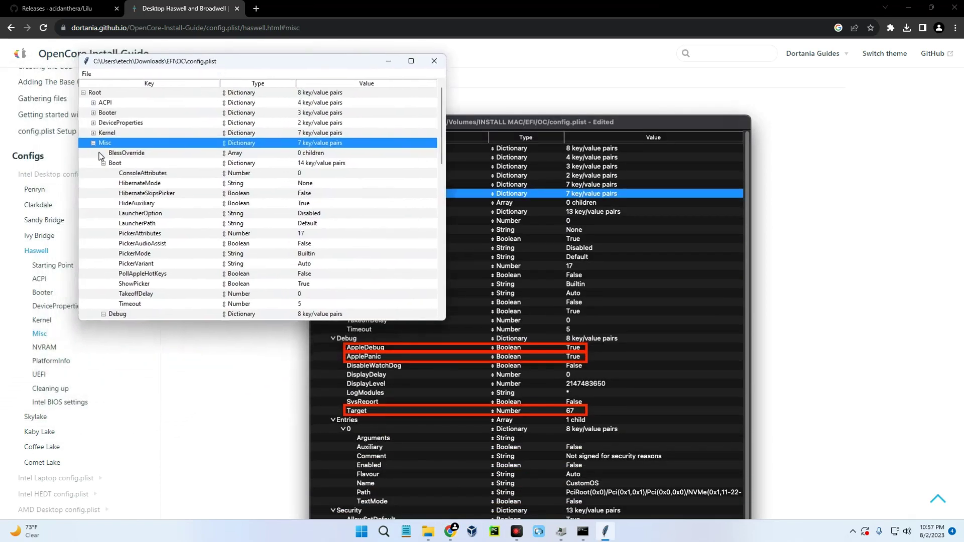
click(104, 163)
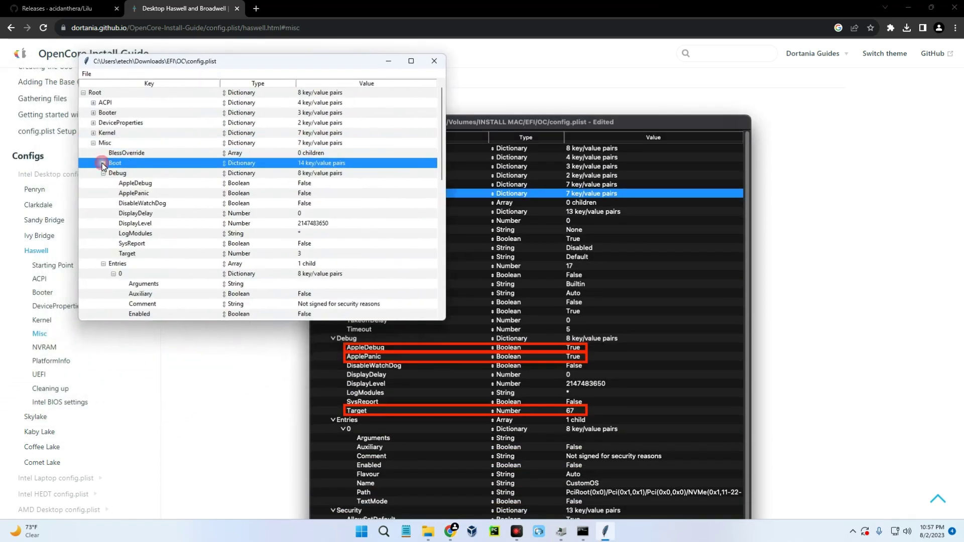
Set AppleDebug and ApplePanic to True and Target to 67 under Misc > Debug in config.plist.
click(143, 186)
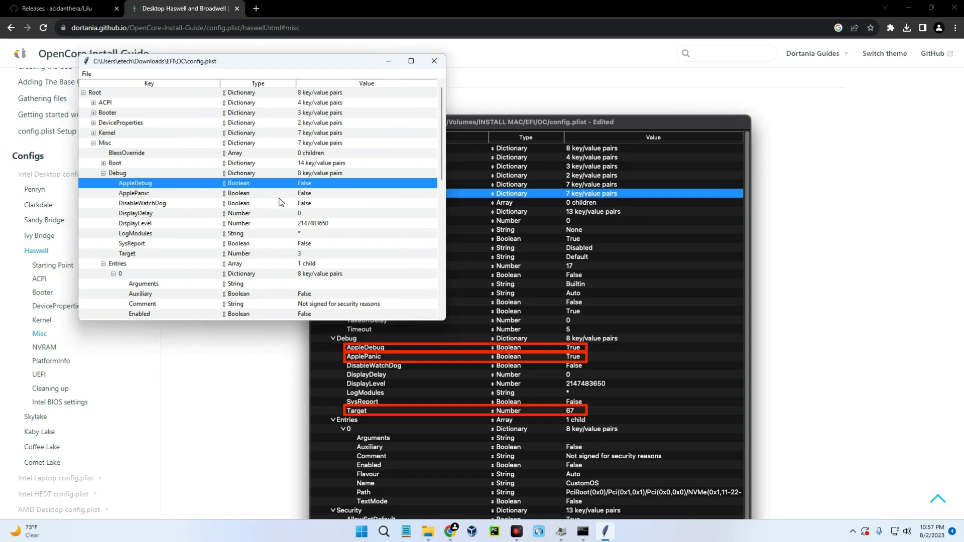
click(307, 185)
click(324, 192)
click(260, 193)
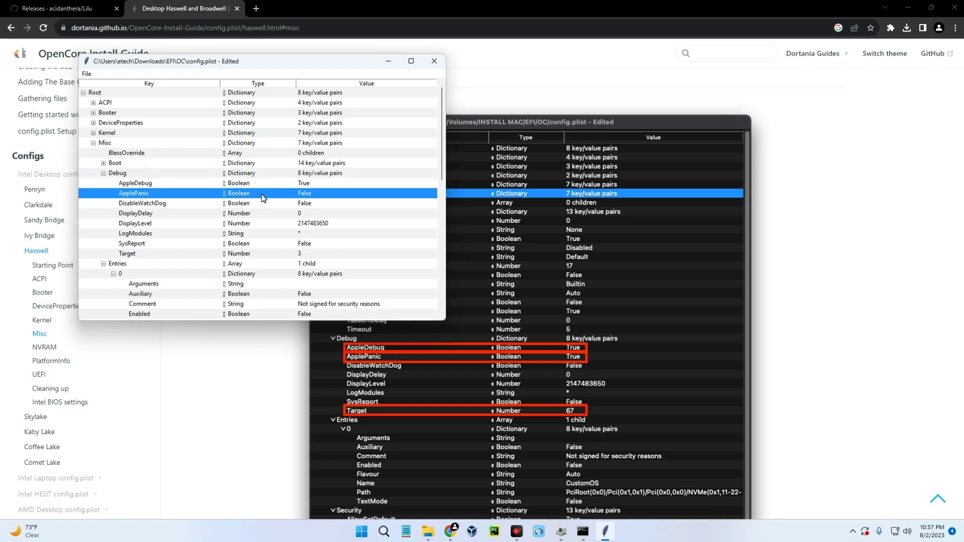
click(307, 195)
click(313, 199)
double_click(301, 255)
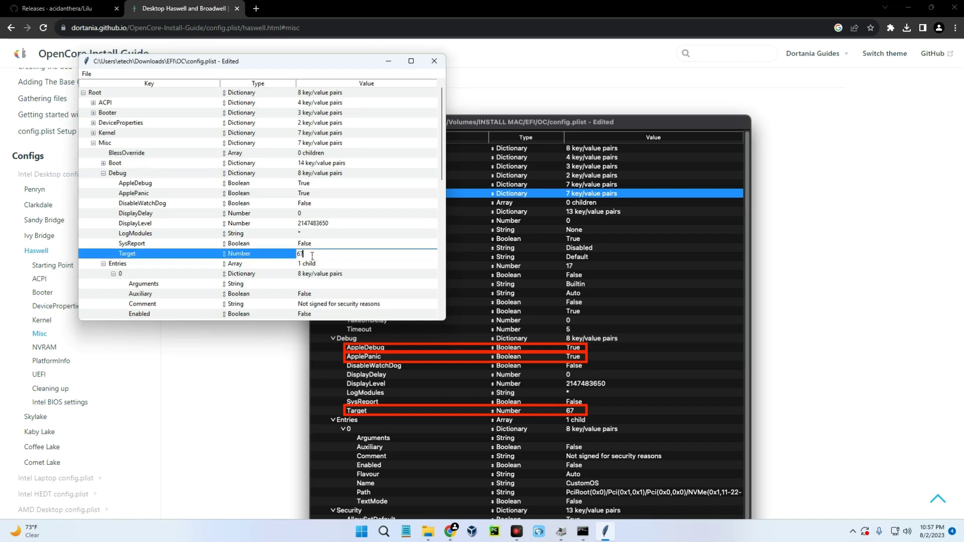
click(294, 244)
Bring up the Security entries of the guide's Misc example, and collapse Debug and Entries under Misc in config.plist.
scroll(293, 332, down, 4)
drag(268, 63, 321, 80)
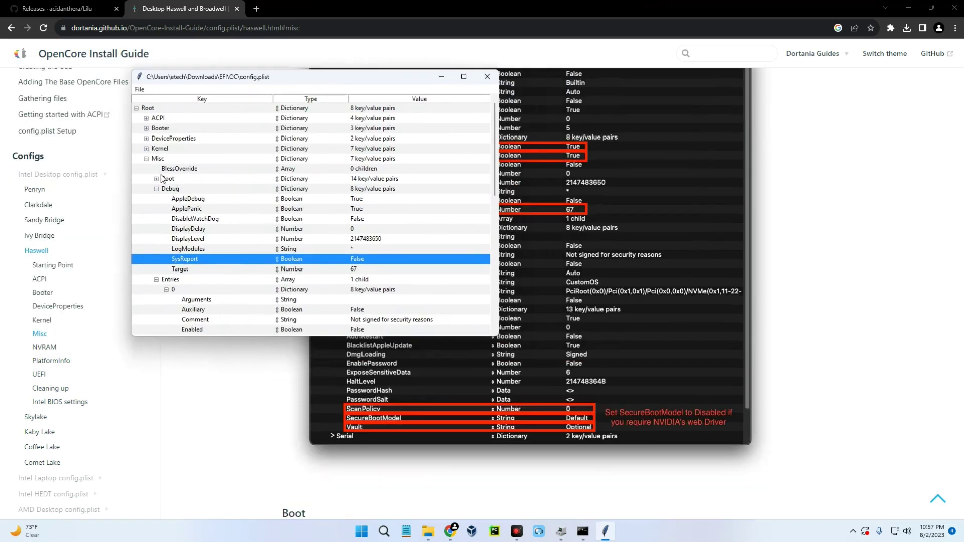
click(156, 189)
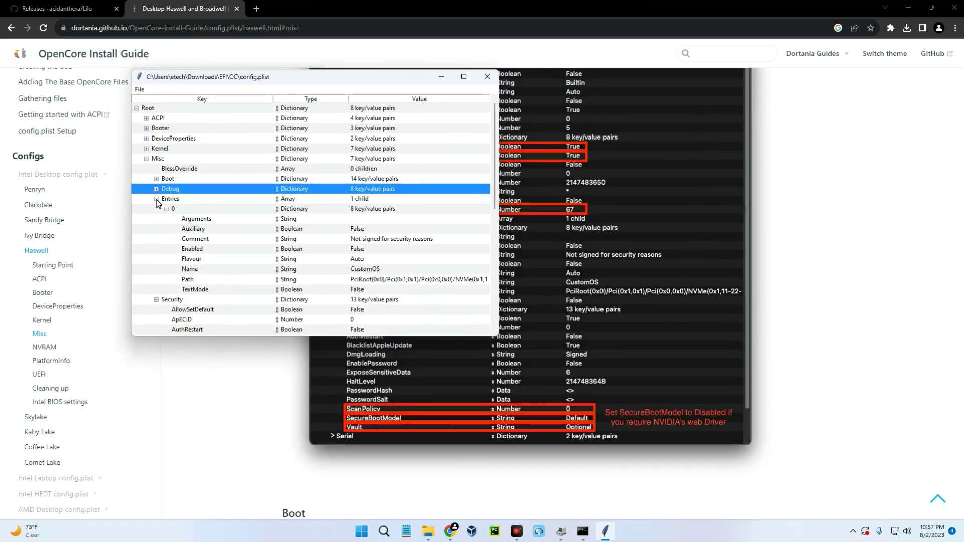
click(157, 200)
scroll(233, 276, down, 2)
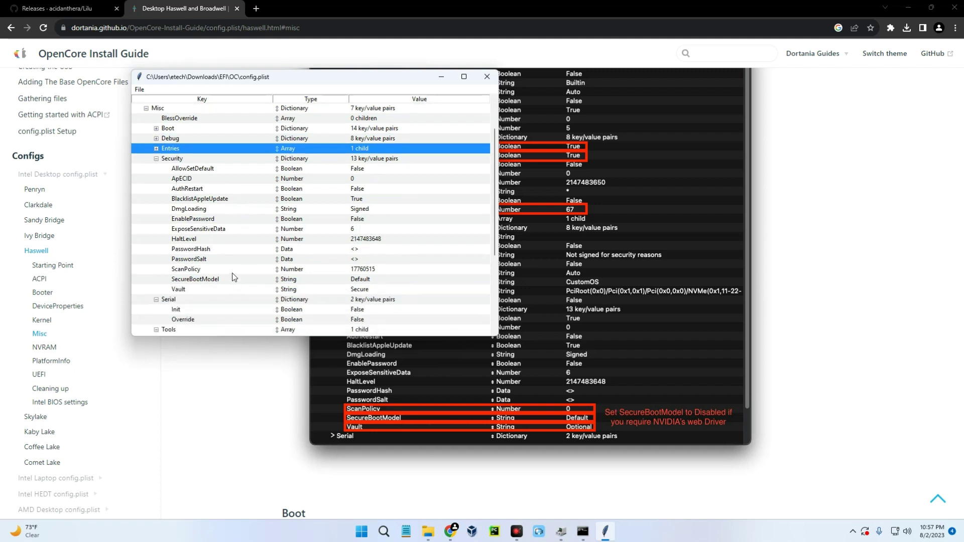
Set ScanPolicy to 0 under Misc > Security in config.plist.
click(236, 268)
double_click(365, 271)
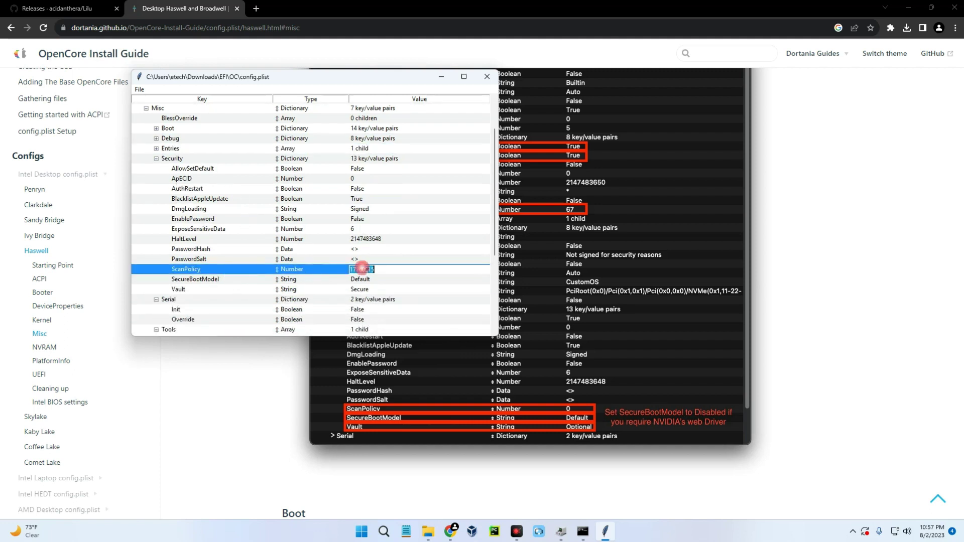
text(0)
key(Return)
Set Vault to Optional under Misc > Security, keeping SecureBootModel at Default, and save config.plist.
click(361, 280)
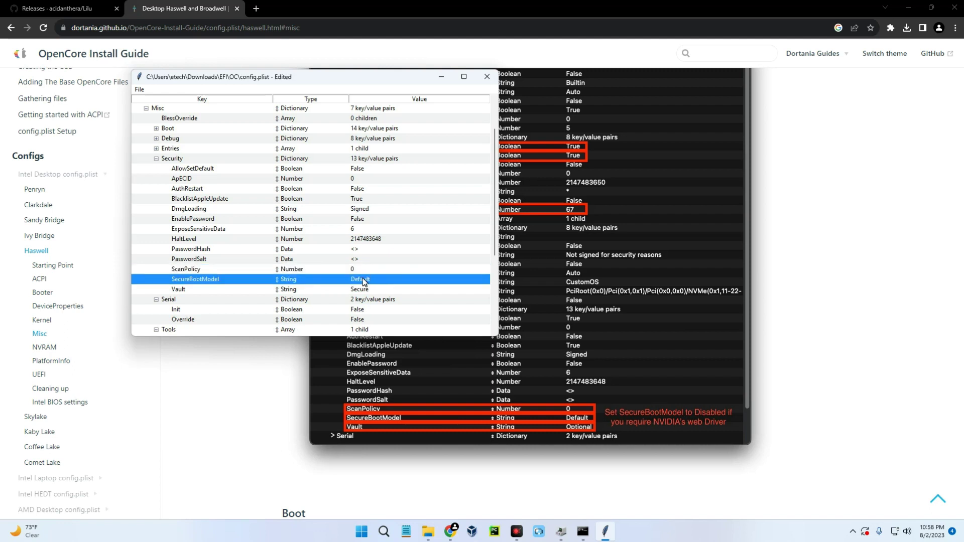
double_click(365, 291)
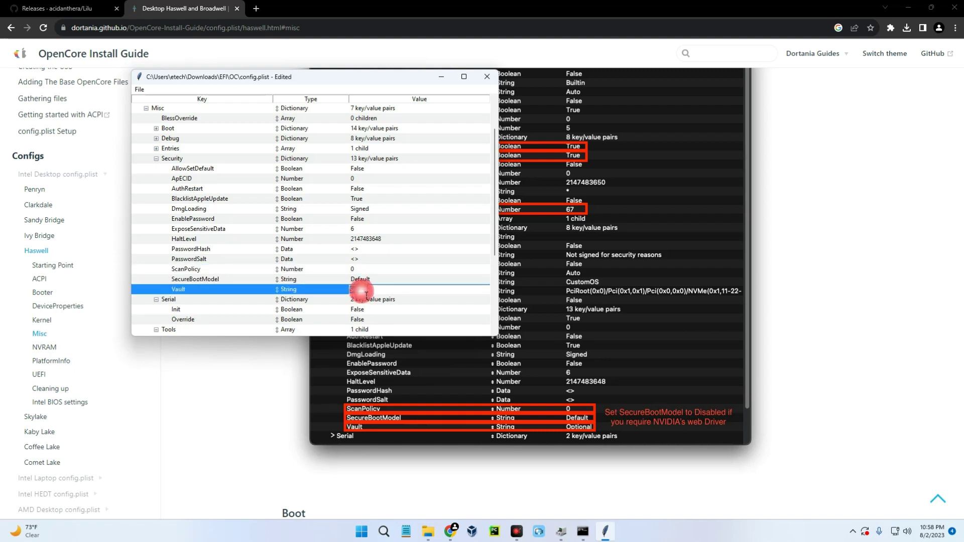
text(O)
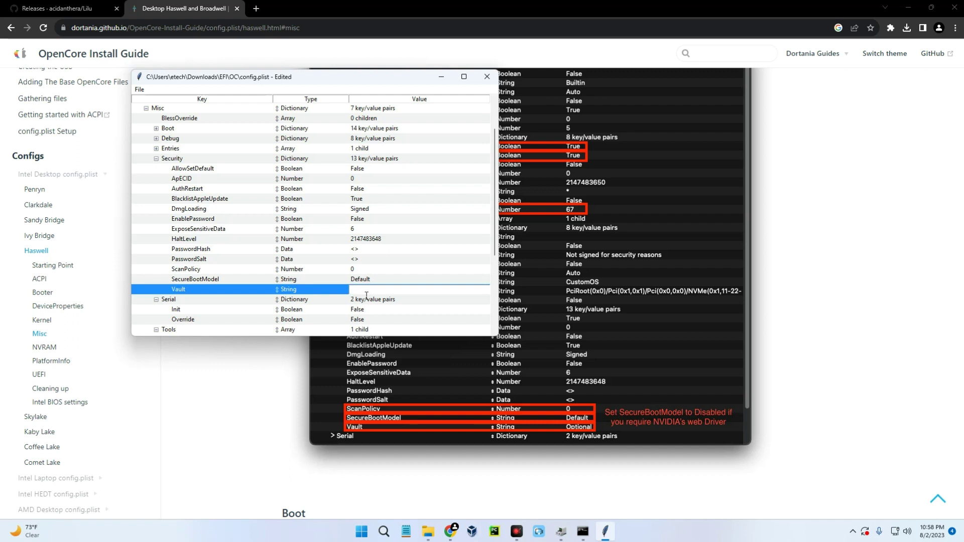
text(ptional)
key(Return)
key(ctrl+s)
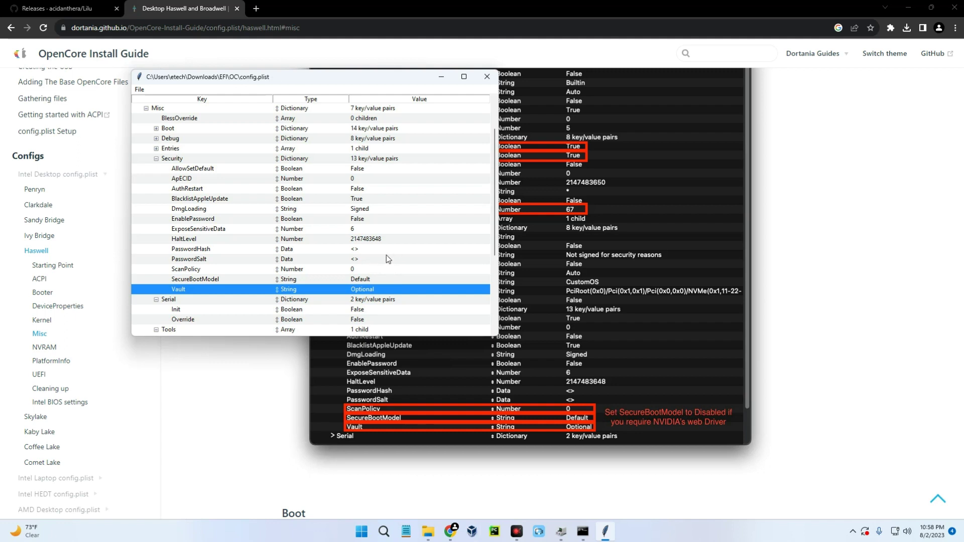
Look over the guide's Boot, Debug and Security tables and bring up its NVRAM example.
click(264, 374)
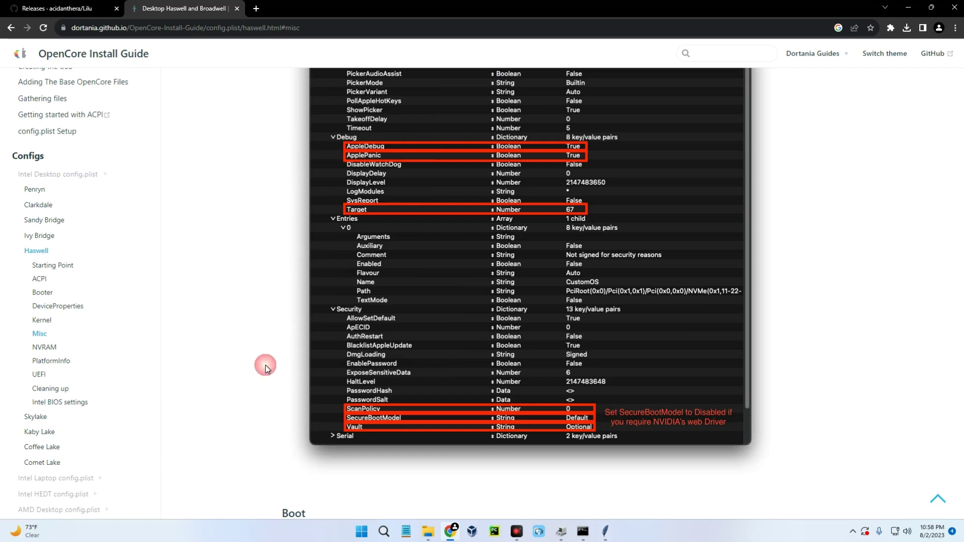
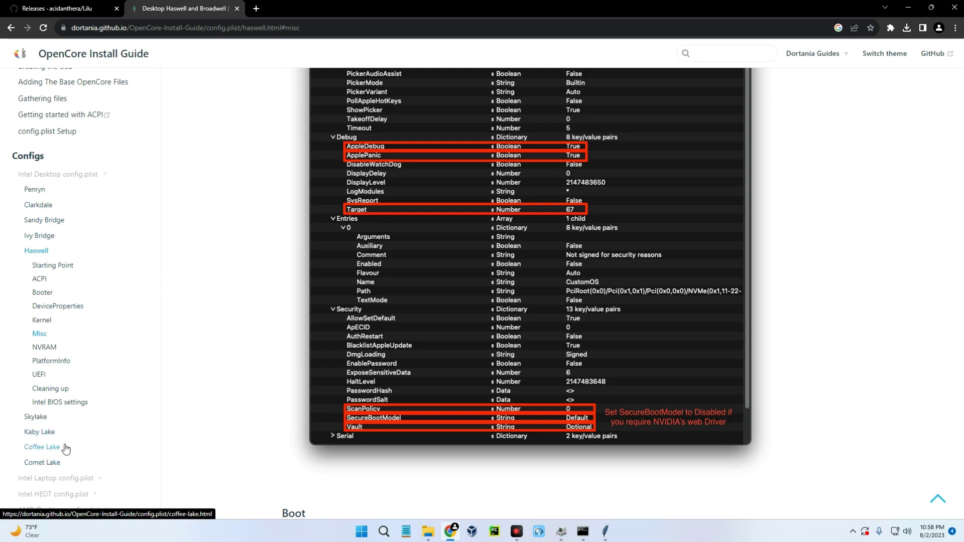
scroll(290, 309, down, 3)
scroll(294, 289, down, 4)
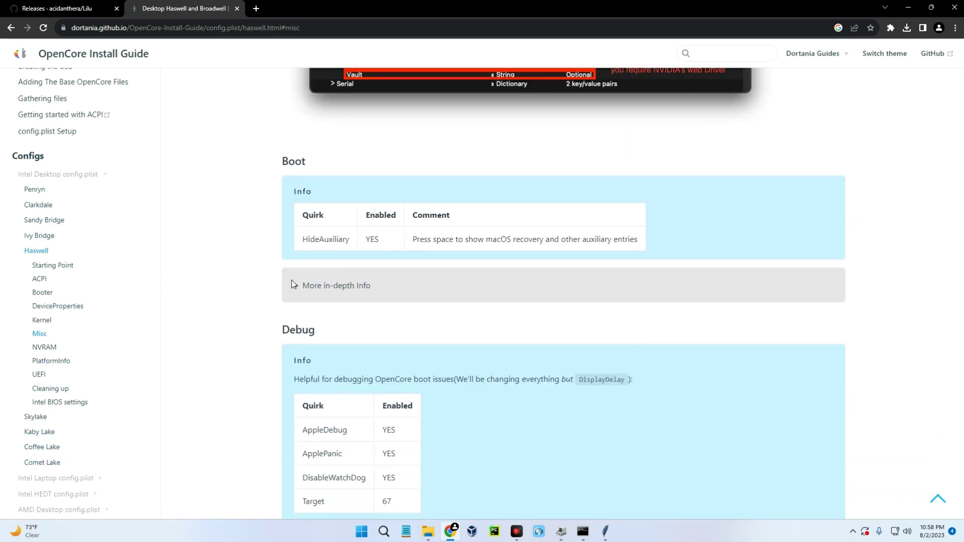
scroll(275, 276, down, 6)
scroll(272, 270, down, 14)
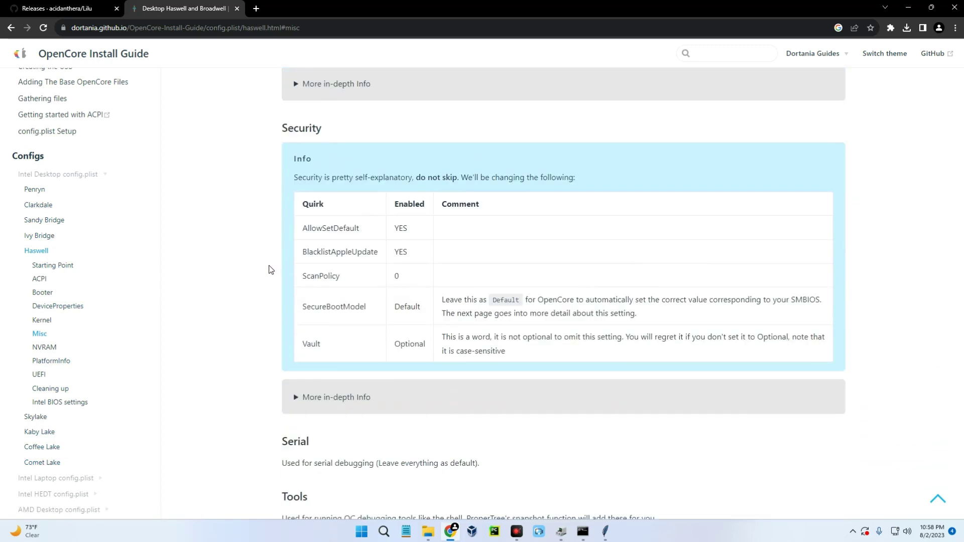
scroll(389, 335, down, 1)
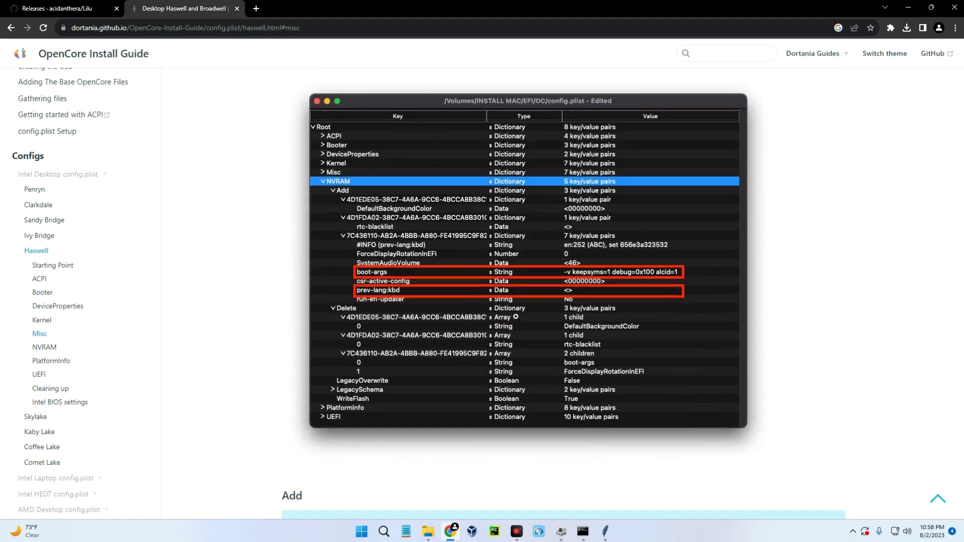
Expand NVRAM in config.plist beside the guide's NVRAM example, and select the boot-args entry.
click(606, 531)
drag(248, 76, 162, 155)
click(60, 191)
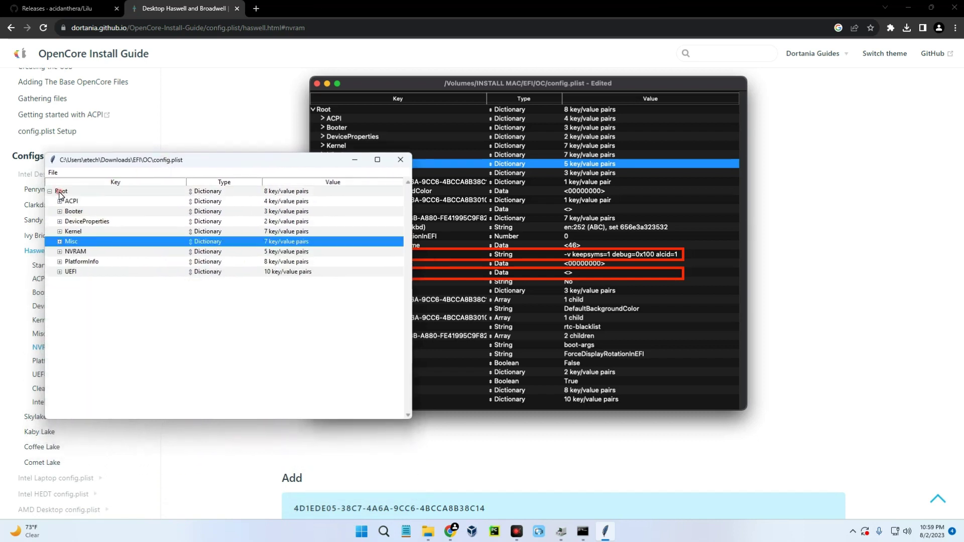
click(60, 252)
drag(191, 164, 119, 98)
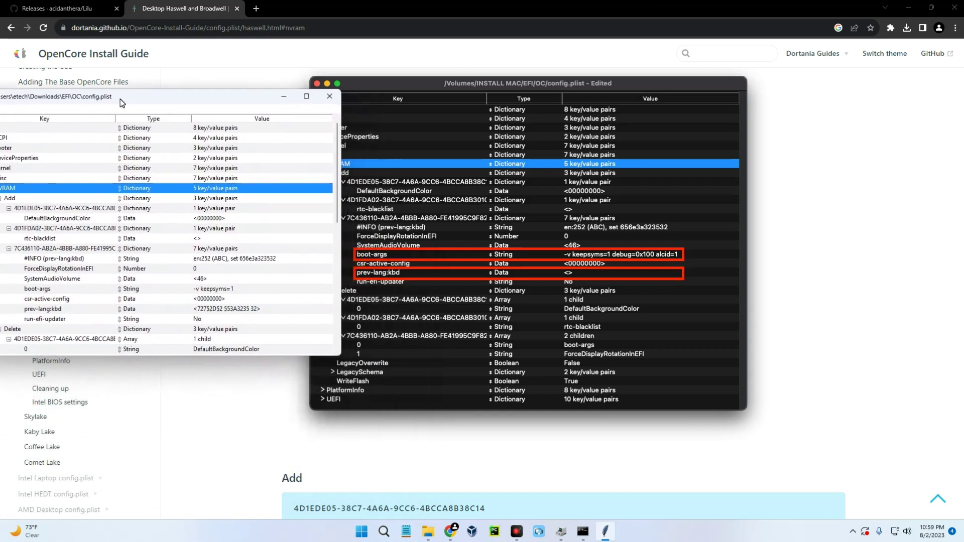
click(75, 292)
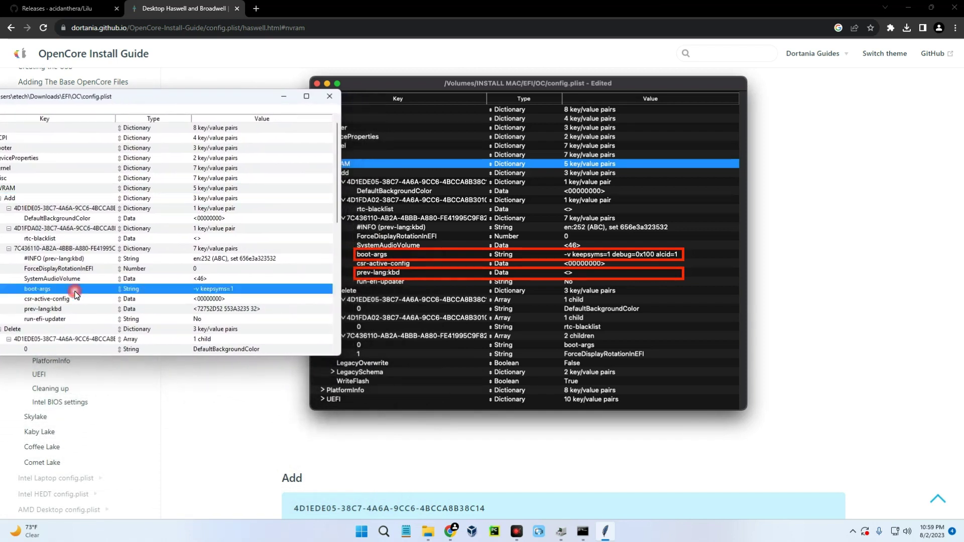
Set boot-args to "-v keepsyms=1 debug-0x100 alcid=1" and clear the prev-lang:kbd value under NVRAM > Add in config.plist.
double_click(207, 288)
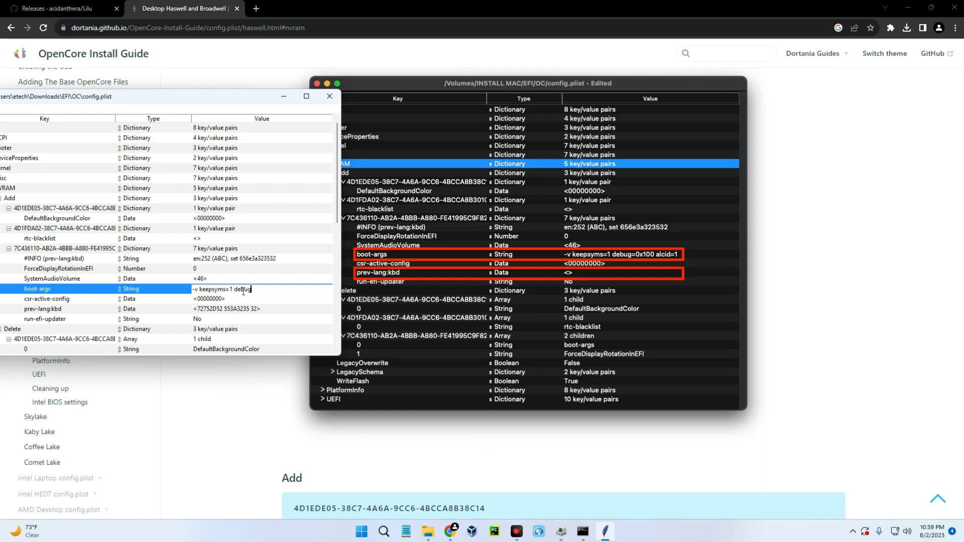
text(debug-0x100 alcid=1)
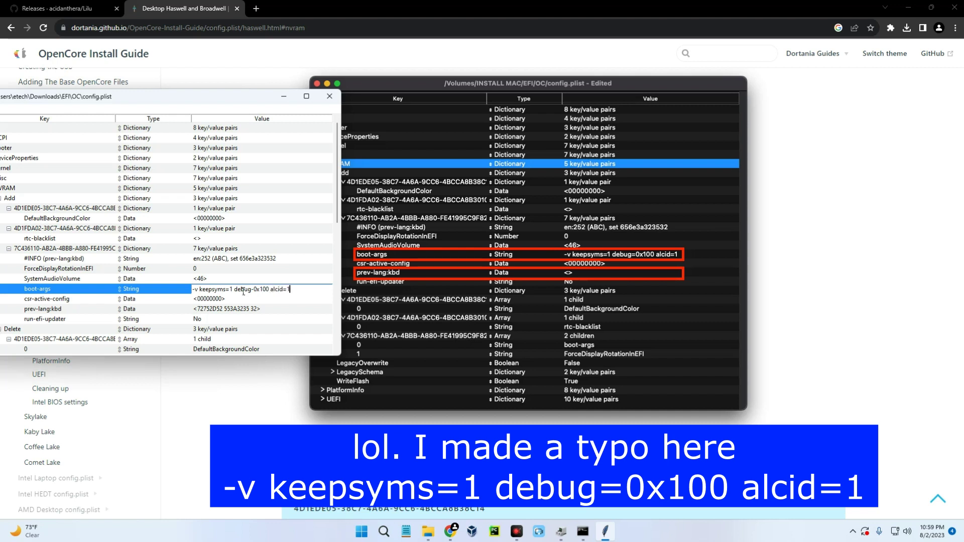
double_click(232, 311)
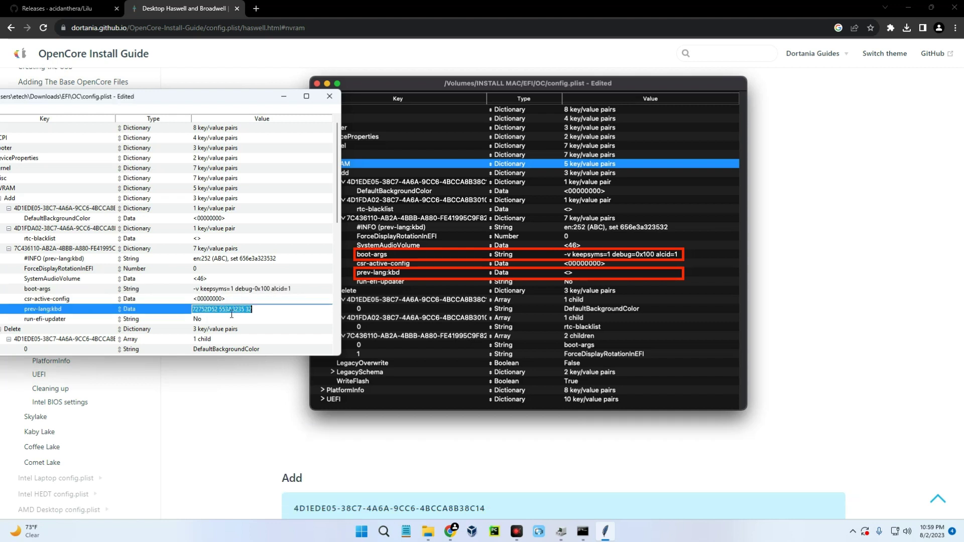
key(BackSpace)
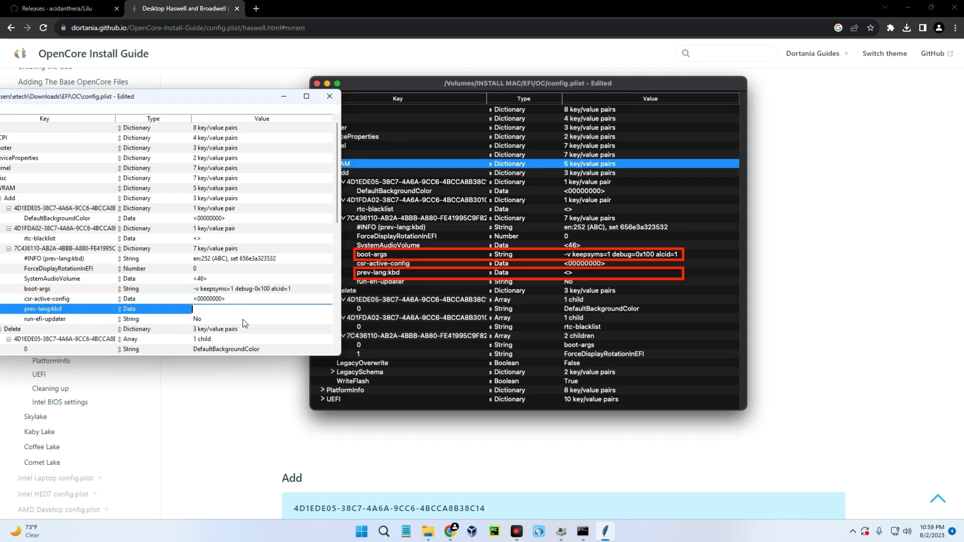
key(Return)
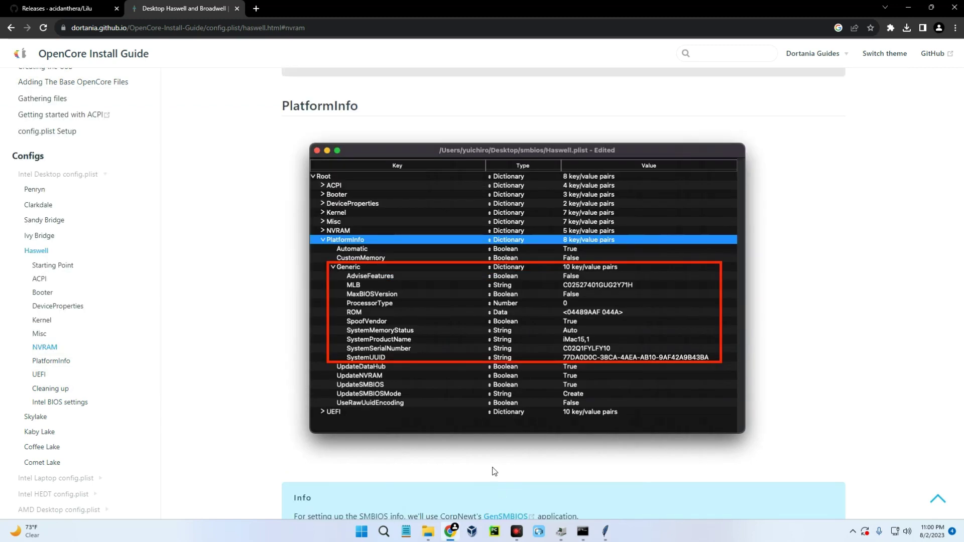
Examine the PlatformInfo > Generic entries in config.plist, including SystemProductName, SystemSerialNumber and SystemUUID, against the guide's example.
click(605, 532)
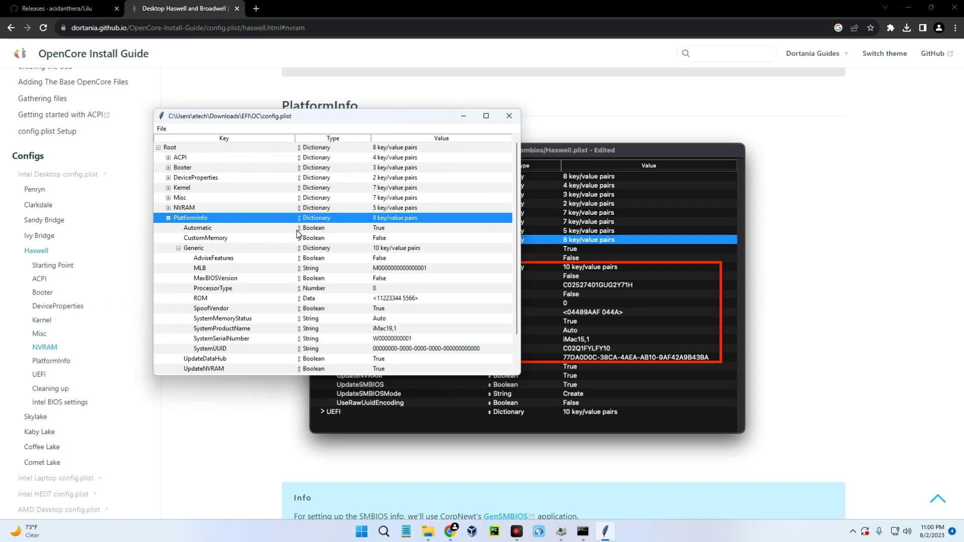
click(296, 230)
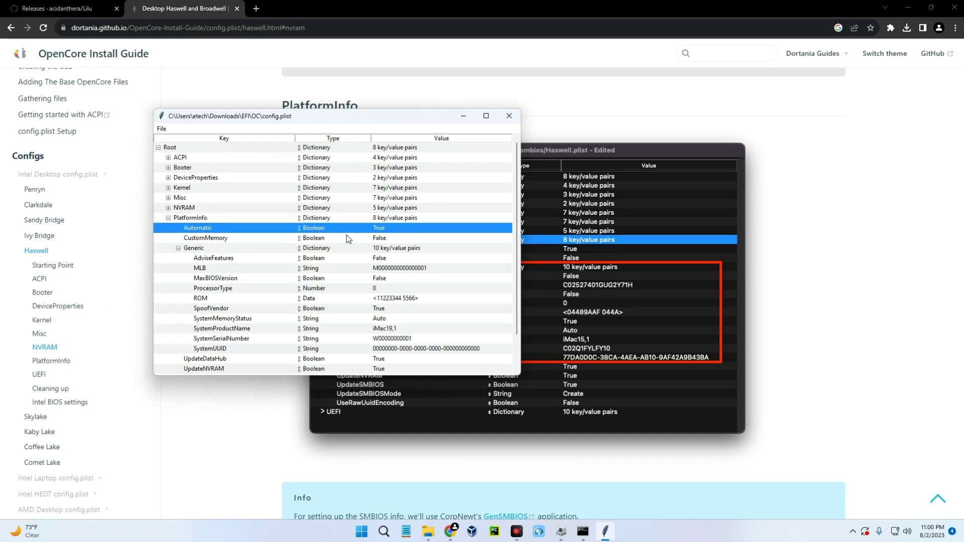
scroll(339, 309, down, 2)
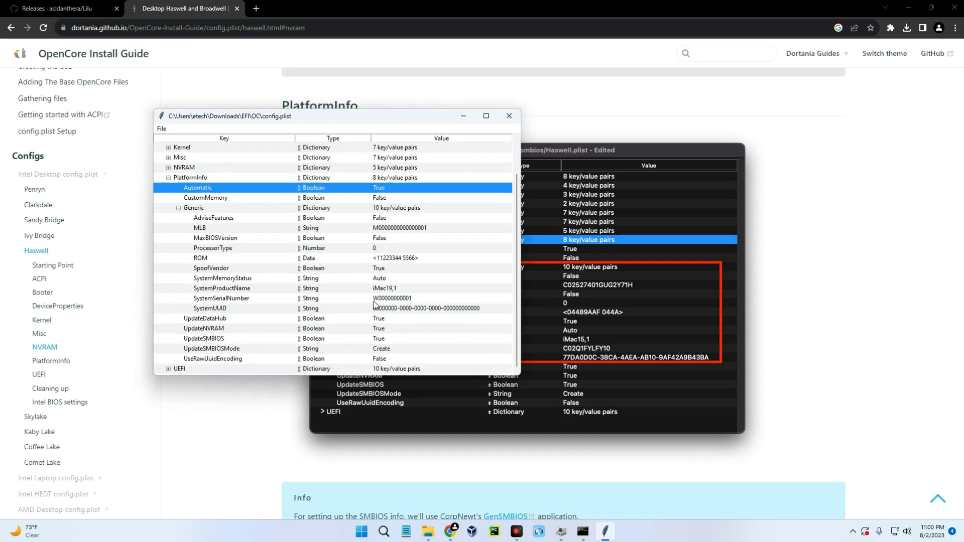
click(396, 291)
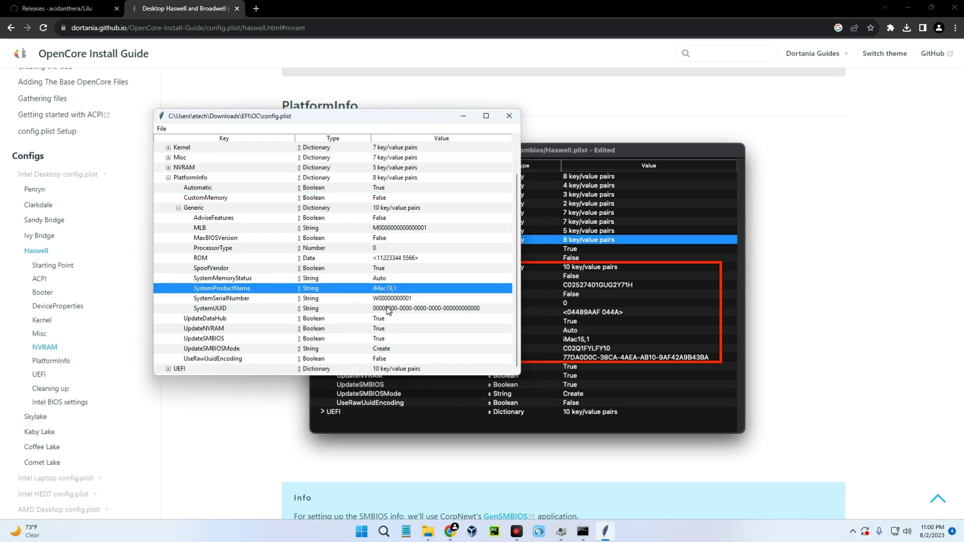
click(397, 302)
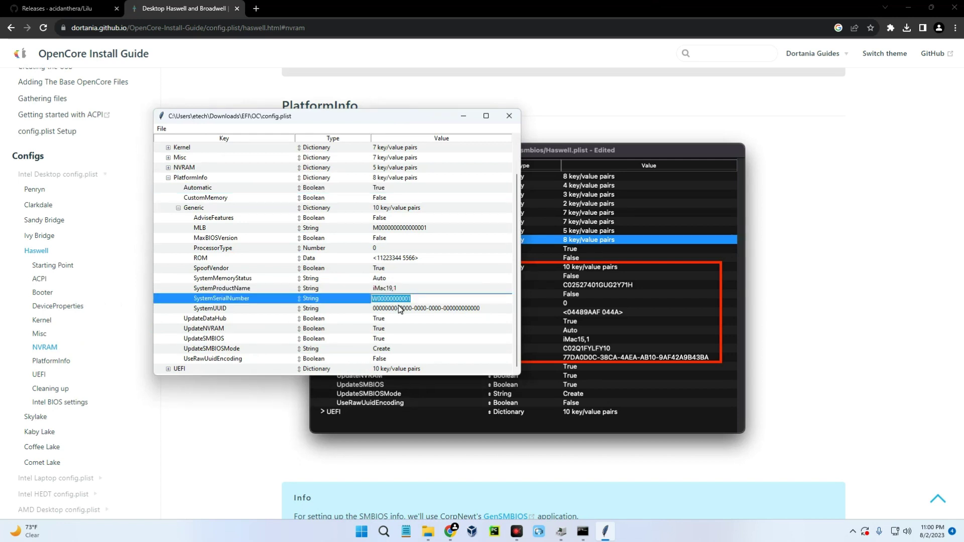
double_click(402, 309)
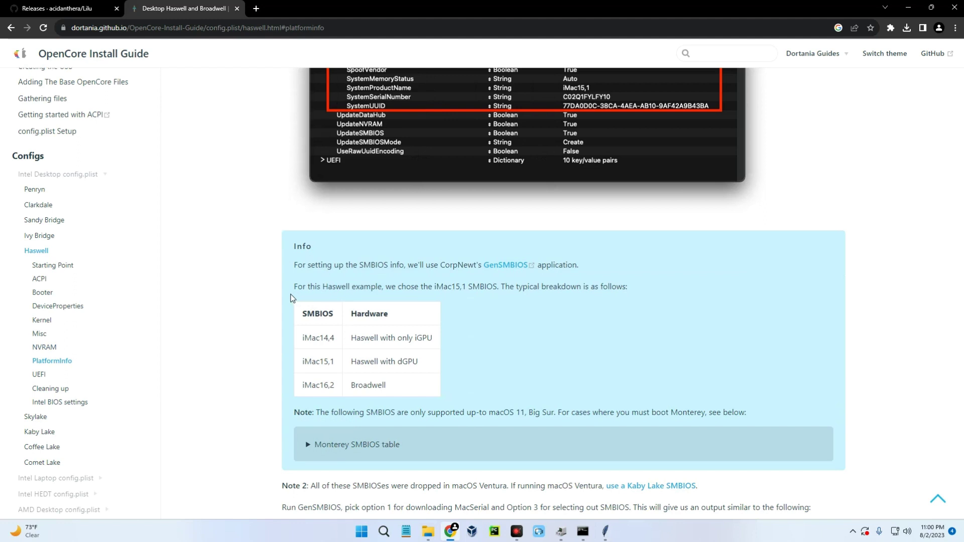
Read the guide's Haswell SMBIOS breakdown and Monterey SMBIOS table in the PlatformInfo section.
scroll(291, 298, down, 3)
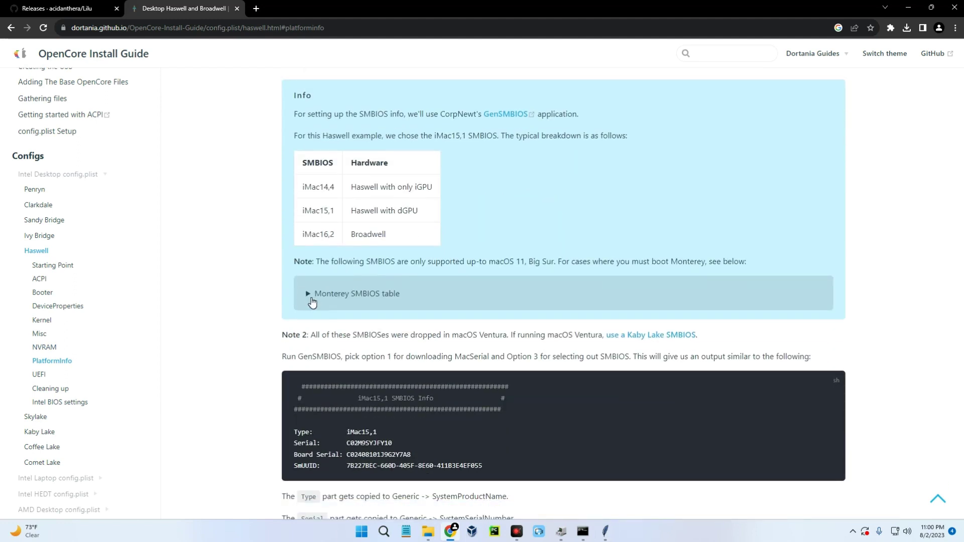
click(310, 295)
click(309, 295)
scroll(314, 272, down, 1)
scroll(315, 270, up, 2)
scroll(327, 272, down, 1)
scroll(327, 274, down, 3)
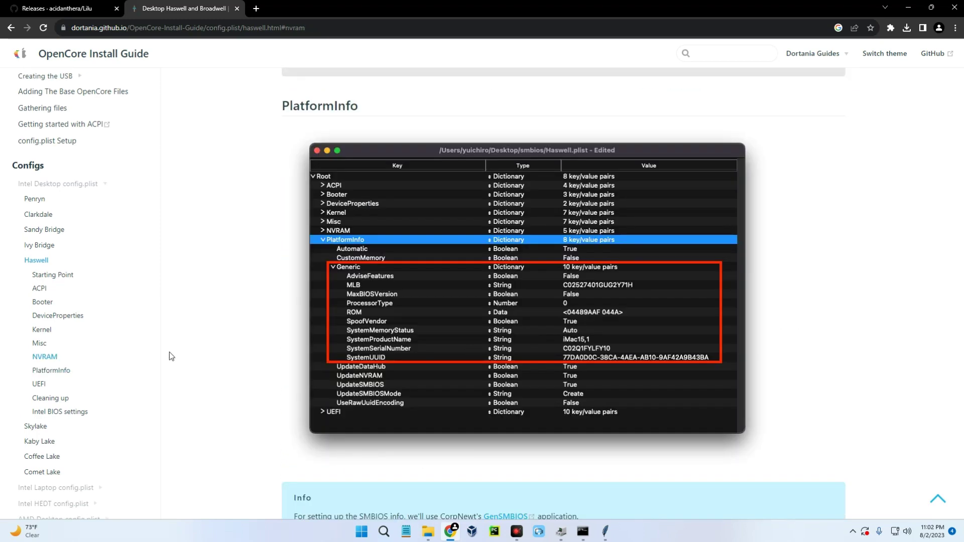
Open the guide's "Choosing the right SMBIOS" page from Extras in a new browser tab.
scroll(90, 329, down, 10)
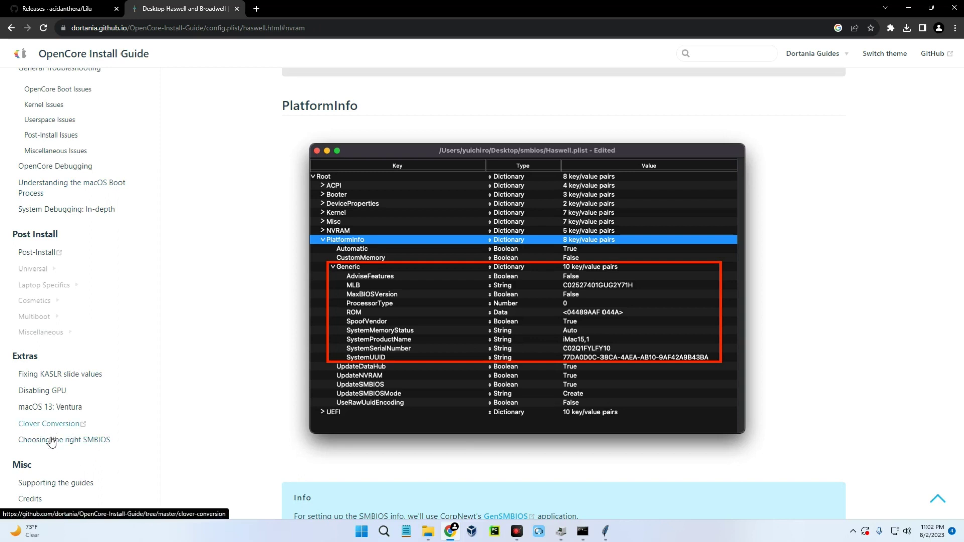
click(17, 361)
right_click(58, 441)
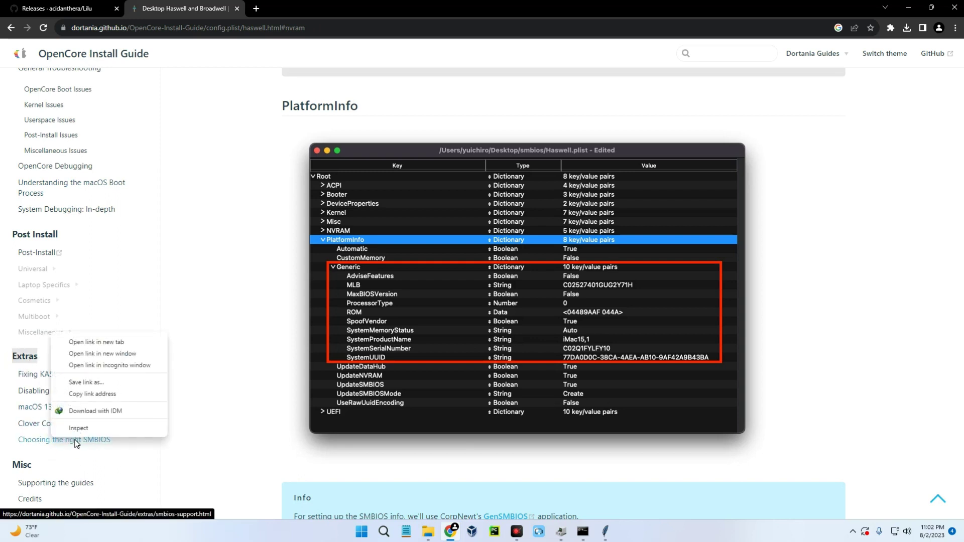
click(94, 344)
click(303, 8)
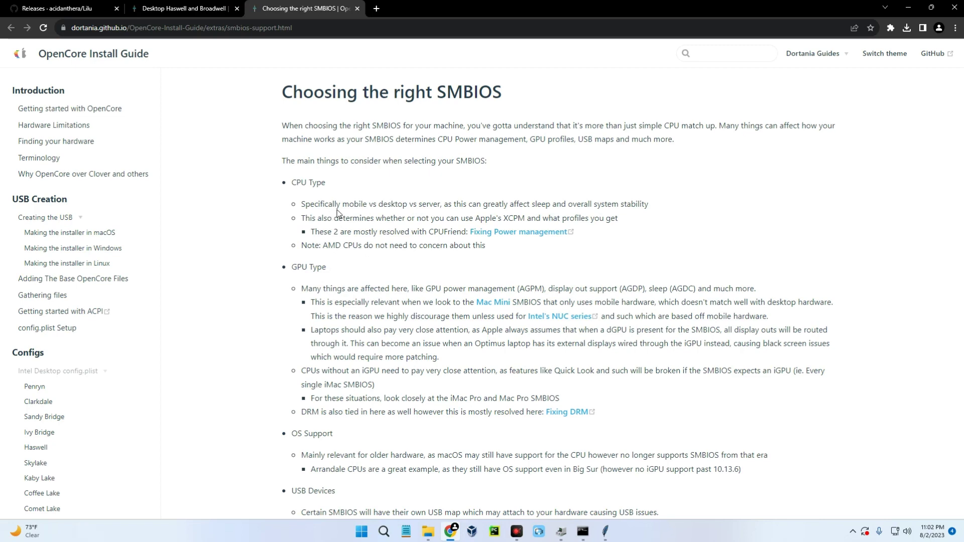
Expand the XCPM Supported SMBIOS table and look through the MacBook Air, MacBook Pro and Mac Mini model lists.
scroll(361, 207, down, 7)
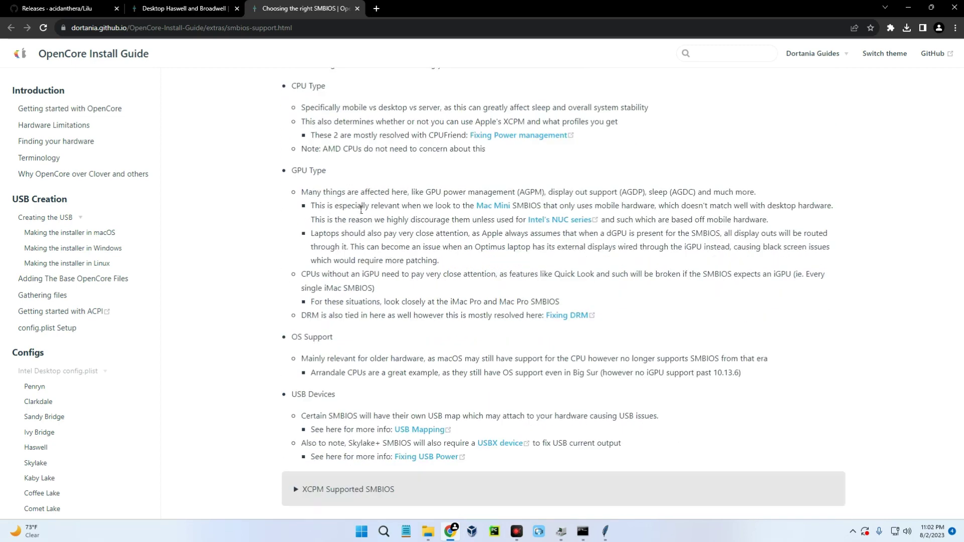
click(348, 238)
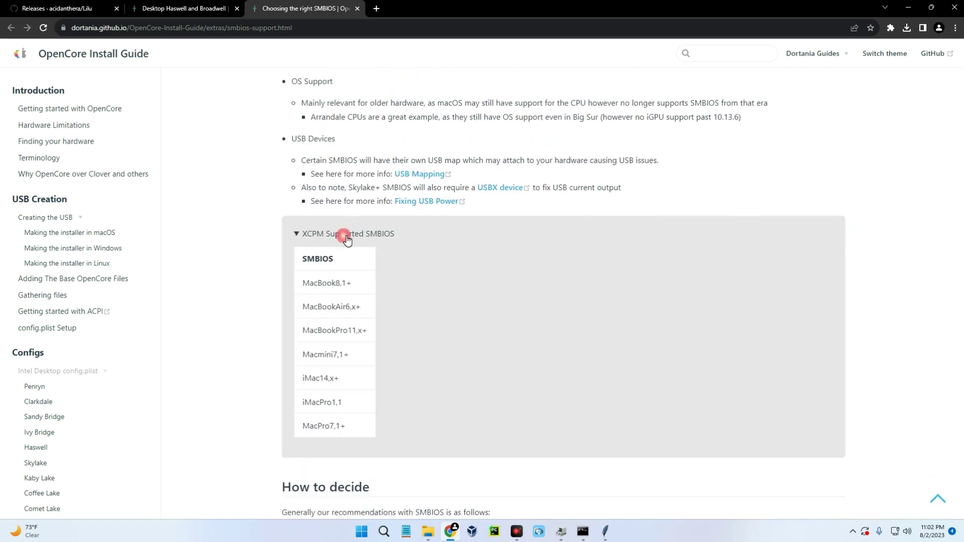
click(327, 282)
scroll(441, 188, down, 10)
scroll(441, 187, down, 7)
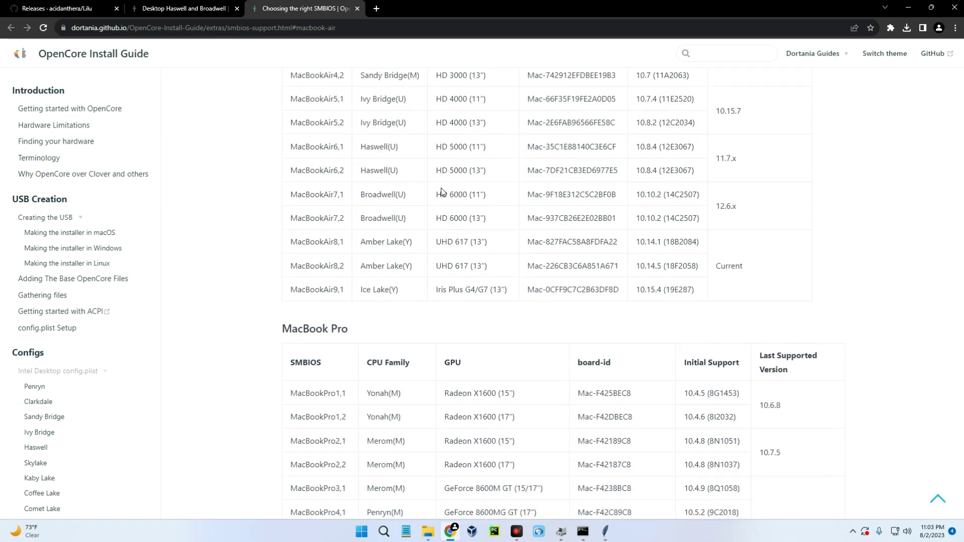
scroll(441, 195, down, 11)
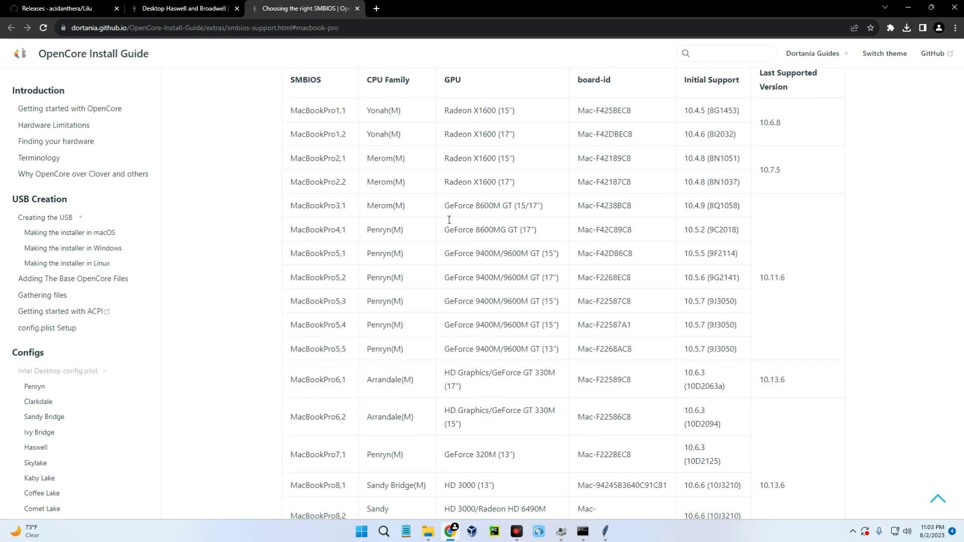
scroll(434, 235, down, 9)
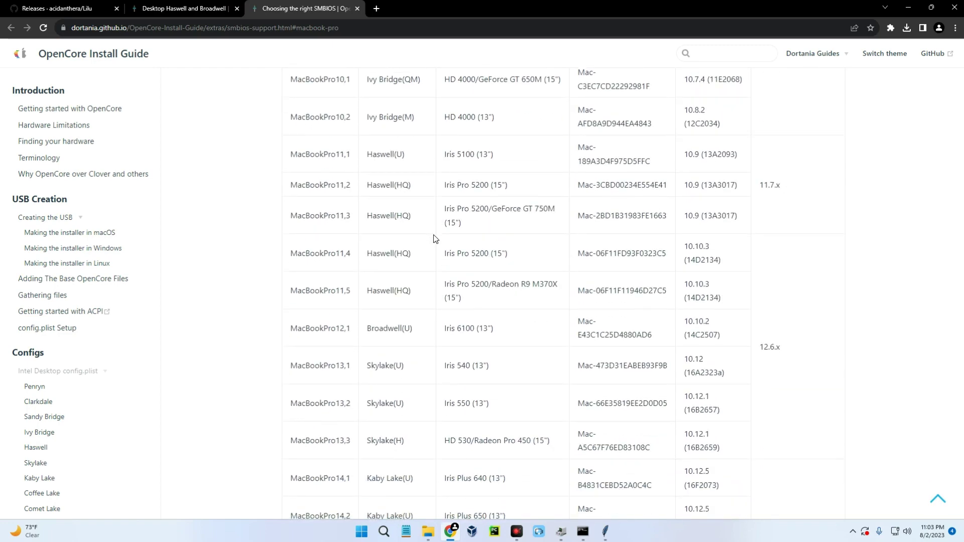
scroll(435, 237, down, 18)
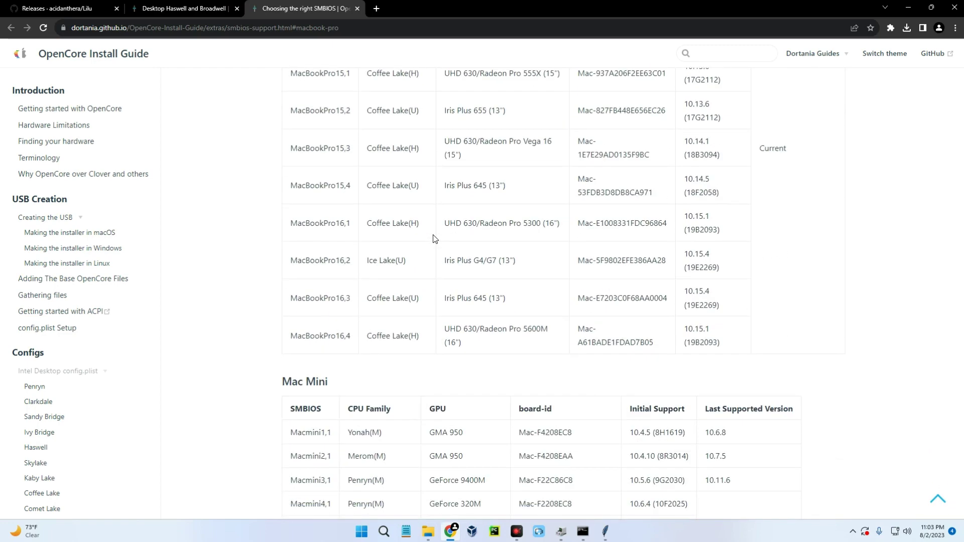
Read the How to decide notes on iMacPro1,1 and MacPro7,1, and return to the Haswell guide page.
key(Home)
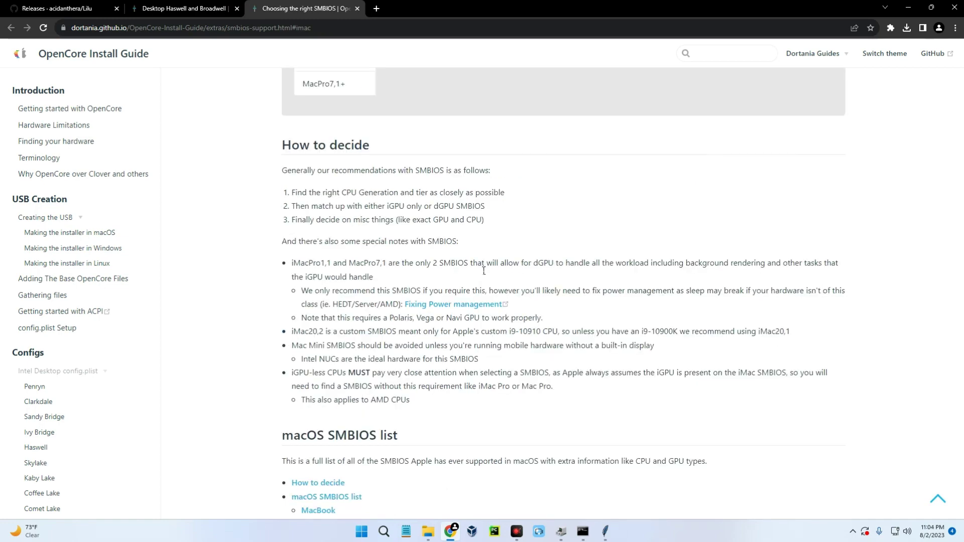
scroll(408, 275, down, 4)
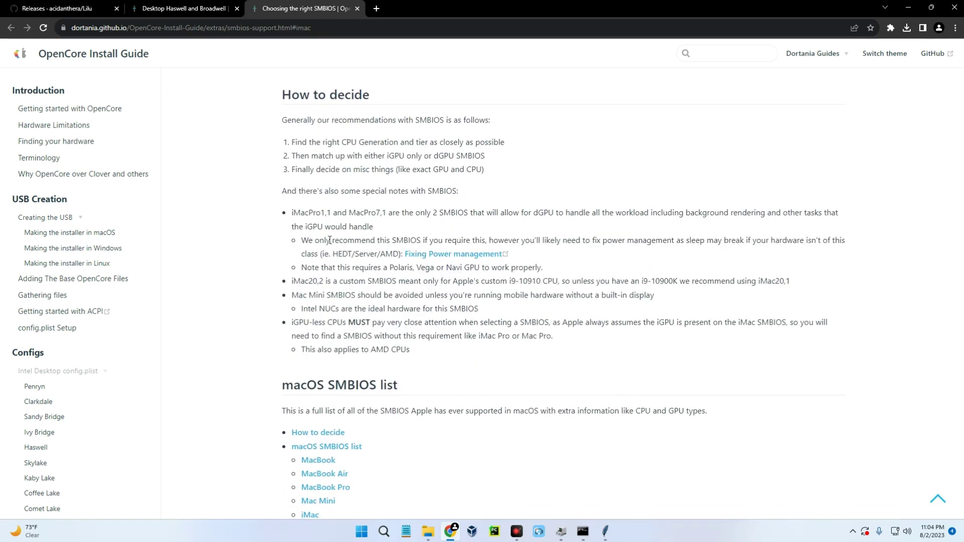
drag(297, 219, 387, 216)
click(355, 214)
click(373, 225)
scroll(341, 195, up, 6)
scroll(340, 201, down, 6)
click(194, 10)
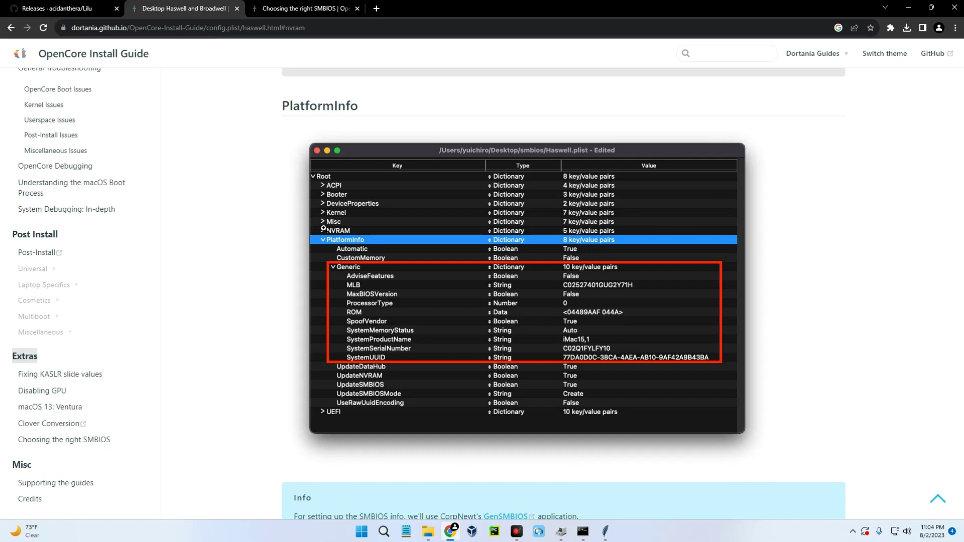
Extract the GenSMBIOS-master archive into its own folder inside Downloads > Compressed.
click(428, 531)
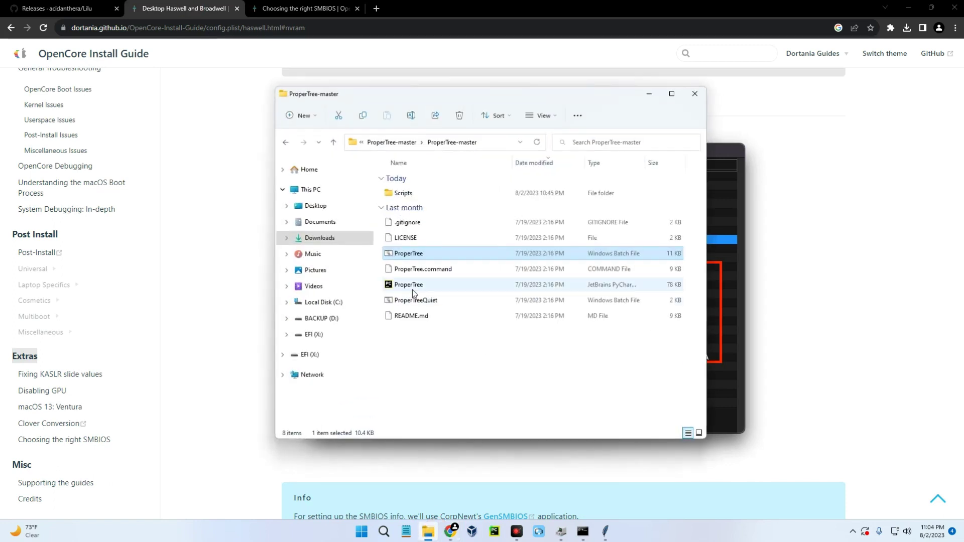
click(334, 239)
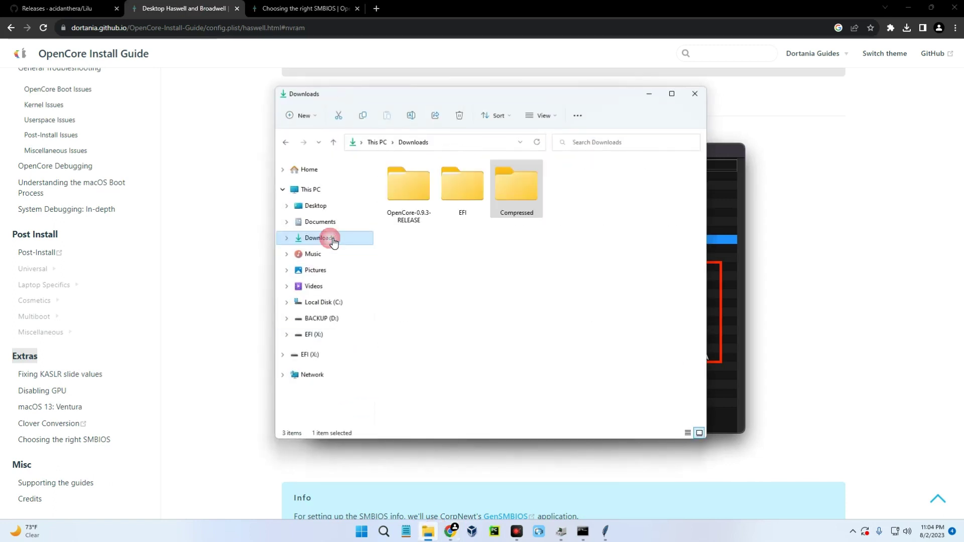
double_click(510, 195)
right_click(427, 198)
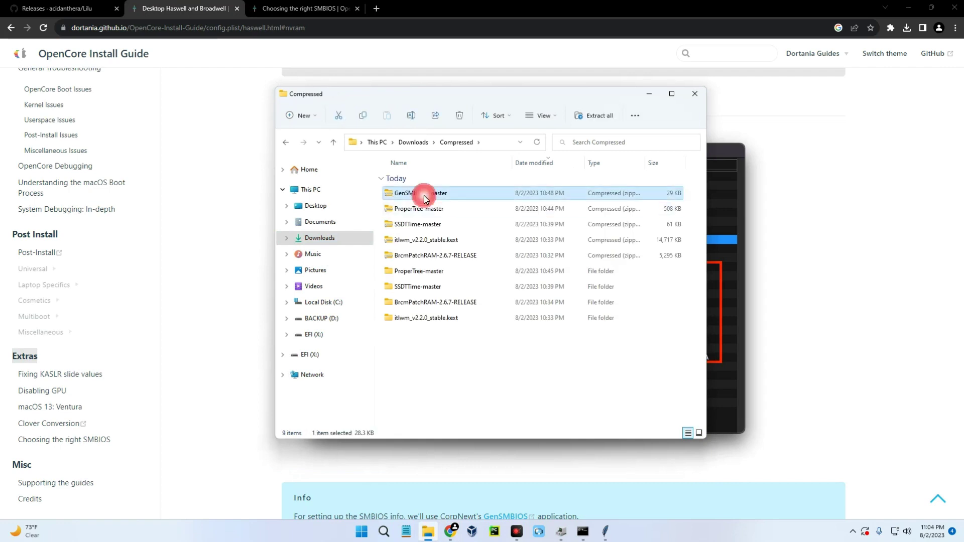
mouse_move(490, 395)
click(602, 414)
click(508, 380)
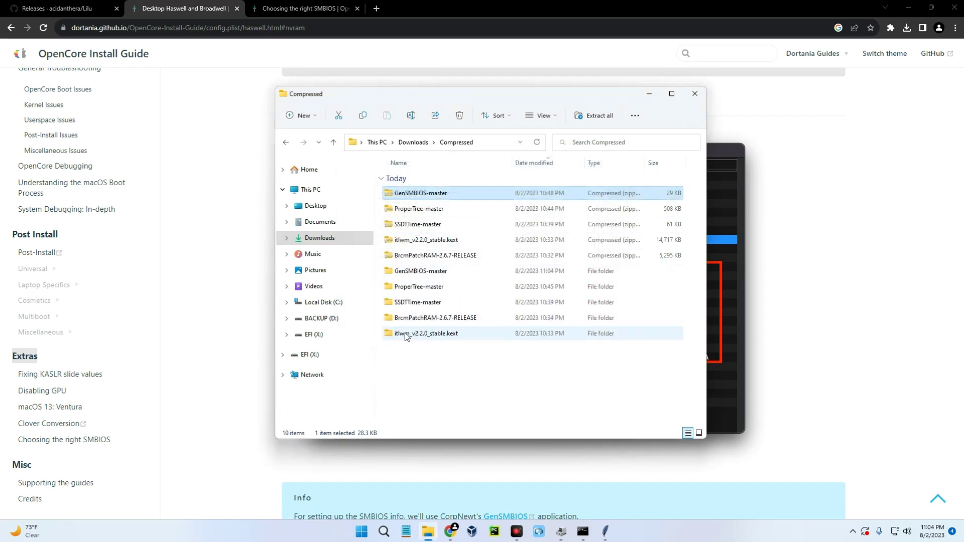
Open the inner GenSMBIOS-master folder and move its File Explorer window aside.
double_click(435, 270)
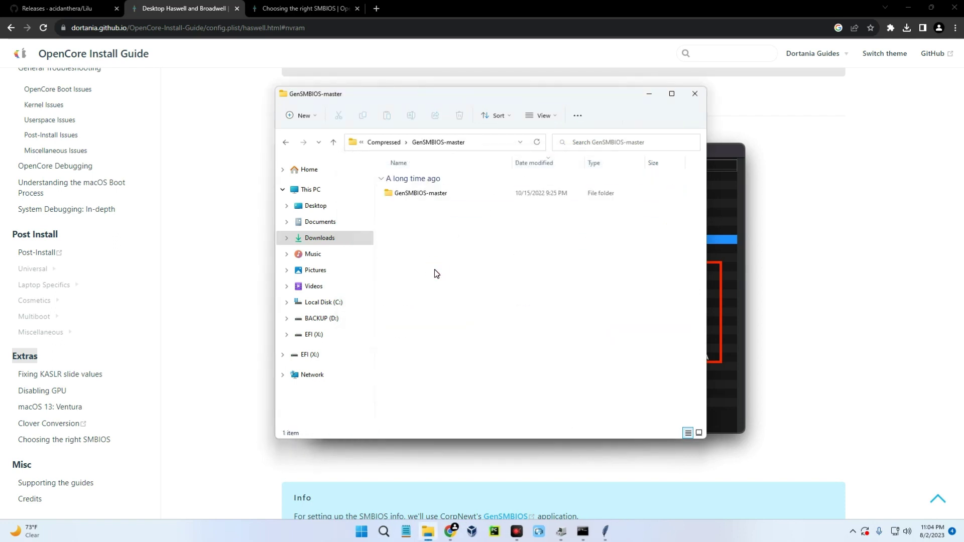
double_click(441, 196)
drag(498, 103, 274, 124)
Close config.plist in ProperTree and run the GenSMBIOS Windows batch file.
click(606, 532)
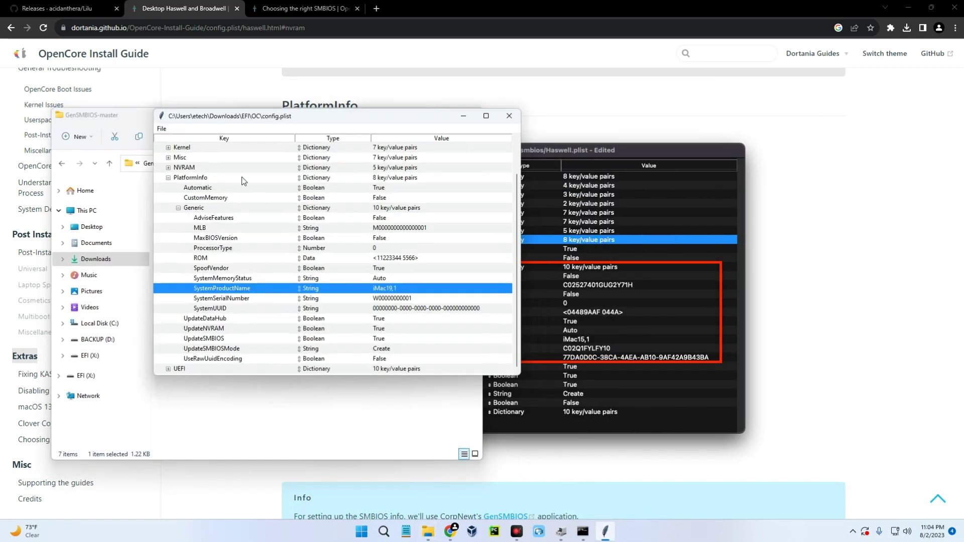
click(274, 269)
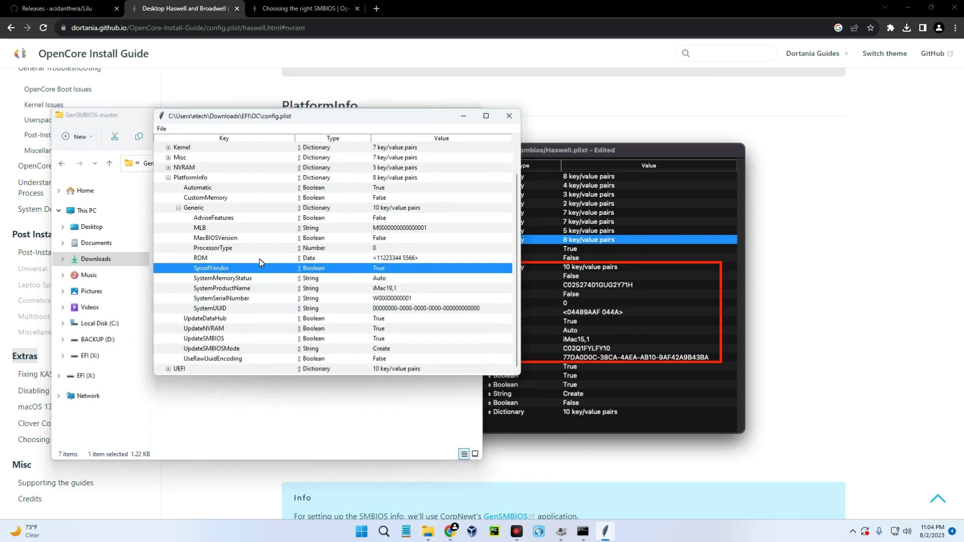
click(510, 116)
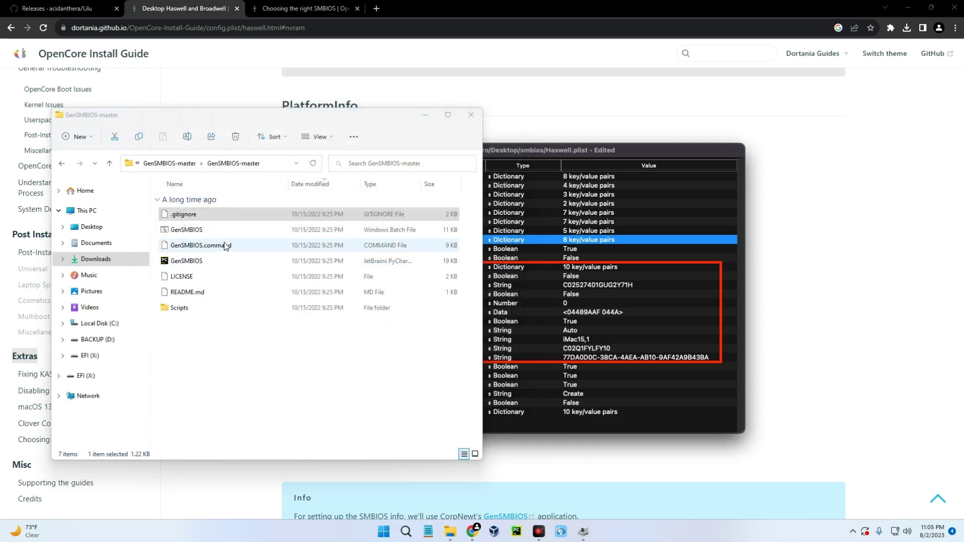
click(240, 231)
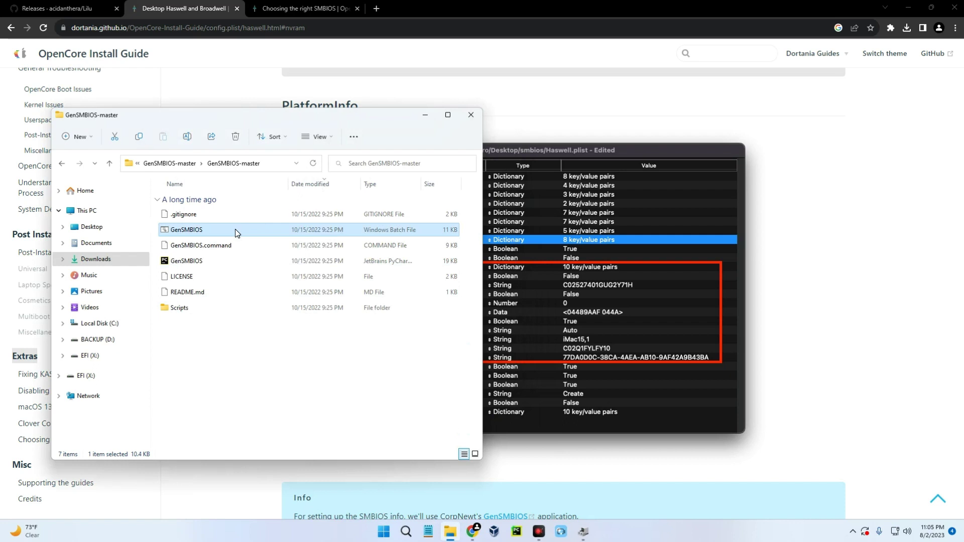
double_click(235, 229)
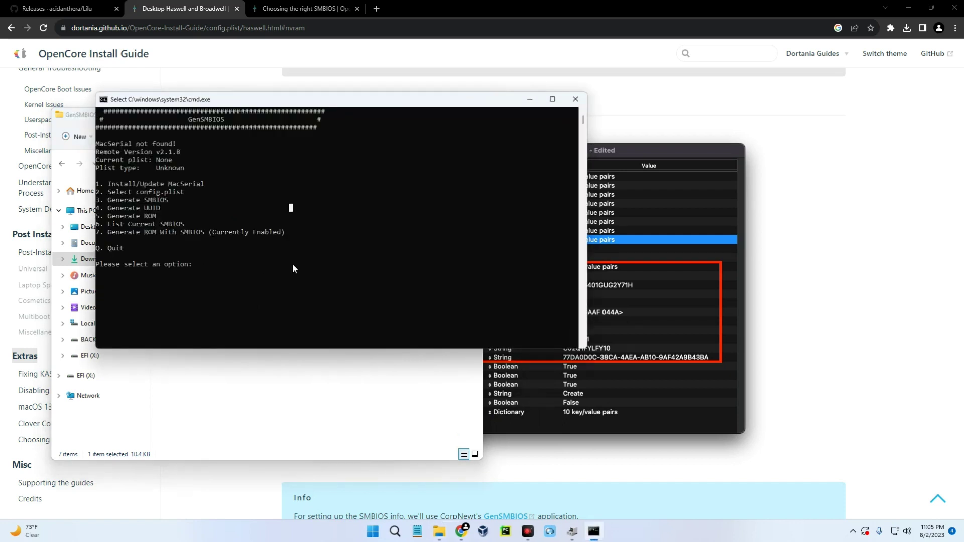
Install MacSerial in GenSMBIOS and bring up its config.plist selection prompt.
text(1)
key(Return)
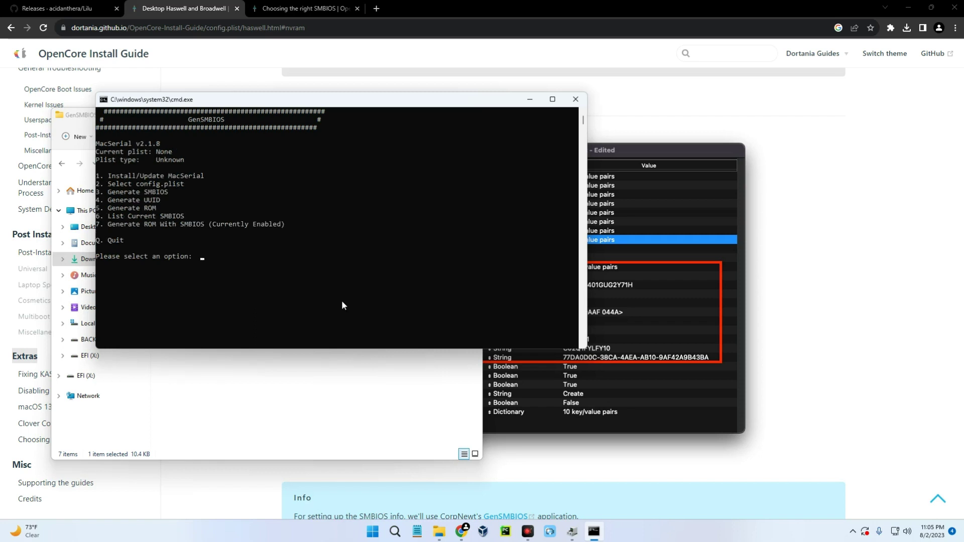
text(2)
key(Return)
Load config.plist from Downloads > EFI > OC as the target plist in GenSMBIOS.
click(312, 377)
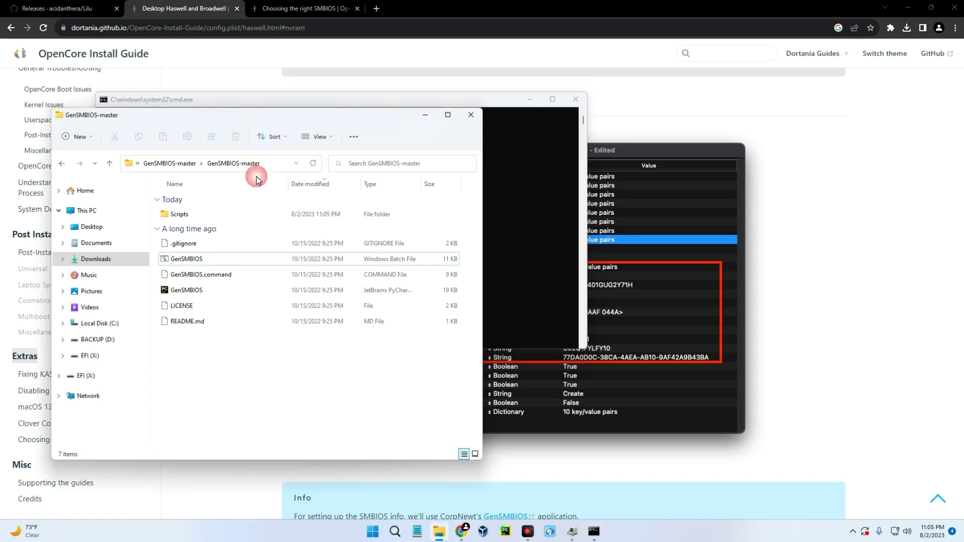
drag(204, 120, 671, 106)
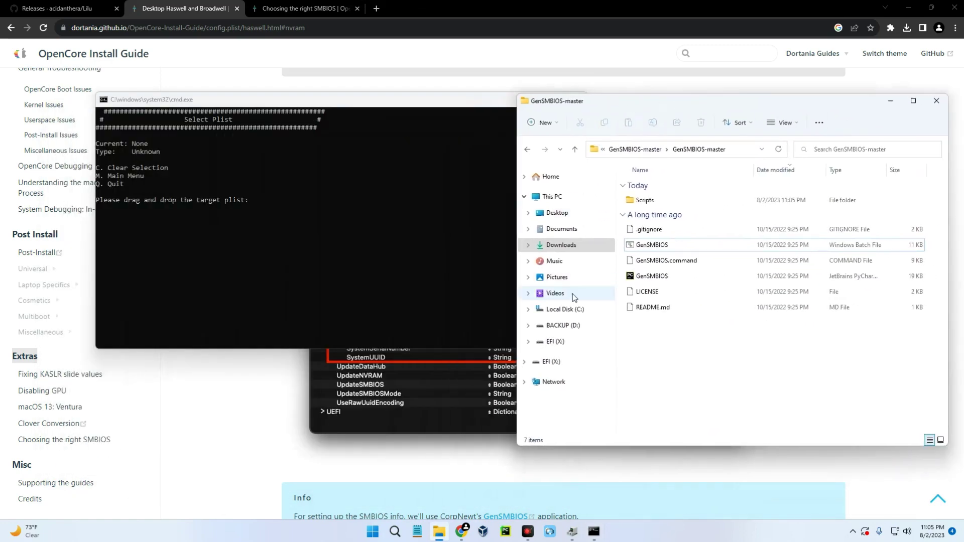
click(561, 245)
double_click(684, 203)
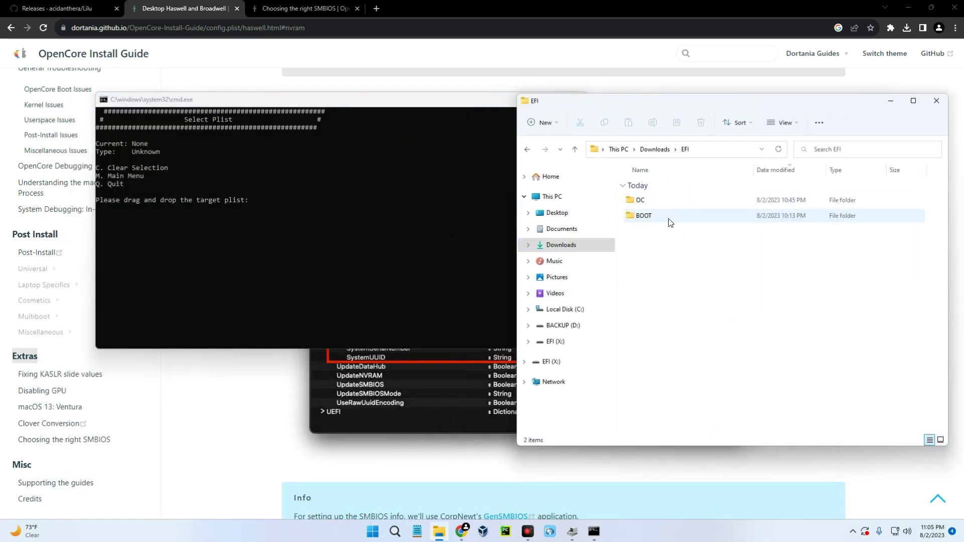
double_click(658, 199)
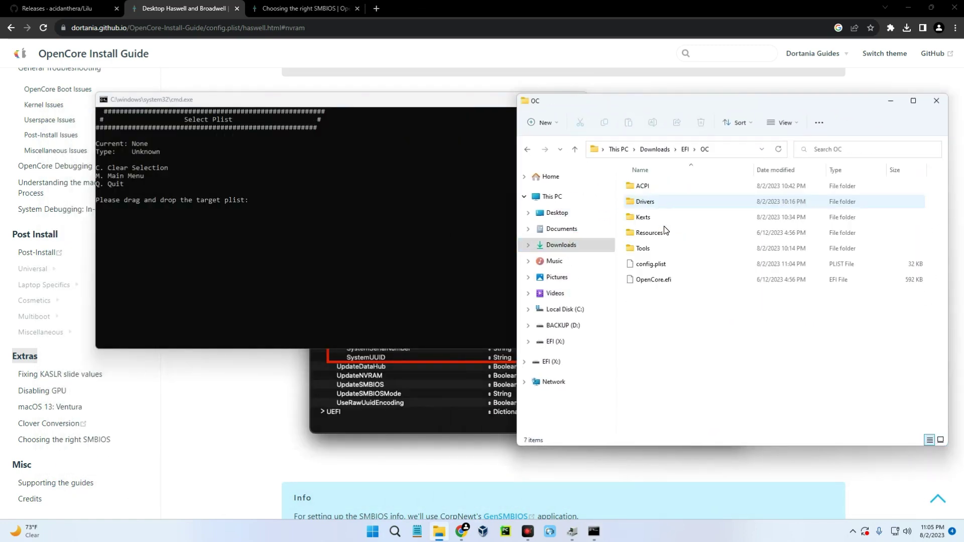
click(680, 265)
drag(693, 266, 258, 222)
click(462, 227)
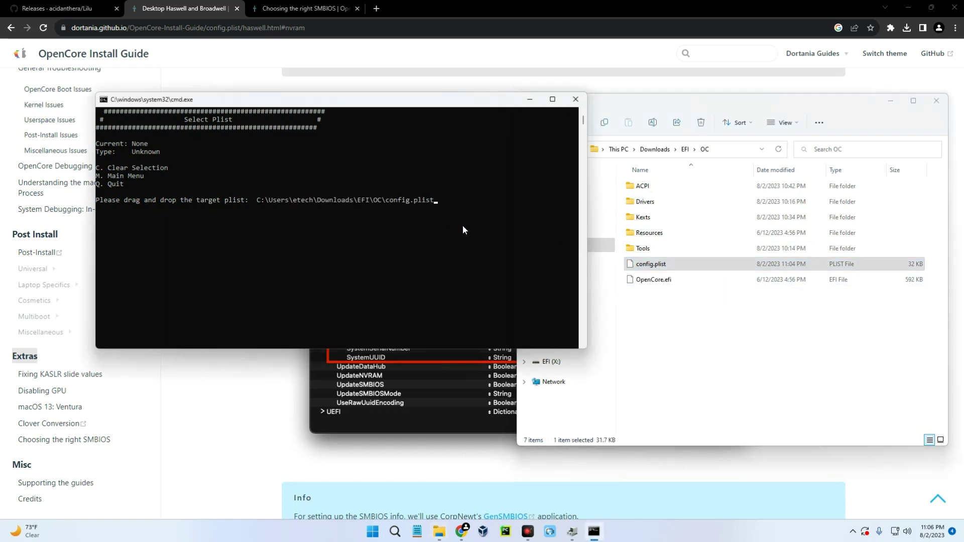
key(Return)
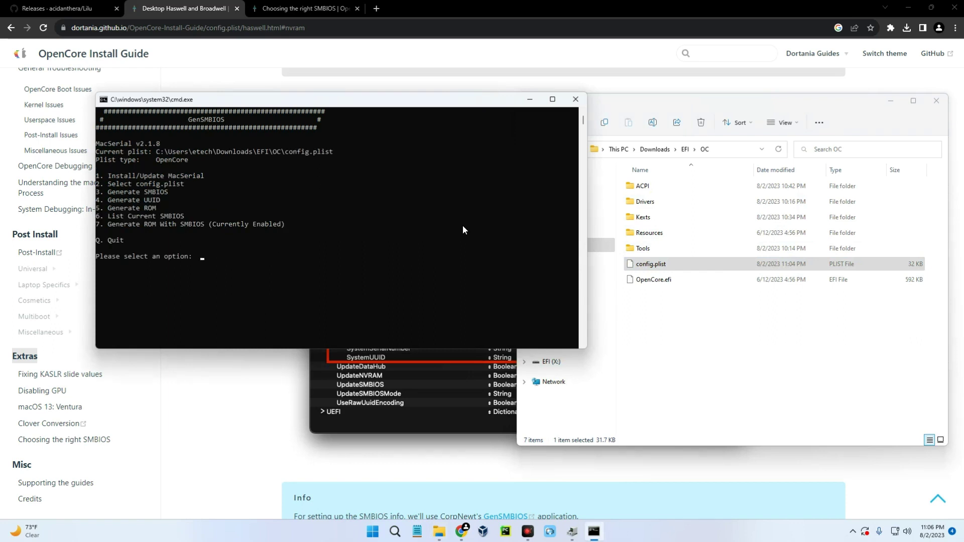
Generate an iMacPro1,1 SMBIOS into config.plist and return to the GenSMBIOS main menu.
text(3)
key(Return)
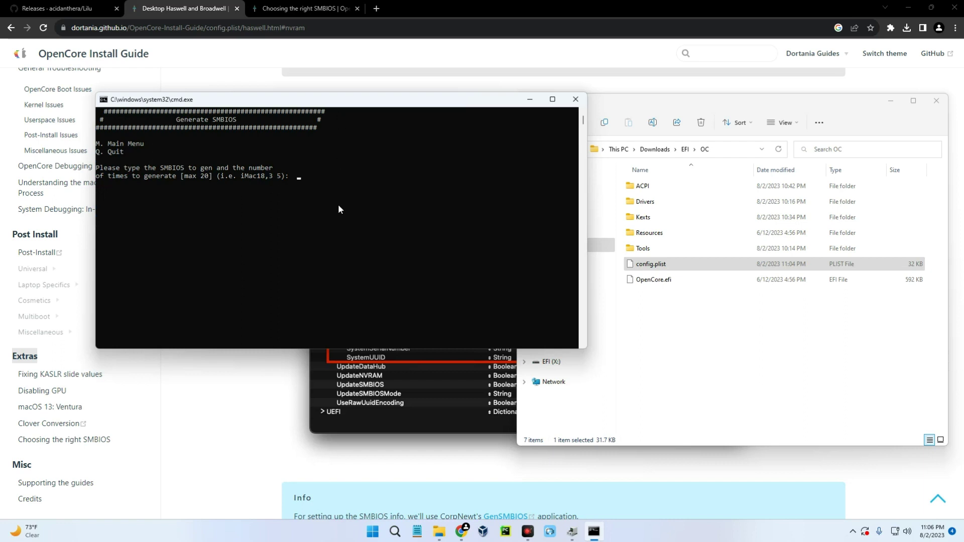
text(iMacPro1,1)
key(Return)
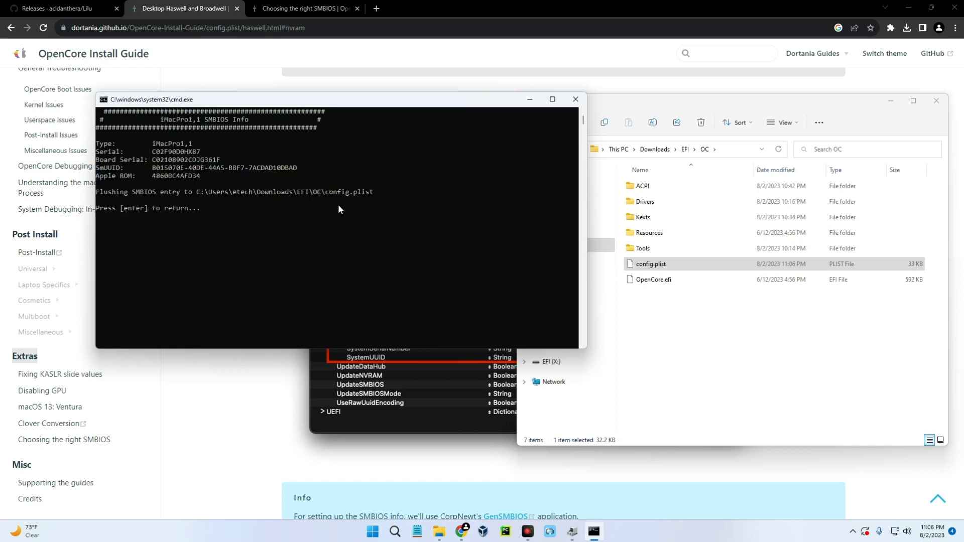
key(Return)
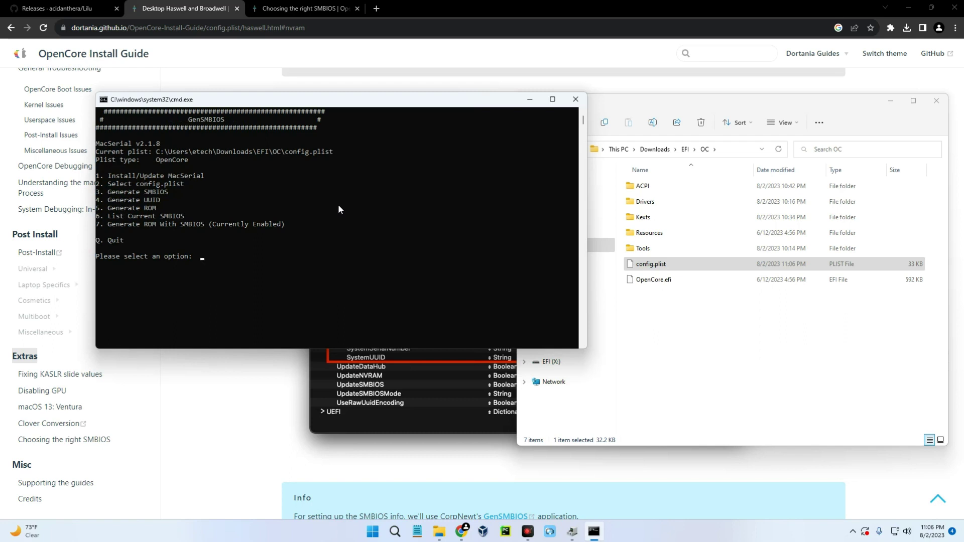
Generate a standalone UUID and an Apple ROM value, and quit GenSMBIOS.
text(4)
key(Return)
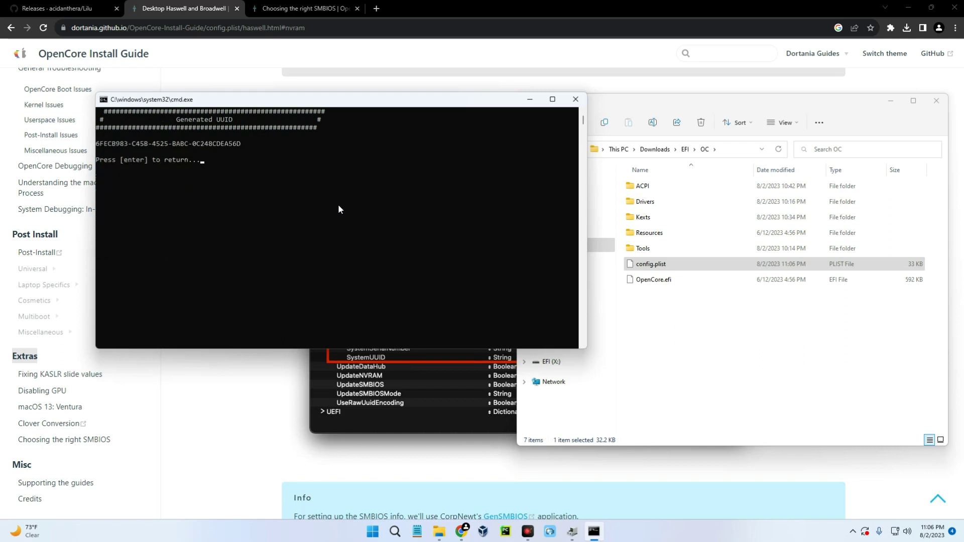
key(Return)
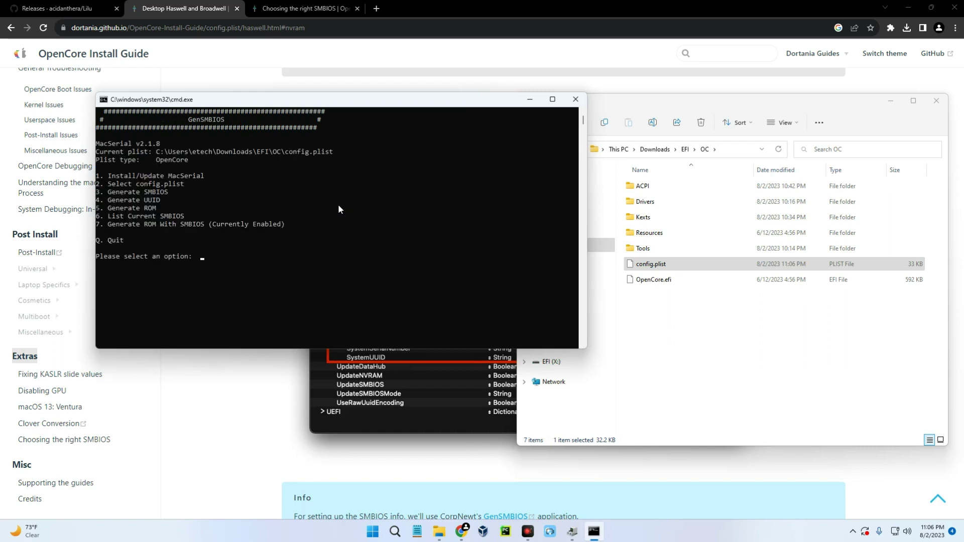
text(5)
key(Return)
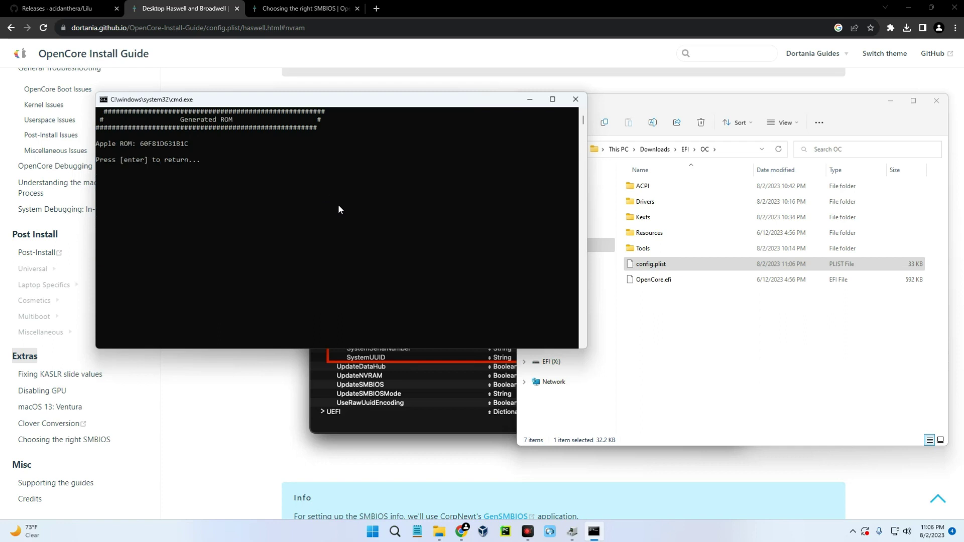
key(Return)
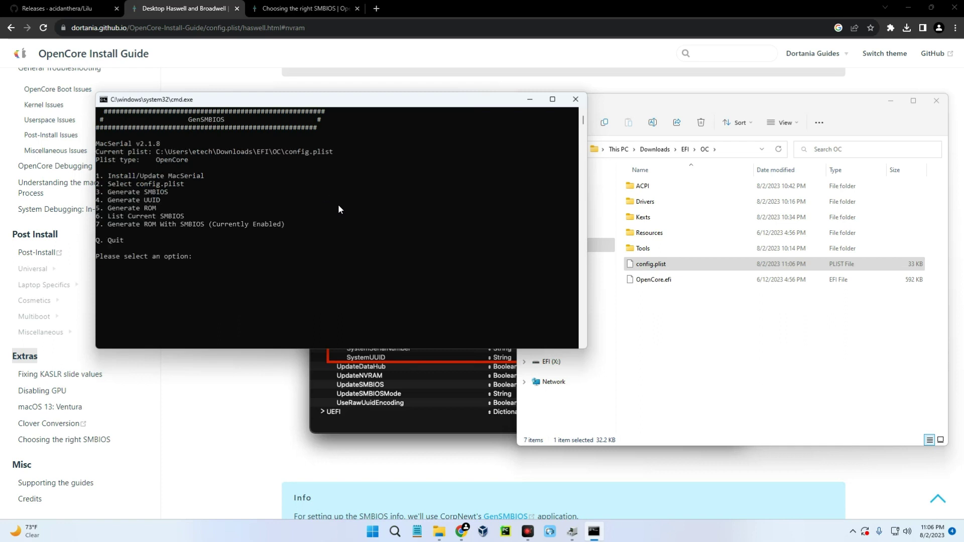
text(Q)
key(Return)
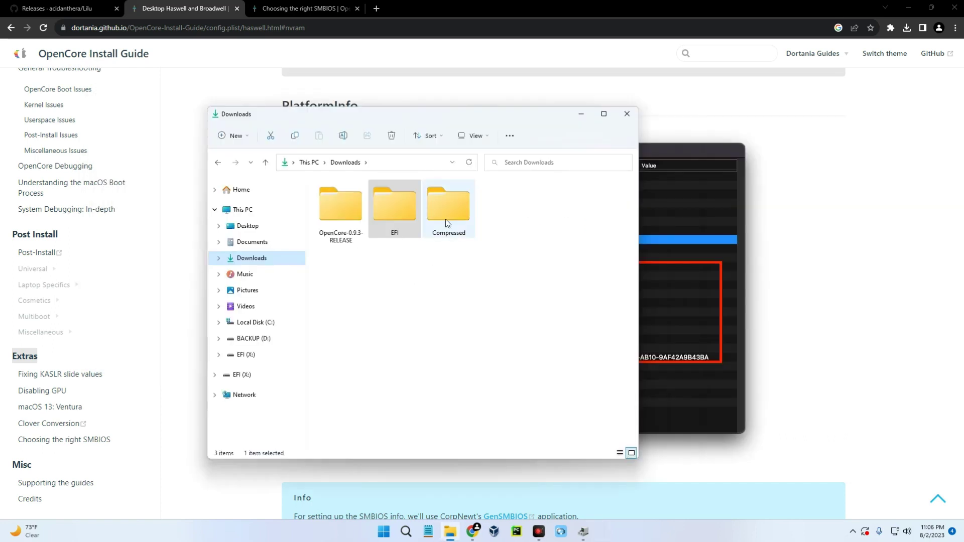
Launch ProperTree from the inner ProperTree-master folder in Downloads > Compressed and minimize its console window.
double_click(447, 213)
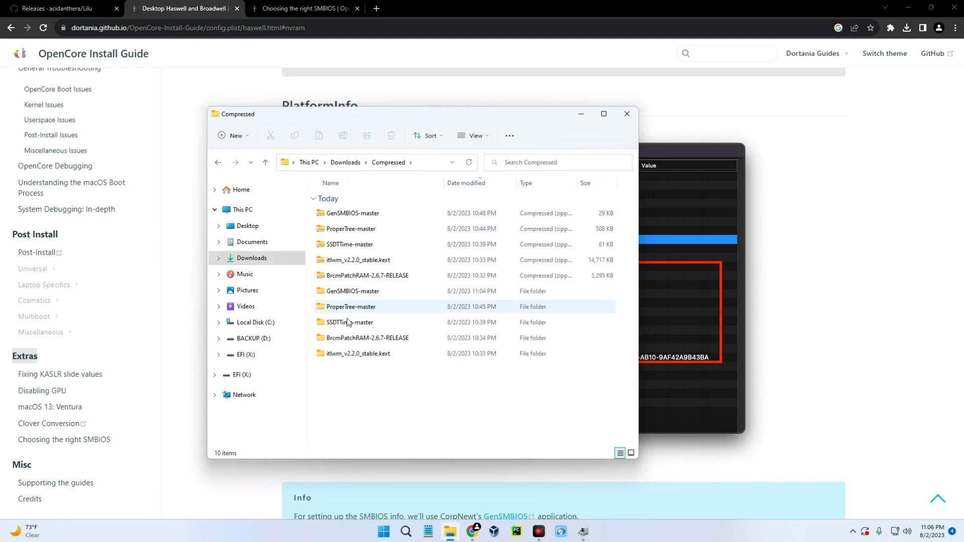
double_click(366, 307)
double_click(352, 214)
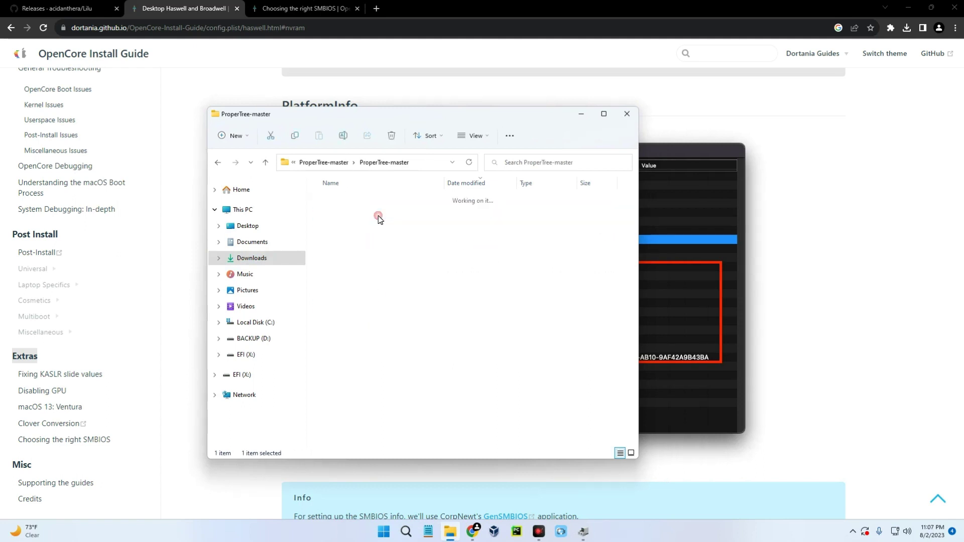
double_click(370, 278)
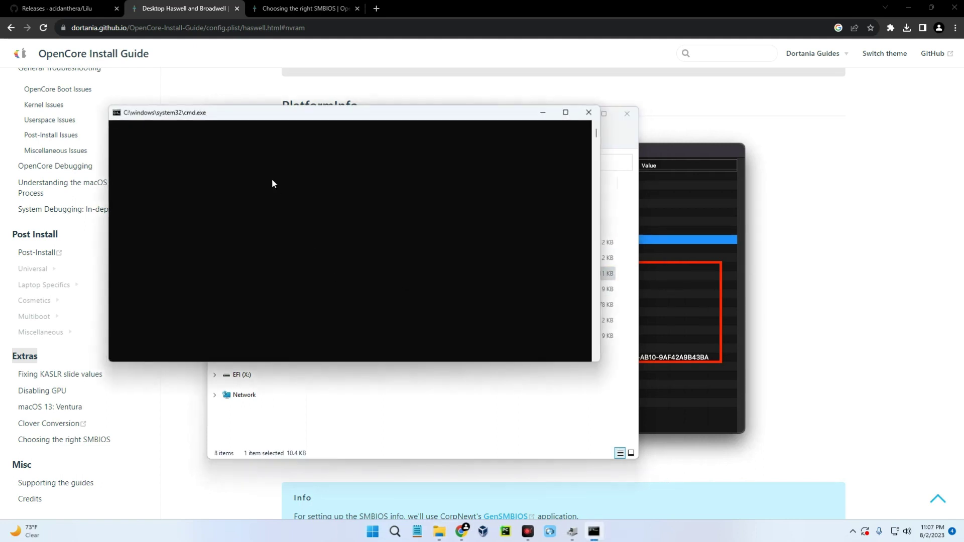
click(543, 112)
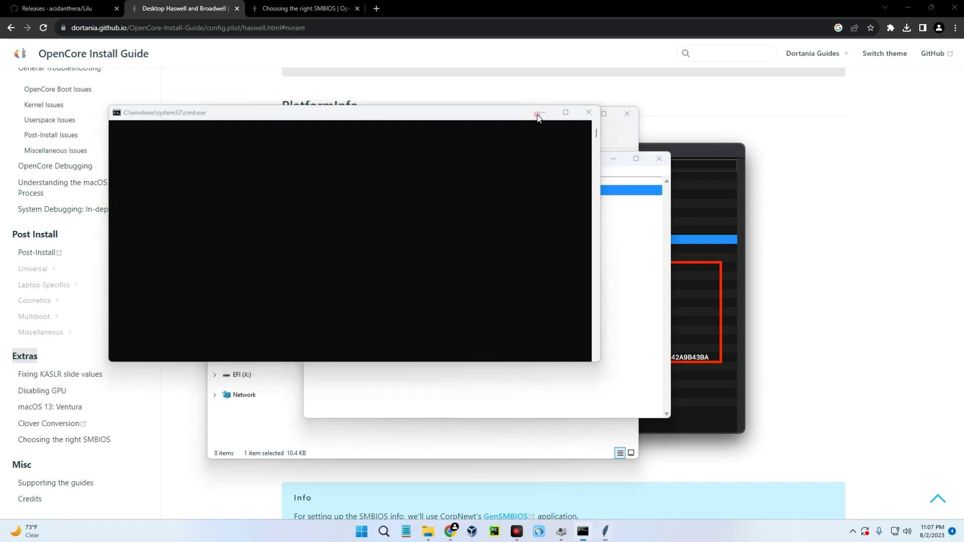
Open config.plist from Downloads > EFI > OC in ProperTree.
click(311, 171)
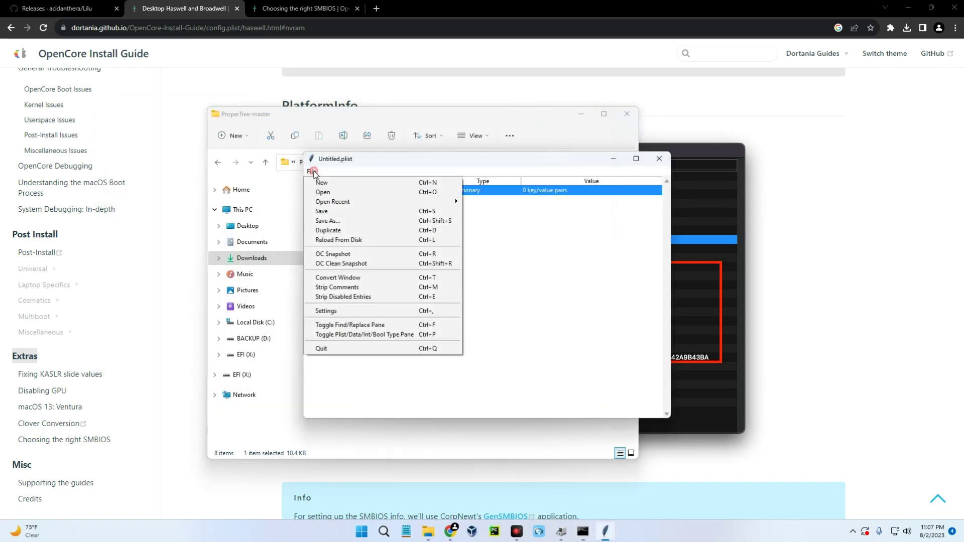
click(324, 193)
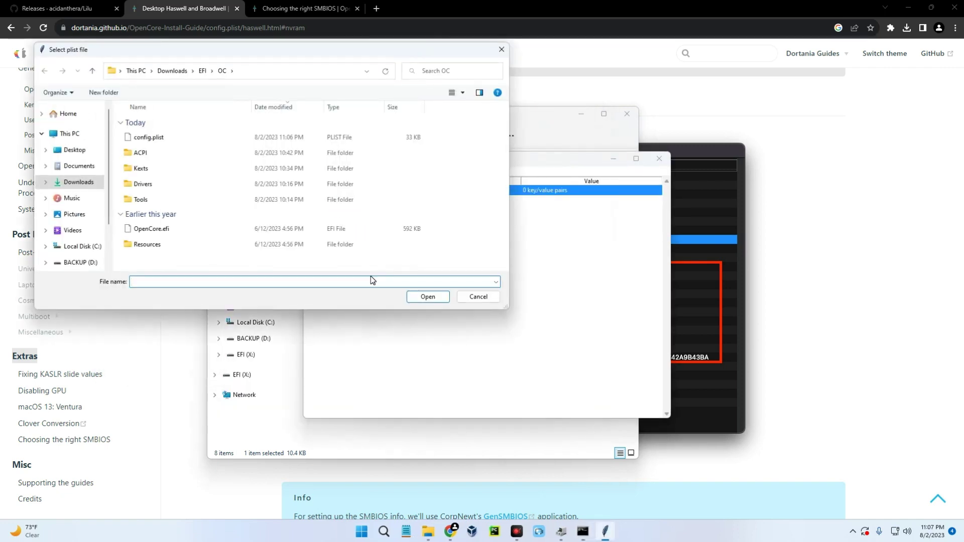
double_click(188, 138)
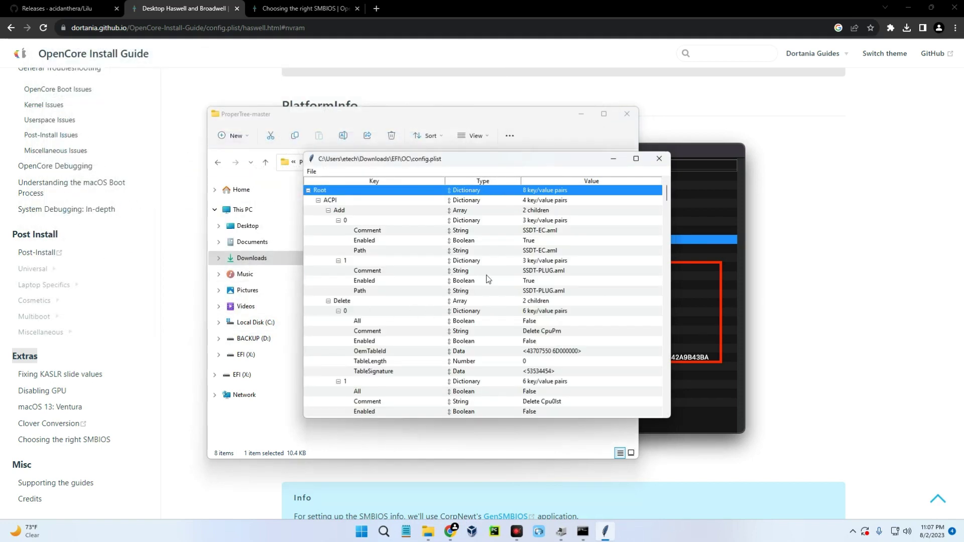
Collapse the top-level sections of config.plist, leaving only PlatformInfo expanded.
click(318, 200)
click(318, 210)
click(318, 220)
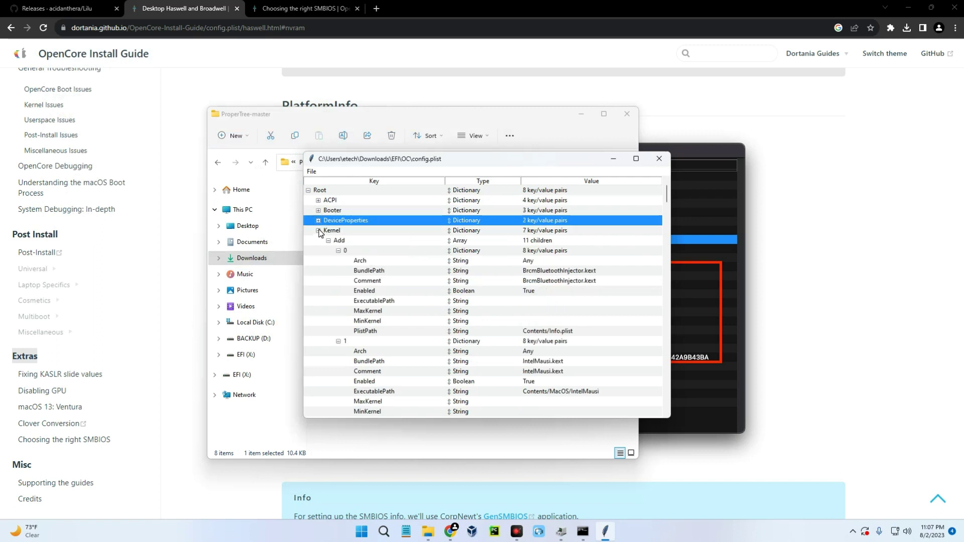
click(318, 230)
click(318, 240)
click(318, 241)
click(318, 250)
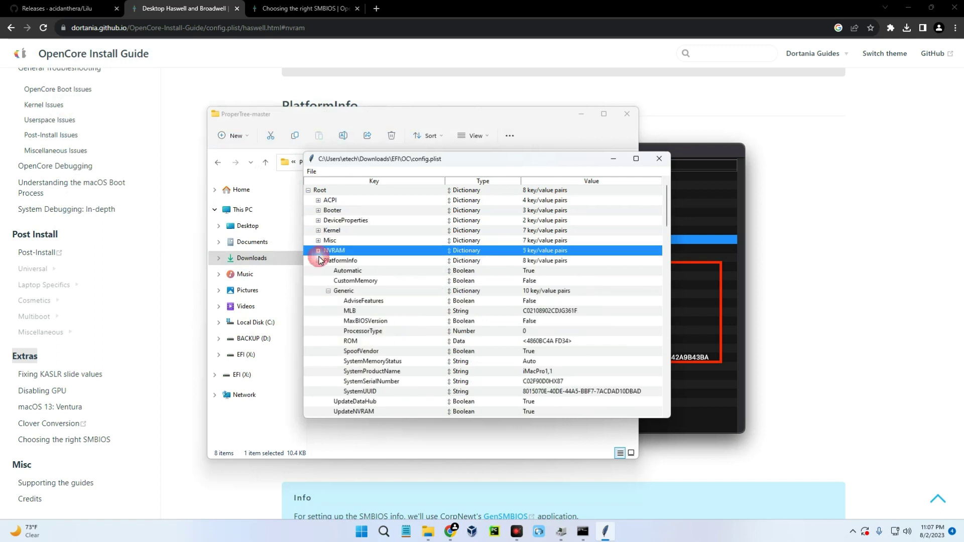
click(318, 261)
click(318, 261)
click(318, 270)
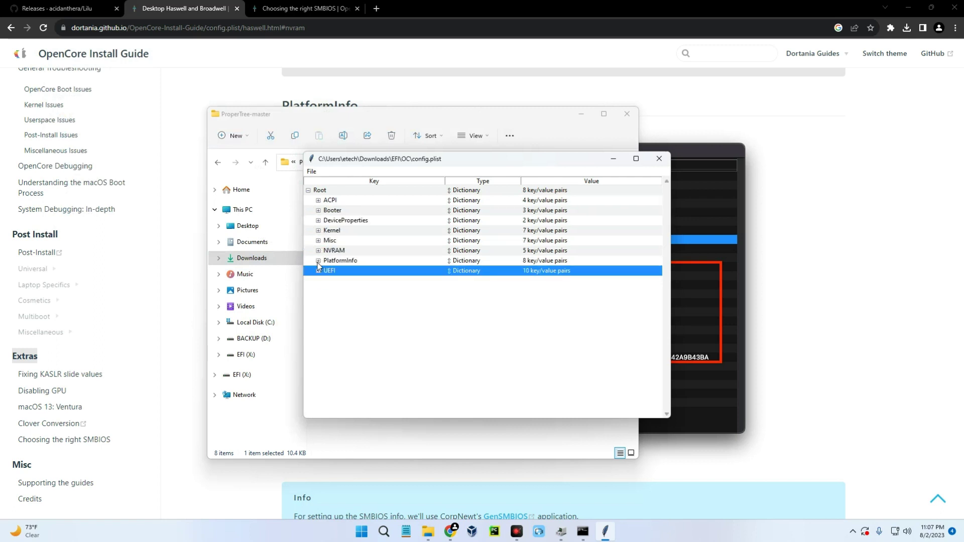
click(318, 261)
Check SystemProductName under PlatformInfo > Generic and minimize the ProperTree-master folder window.
scroll(452, 277, down, 1)
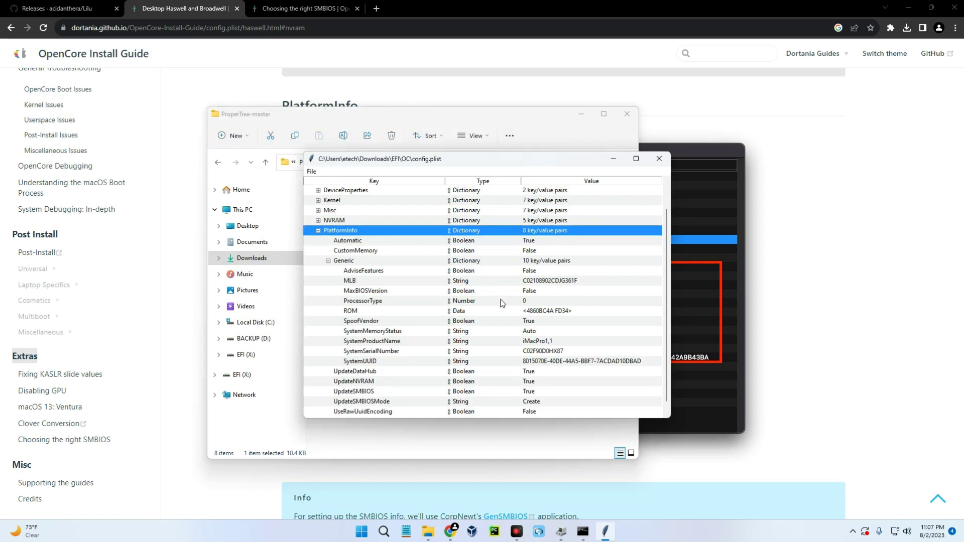
scroll(505, 303, down, 1)
click(540, 334)
click(585, 139)
click(581, 114)
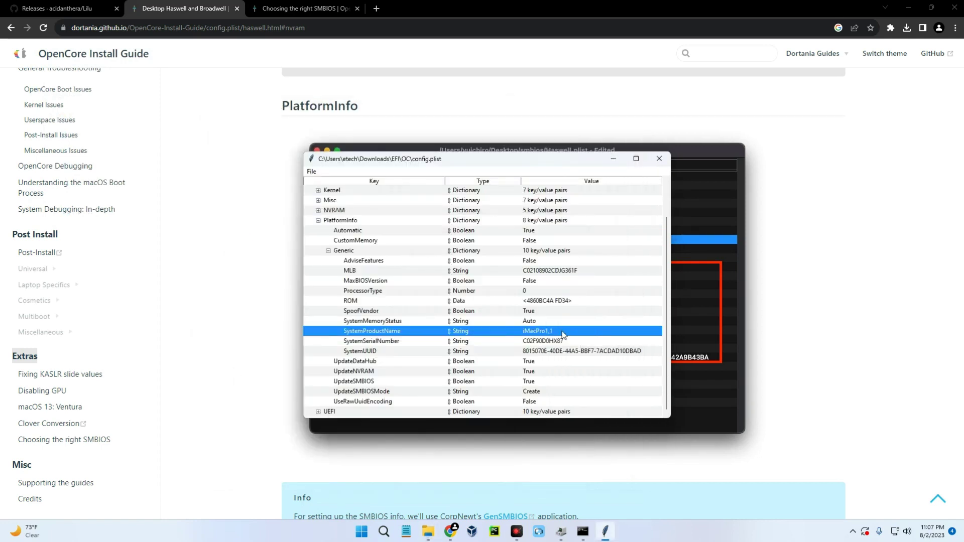
Copy the SystemSerialNumber value from PlatformInfo > Generic without changing it.
click(549, 343)
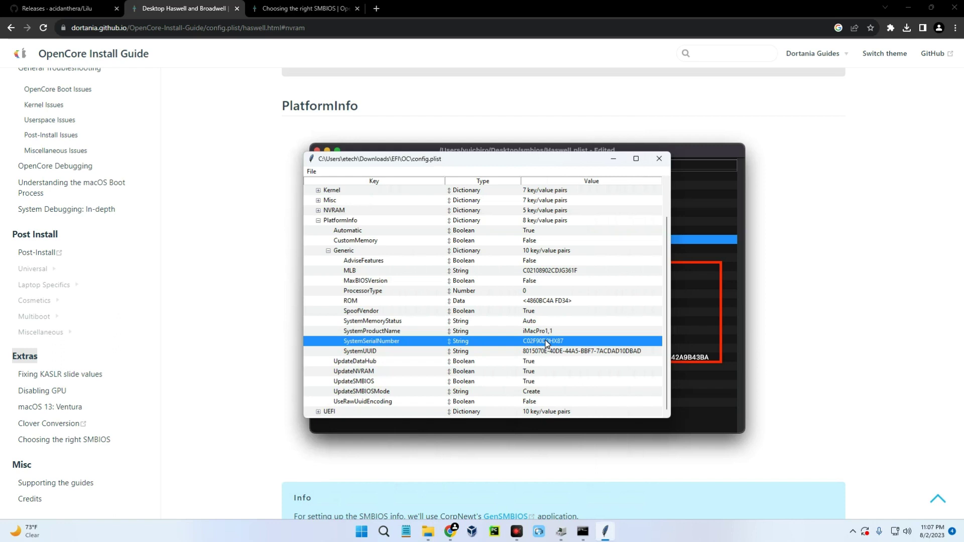
double_click(546, 343)
key(ctrl+c)
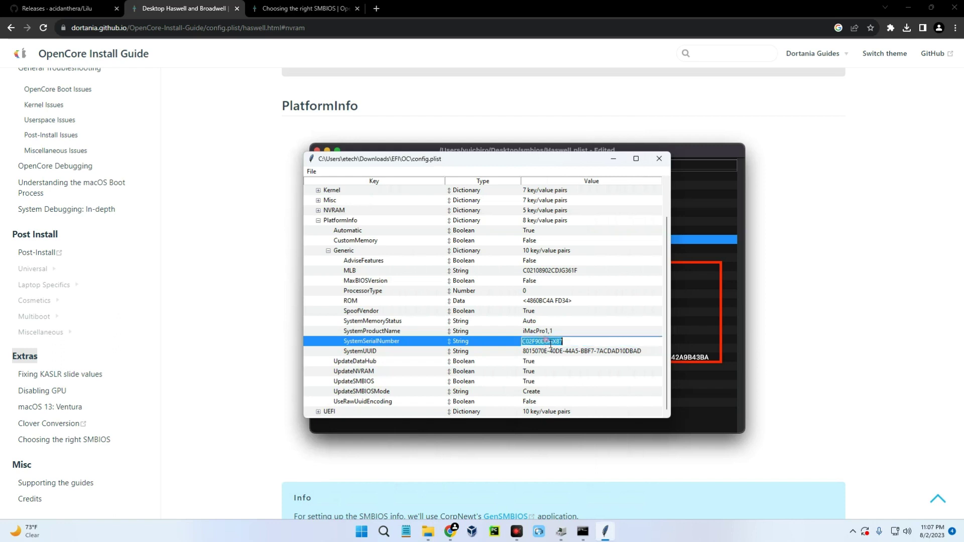
click(521, 346)
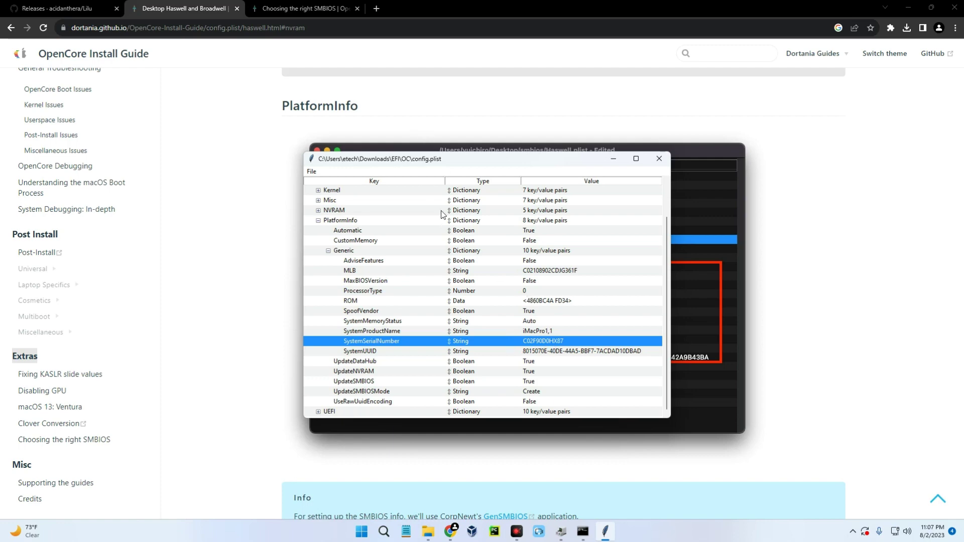
Search Google for "apple check coverage" in a new browser tab and open Apple's Check Device Coverage page.
click(376, 8)
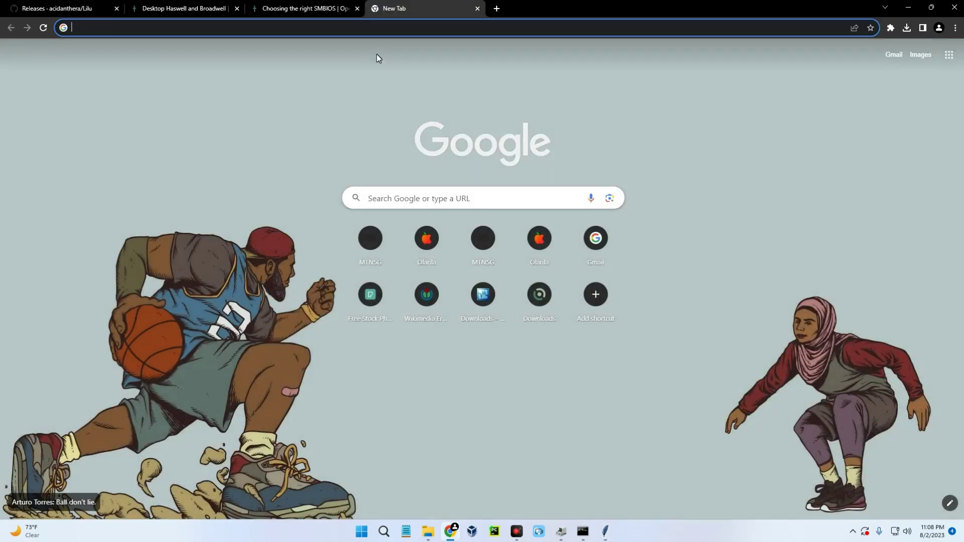
text(apple chec)
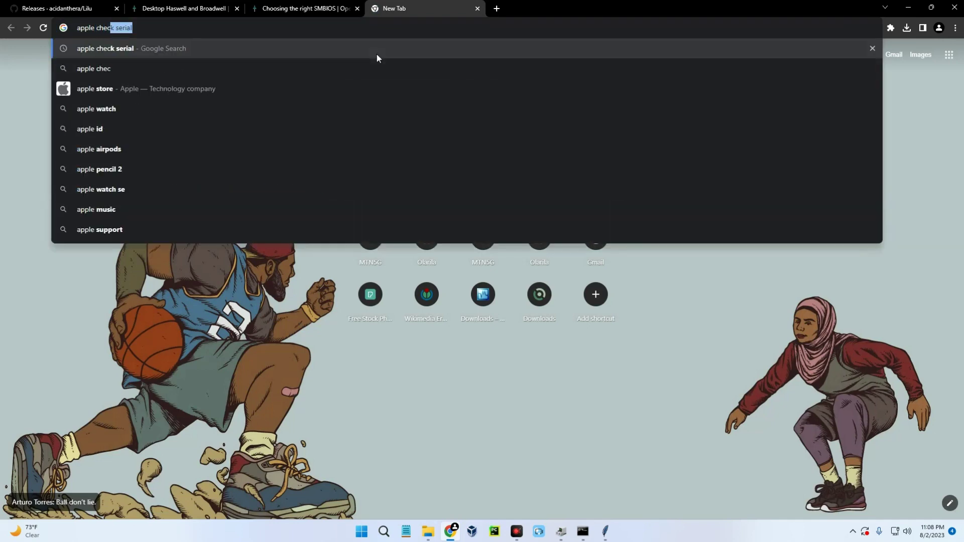
text(k coverage)
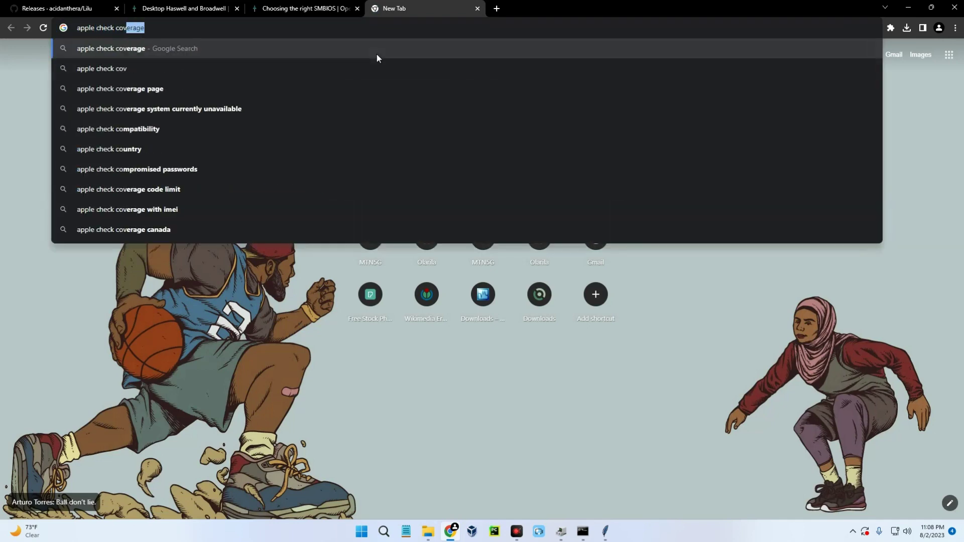
key(Return)
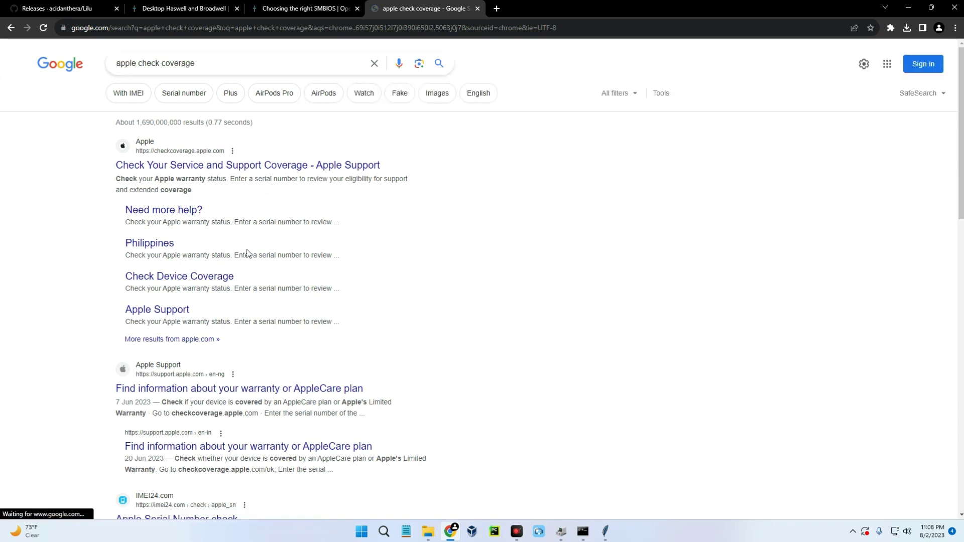
click(196, 278)
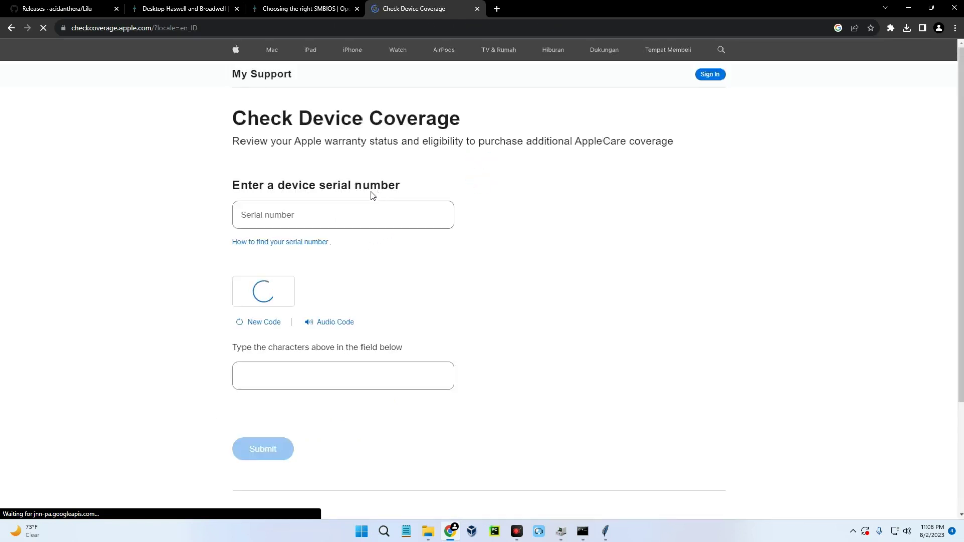
Paste the copied serial number into Apple's coverage check, enter the displayed verification code and submit the form.
click(300, 215)
key(ctrl+v)
click(270, 374)
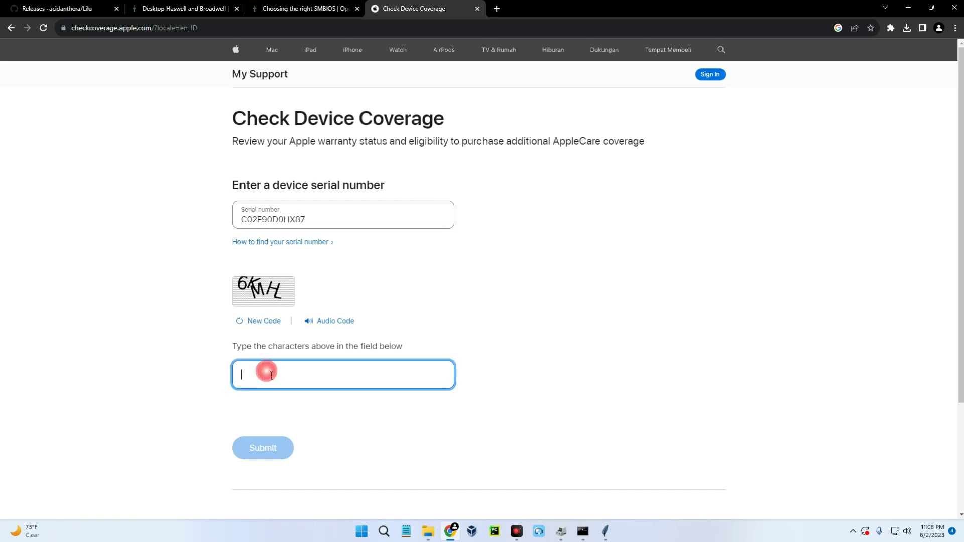
text(6K)
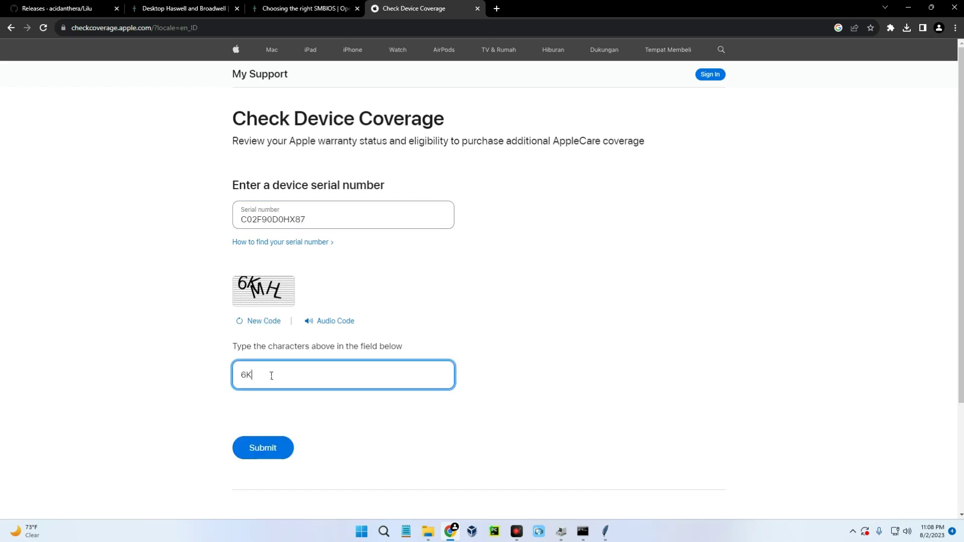
text(MHL)
click(265, 447)
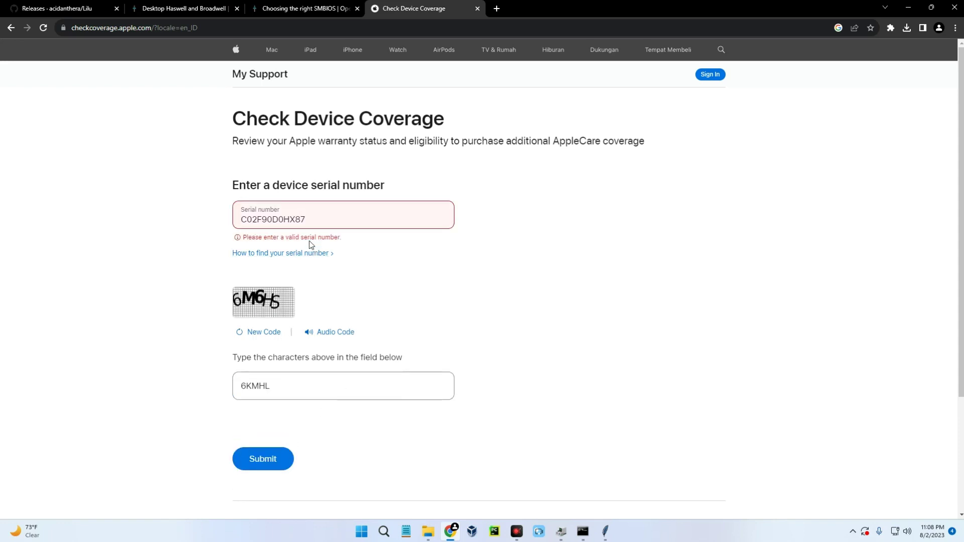
Examine the validation message below the serial number field on the coverage page.
drag(339, 240, 237, 239)
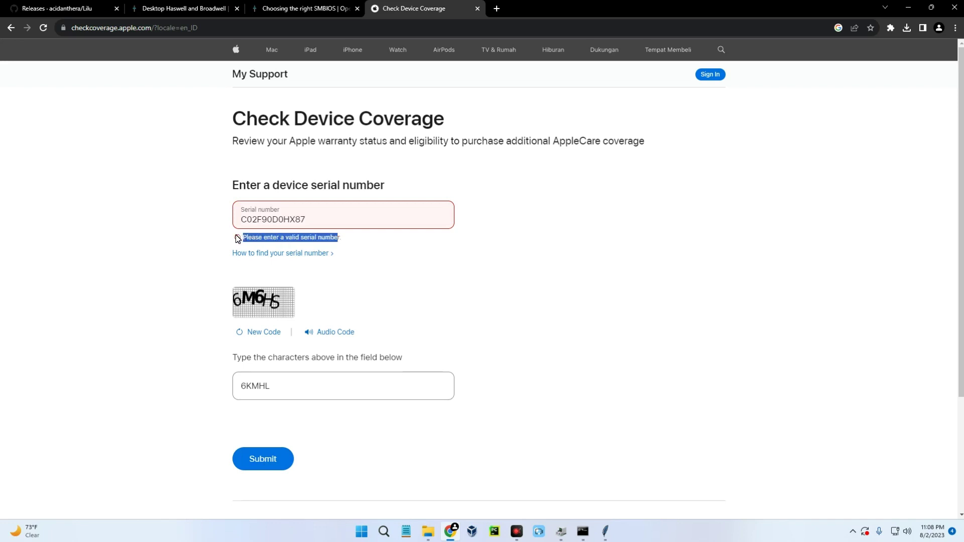
click(367, 233)
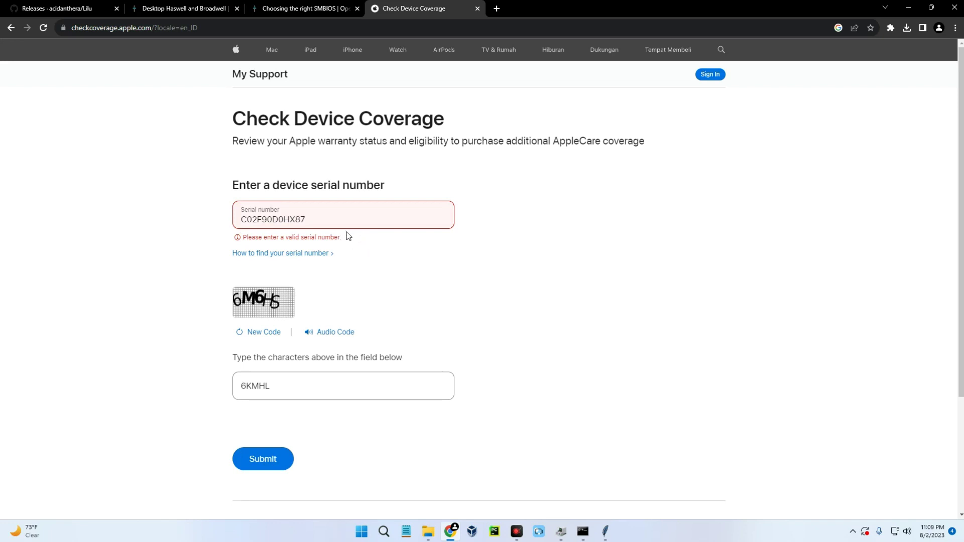
drag(348, 240, 239, 239)
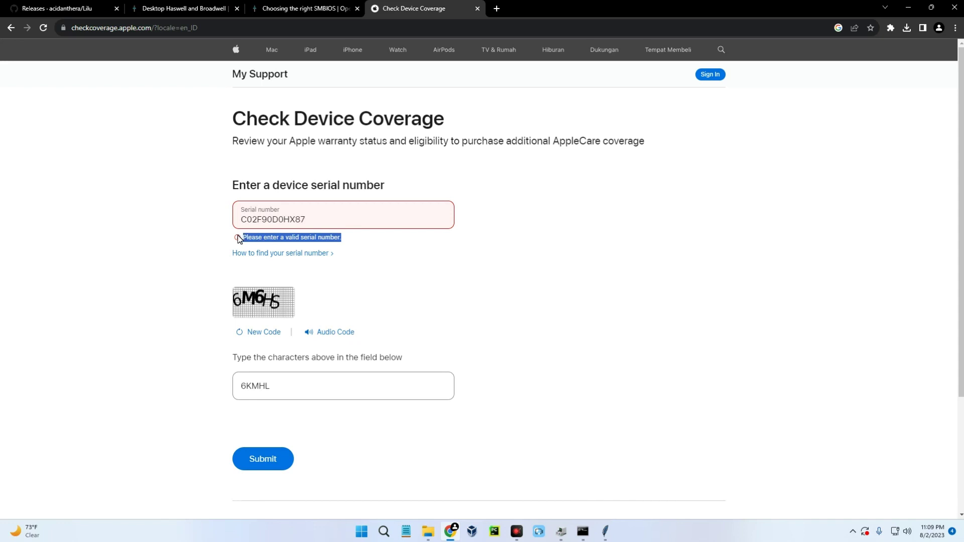
click(351, 240)
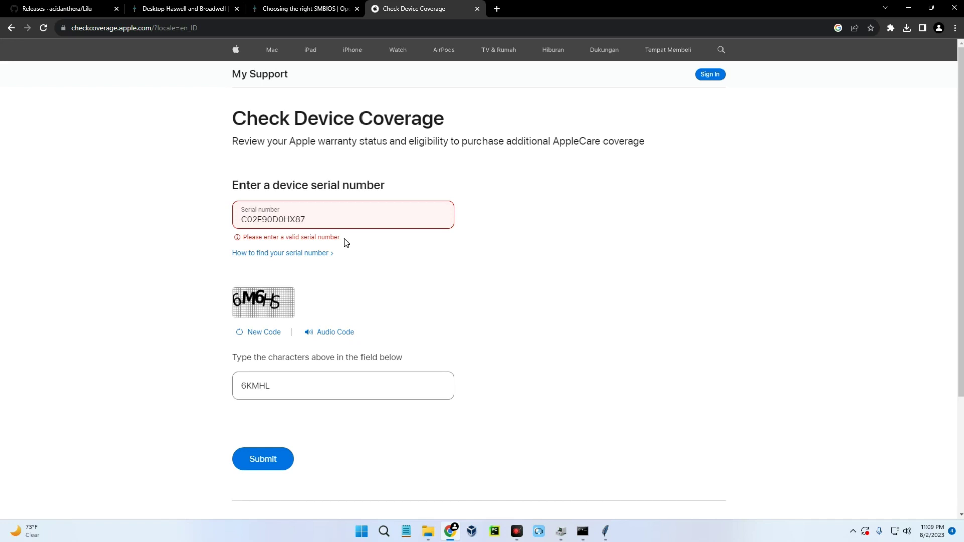
drag(345, 240, 255, 237)
click(235, 243)
drag(234, 242, 385, 253)
click(384, 255)
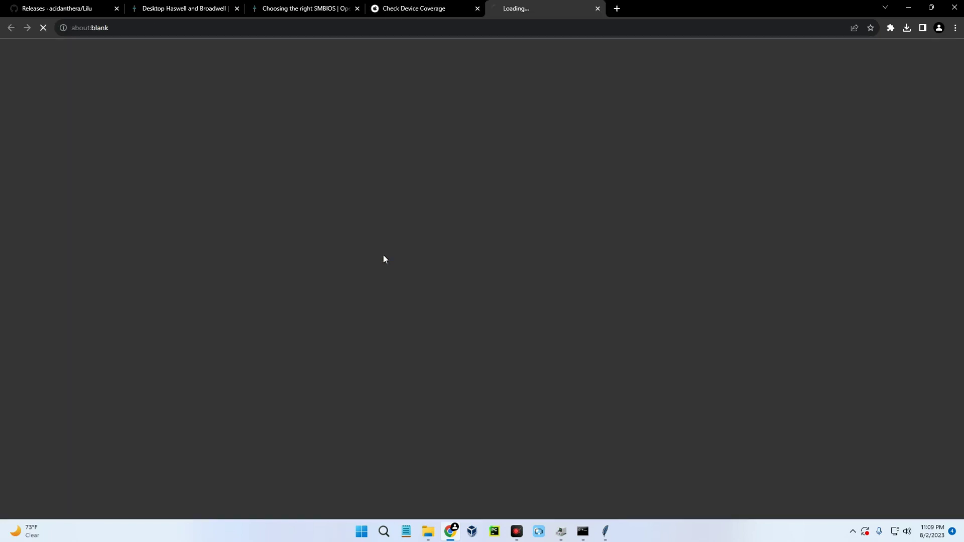
Close the Apple coverage tabs and go to the UEFI section of the Desktop Haswell and Broadwell guide.
key(ctrl+w)
key(ctrl+w)
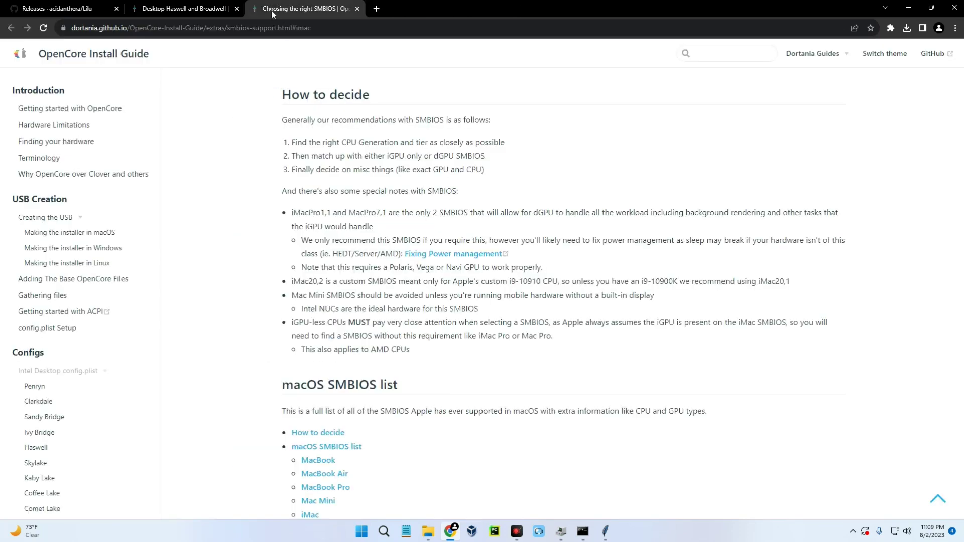
click(200, 6)
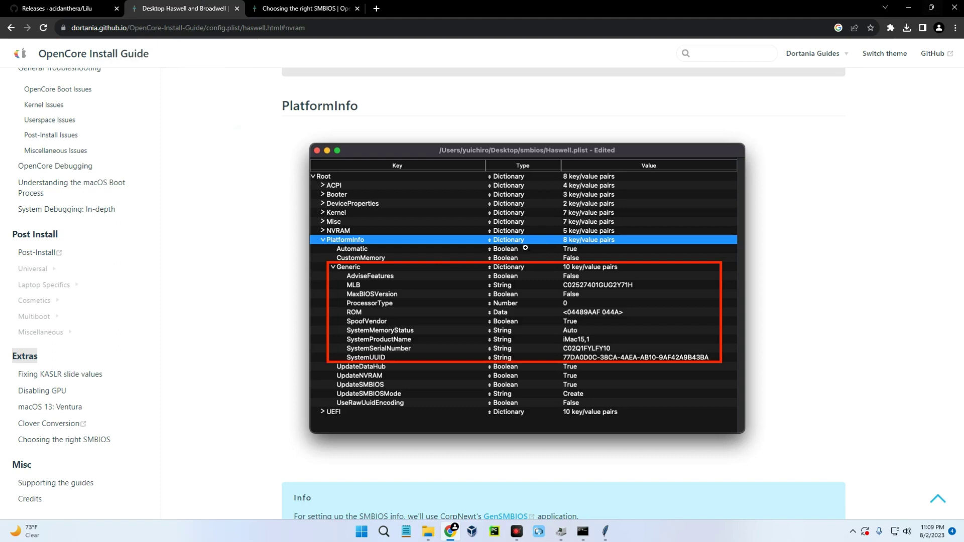
scroll(305, 232, down, 1)
scroll(304, 231, down, 20)
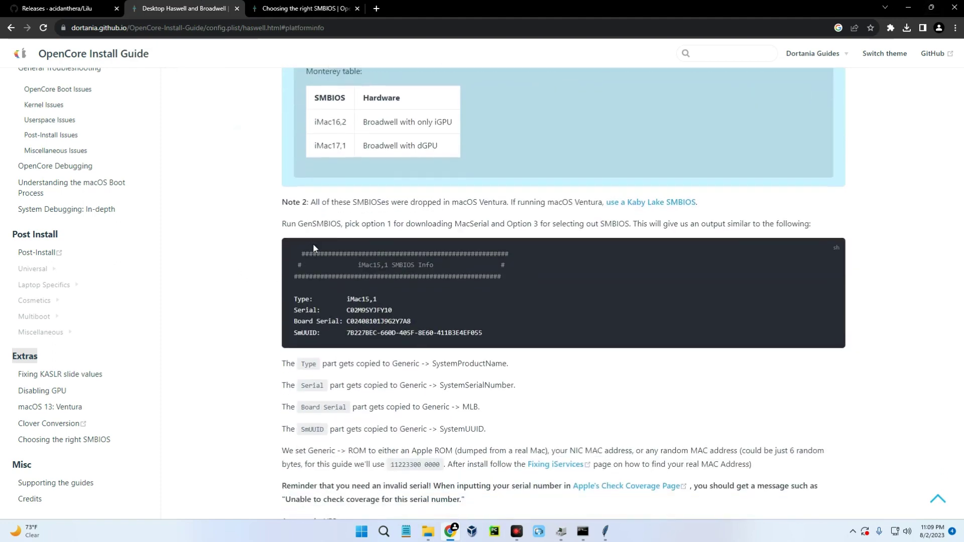
scroll(315, 247, down, 4)
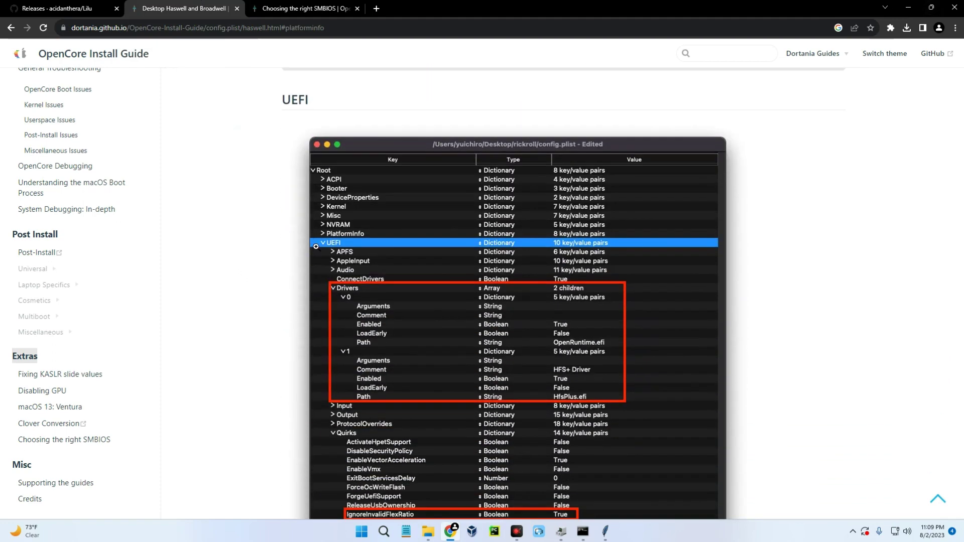
scroll(316, 247, up, 3)
scroll(316, 247, down, 6)
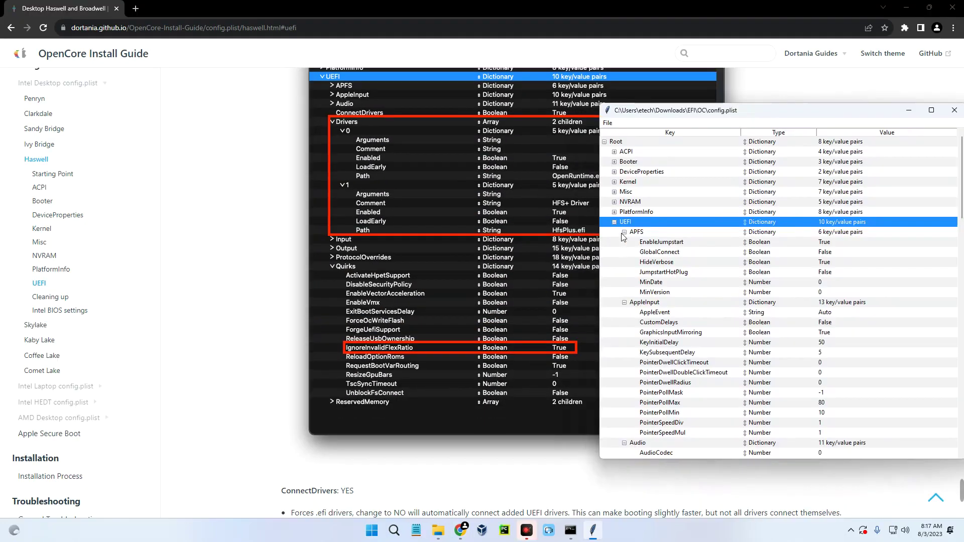
Collapse APFS, AppleInput, Audio, Drivers, Input, Output and ProtocolOverrides under UEFI in config.plist.
click(624, 232)
click(624, 242)
click(624, 252)
click(624, 272)
click(625, 283)
click(625, 293)
click(624, 302)
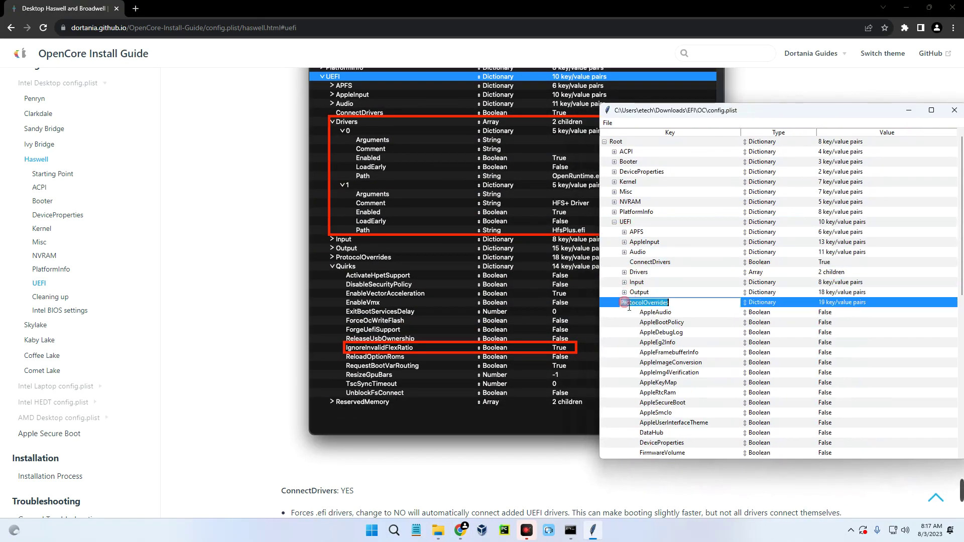
click(623, 304)
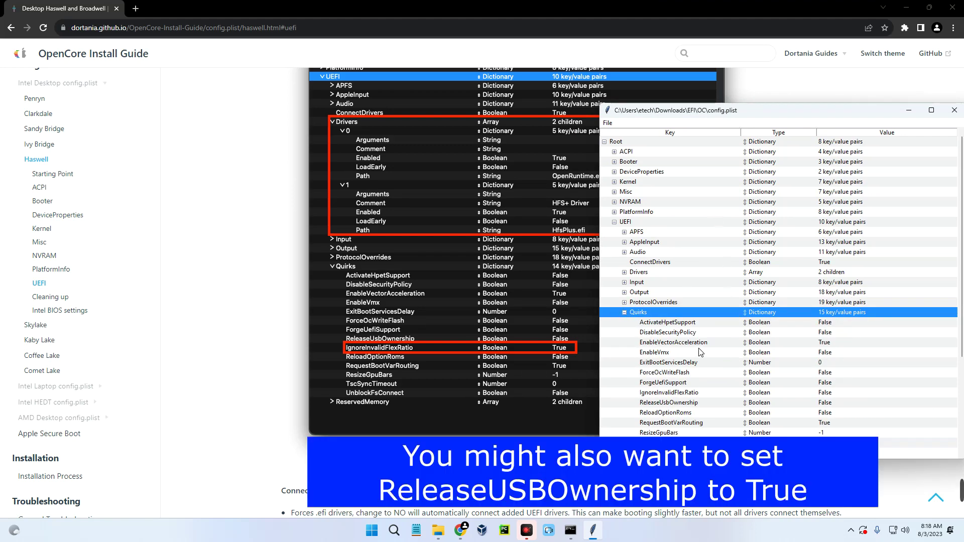
Set IgnoreInvalidFlexRatio to True under UEFI > Quirks in config.plist.
scroll(702, 350, down, 2)
click(673, 343)
click(827, 344)
click(843, 346)
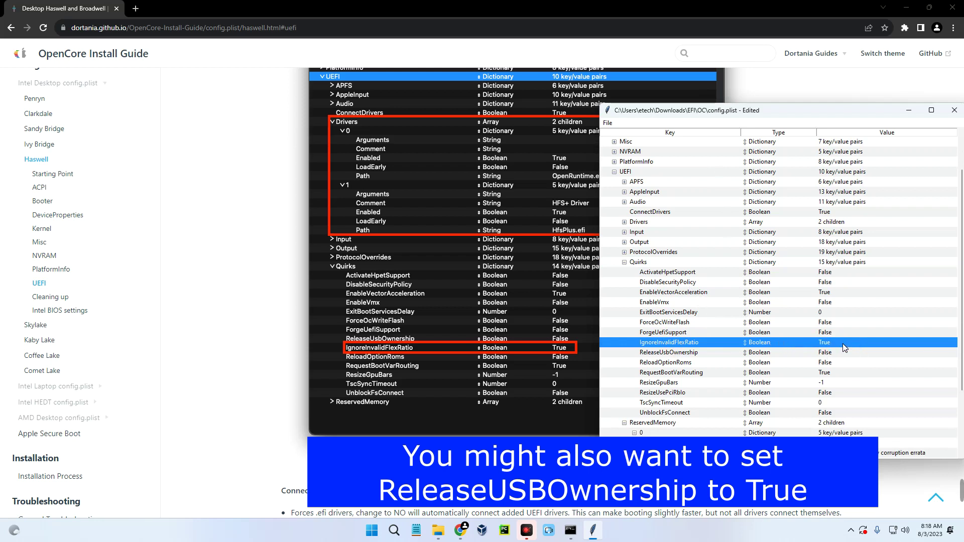
drag(641, 118, 557, 114)
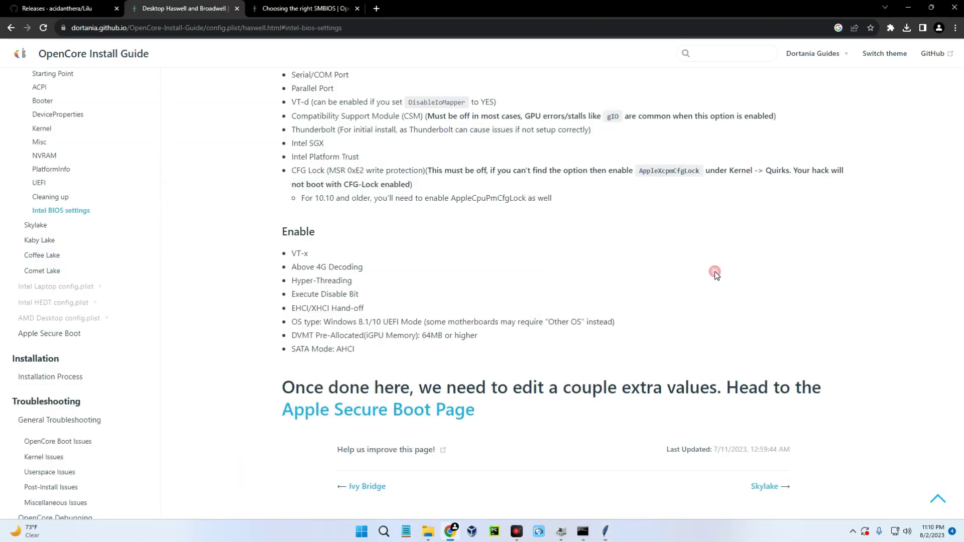
Review the Haswell guide from the Intel BIOS settings back up through PlatformInfo, NVRAM and Misc to DeviceProperties.
scroll(837, 369, up, 15)
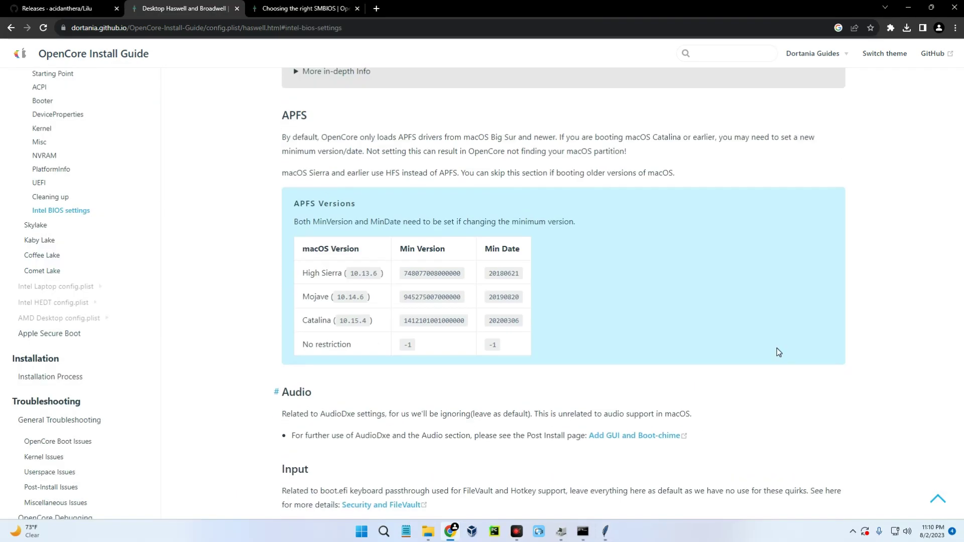
scroll(777, 349, up, 15)
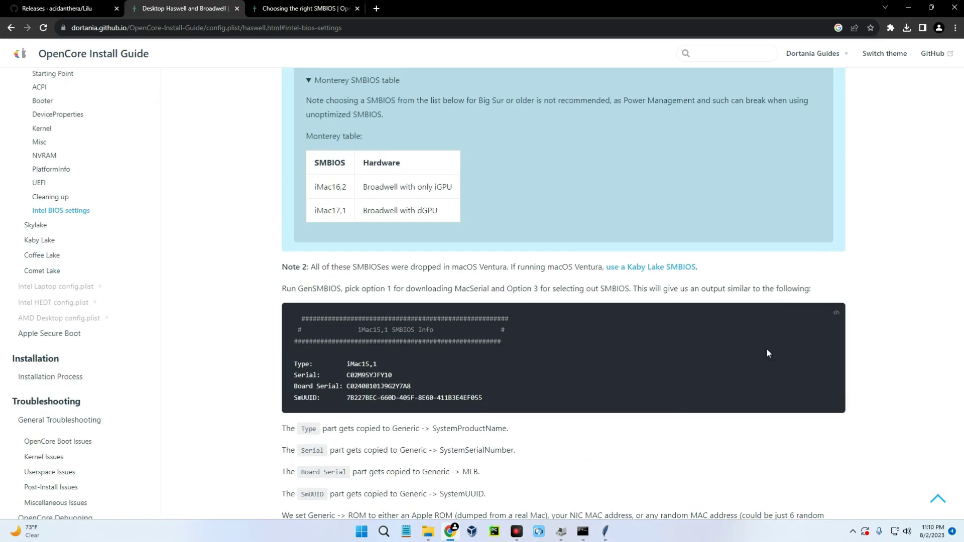
scroll(767, 353, up, 15)
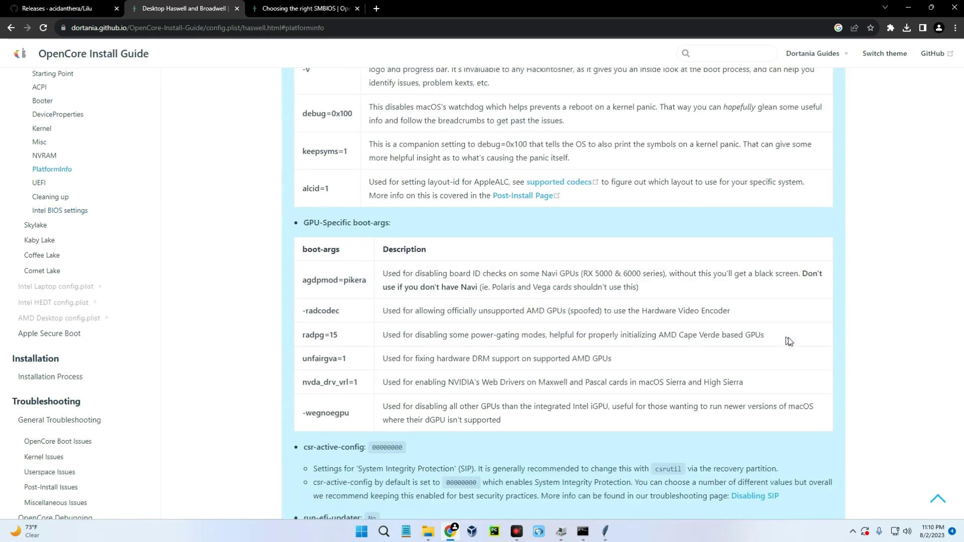
scroll(823, 292, up, 10)
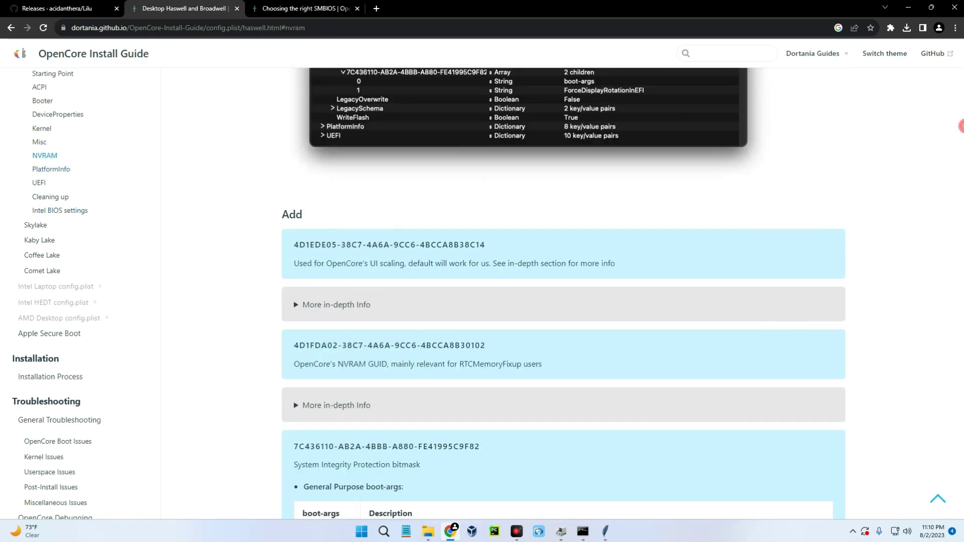
scroll(879, 166, up, 15)
scroll(879, 170, up, 20)
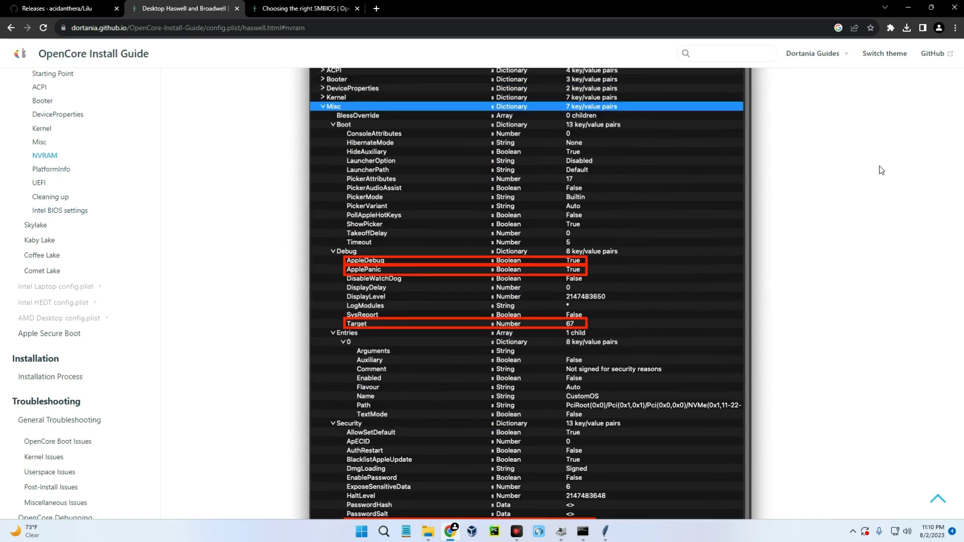
scroll(880, 167, up, 20)
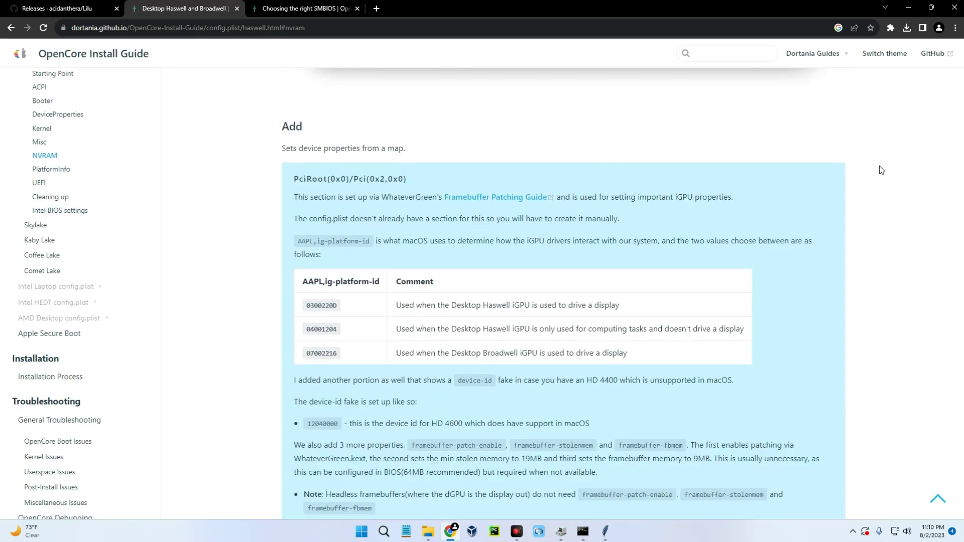
scroll(880, 167, up, 8)
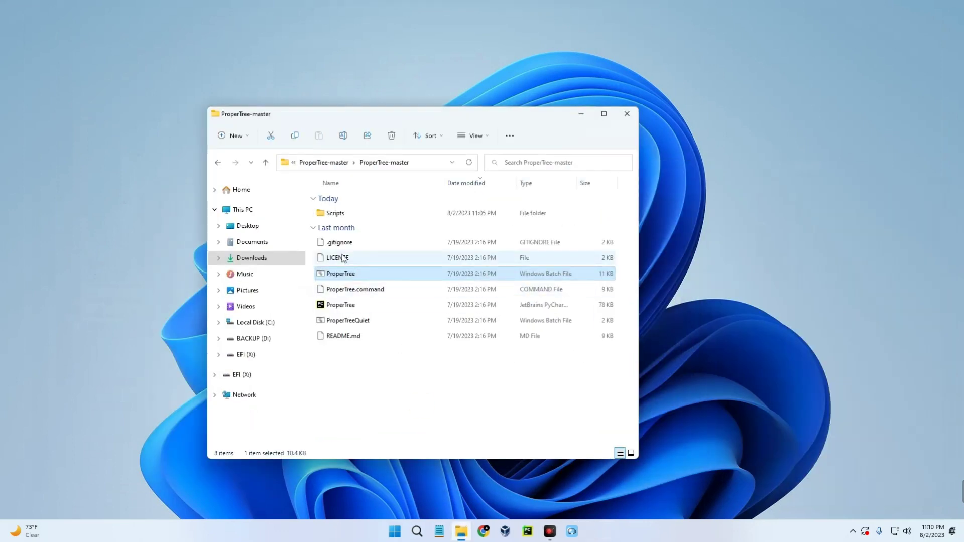
Inspect the contents of the EFI folder and its OC subfolder in Downloads, and return to Downloads.
click(254, 258)
double_click(391, 221)
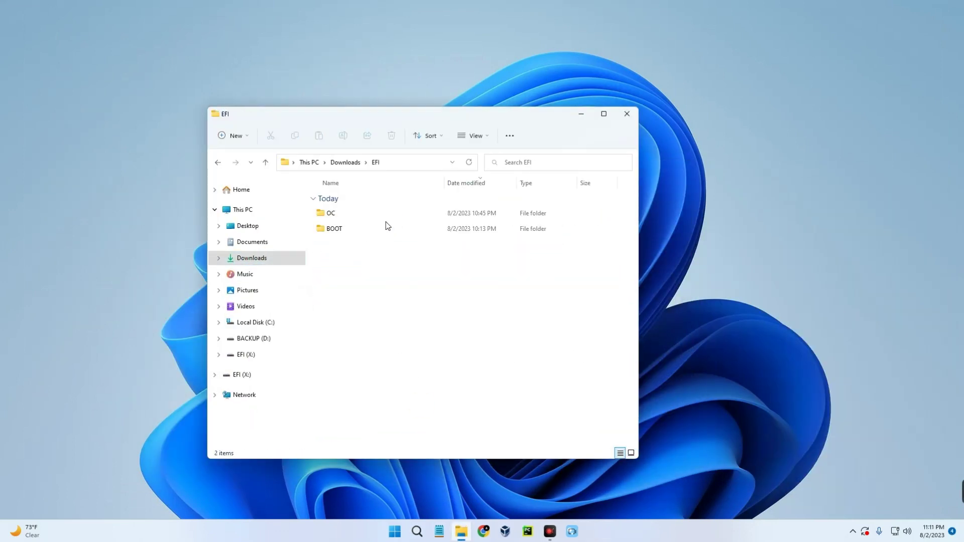
double_click(352, 215)
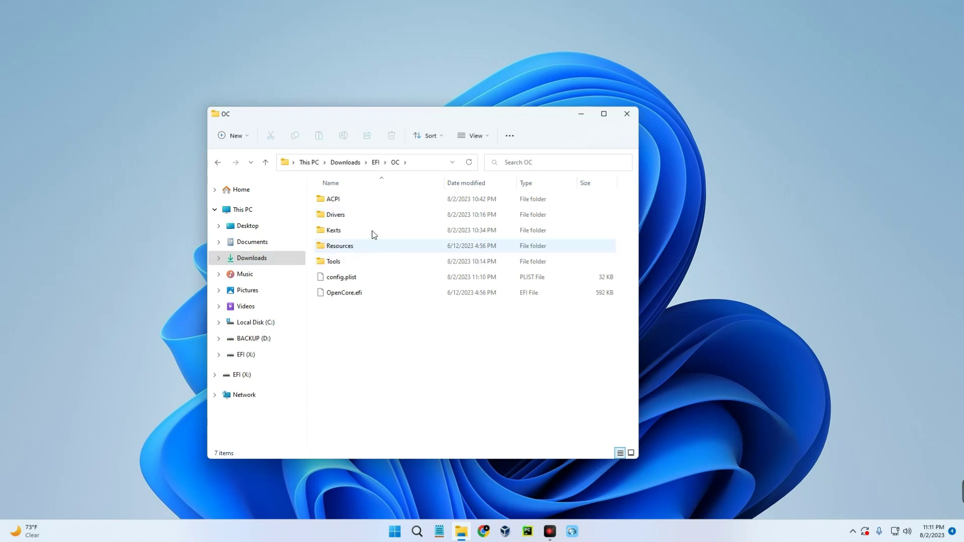
click(375, 163)
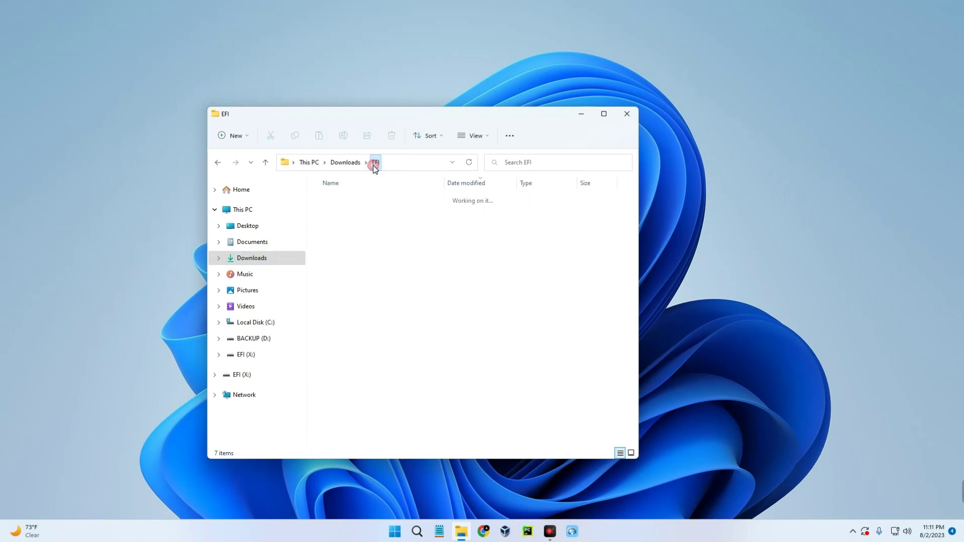
click(346, 162)
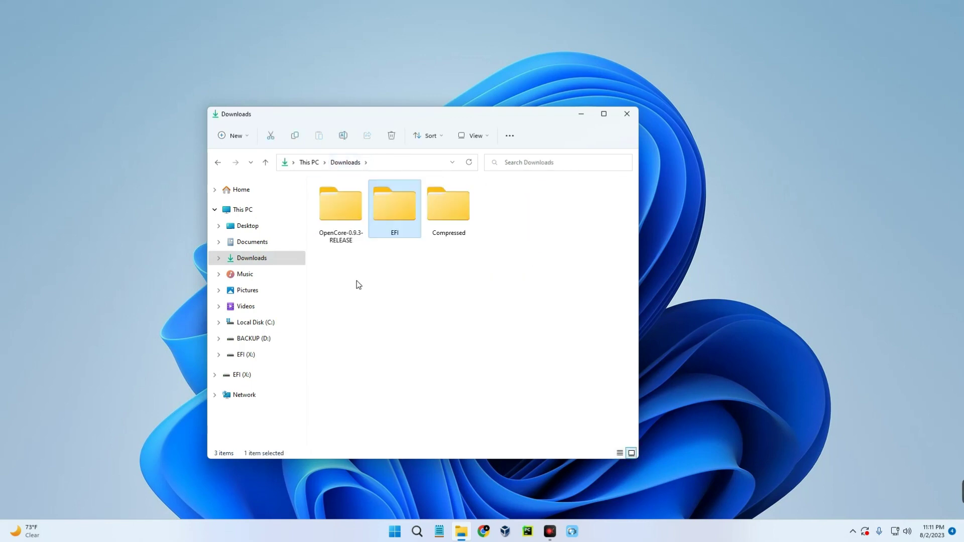